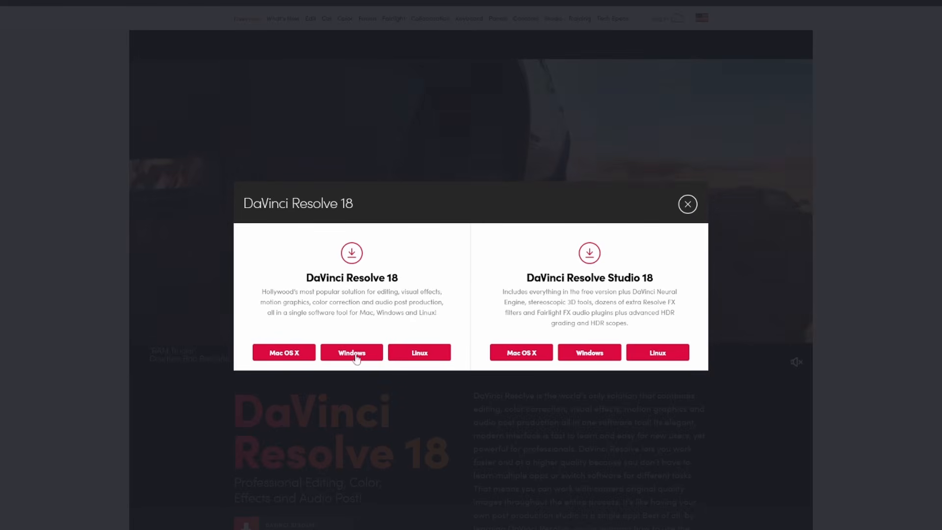
# Step: Download the free DaVinci Resolve 18 edition for Windows
pyautogui.click(354, 355)
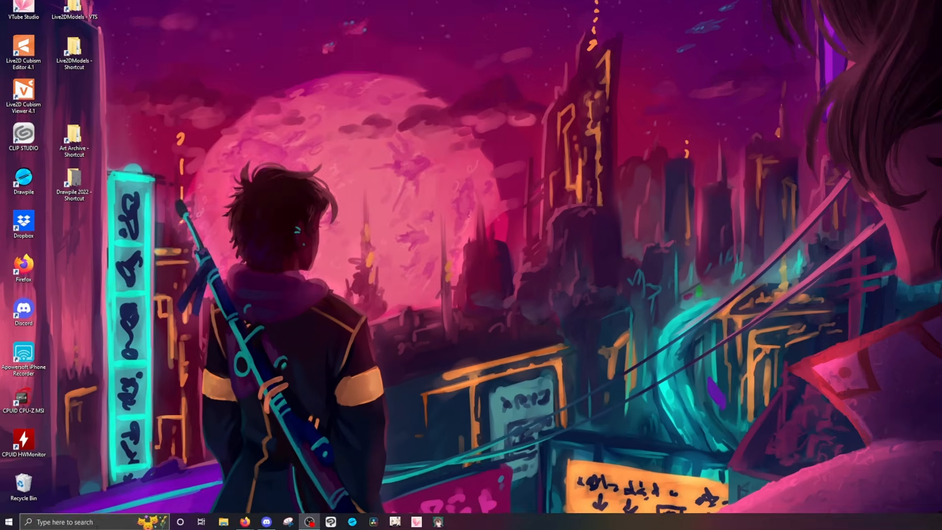
# Step: Search the computer for Resolve and look through the DaVinci Resolve folder on the Small SSD (E:) drive
pyautogui.click(94, 521)
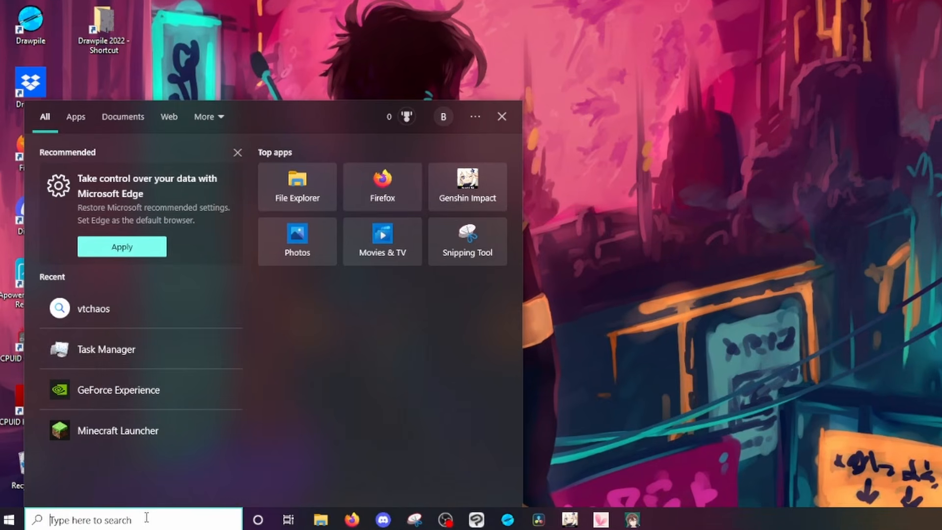
pyautogui.write('resol')
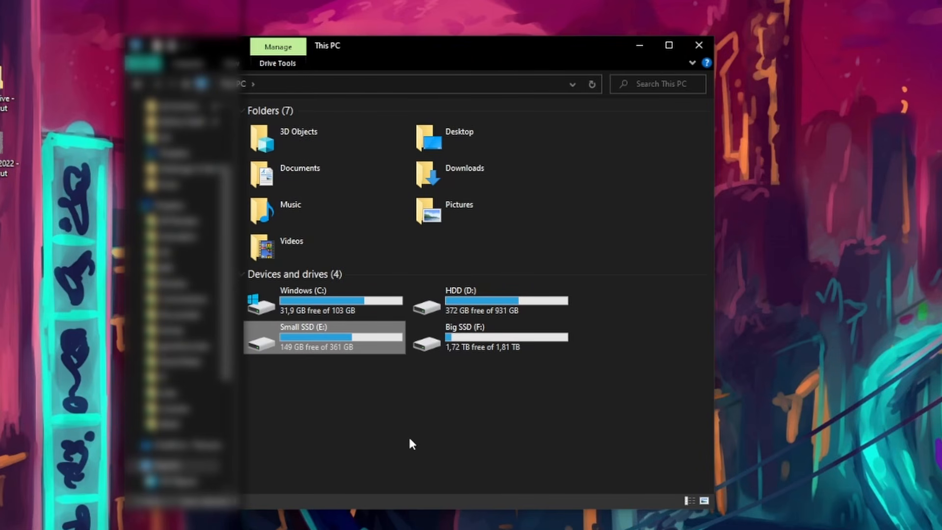
pyautogui.doubleClick(318, 333)
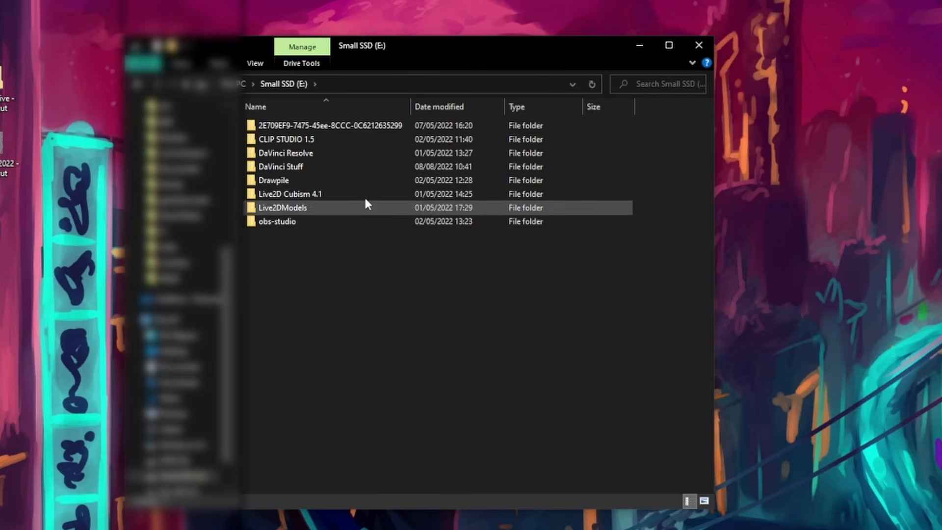
pyautogui.doubleClick(317, 152)
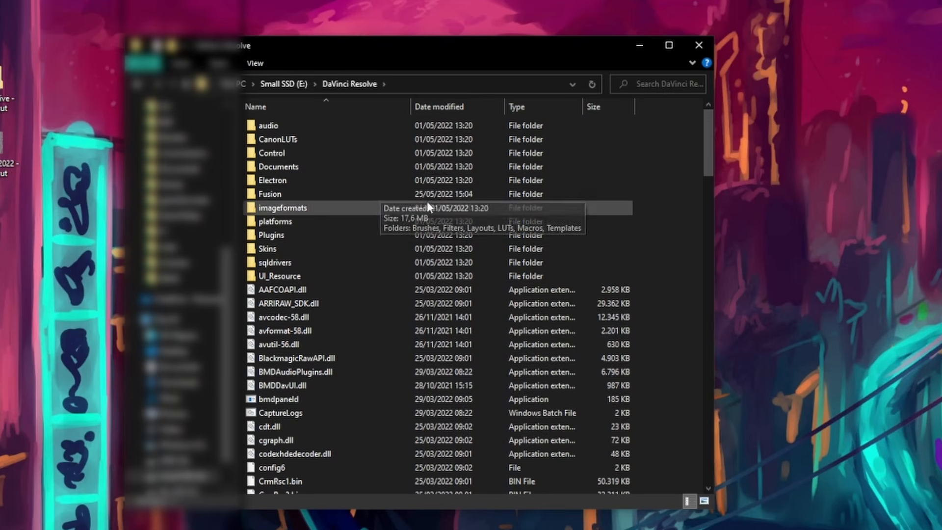
pyautogui.scroll(-5, 539, 199)
pyautogui.scroll(-20, 543, 196)
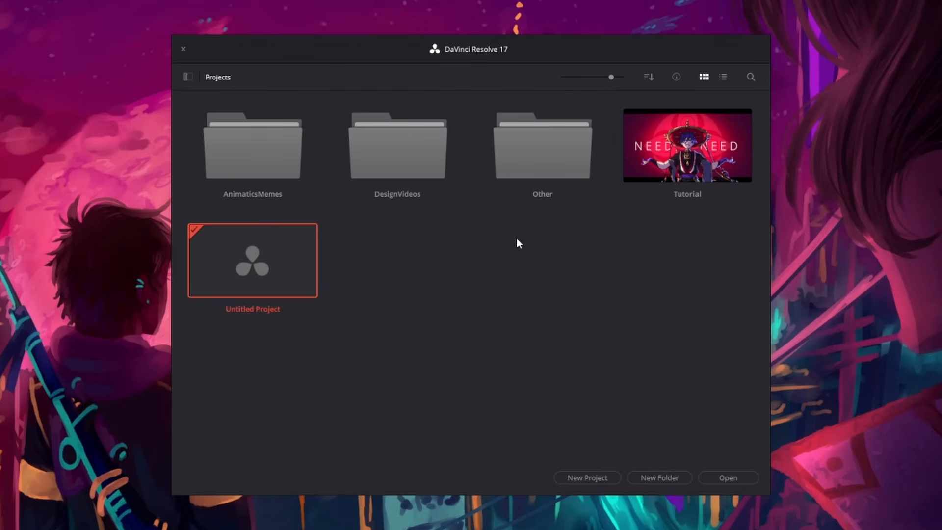
# Step: Look inside the AnimaticsMemes project folder and return to the Projects overview
pyautogui.doubleClick(263, 139)
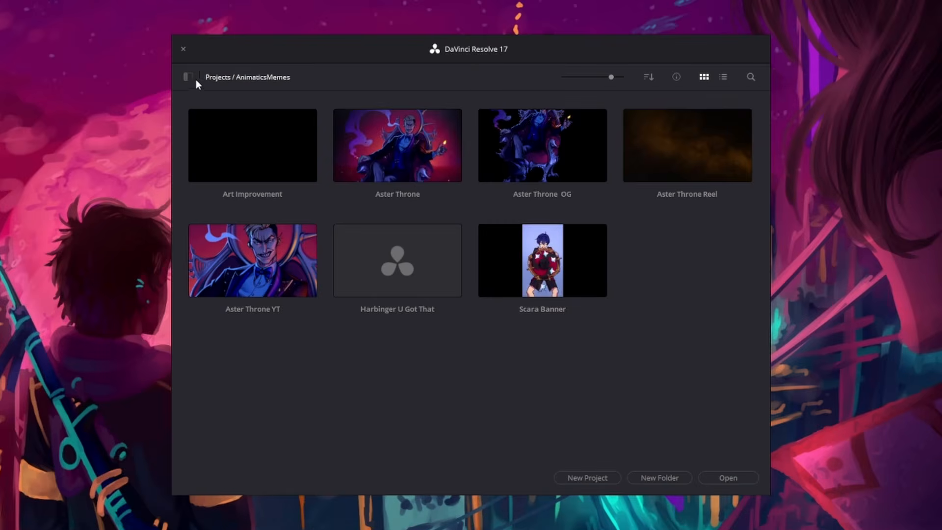
pyautogui.click(214, 78)
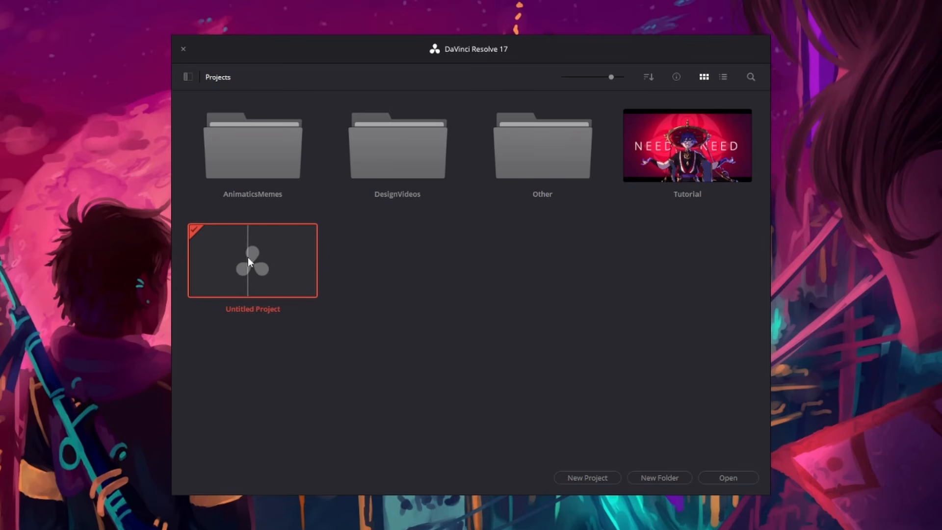
# Step: Create a new project named TutorialProject
pyautogui.click(582, 476)
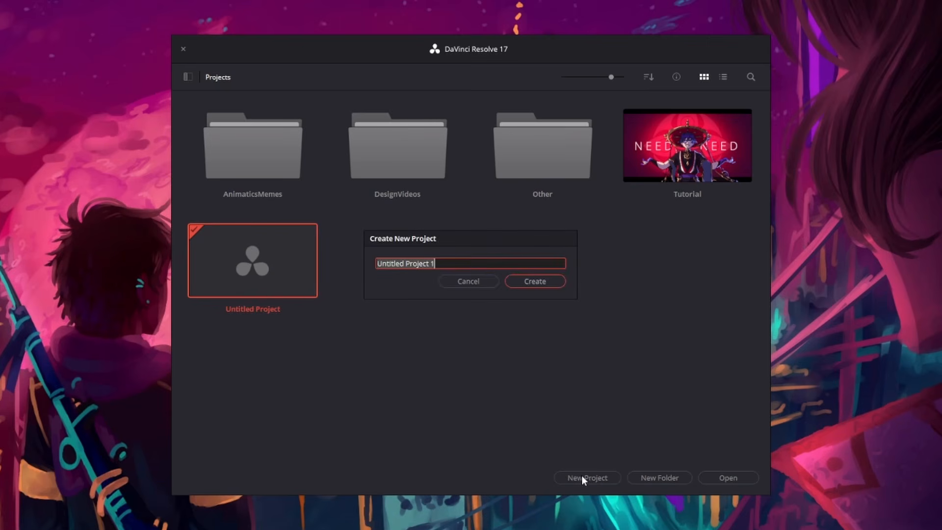
pyautogui.press('BackSpace')
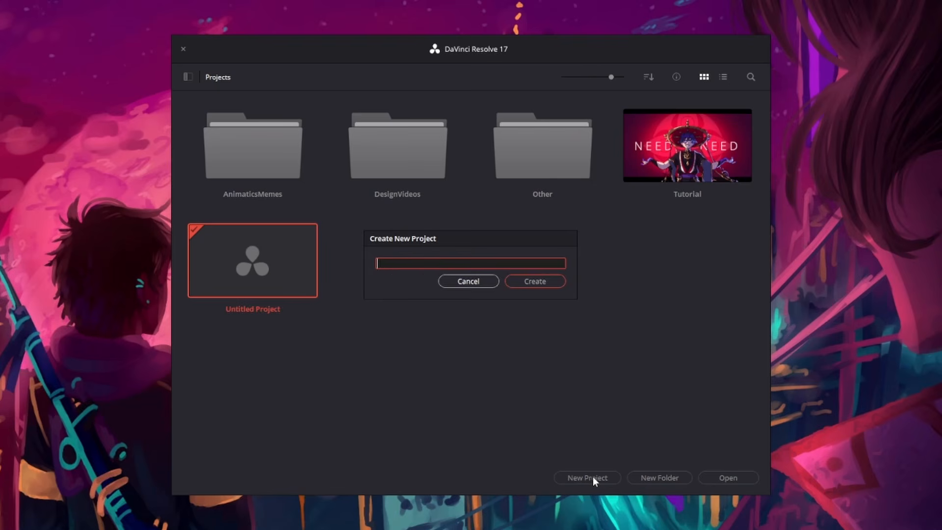
pyautogui.write('TutorialProject')
pyautogui.click(545, 280)
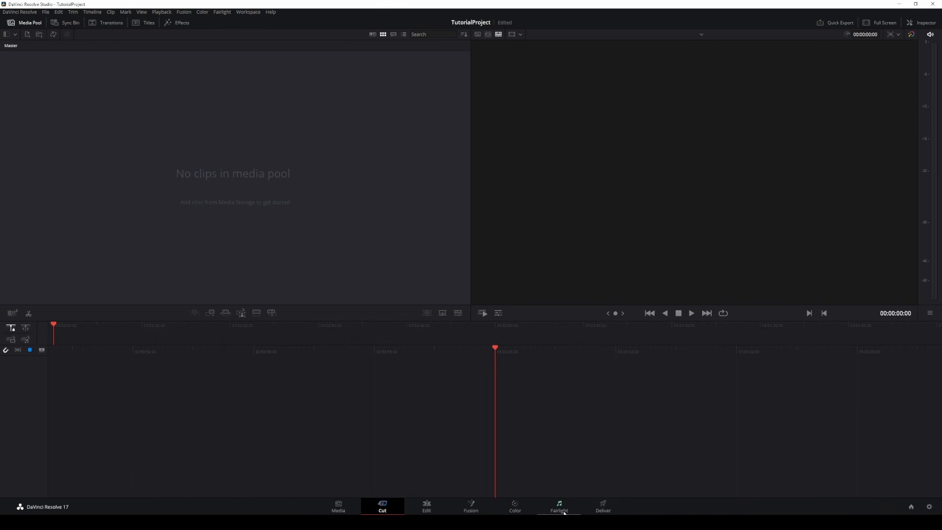
# Step: View the Media, Cut, Edit, Fusion, Color, Fairlight and Deliver pages of the empty project one after another
pyautogui.click(346, 502)
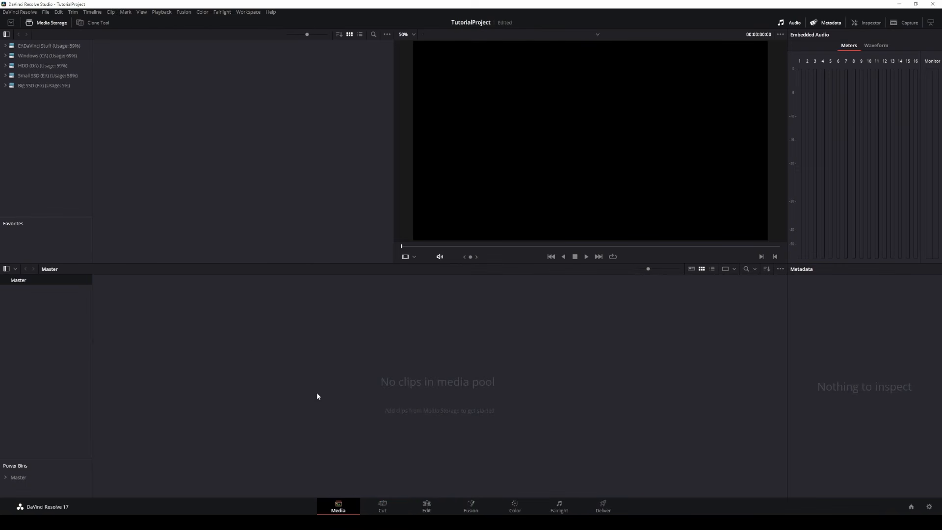
pyautogui.click(387, 503)
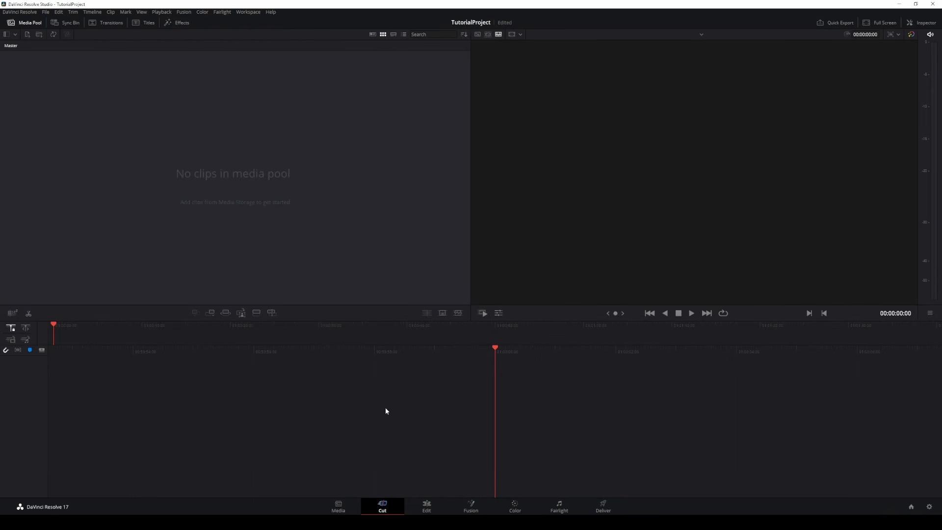
pyautogui.hotkey('shift', '4')
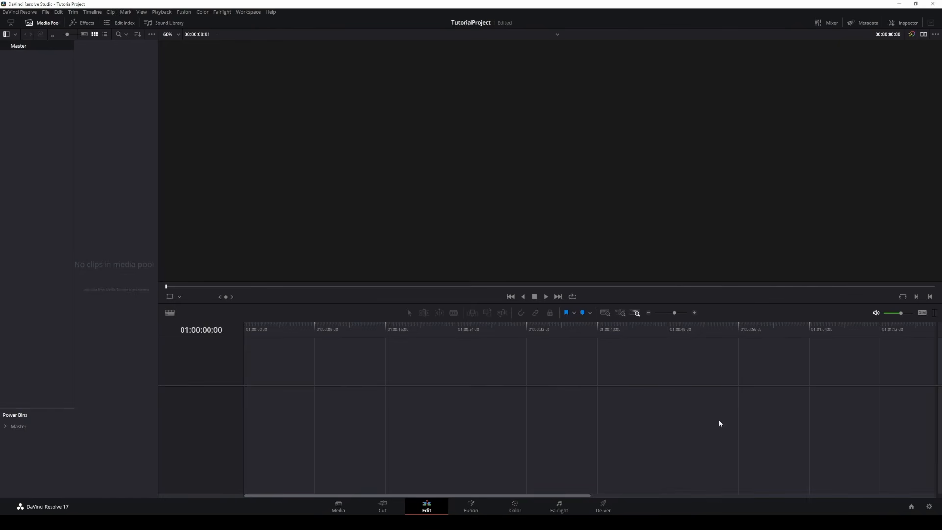
pyautogui.click(478, 507)
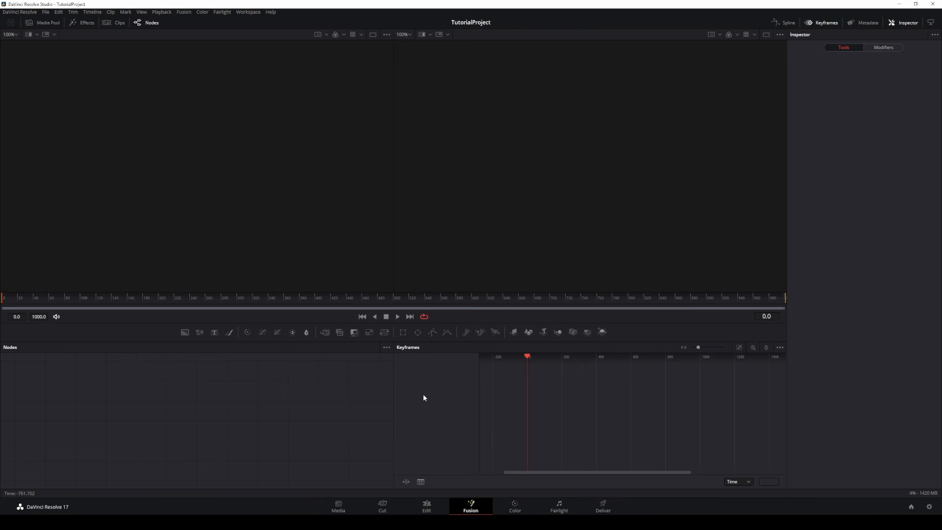
pyautogui.click(516, 508)
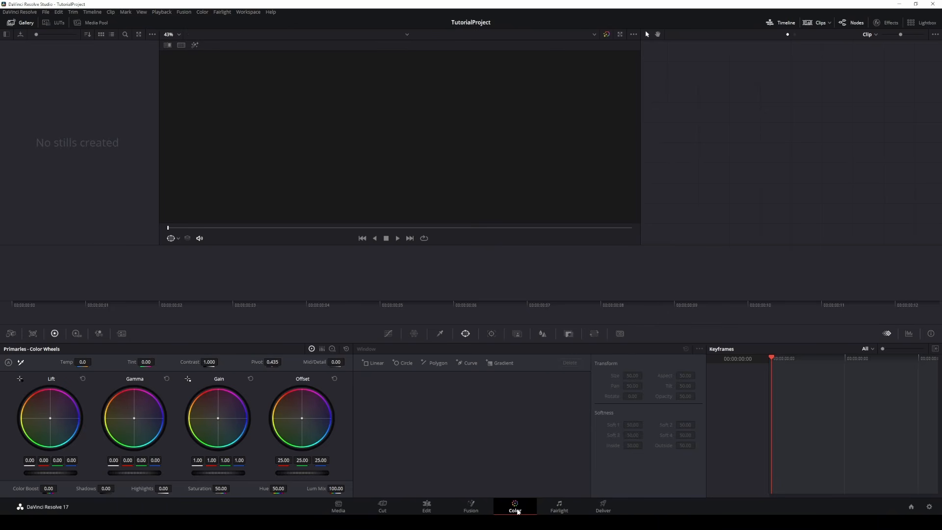
pyautogui.click(558, 508)
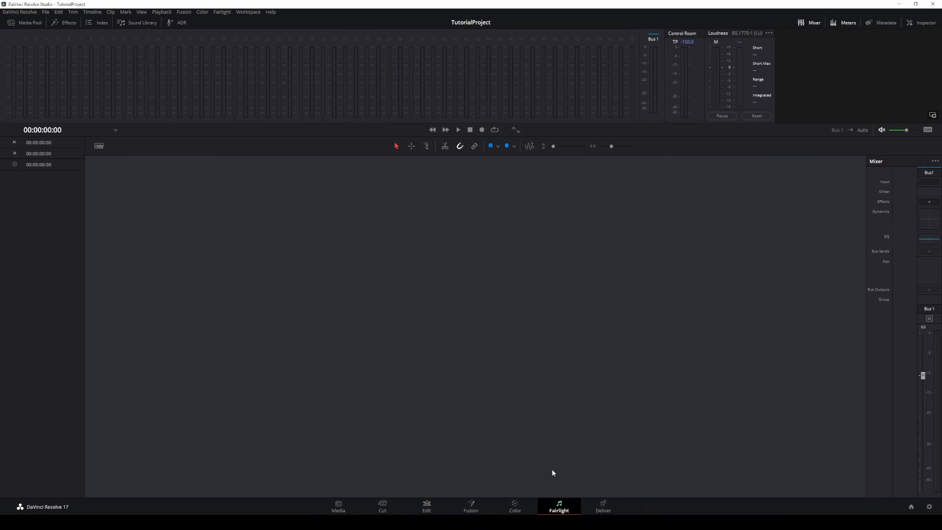
pyautogui.click(607, 505)
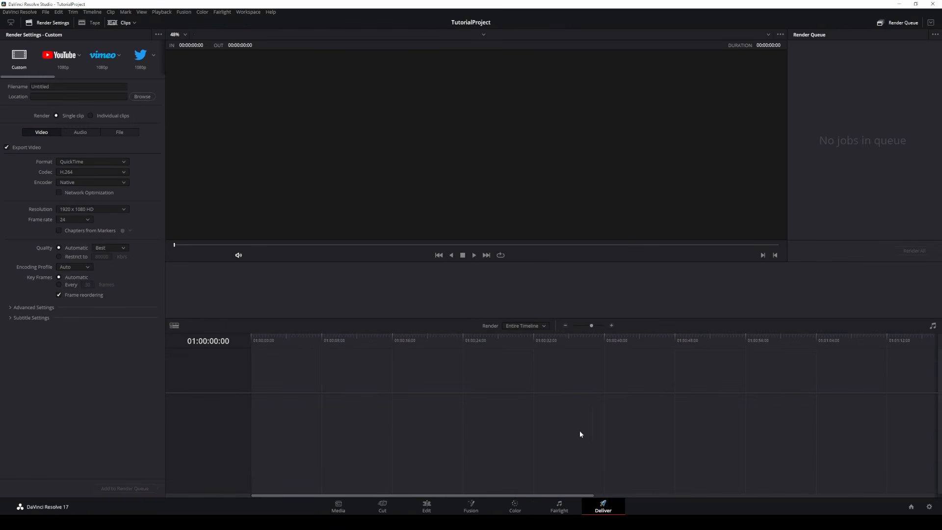
# Step: Return to the Edit page and show the Inspector
pyautogui.click(427, 505)
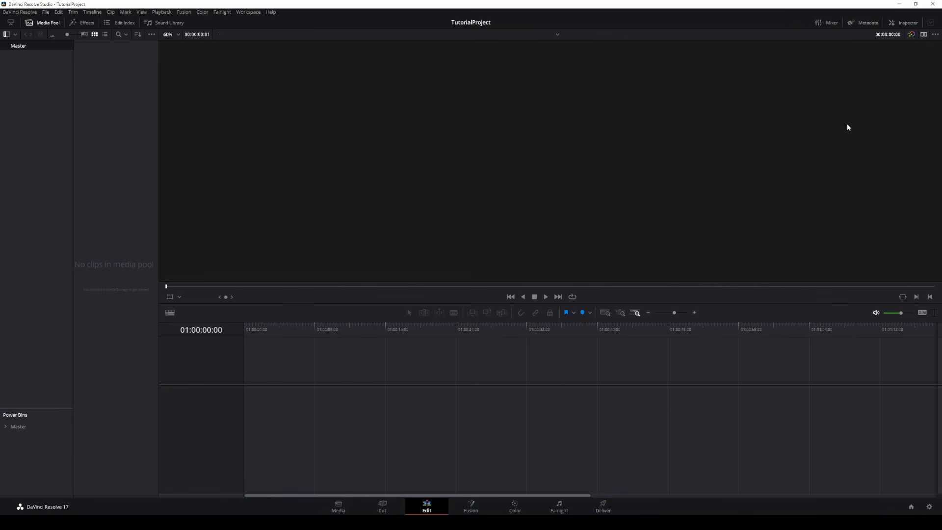
pyautogui.click(894, 17)
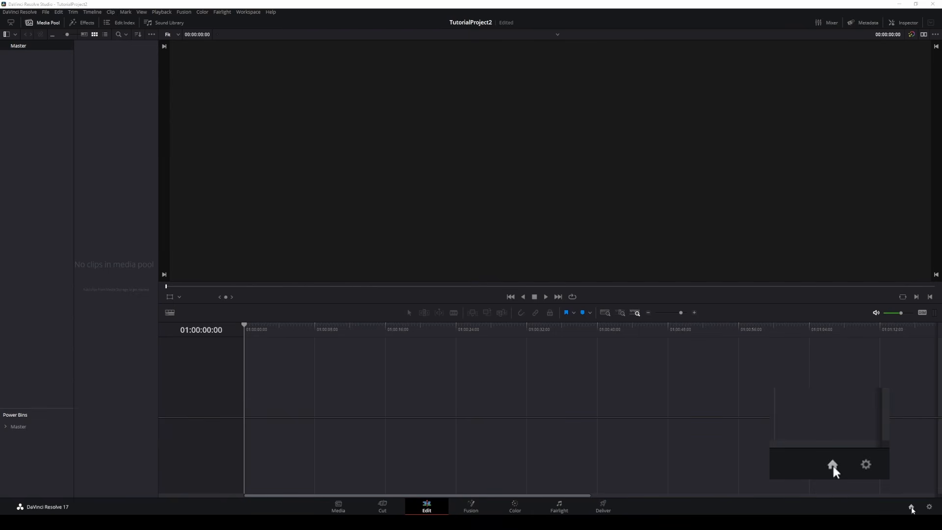
# Step: View the Project Manager from within the open project and close it again
pyautogui.click(912, 509)
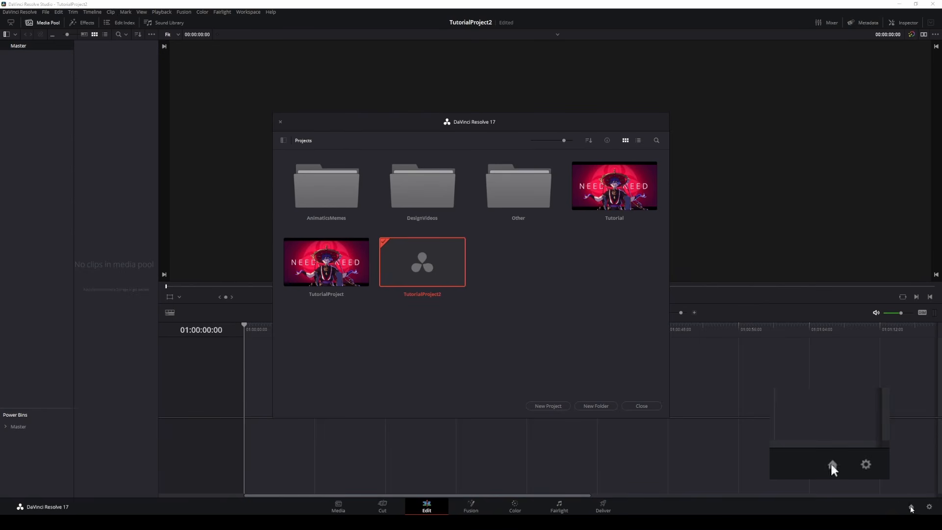
pyautogui.click(281, 122)
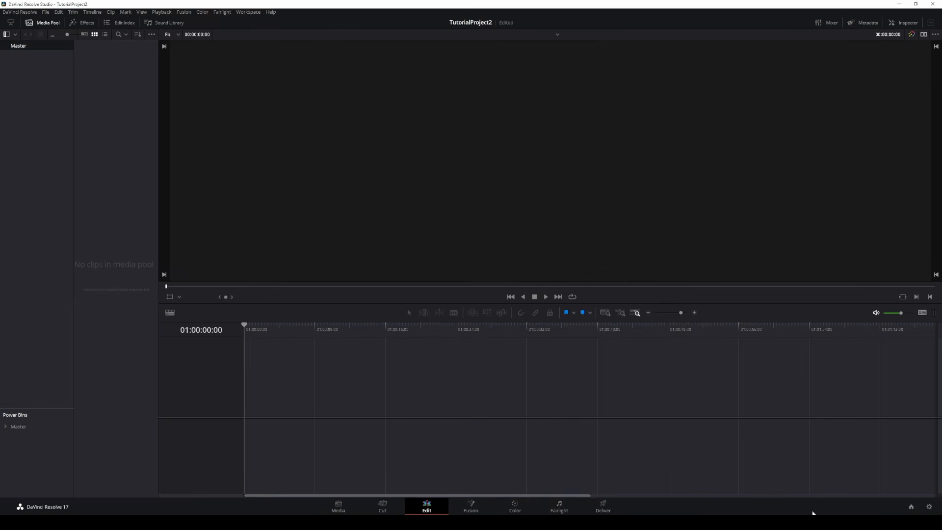
# Step: Set the project's timeline frame rate to 30 frames per second and save the project settings
pyautogui.click(930, 508)
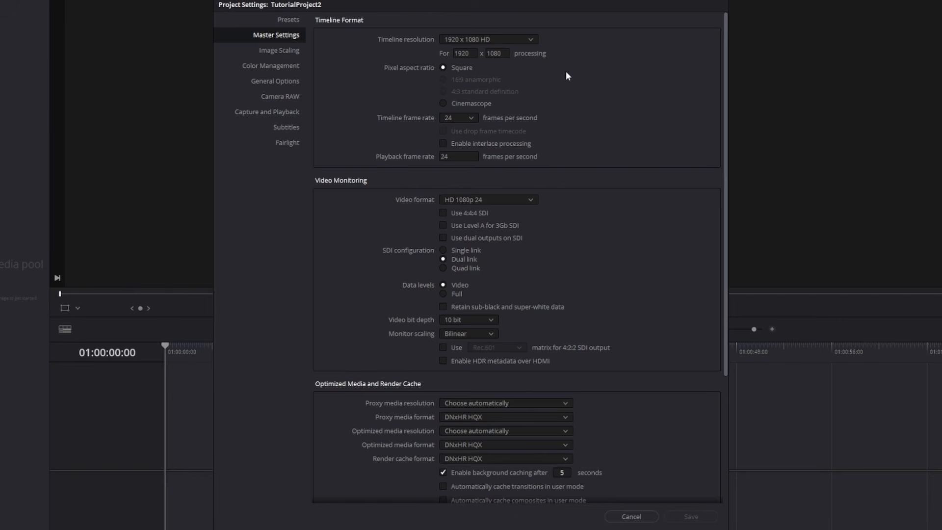
pyautogui.moveTo(473, 53); pyautogui.dragTo(455, 53)
pyautogui.press('Tab')
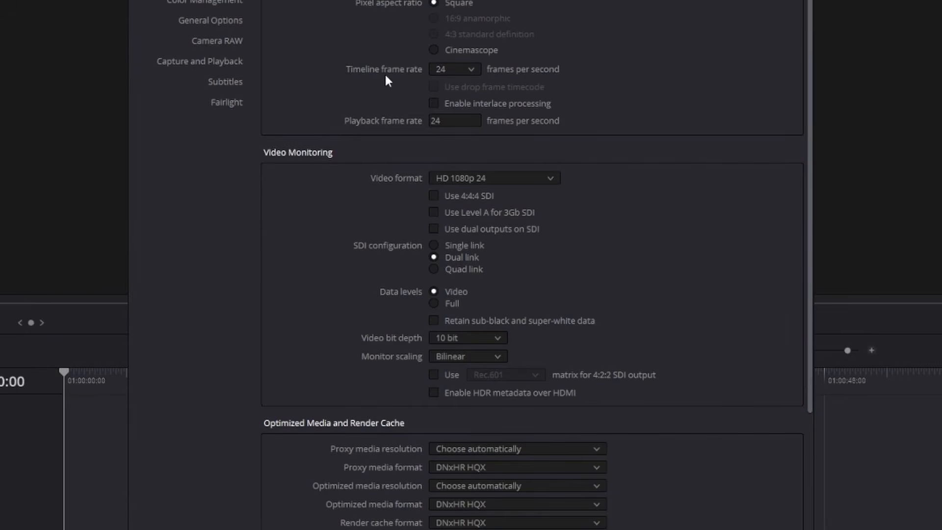
pyautogui.click(474, 69)
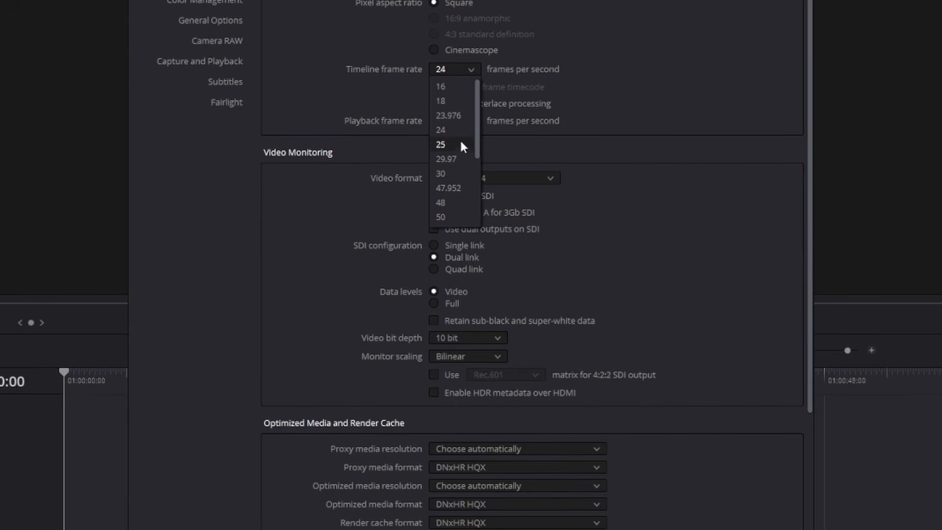
pyautogui.click(446, 172)
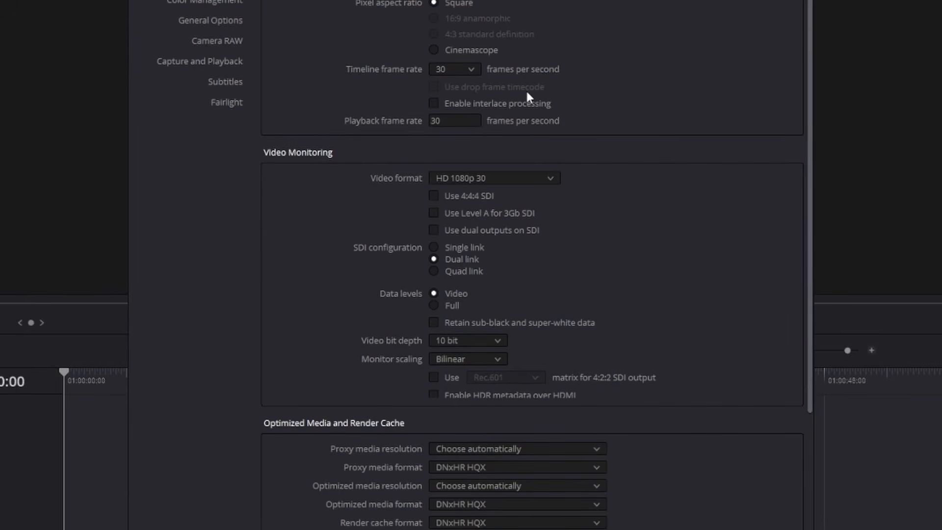
pyautogui.click(471, 72)
pyautogui.scroll(-2, 452, 164)
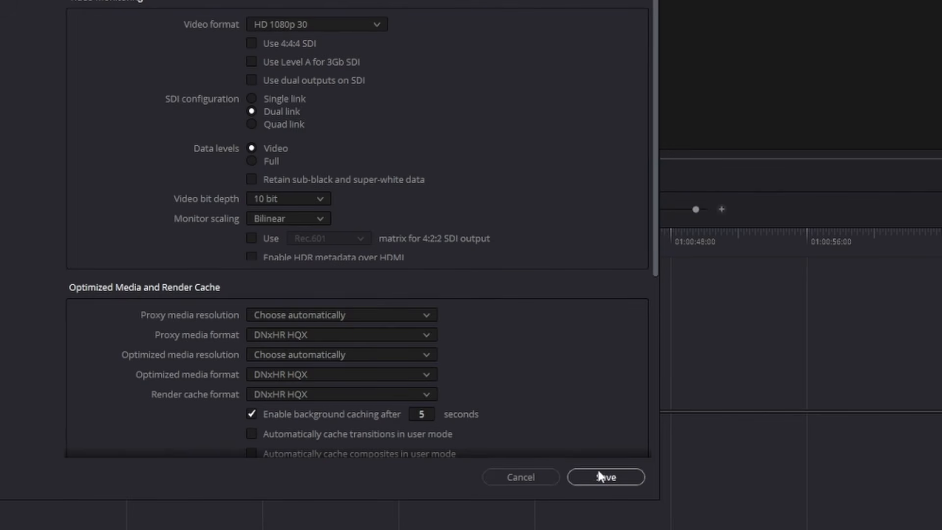
pyautogui.click(604, 477)
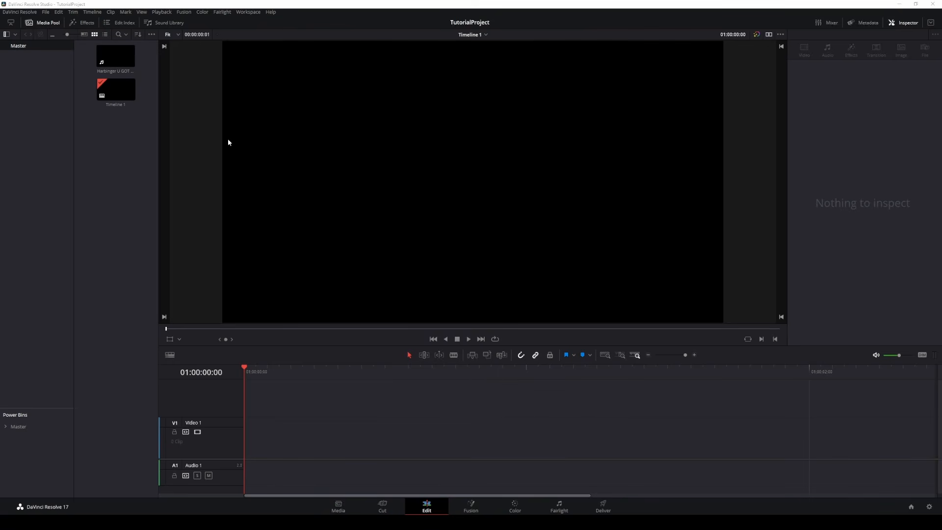
# Step: Review the live save and project backup options in the Project Save and Load user preferences, and save the preferences
pyautogui.click(46, 12)
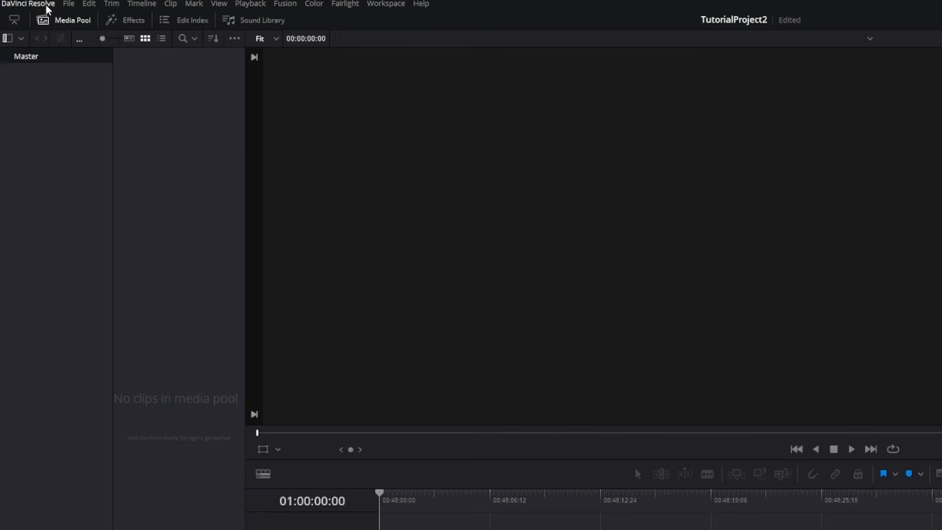
pyautogui.click(32, 12)
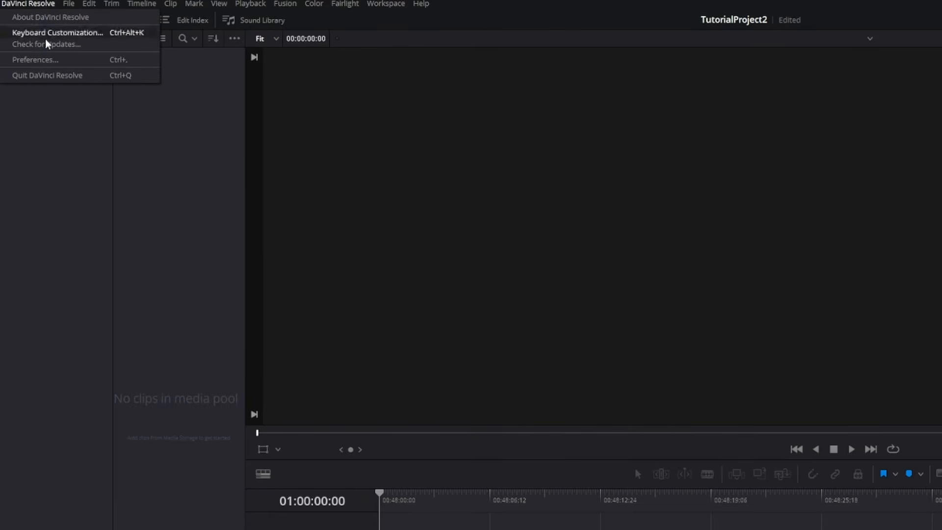
pyautogui.click(49, 60)
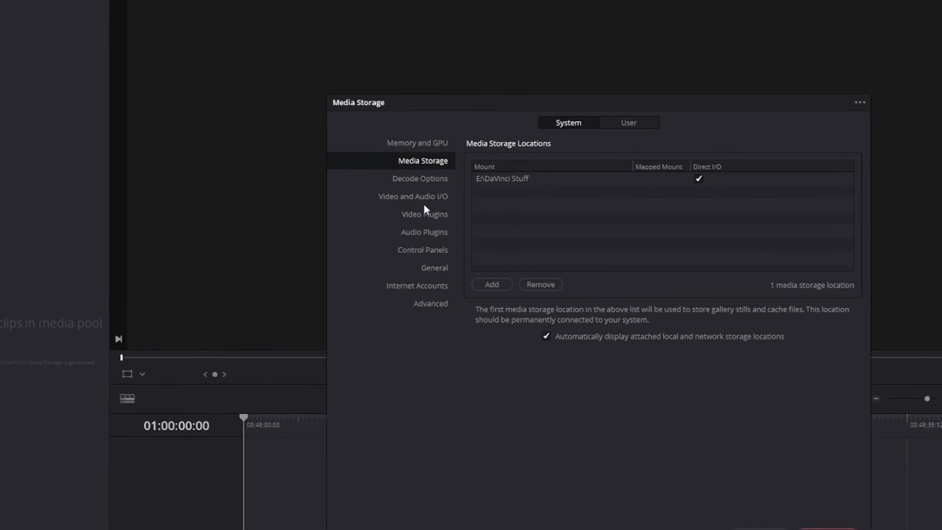
pyautogui.click(549, 79)
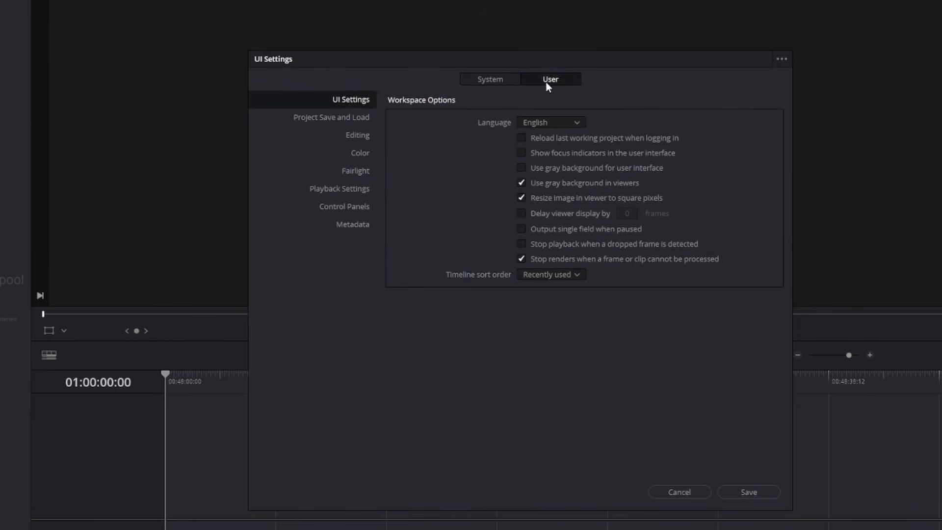
pyautogui.click(352, 117)
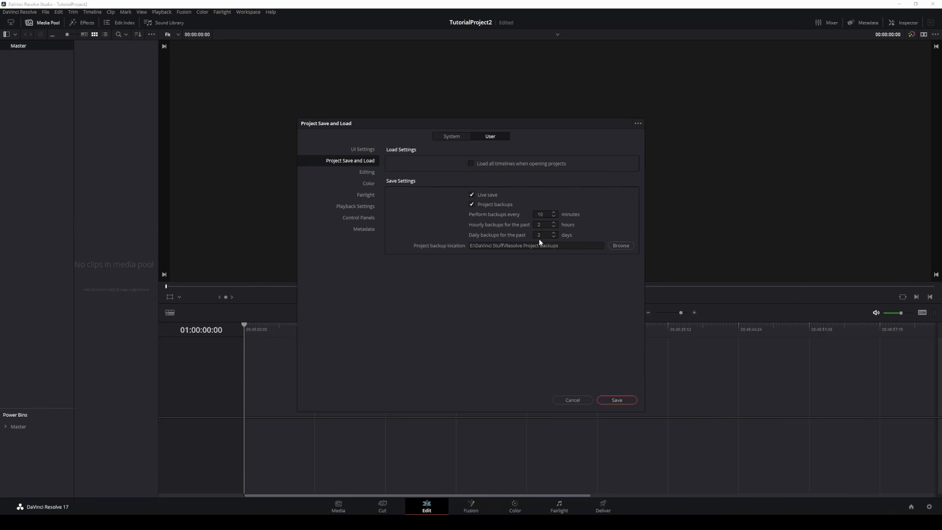
pyautogui.click(617, 400)
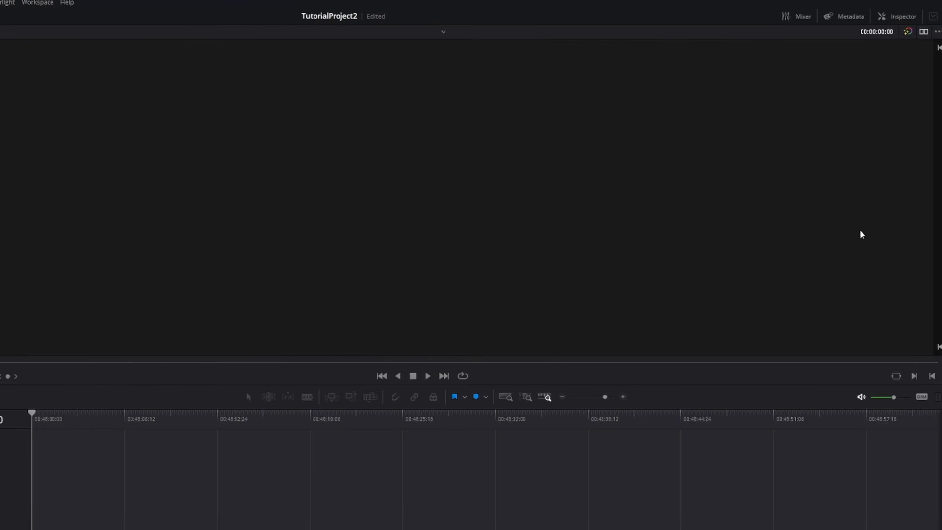
# Step: Show the Inspector beside the viewer in TutorialProject2
pyautogui.click(898, 16)
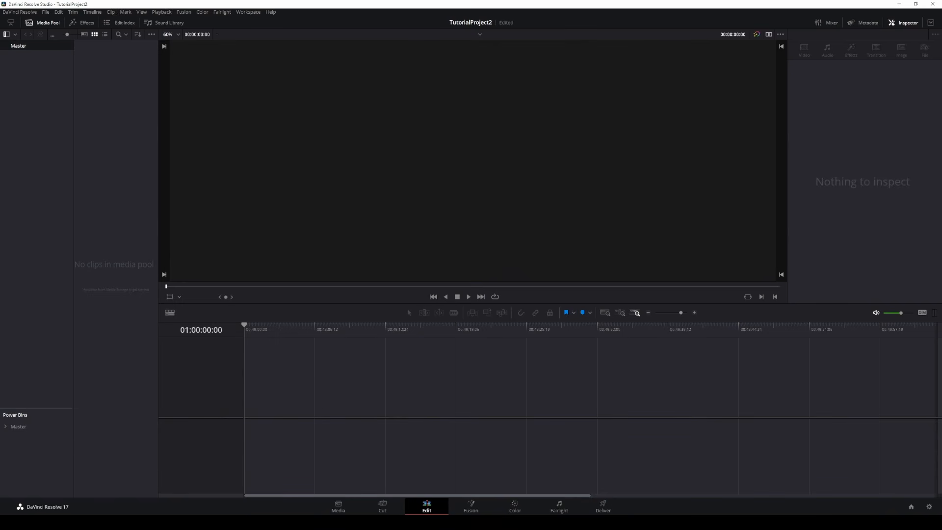
# Step: Place Harbinger U GOT THAT.mp4 at the start of the timeline and move the playhead to 01:00:02:14
pyautogui.moveTo(161, 512); pyautogui.dragTo(250, 418)
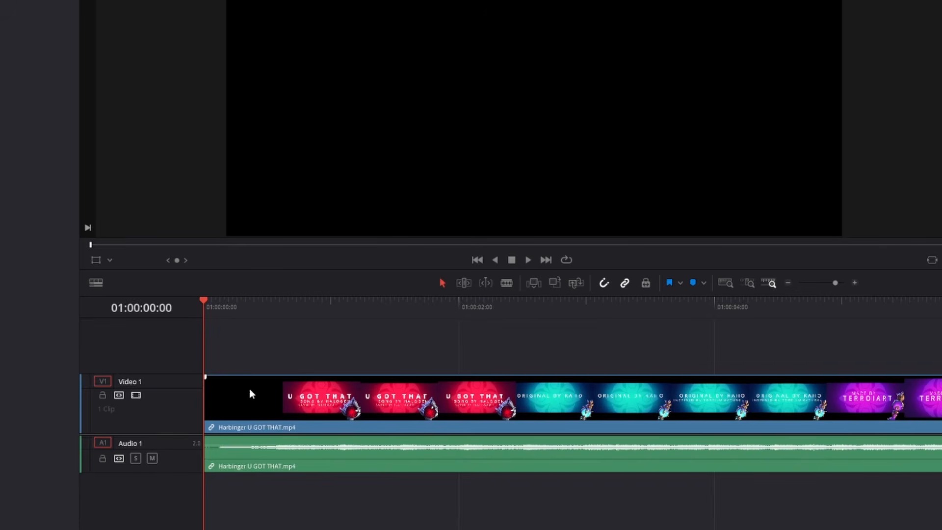
pyautogui.click(236, 392)
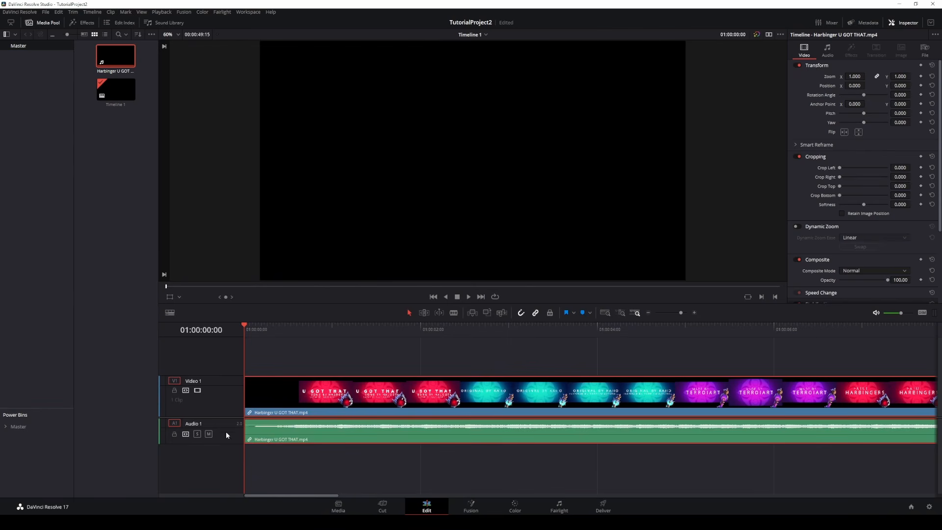
pyautogui.click(290, 361)
pyautogui.moveTo(248, 328); pyautogui.dragTo(461, 344)
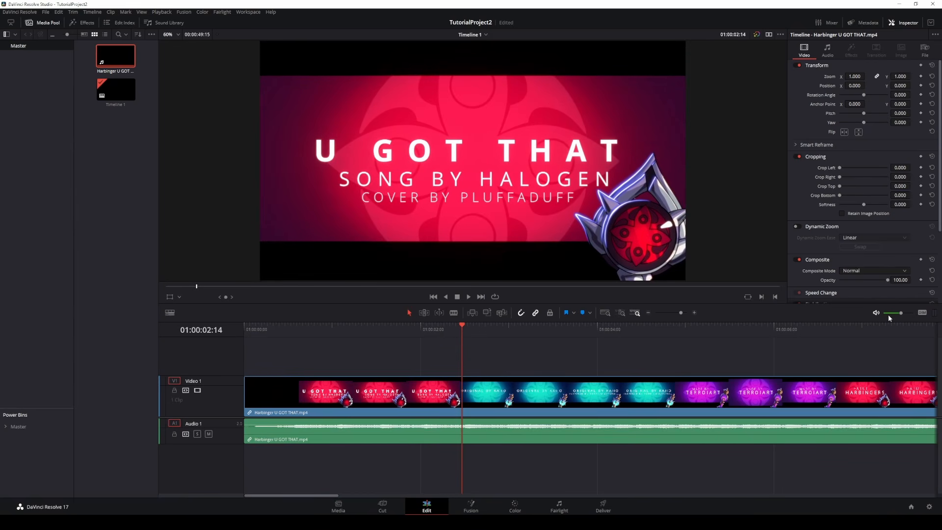
# Step: Lower the playback volume and adjust the timeline zoom so the whole clip fits in view
pyautogui.click(889, 312)
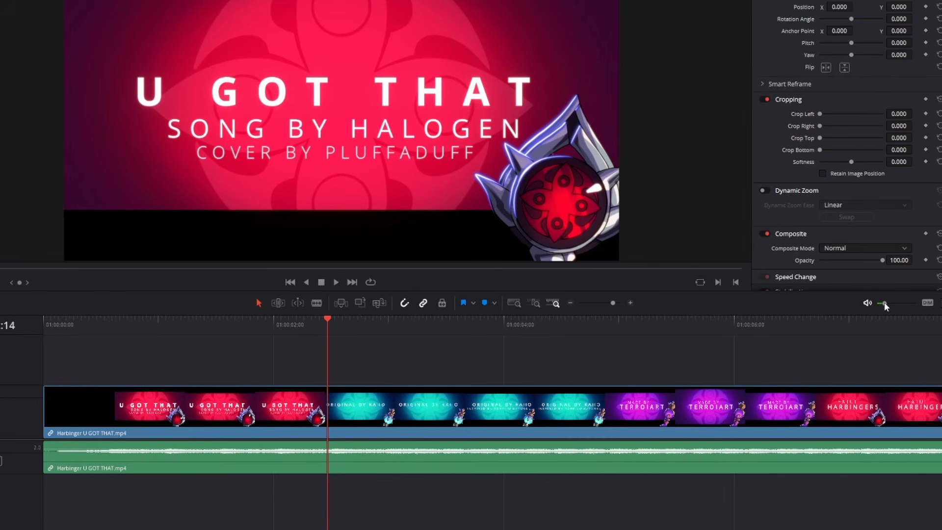
pyautogui.moveTo(896, 304)
pyautogui.mouseDown()
pyautogui.moveTo(908, 305)
pyautogui.moveTo(887, 304)
pyautogui.mouseUp()
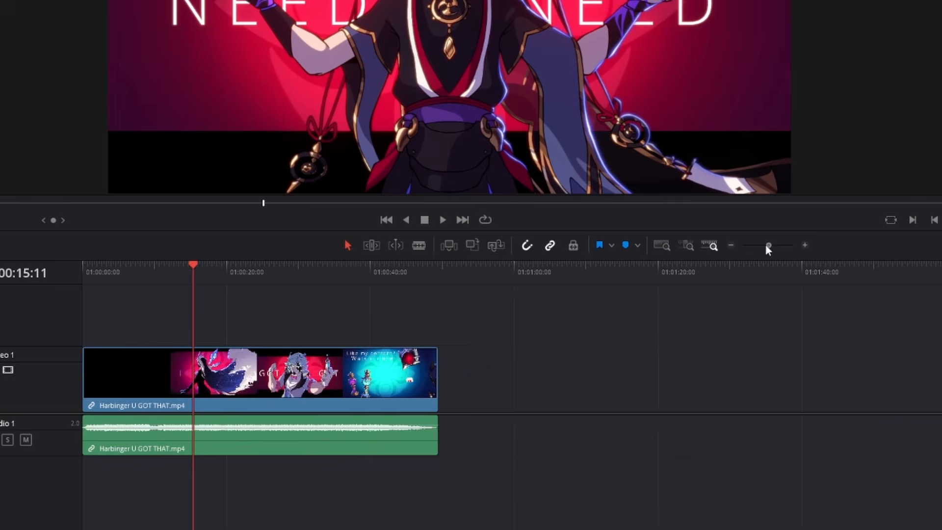
pyautogui.moveTo(669, 312); pyautogui.dragTo(672, 315)
pyautogui.moveTo(769, 245); pyautogui.dragTo(777, 249)
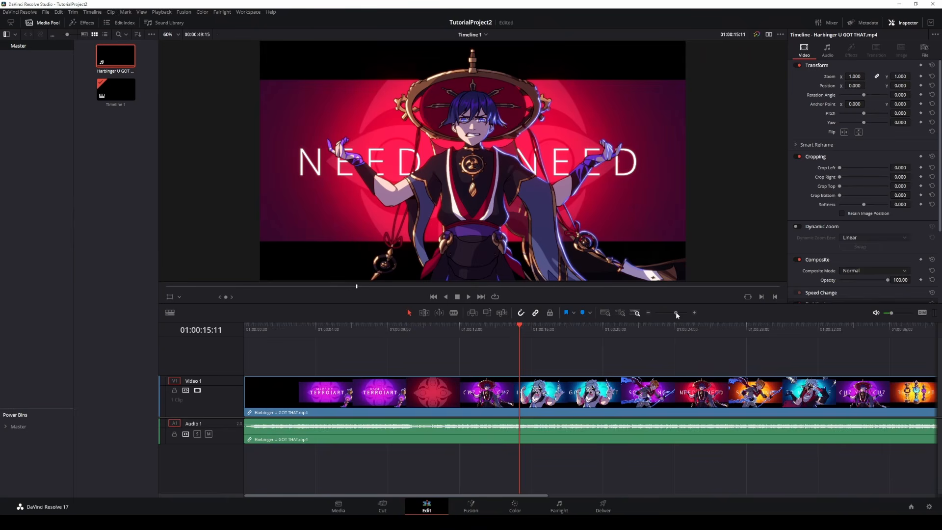
pyautogui.moveTo(676, 313); pyautogui.dragTo(674, 313)
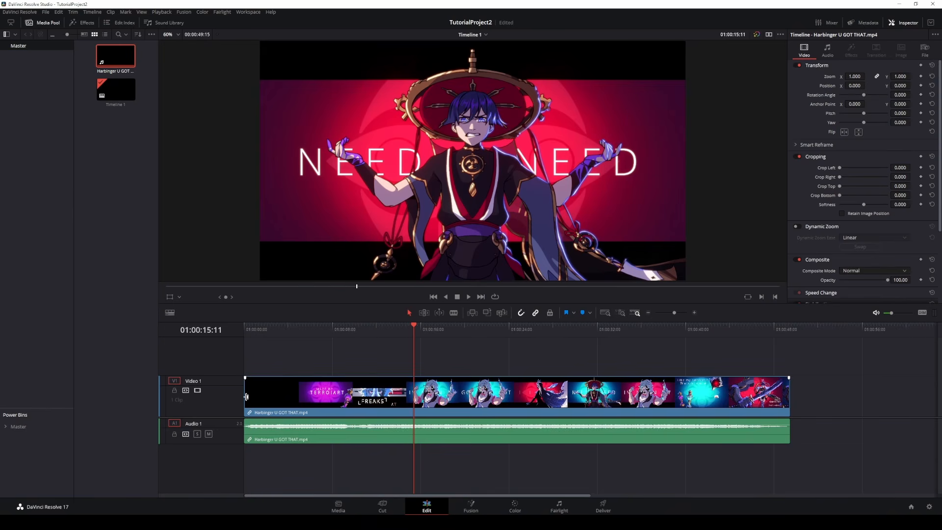
# Step: Try trimming the timeline clip by adjusting its start and end edges
pyautogui.click(250, 396)
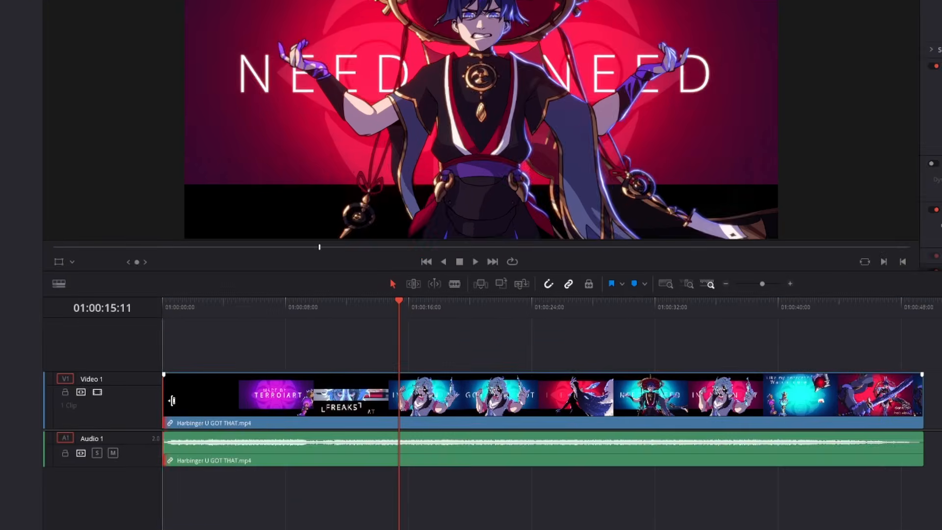
pyautogui.moveTo(171, 400); pyautogui.dragTo(300, 393)
pyautogui.moveTo(300, 393); pyautogui.dragTo(288, 393)
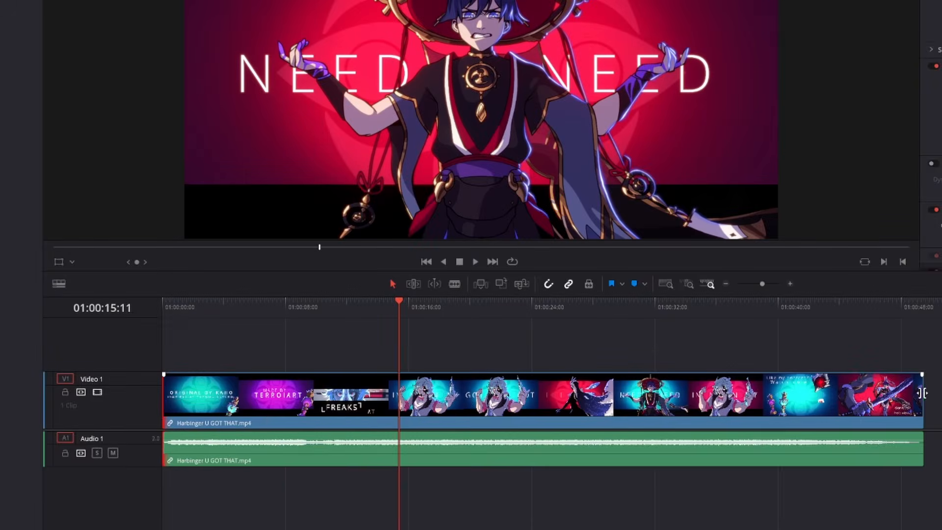
pyautogui.moveTo(921, 393)
pyautogui.mouseDown()
pyautogui.moveTo(734, 395)
pyautogui.moveTo(938, 395)
pyautogui.mouseUp()
# Step: Split the linked video and audio clip with four blade cuts within its first 13 seconds, and return to selection mode
pyautogui.click(455, 284)
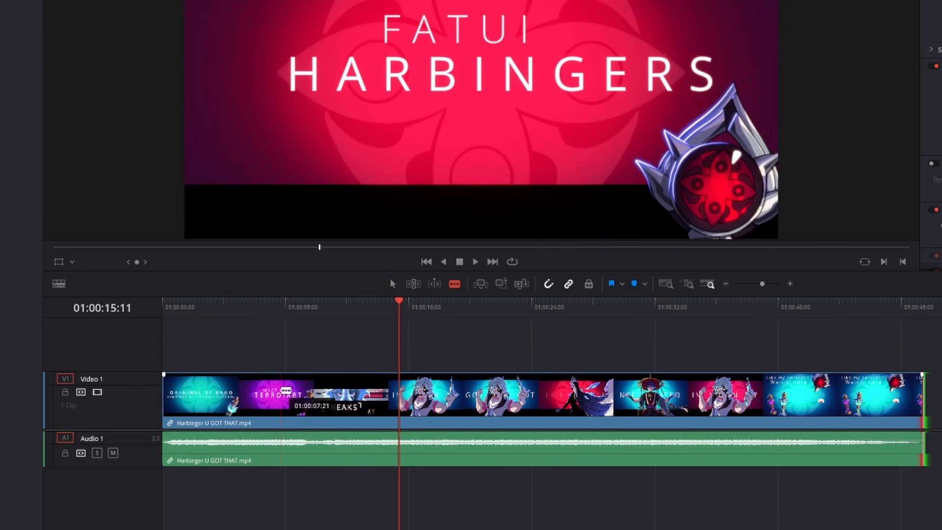
pyautogui.click(281, 393)
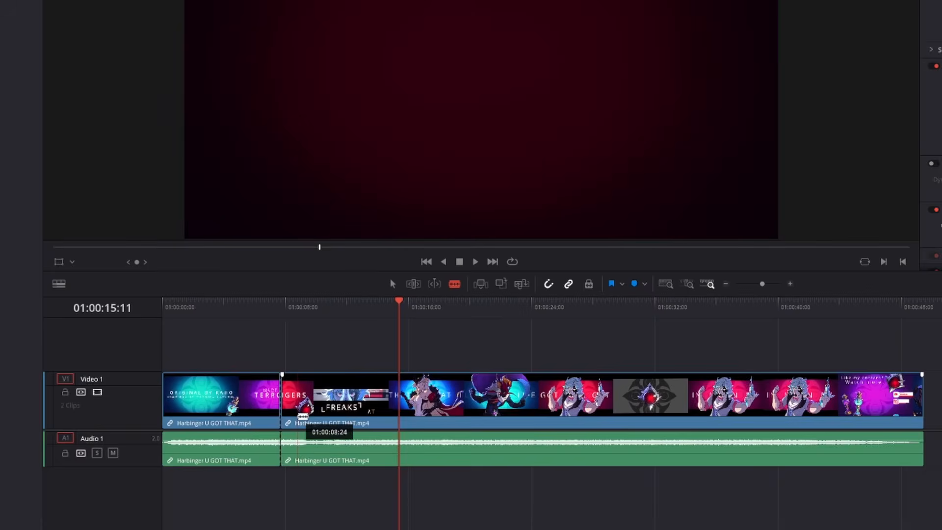
pyautogui.click(235, 395)
pyautogui.click(317, 402)
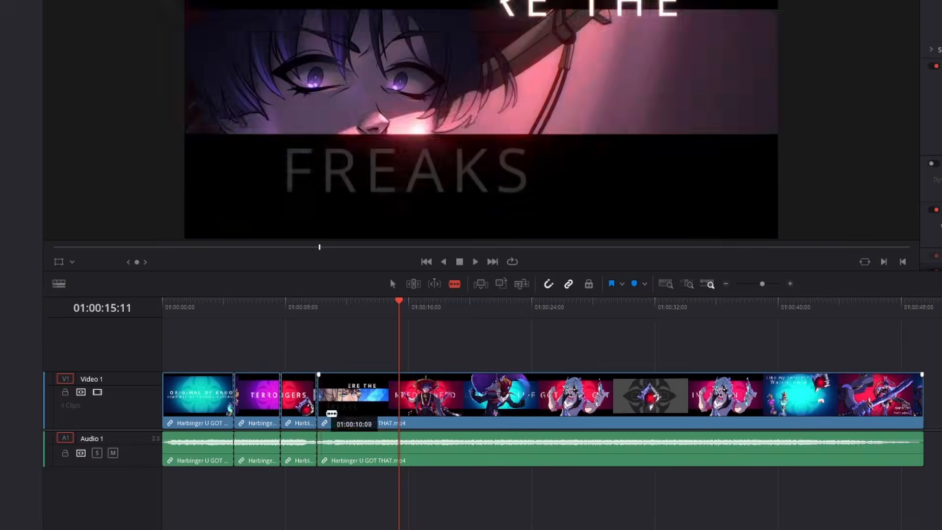
pyautogui.click(354, 407)
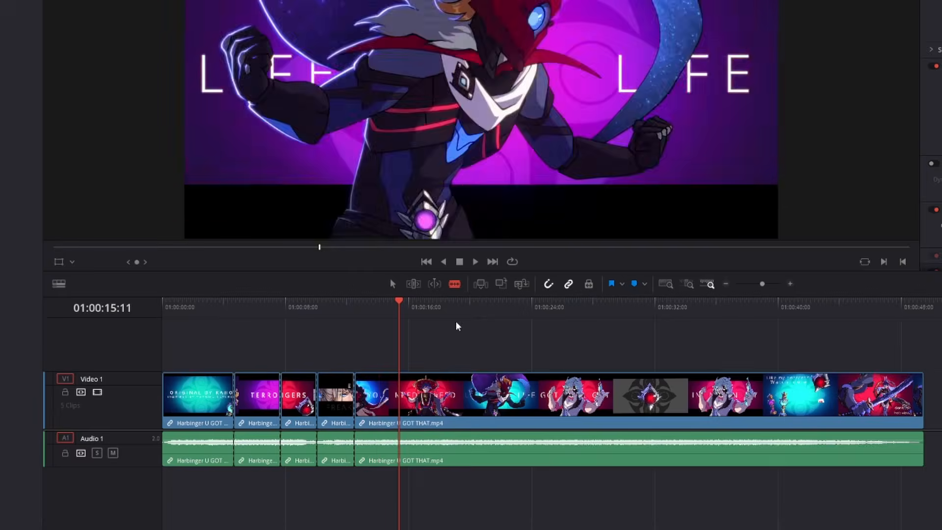
pyautogui.click(392, 283)
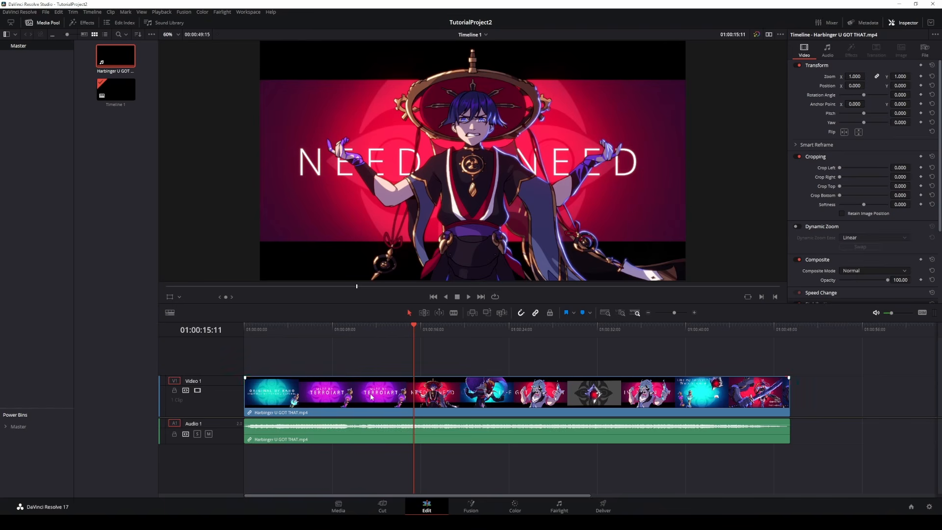
# Step: Unlink the video and audio of the Harbinger U GOT THAT.mp4 clip on the timeline
pyautogui.click(384, 396)
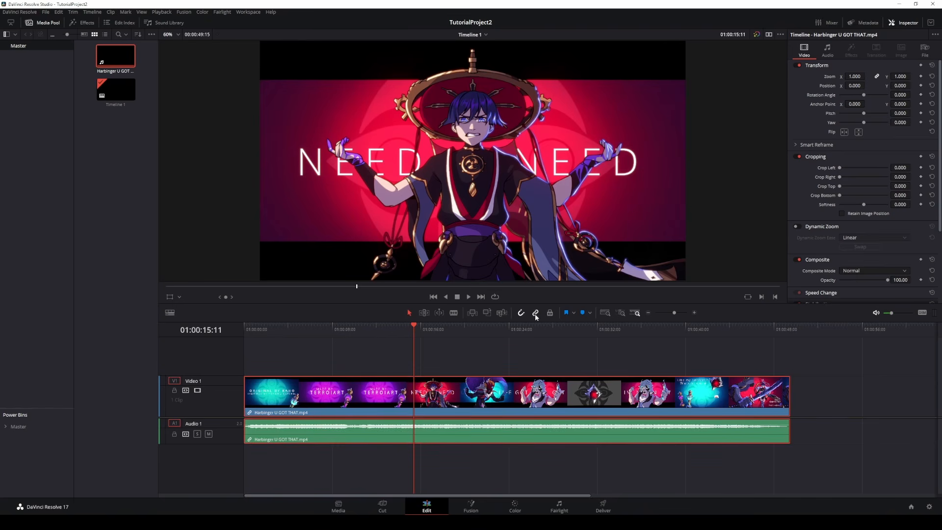
pyautogui.rightClick(340, 398)
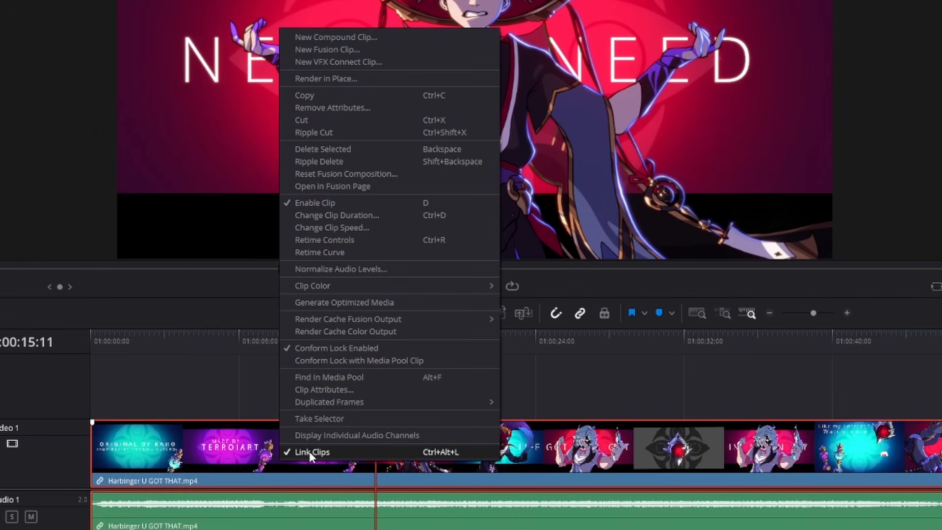
pyautogui.click(313, 451)
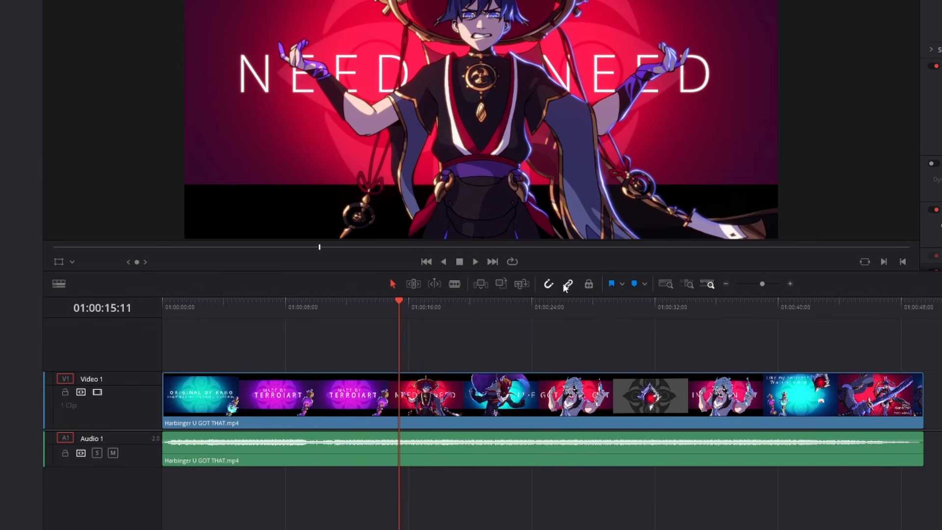
# Step: Split only the unlinked video on Video 1 with several blade cuts within its first 12 seconds
pyautogui.click(458, 288)
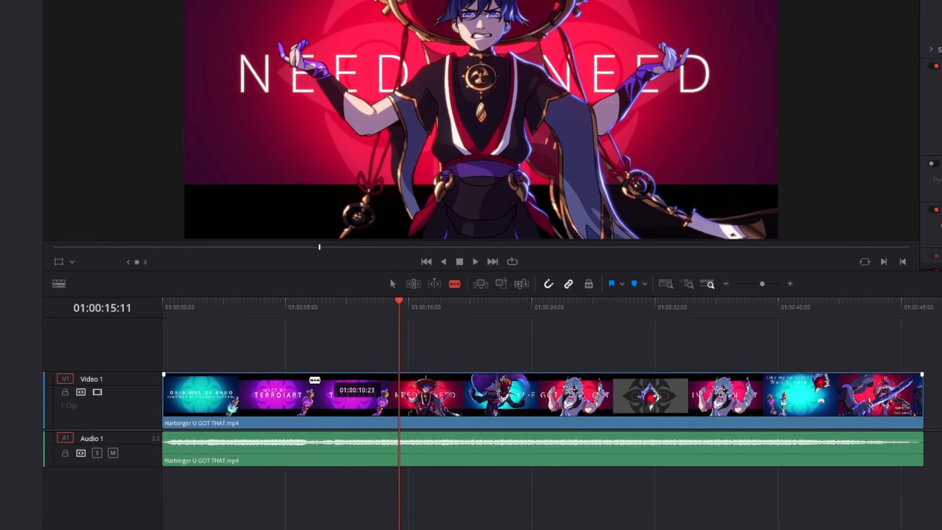
pyautogui.click(282, 392)
pyautogui.click(327, 393)
pyautogui.click(244, 395)
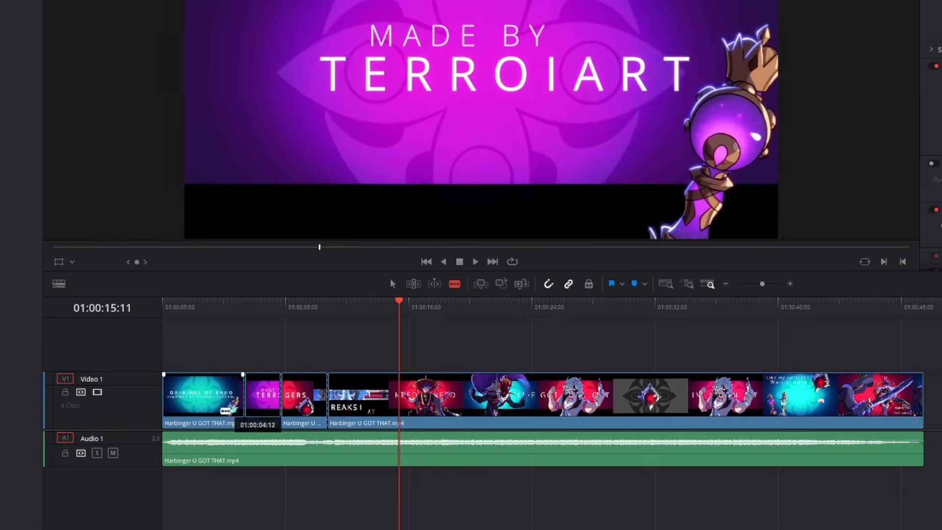
pyautogui.click(213, 395)
pyautogui.click(346, 395)
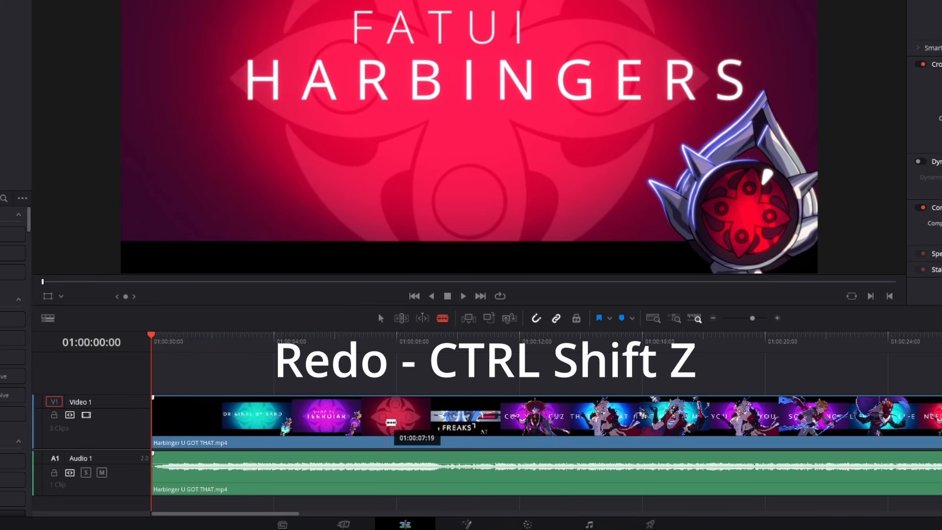
# Step: Redo the video cut near 8 seconds, then copy the first video segment and paste it at 01:00:09:16
pyautogui.hotkey('ctrl', 'shift', 'z')
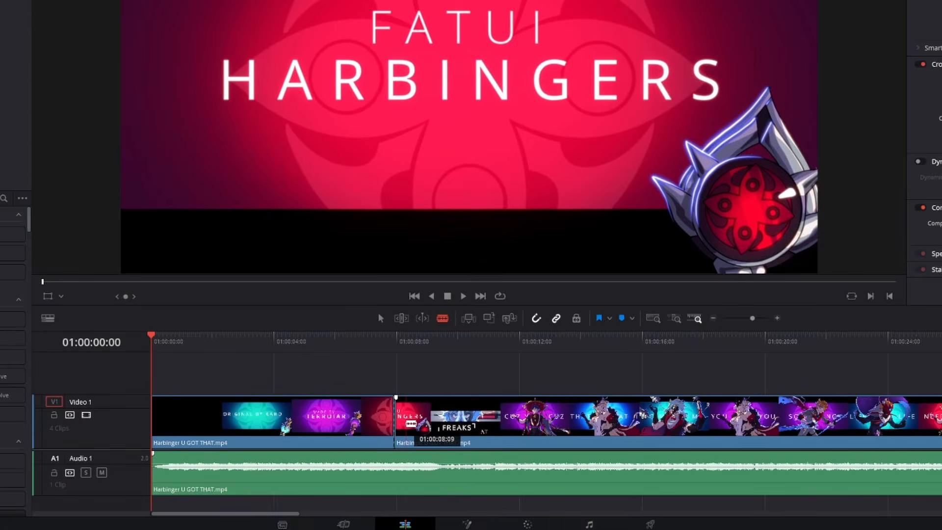
pyautogui.press('a')
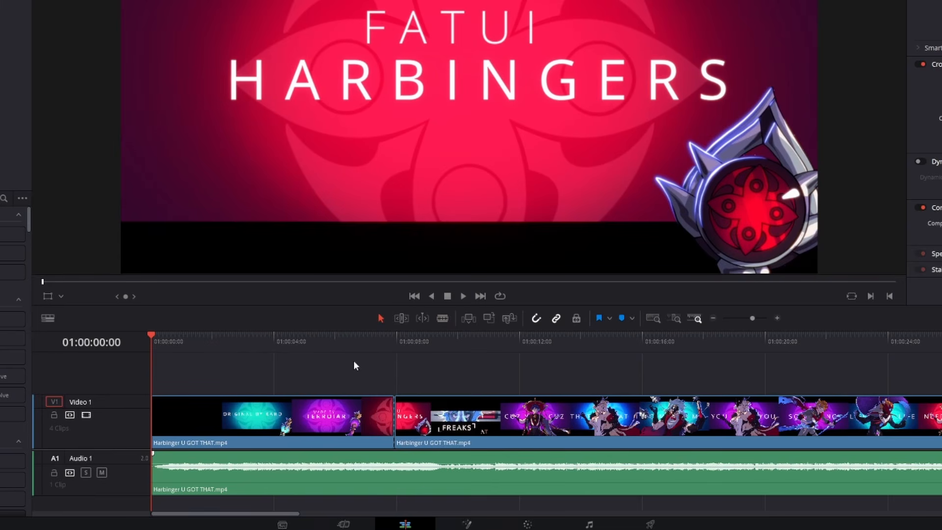
pyautogui.click(342, 416)
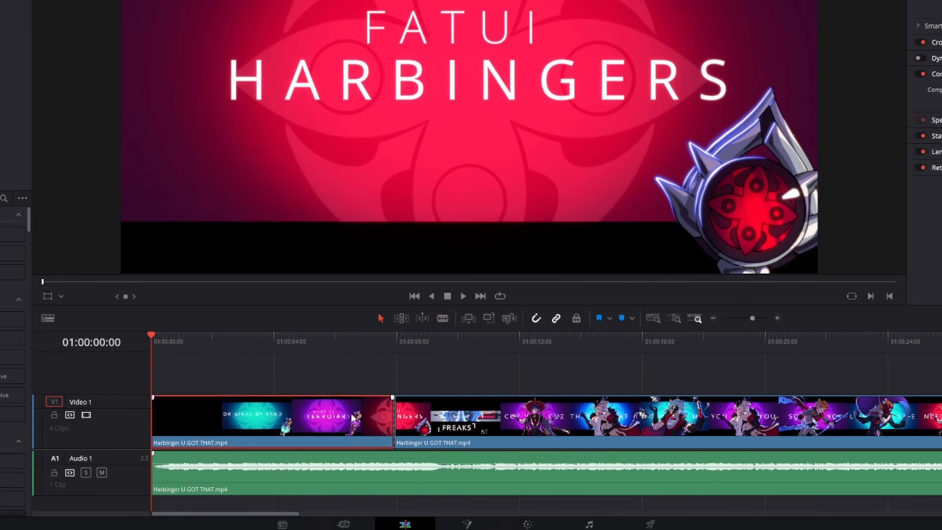
pyautogui.hotkey('ctrl', 'c')
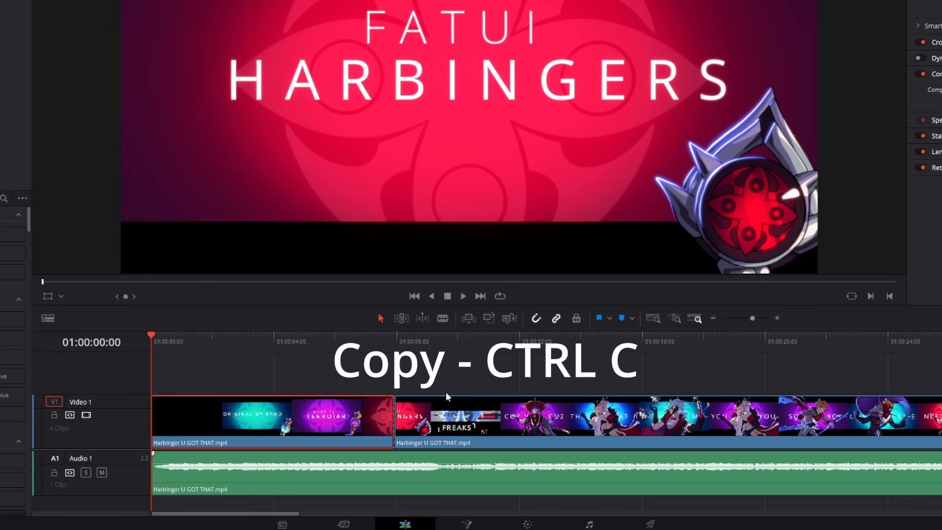
pyautogui.click(444, 346)
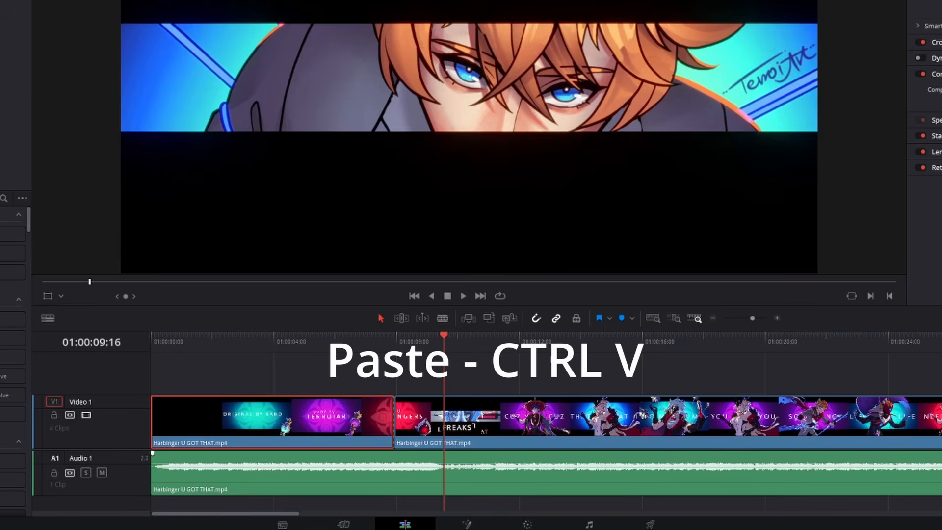
pyautogui.hotkey('ctrl', 'v')
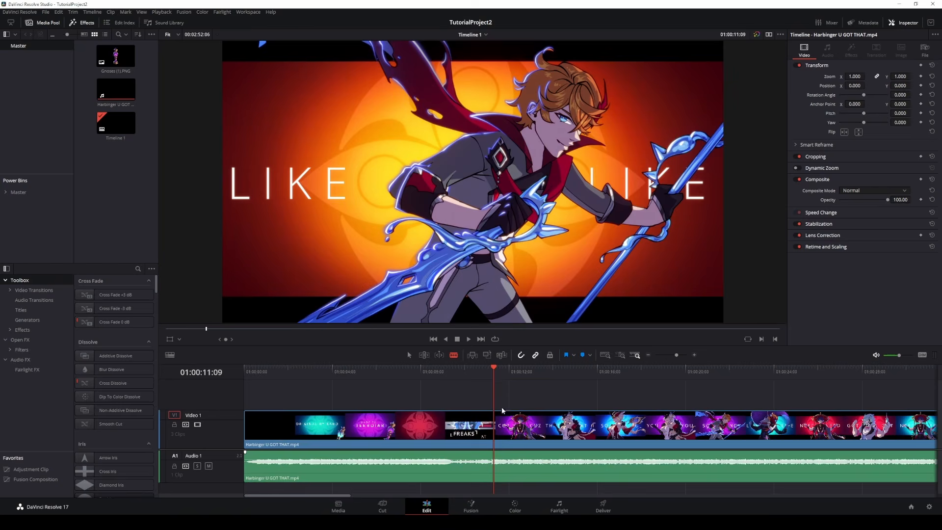
# Step: Cut the video at 01:00:11:09 and delete the short segment after the cut without closing the gap
pyautogui.click(496, 426)
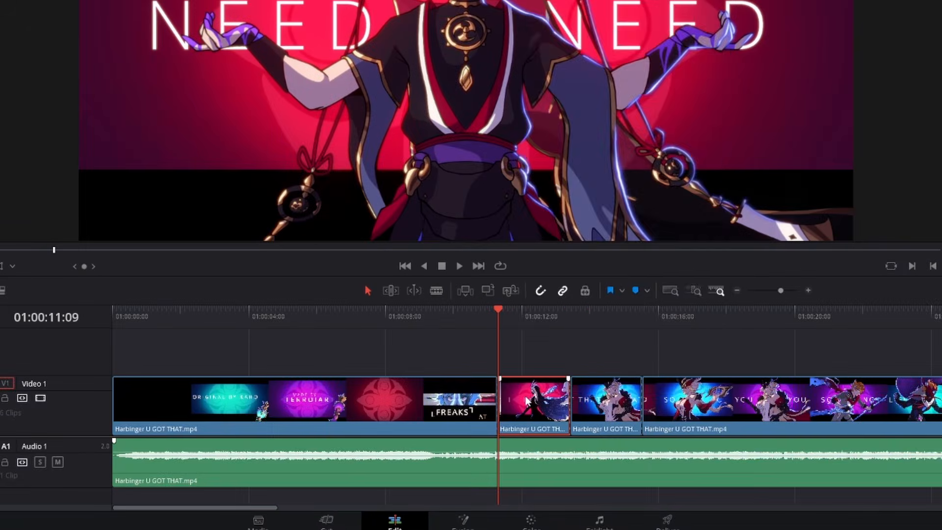
pyautogui.rightClick(526, 400)
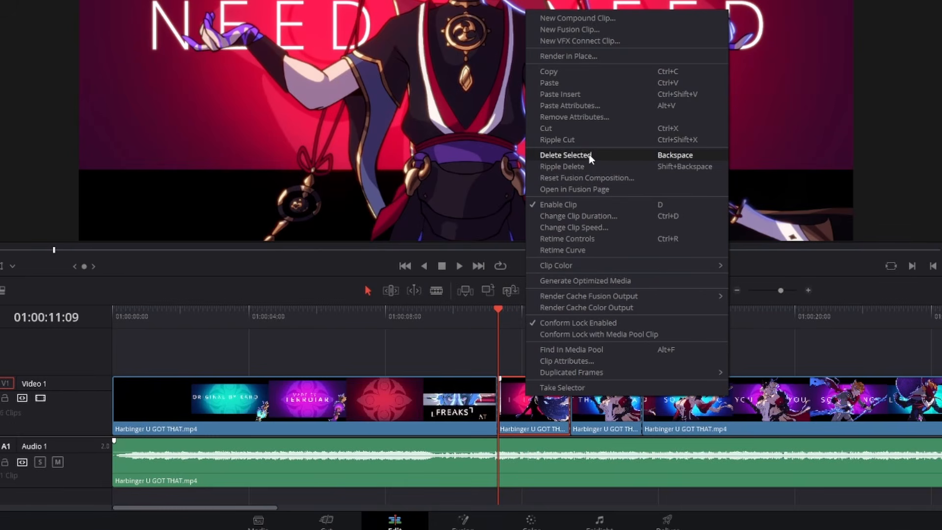
pyautogui.click(565, 155)
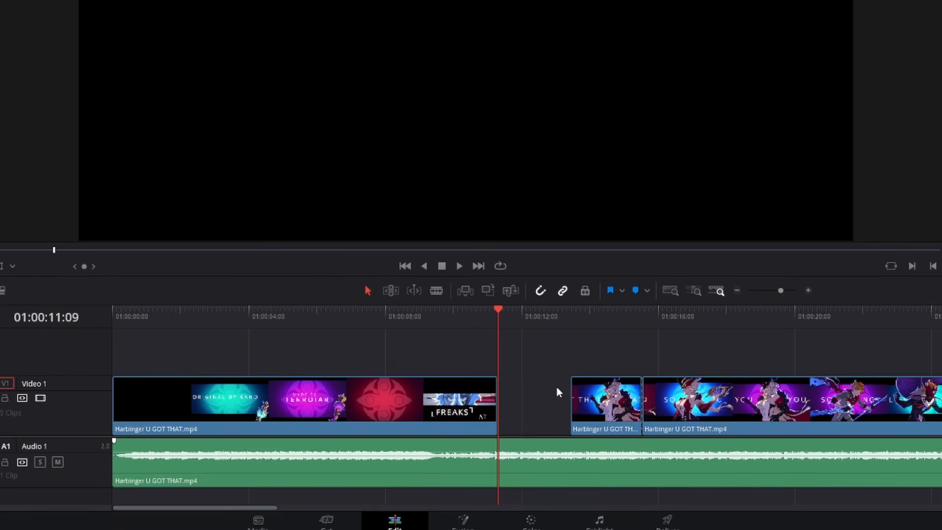
# Step: Undo the segment's deletion and ripple delete the short segment after 01:00:11:09 instead
pyautogui.hotkey('ctrl', 'z')
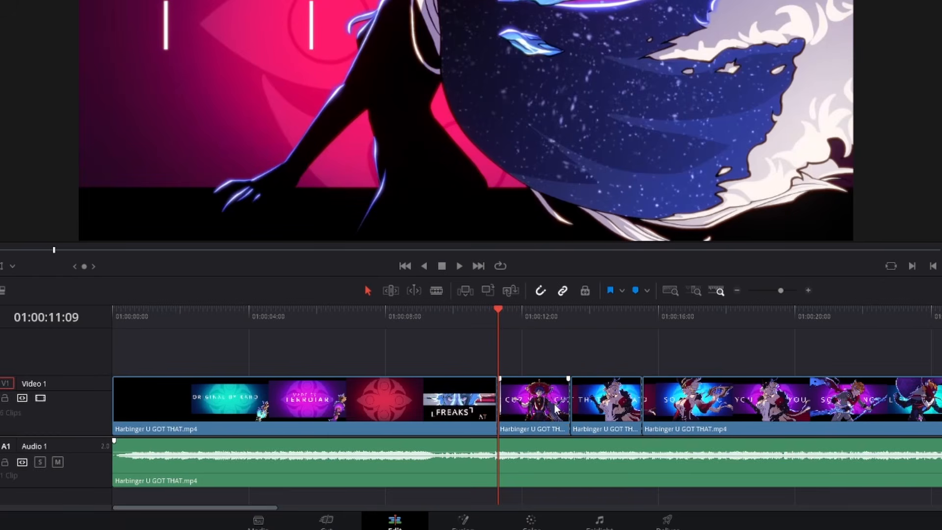
pyautogui.rightClick(539, 406)
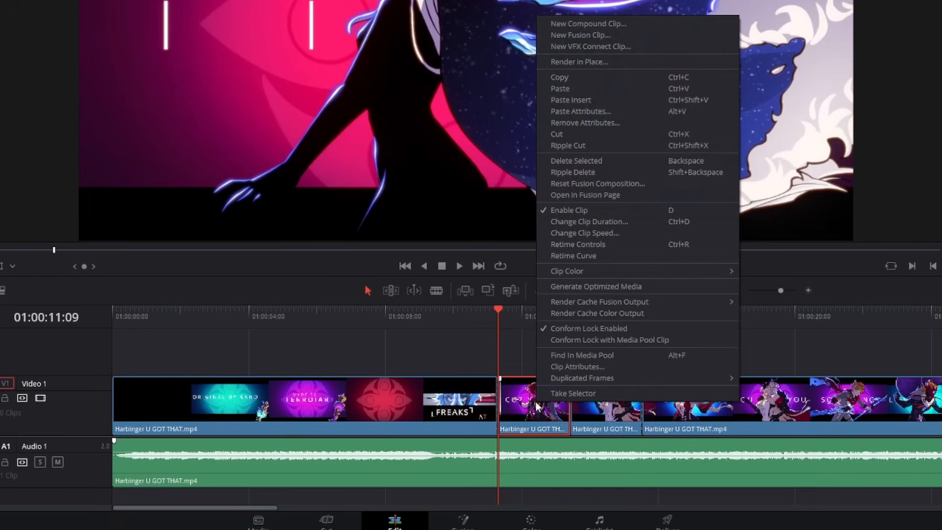
pyautogui.click(584, 172)
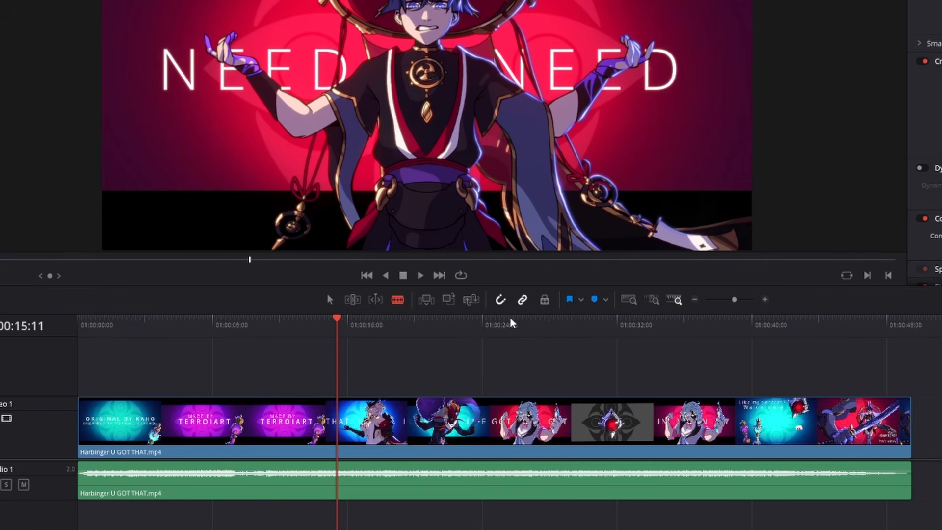
# Step: Cut the video with the blade at the playhead at 01:00:15:11, using snapping to align the cut
pyautogui.click(500, 300)
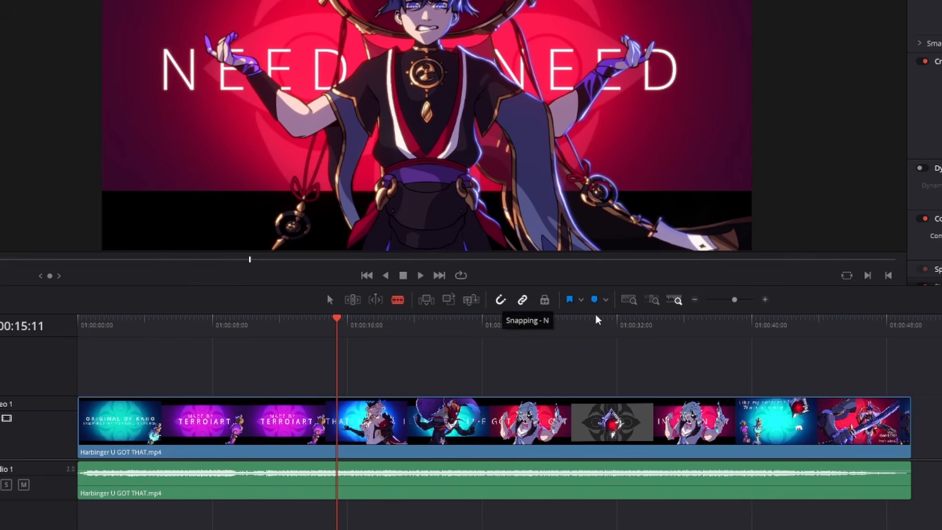
pyautogui.click(765, 300)
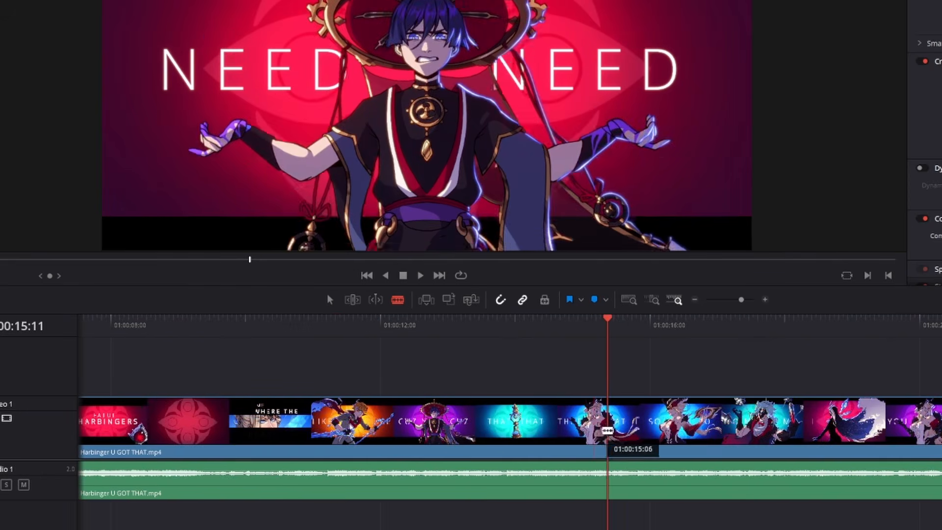
pyautogui.click(609, 430)
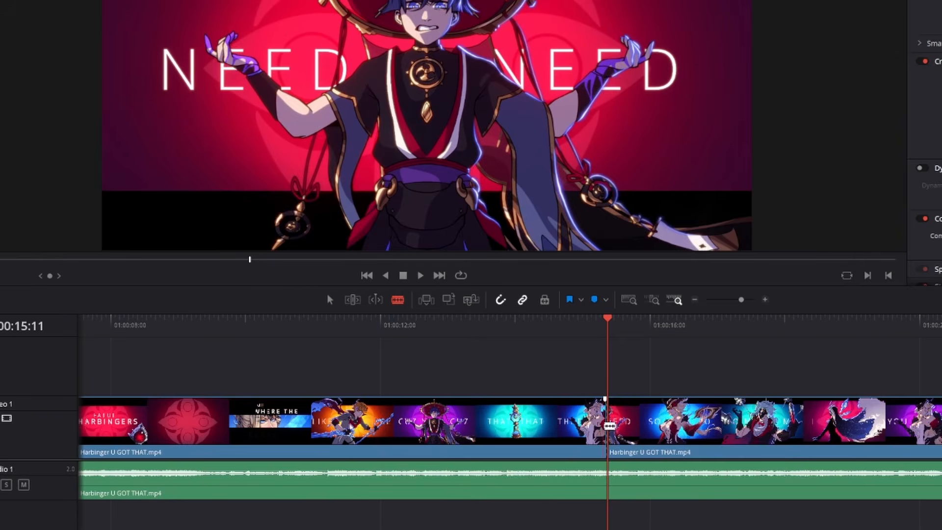
# Step: Cut the video at 01:00:14:21, make extra cuts around the playhead at 01:00:14:04, and undo those extra cuts
pyautogui.moveTo(608, 327); pyautogui.dragTo(524, 339)
pyautogui.click(562, 421)
pyautogui.click(522, 418)
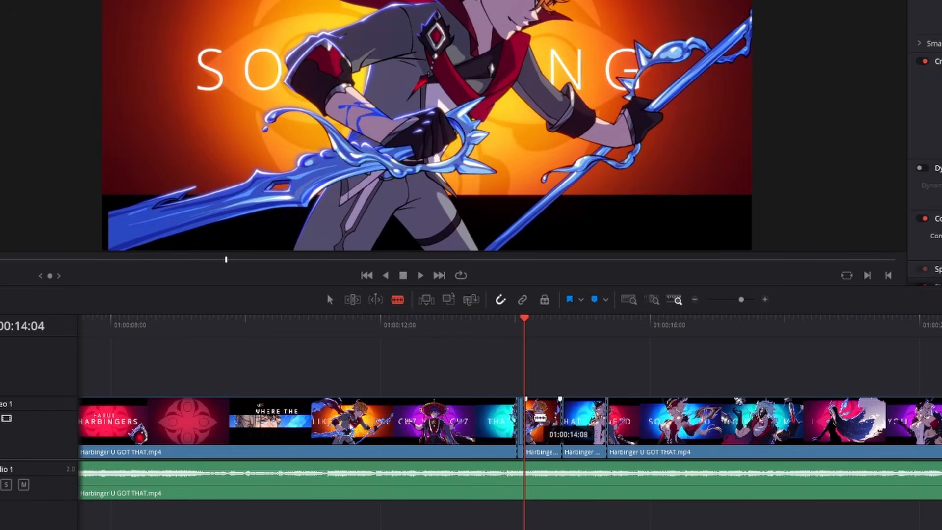
pyautogui.hotkey('ctrl', 'z')
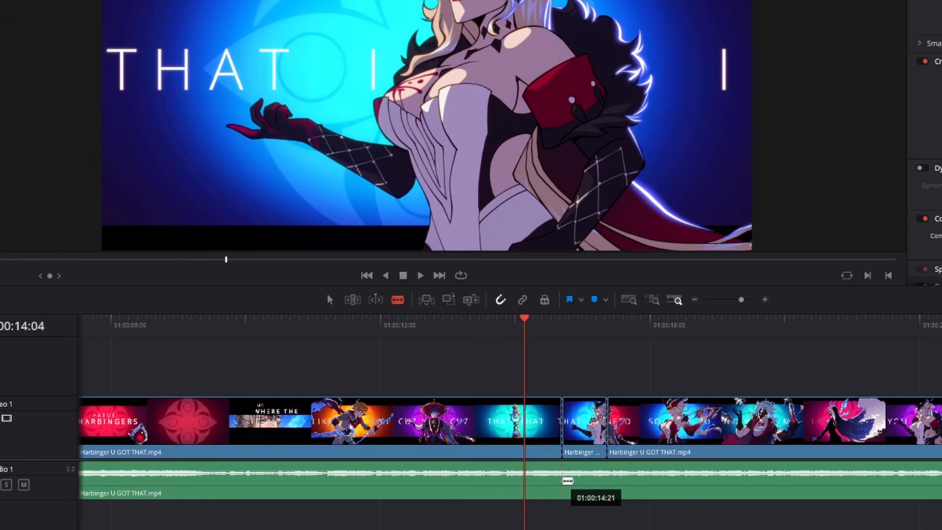
# Step: Cut the audio at 01:00:14:21 and 01:00:15:11, and extend the start of the video segment after the gap back to the preceding clip
pyautogui.click(564, 480)
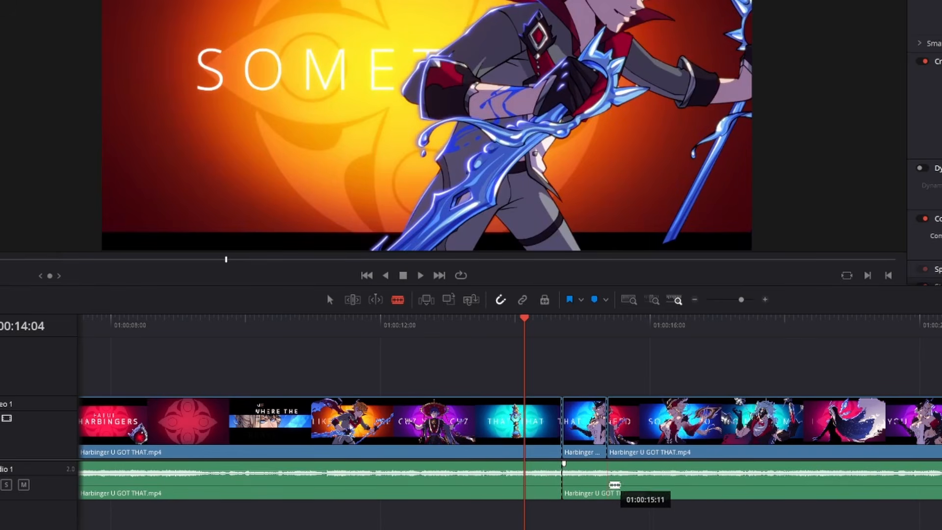
pyautogui.click(613, 484)
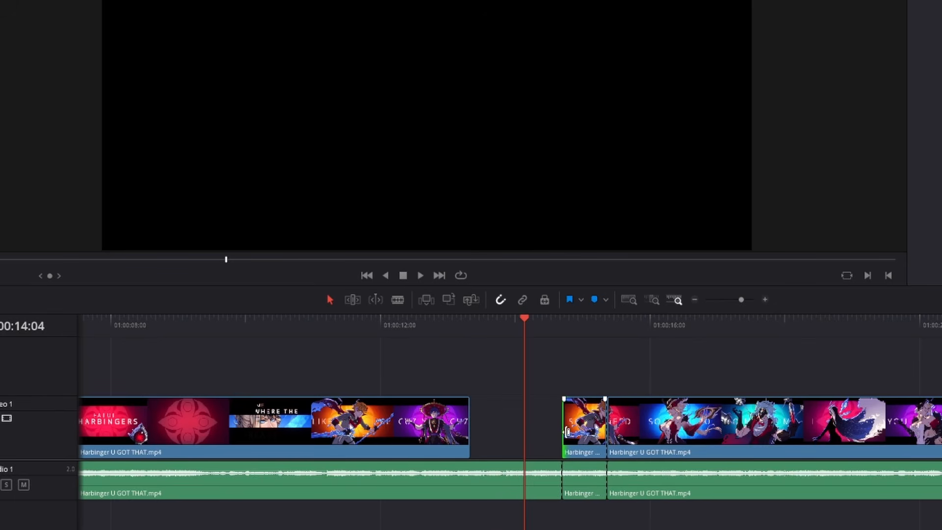
pyautogui.moveTo(566, 432); pyautogui.dragTo(472, 437)
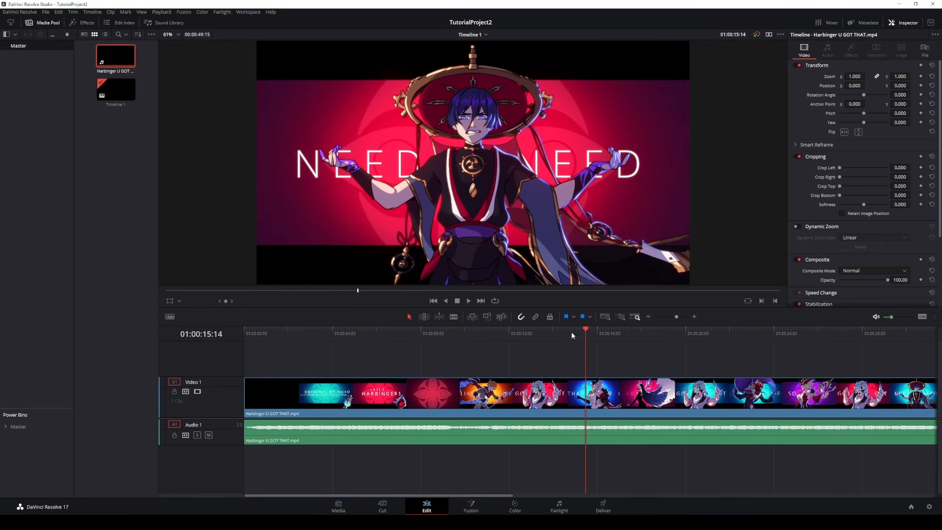
# Step: Find the exact frame where the scene changes to "NEED" and cut the video there at 01:00:15:04
pyautogui.click(694, 316)
pyautogui.click(695, 317)
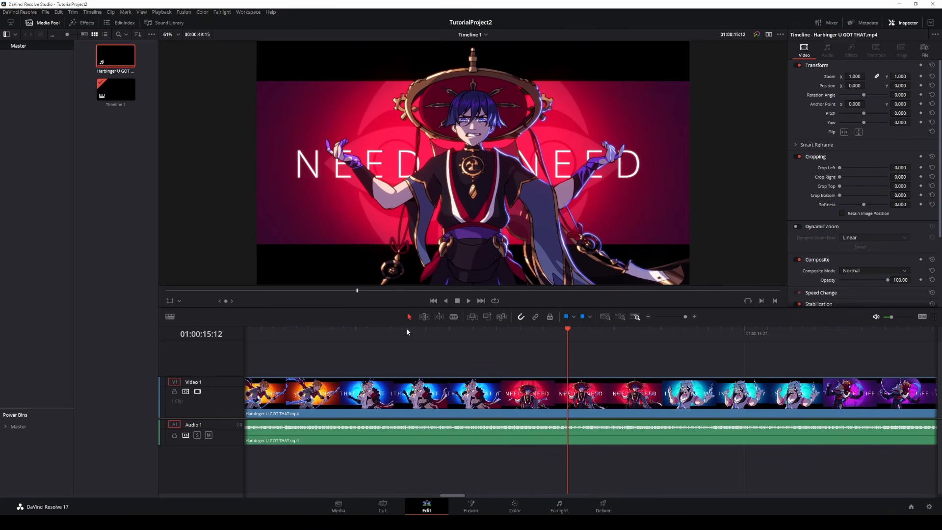
pyautogui.click(406, 331)
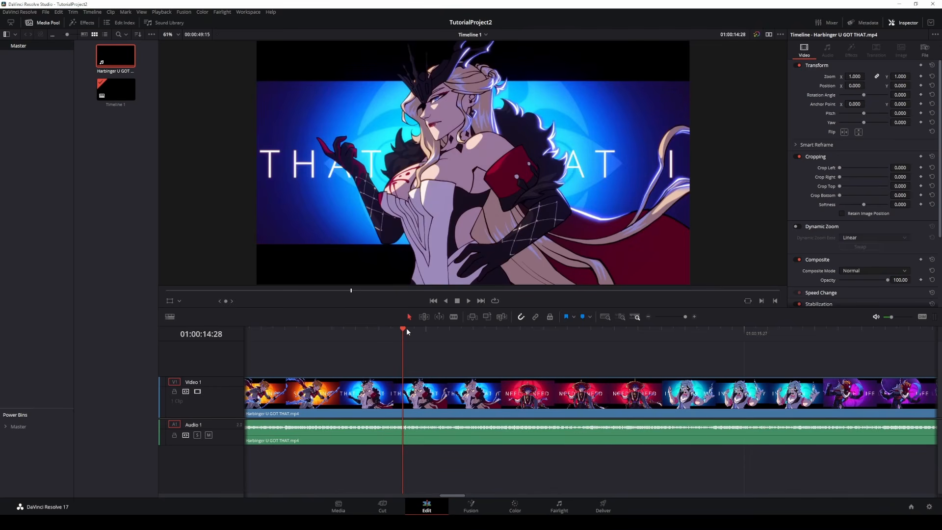
pyautogui.press('space')
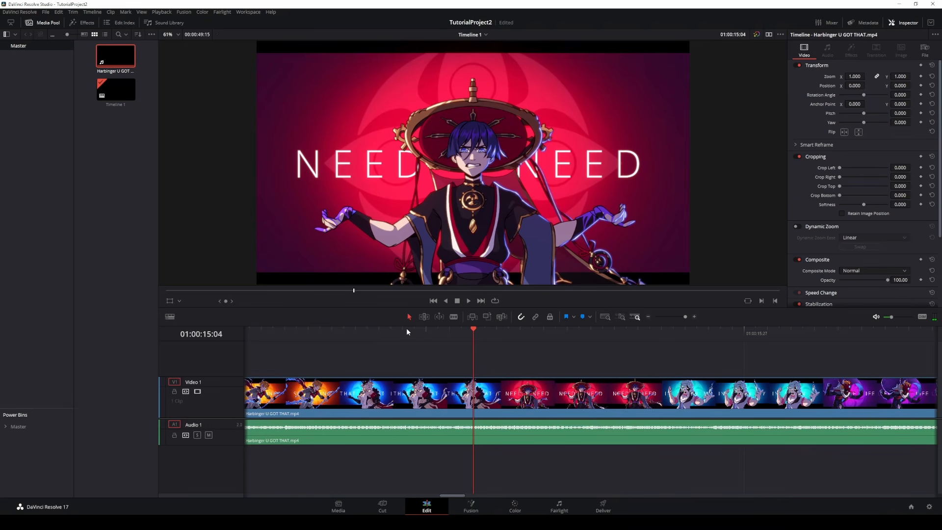
pyautogui.press('Left')
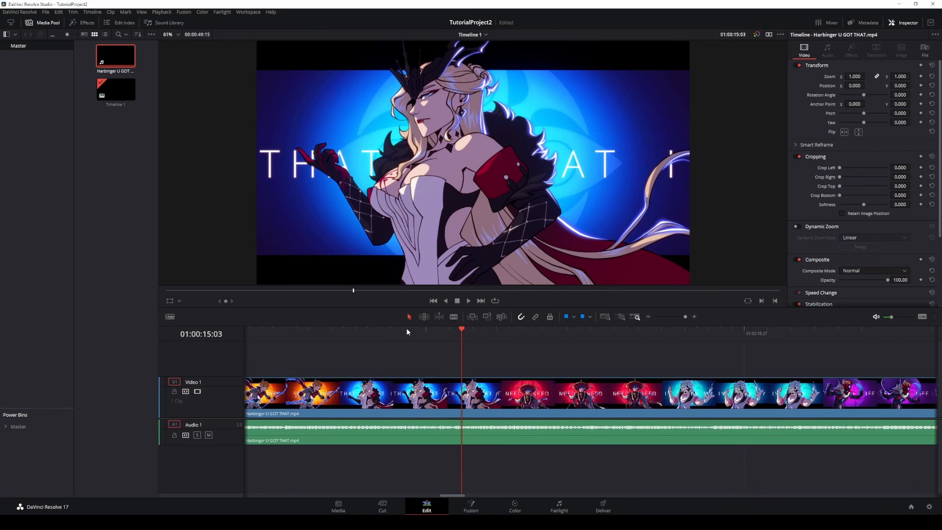
pyautogui.press('Right')
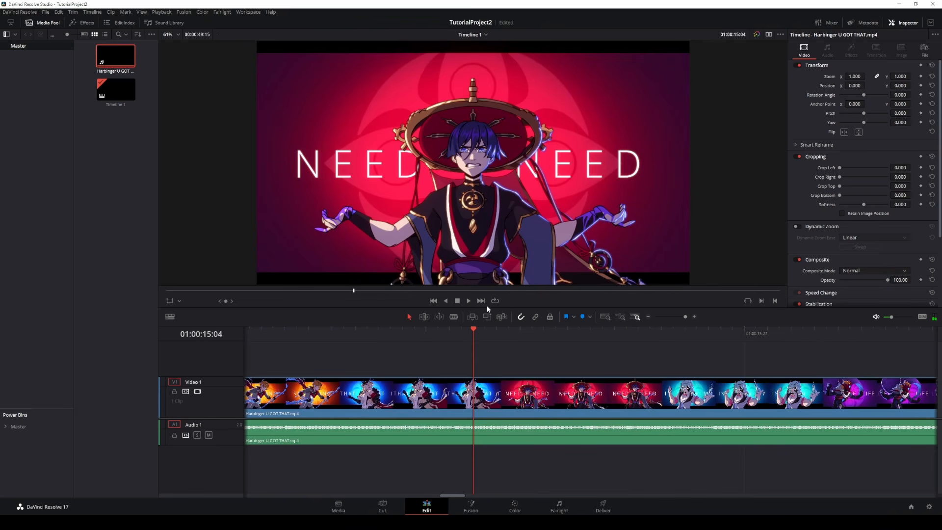
pyautogui.click(453, 316)
pyautogui.click(474, 397)
# Step: Find the first frame of the next scene, frame by frame, and cut the video there at 01:00:15:19
pyautogui.click(583, 329)
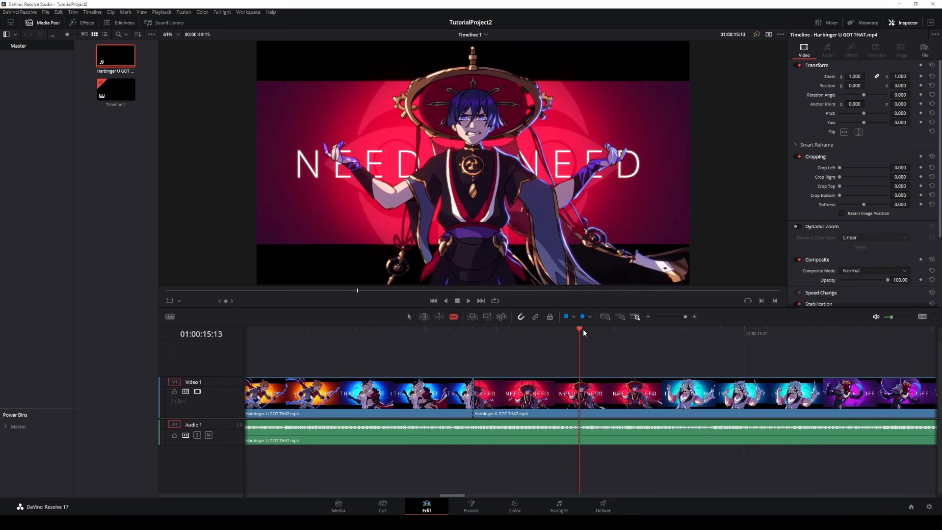
pyautogui.press('Right')
pyautogui.press('Right')
pyautogui.press('Right')
pyautogui.press('Right')
pyautogui.press('Right')
pyautogui.press('Right')
pyautogui.press('Right')
pyautogui.press('Right')
pyautogui.press('Left')
pyautogui.press('Left')
pyautogui.press('Left')
pyautogui.press('Right')
pyautogui.press('Left')
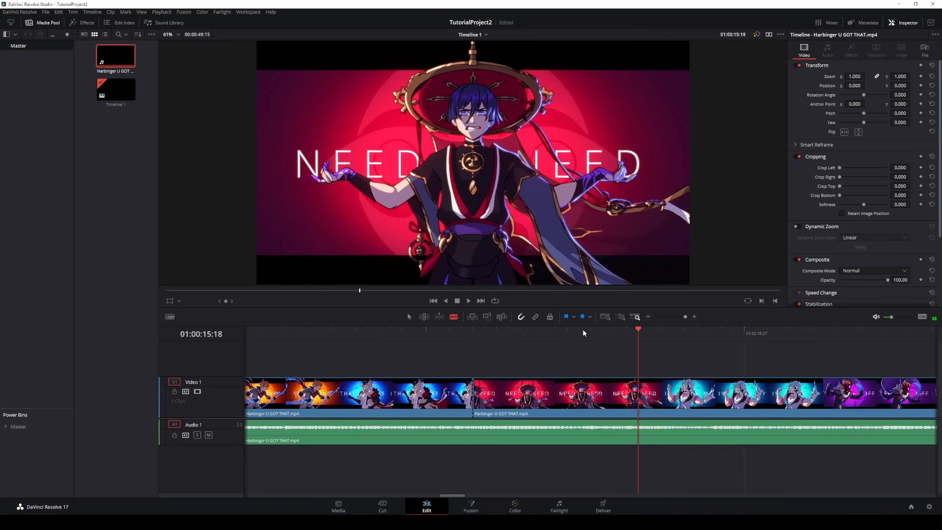
pyautogui.press('Right')
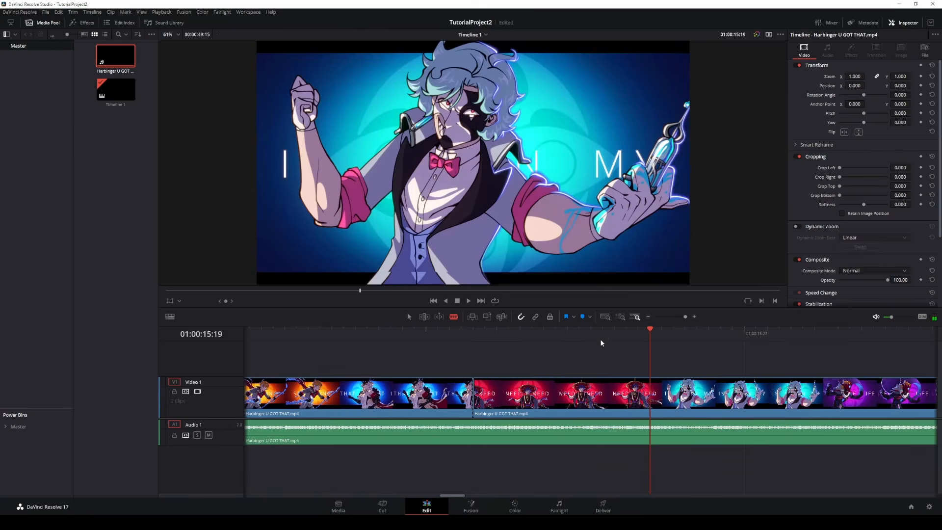
pyautogui.click(649, 394)
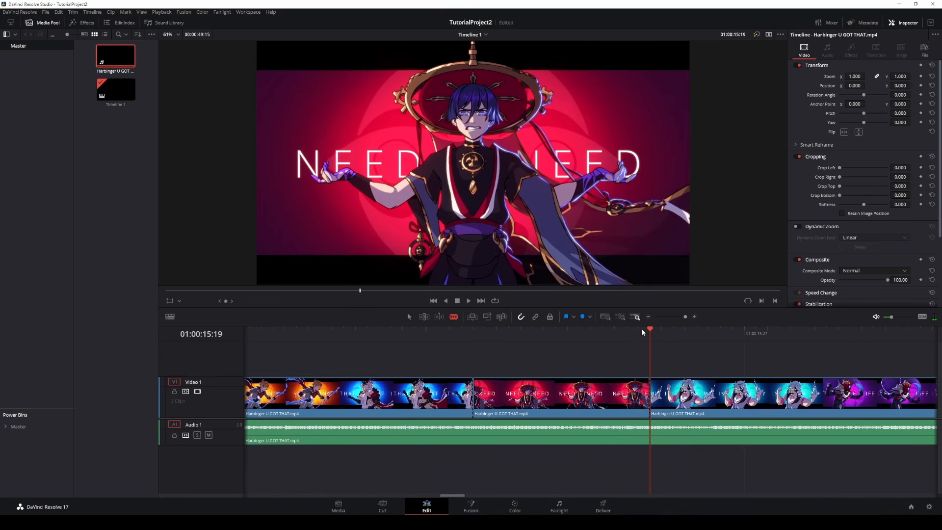
# Step: Isolate the middle video segment by trimming back the end of the clip before it and the start of the clip after it
pyautogui.click(409, 317)
pyautogui.moveTo(472, 398); pyautogui.dragTo(413, 398)
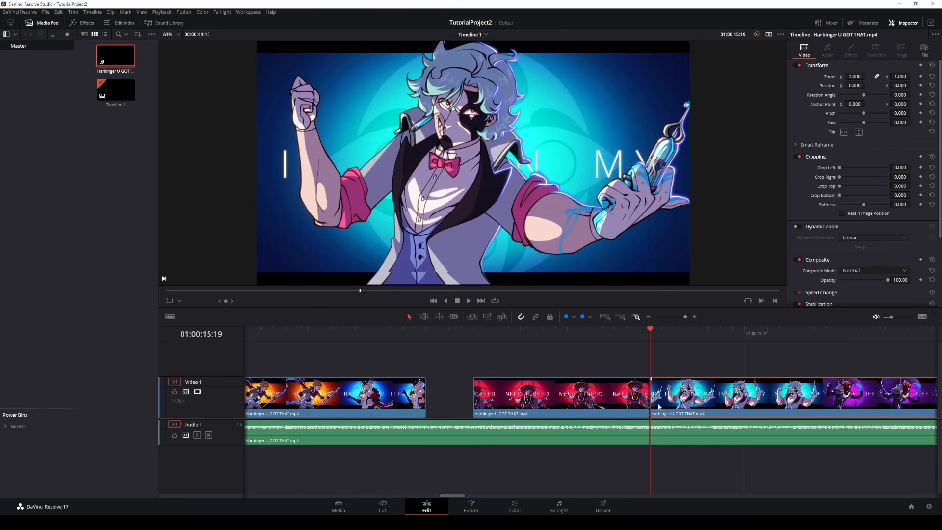
pyautogui.moveTo(675, 406); pyautogui.dragTo(722, 406)
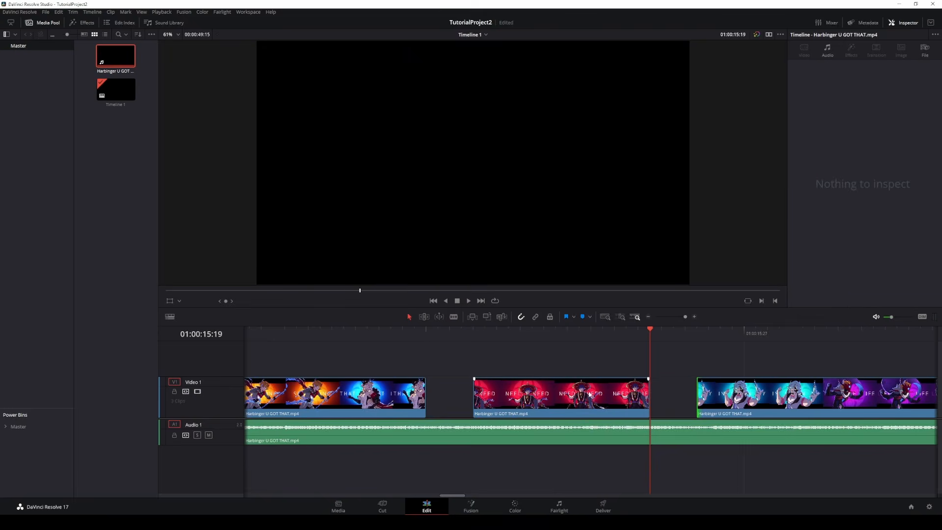
# Step: Play and step through the isolated middle segment to check its edges, and undo both neighbouring trims
pyautogui.click(480, 337)
pyautogui.press('space')
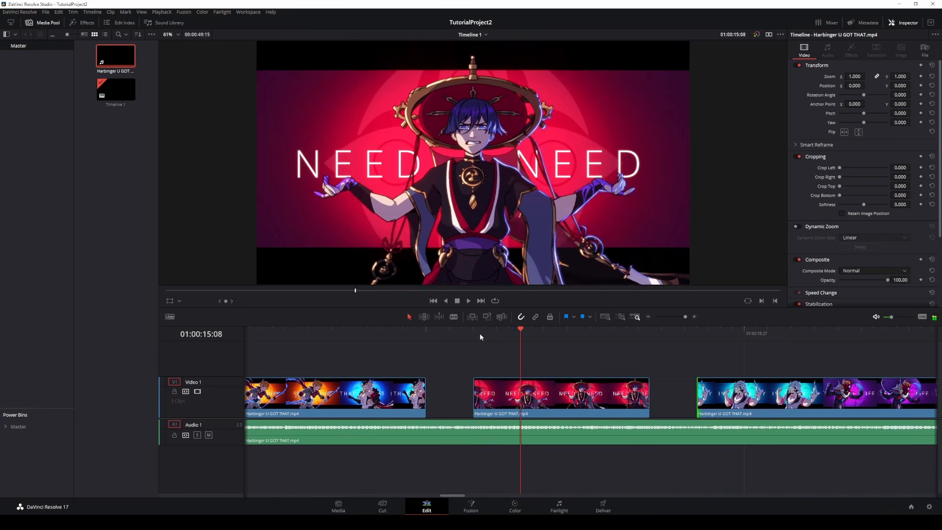
pyautogui.press('j')
pyautogui.press('Left')
pyautogui.press('Left')
pyautogui.press('Left')
pyautogui.press('Left')
pyautogui.press('Left')
pyautogui.press('Left')
pyautogui.press('Left')
pyautogui.press('Left')
pyautogui.press('Left')
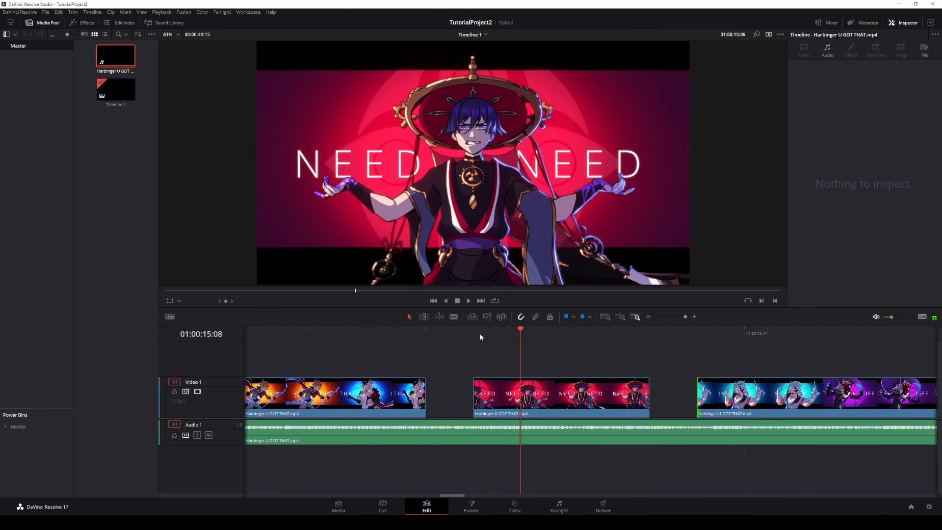
pyautogui.hotkey('ctrl', 'z')
pyautogui.hotkey('ctrl', 'z')
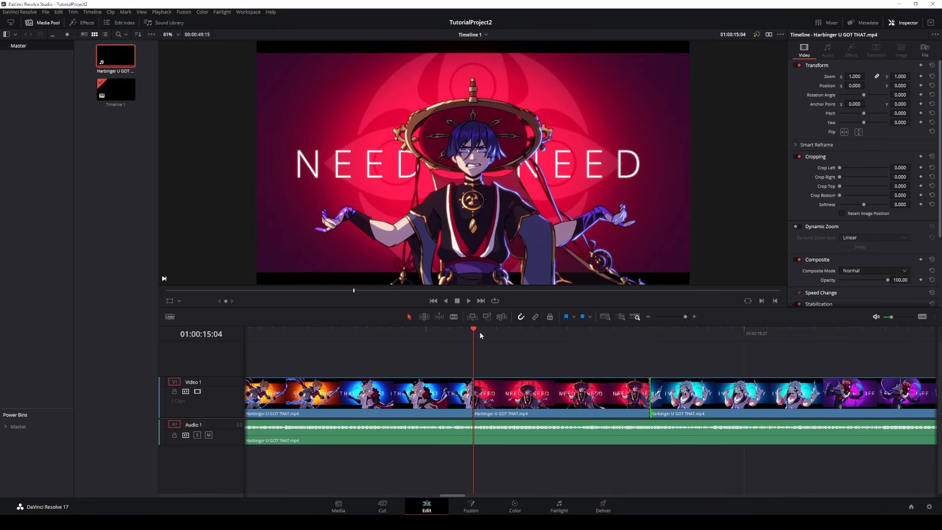
# Step: Set the middle segment's zoom to 1.290, try and undo an unlinked horizontal zoom, and set the vertical position to 129.000
pyautogui.click(543, 392)
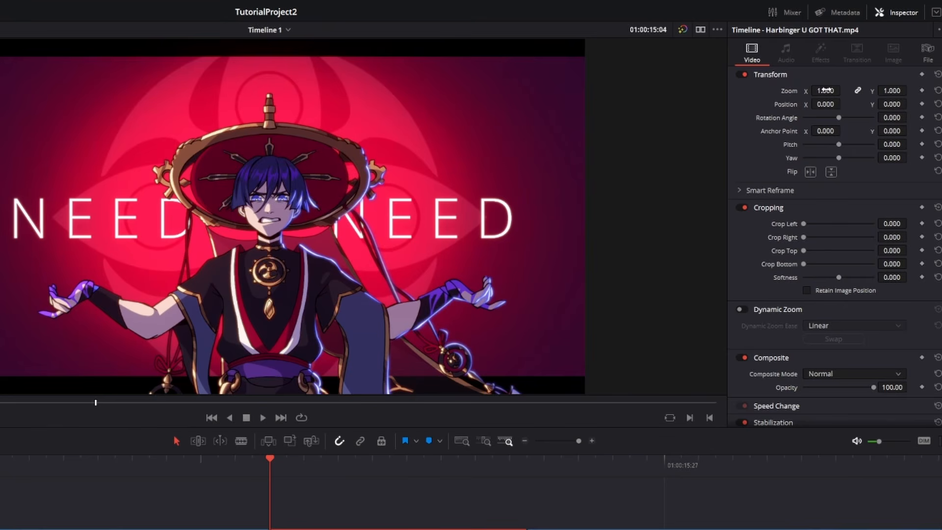
pyautogui.moveTo(818, 89); pyautogui.dragTo(844, 89)
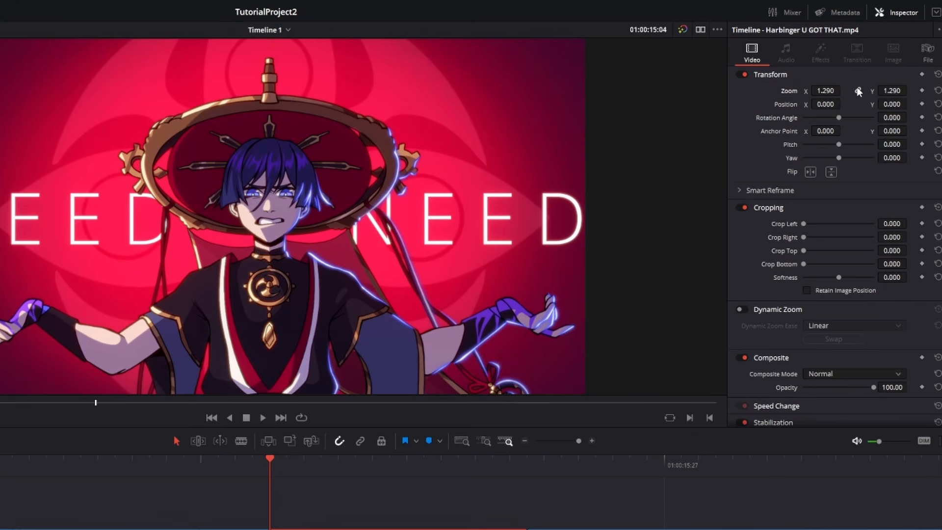
pyautogui.click(858, 91)
pyautogui.moveTo(834, 90); pyautogui.dragTo(843, 90)
pyautogui.hotkey('ctrl', 'z')
pyautogui.moveTo(892, 104); pyautogui.dragTo(913, 104)
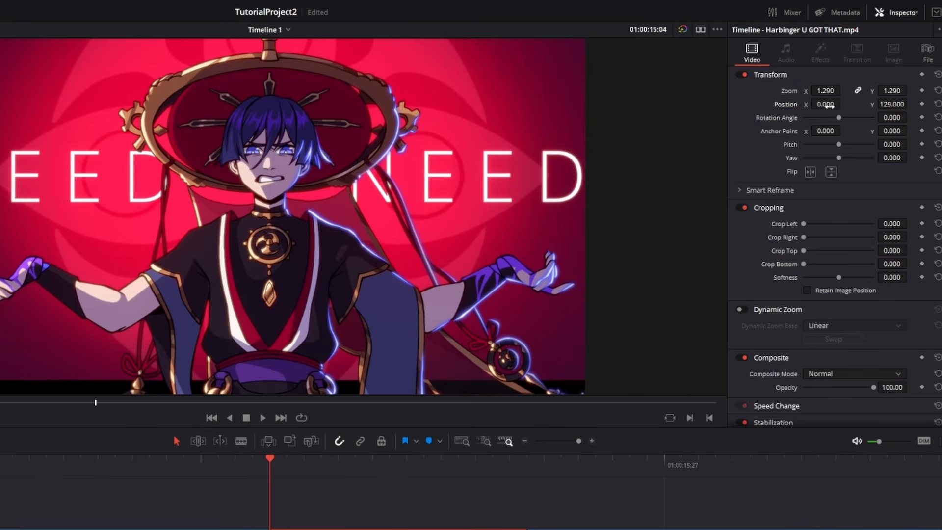
# Step: Try rotating the middle segment by 52.210 degrees and undo the trial transform changes
pyautogui.moveTo(826, 104); pyautogui.dragTo(844, 121)
pyautogui.hotkey('ctrl', 'z')
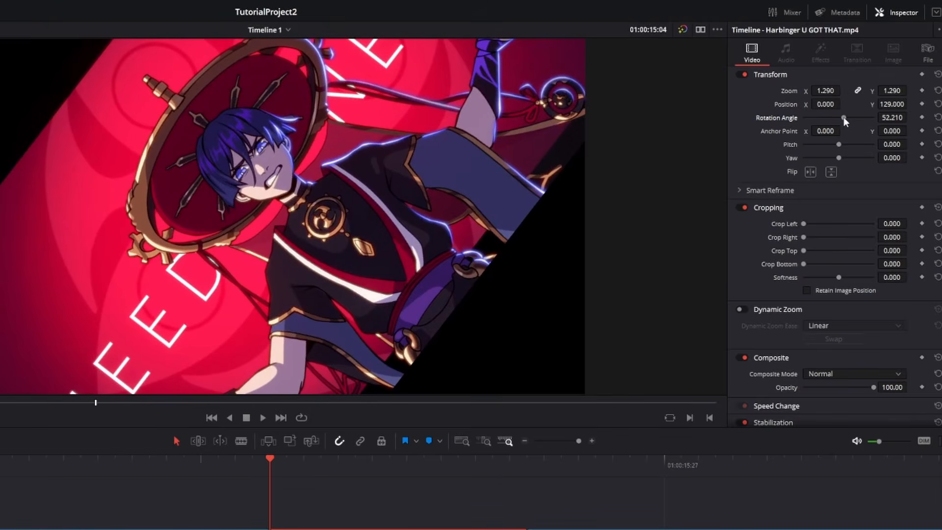
pyautogui.hotkey('ctrl', 'z')
# Step: Flip the middle segment horizontally and back, and flip it vertically and back
pyautogui.click(810, 171)
pyautogui.click(809, 172)
pyautogui.click(830, 172)
pyautogui.click(830, 172)
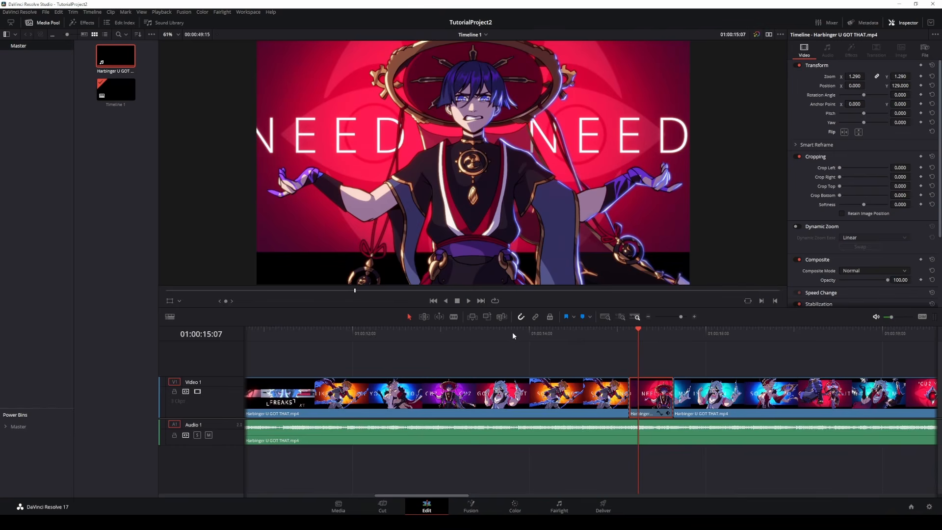
# Step: Play the timeline up to and through the zoomed segment to review the scaling
pyautogui.click(514, 331)
pyautogui.press('space')
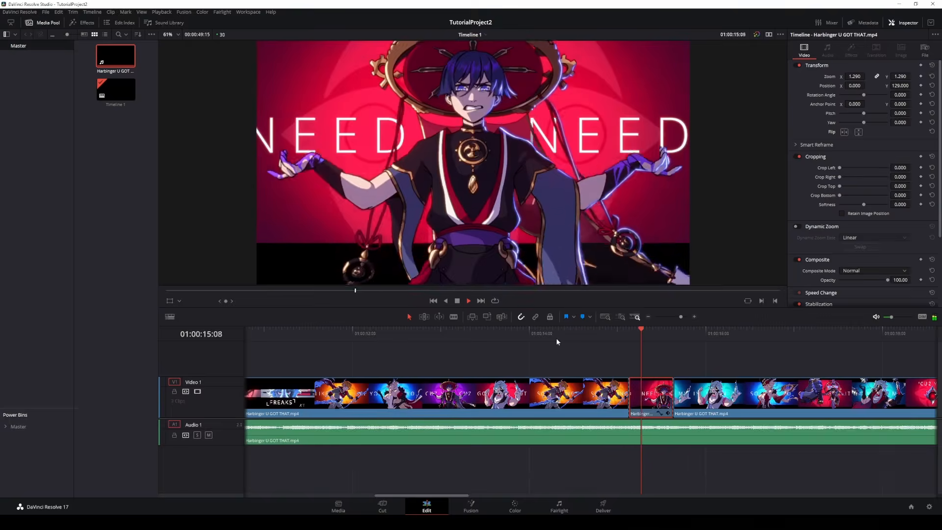
pyautogui.click(630, 334)
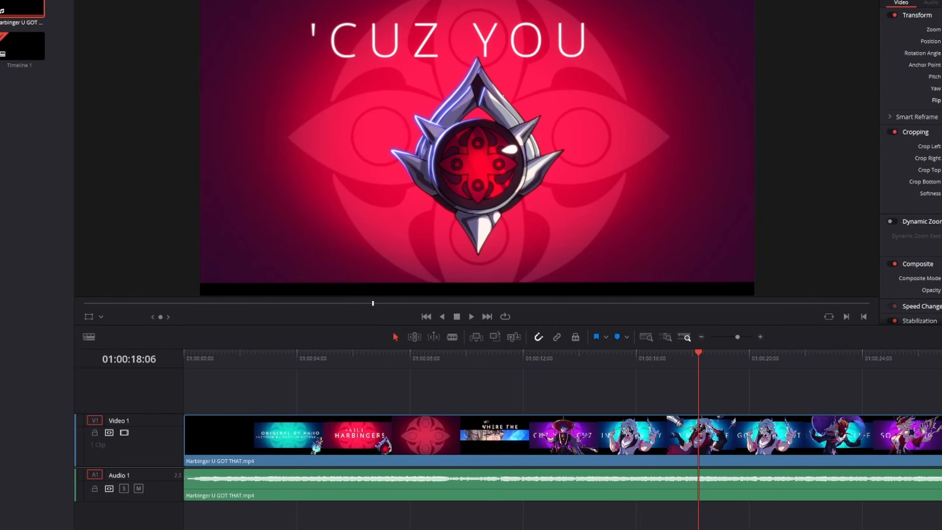
# Step: Place Gnoses (1).PNG above the video at the start of the timeline, and add another empty video track
pyautogui.moveTo(1, 456); pyautogui.dragTo(192, 404)
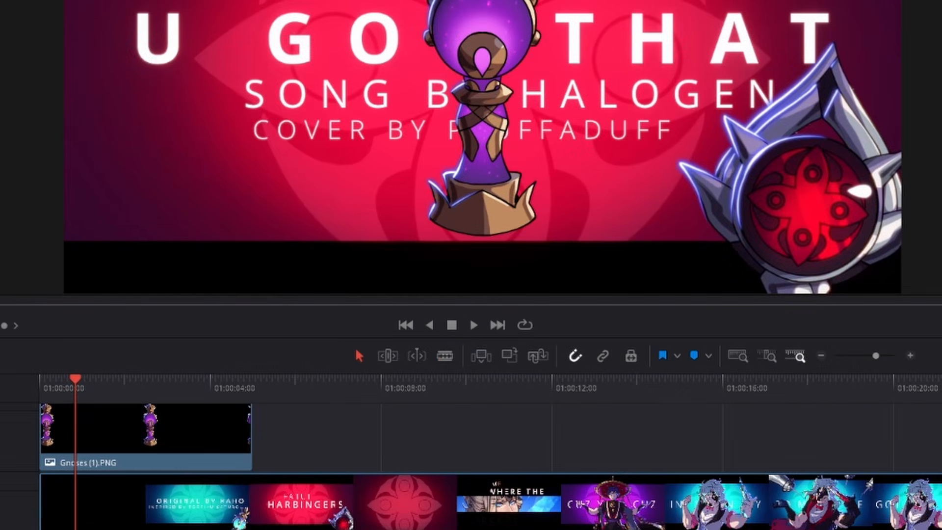
pyautogui.rightClick(1, 513)
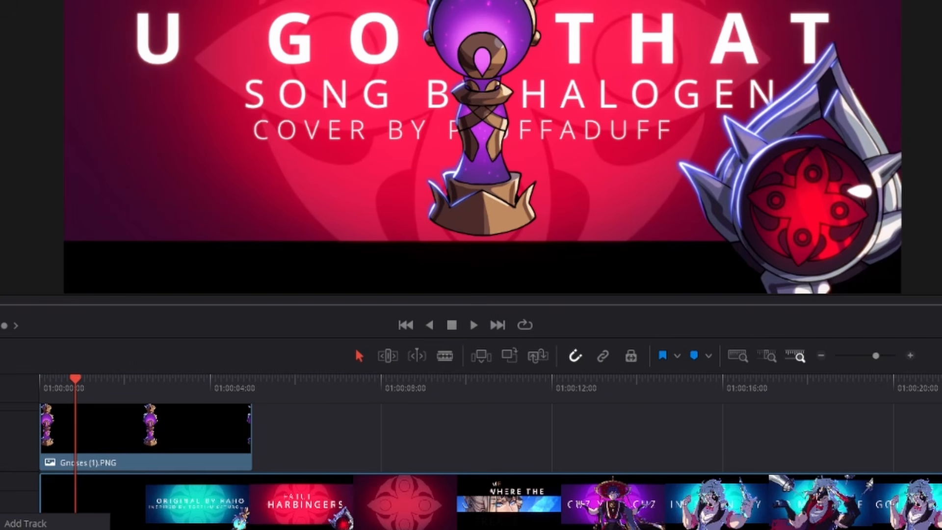
pyautogui.click(11, 523)
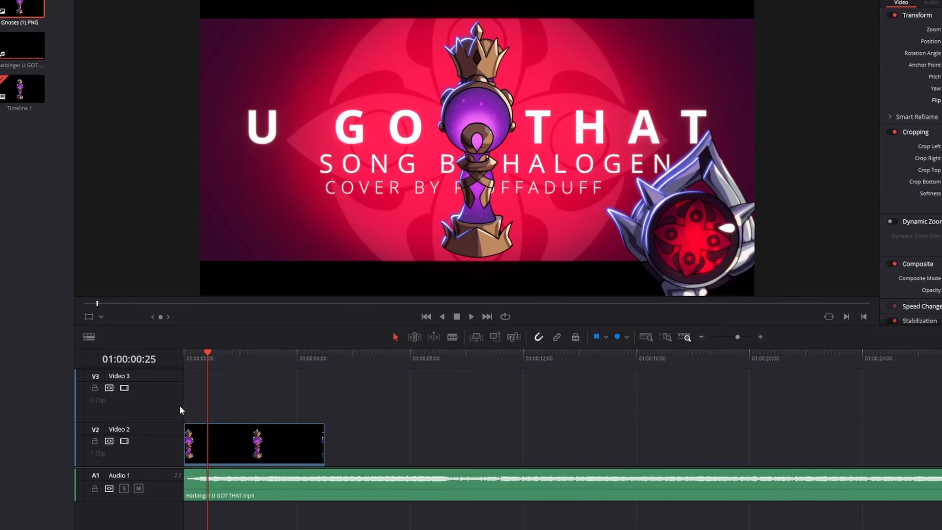
# Step: Insert one new video track directly above Video 1, with zero audio tracks, and check the resulting track order
pyautogui.scroll(-3, 161, 421)
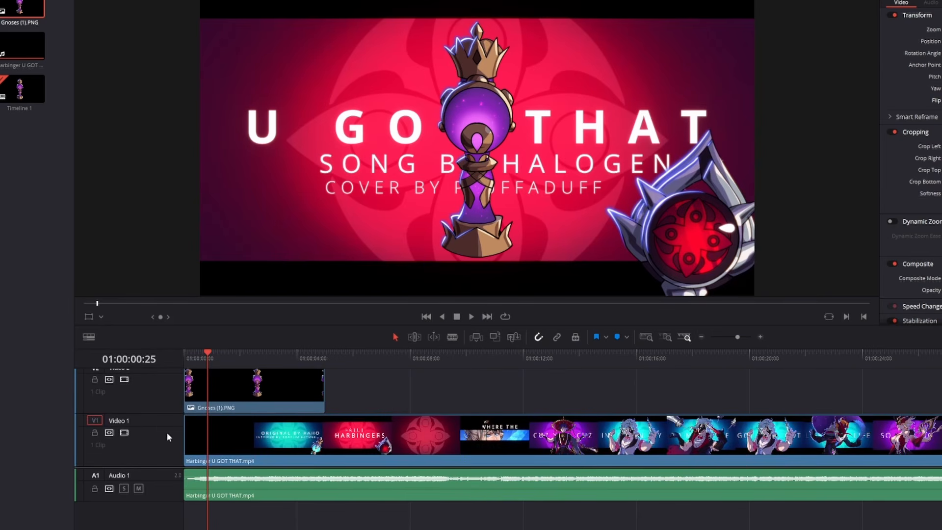
pyautogui.rightClick(152, 436)
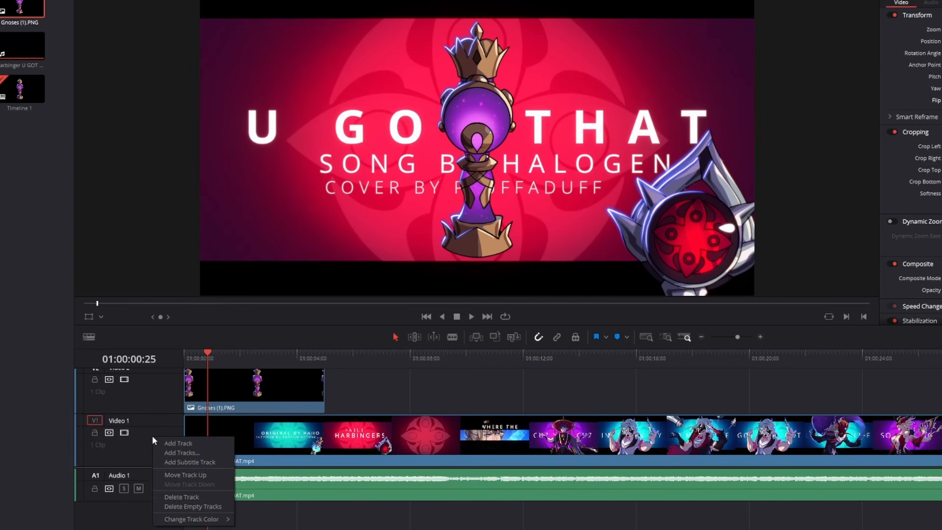
pyautogui.click(198, 452)
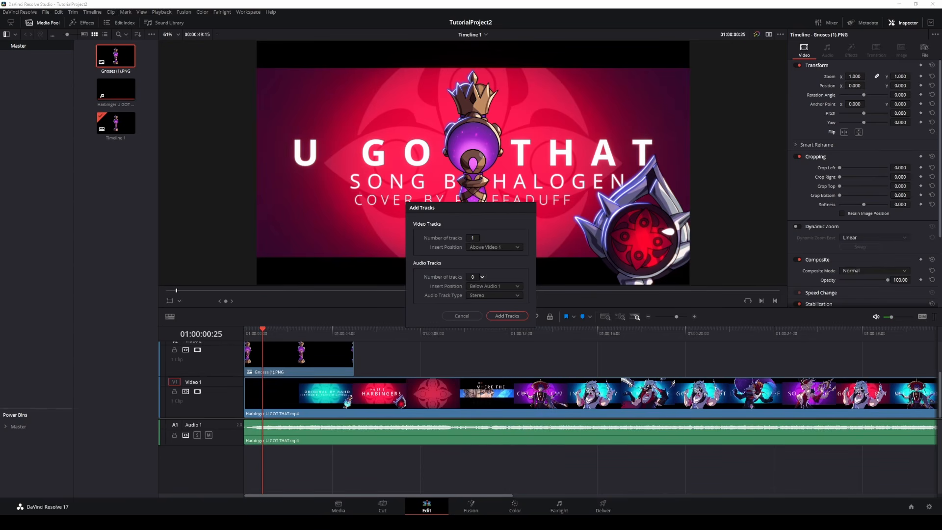
pyautogui.click(504, 316)
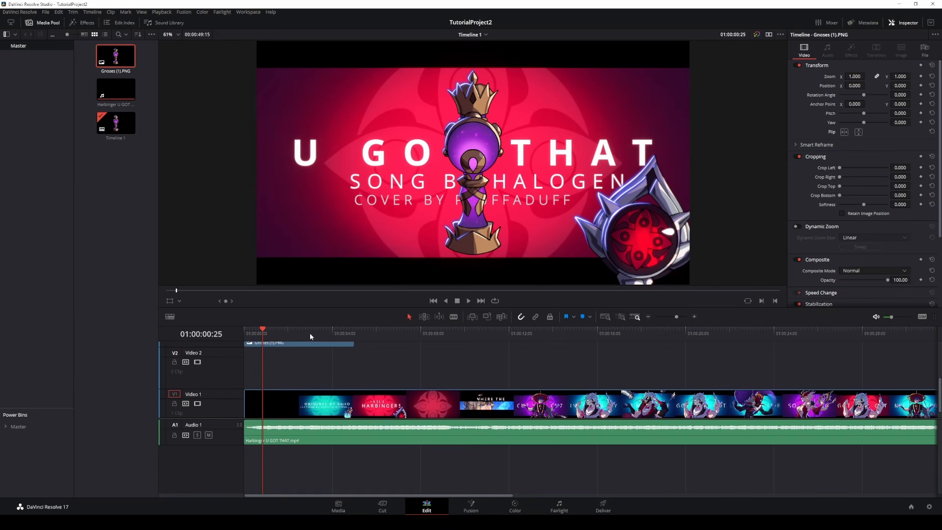
pyautogui.scroll(4, 235, 371)
pyautogui.scroll(-4, 238, 355)
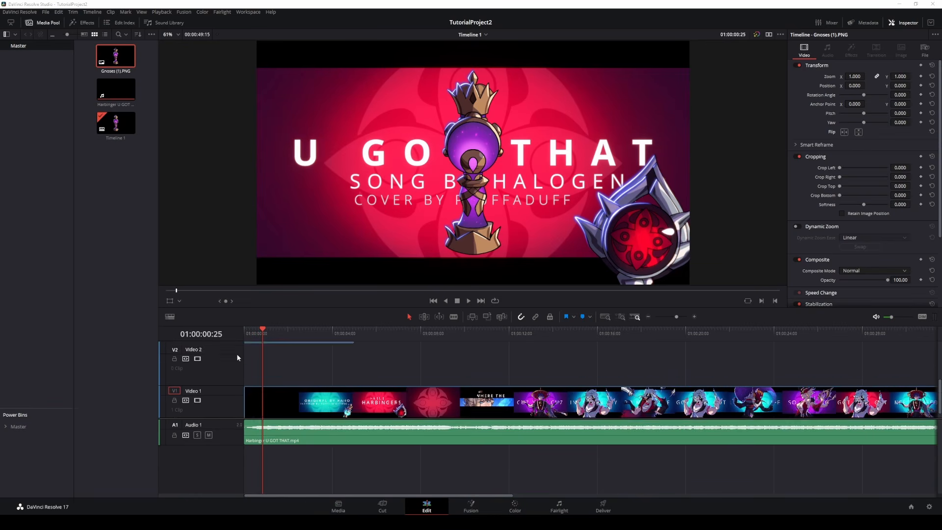
pyautogui.scroll(-1, 236, 359)
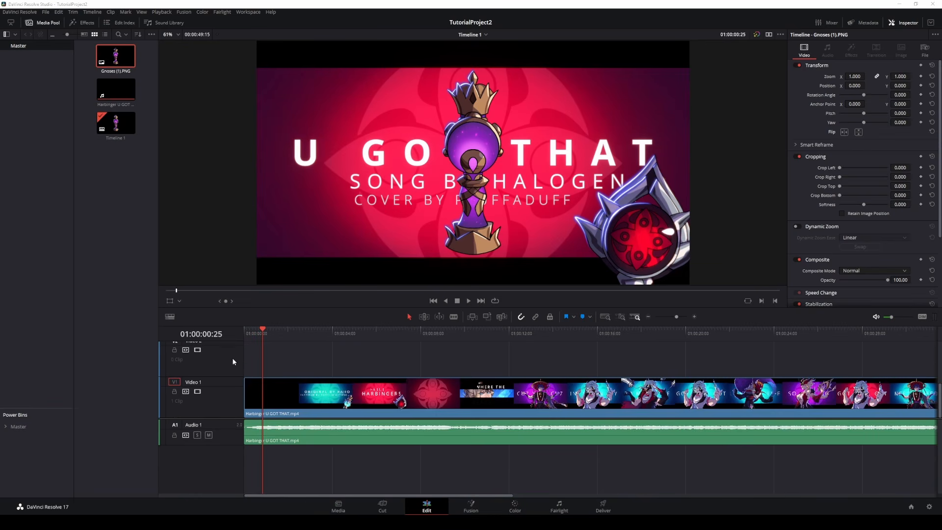
# Step: Delete all empty tracks from the timeline and check the remaining track order
pyautogui.rightClick(224, 403)
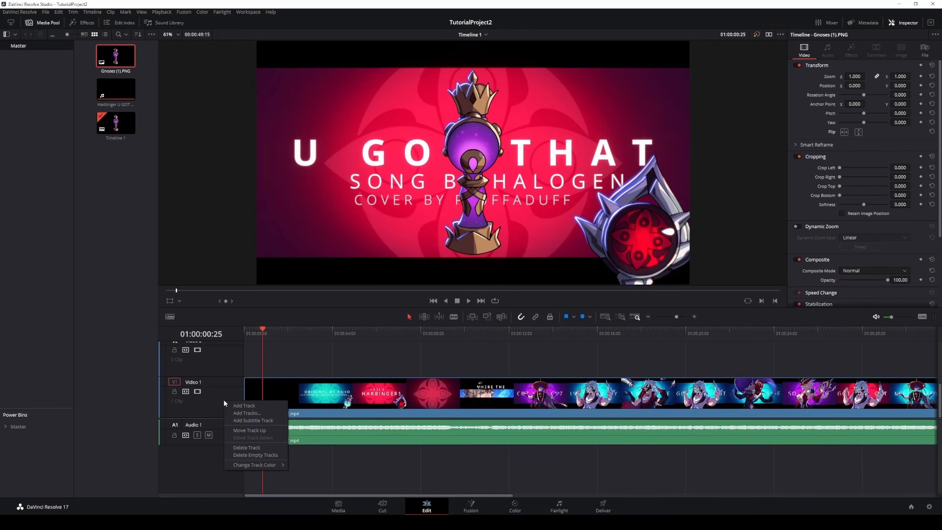
pyautogui.click(250, 457)
pyautogui.scroll(1, 251, 388)
pyautogui.scroll(-1, 267, 370)
pyautogui.scroll(1, 287, 387)
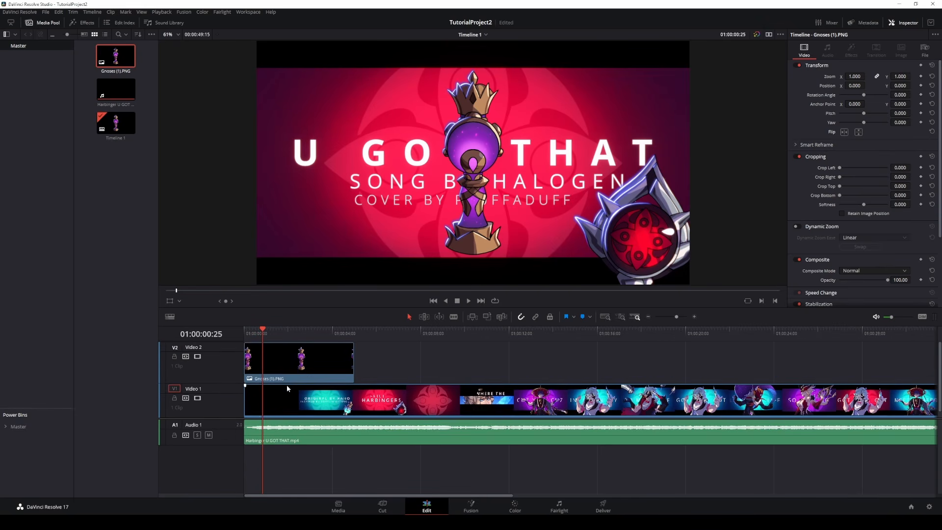
pyautogui.scroll(-1, 249, 395)
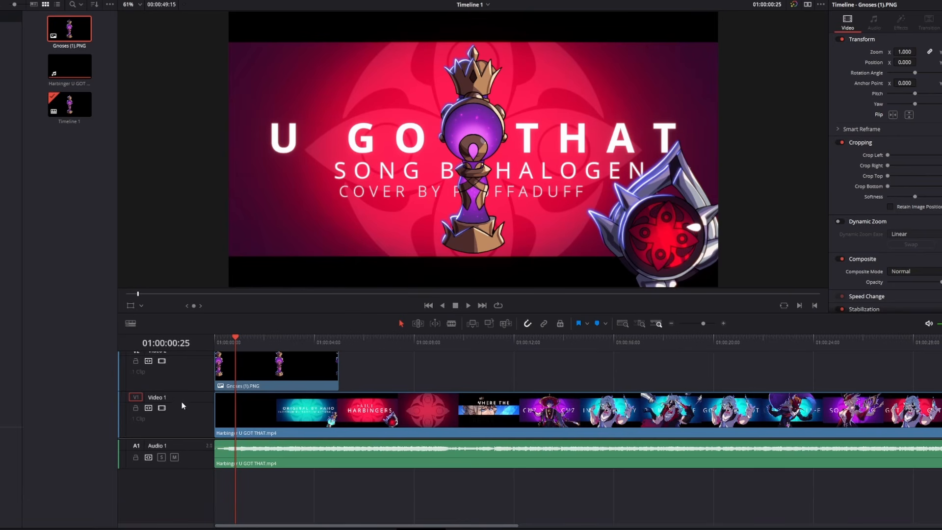
# Step: Adjust the Audio 1 and Video 1 track heights and lower the video–audio divider to give the video tracks more room
pyautogui.moveTo(188, 468); pyautogui.dragTo(189, 518)
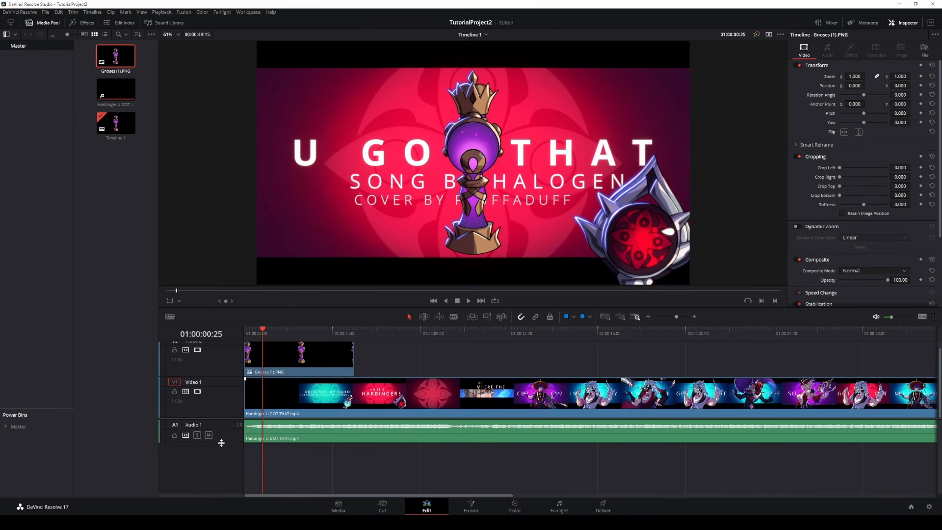
pyautogui.moveTo(221, 443); pyautogui.dragTo(226, 457)
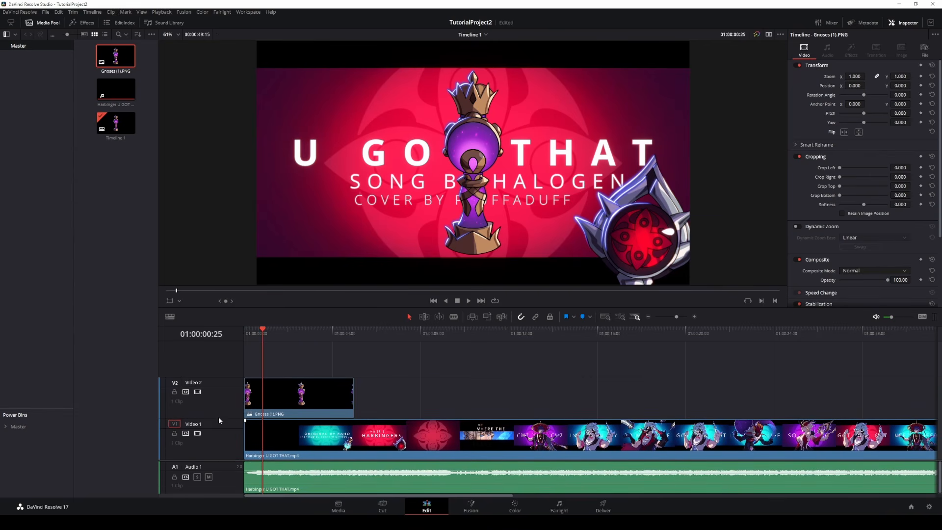
pyautogui.moveTo(219, 420)
pyautogui.mouseDown()
pyautogui.moveTo(218, 432)
pyautogui.moveTo(220, 422)
pyautogui.mouseUp()
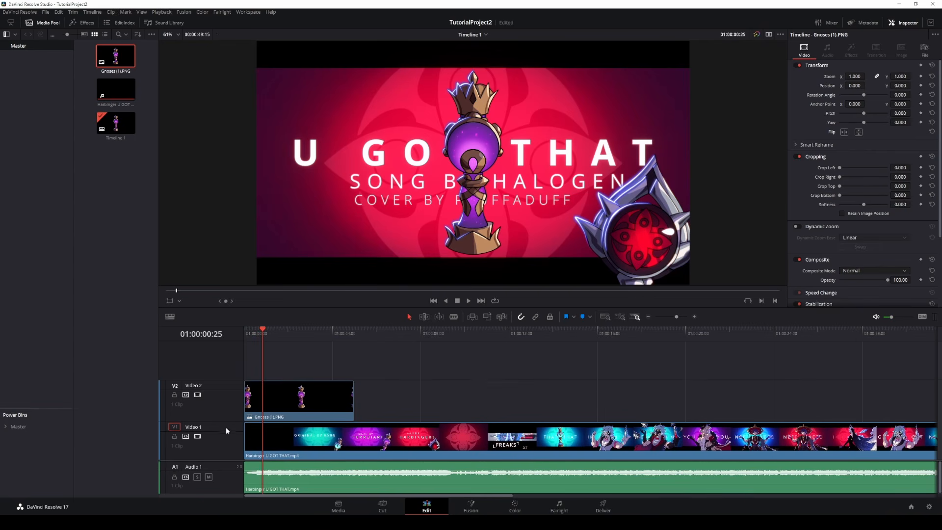
pyautogui.moveTo(224, 423); pyautogui.dragTo(226, 454)
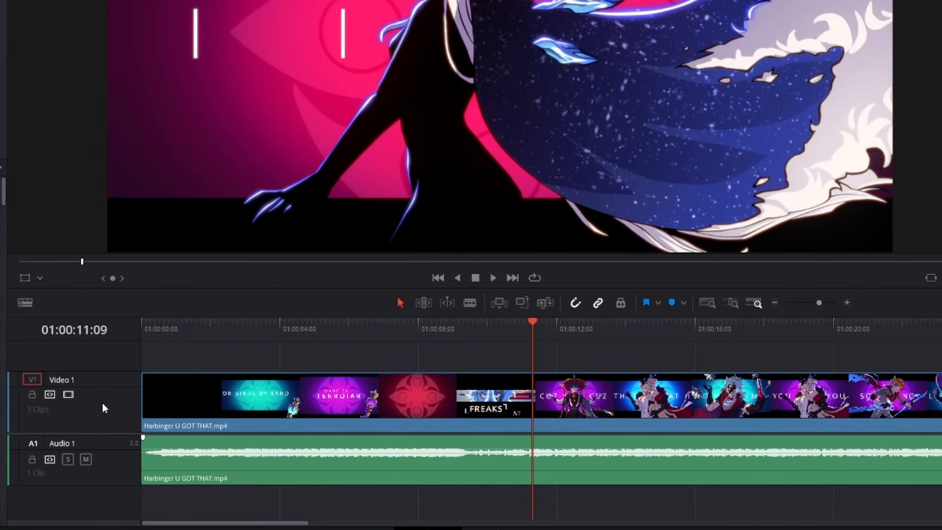
# Step: Disable the Video 1 track, check the picture at several points and re-enable it, and test muting Audio 1 during playback
pyautogui.click(68, 395)
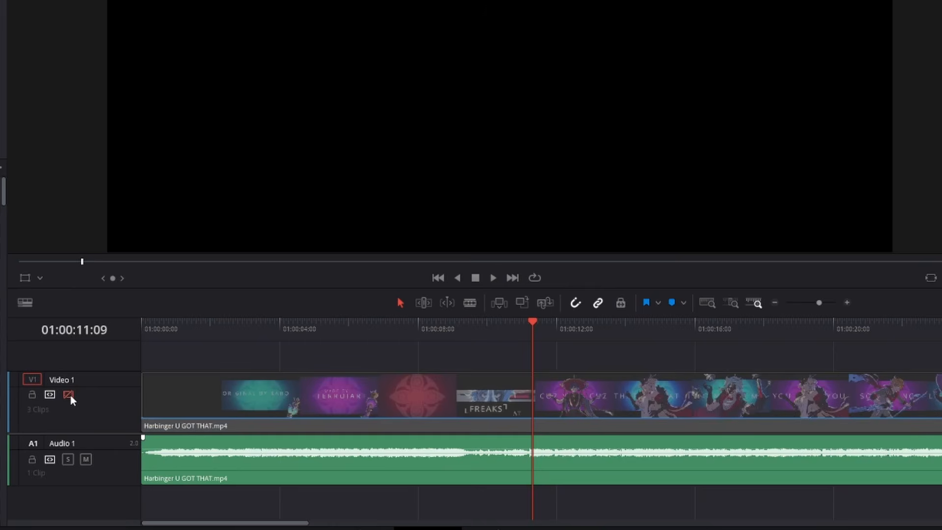
pyautogui.click(257, 328)
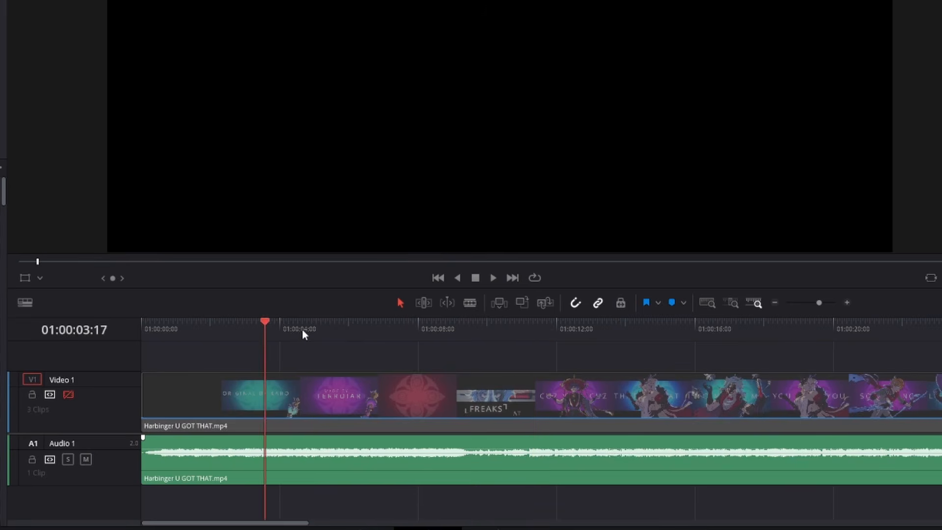
pyautogui.click(424, 328)
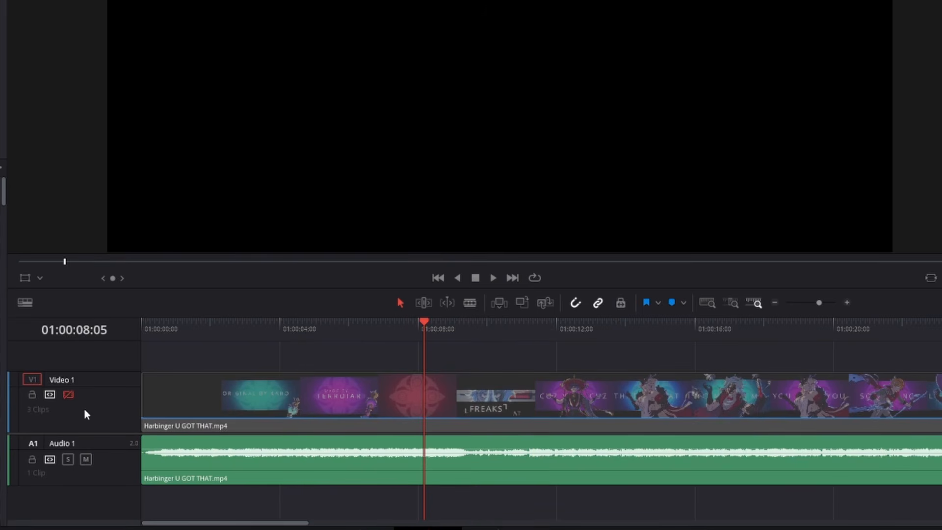
pyautogui.click(68, 395)
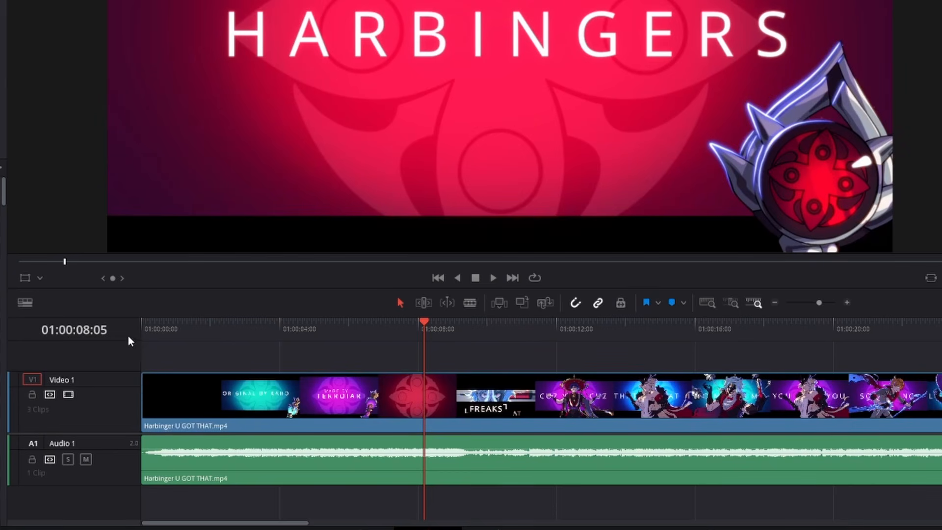
pyautogui.click(87, 459)
pyautogui.press('space')
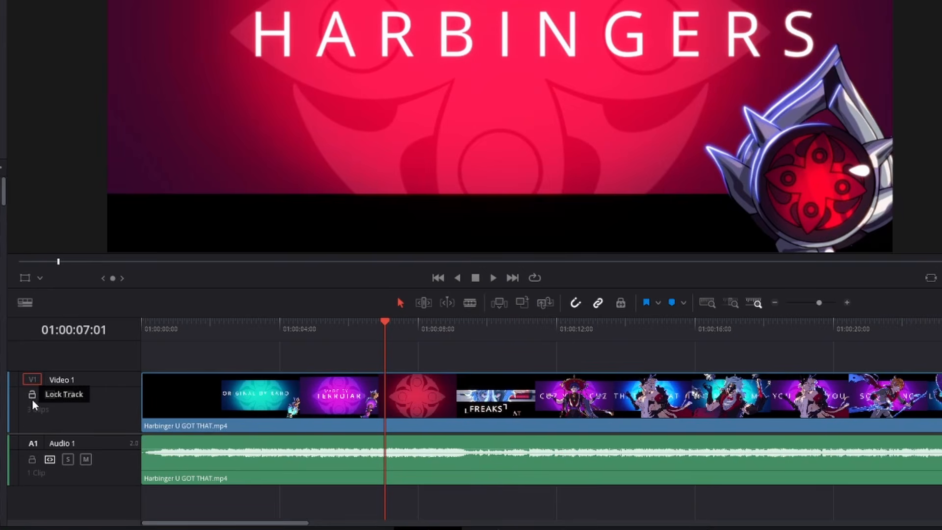
# Step: Lock the Video 1 track, try the Blade tool on its clip, and lock the Audio 1 track
pyautogui.click(33, 396)
pyautogui.click(469, 302)
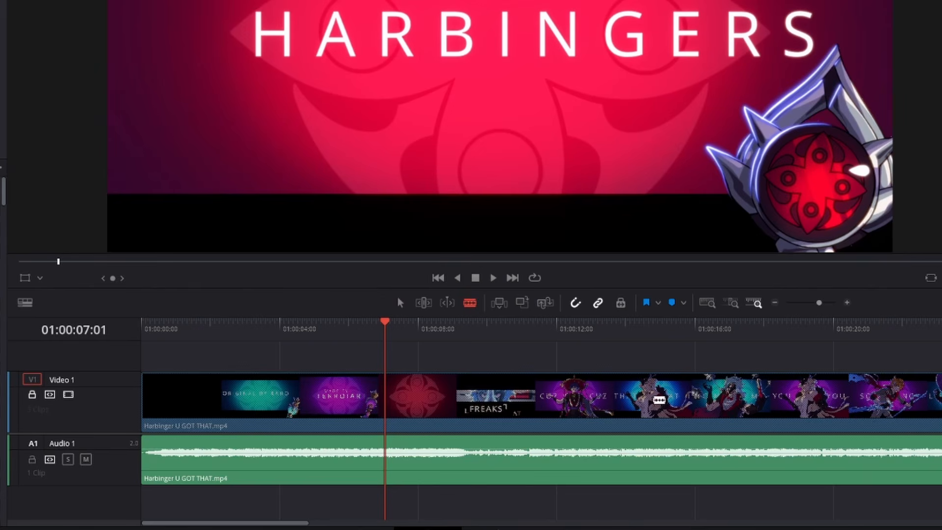
pyautogui.press('a')
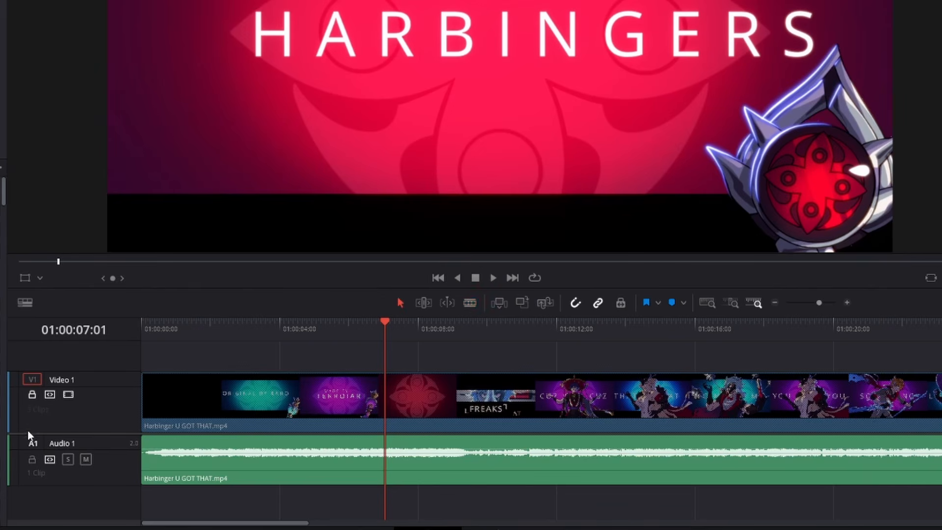
pyautogui.click(32, 461)
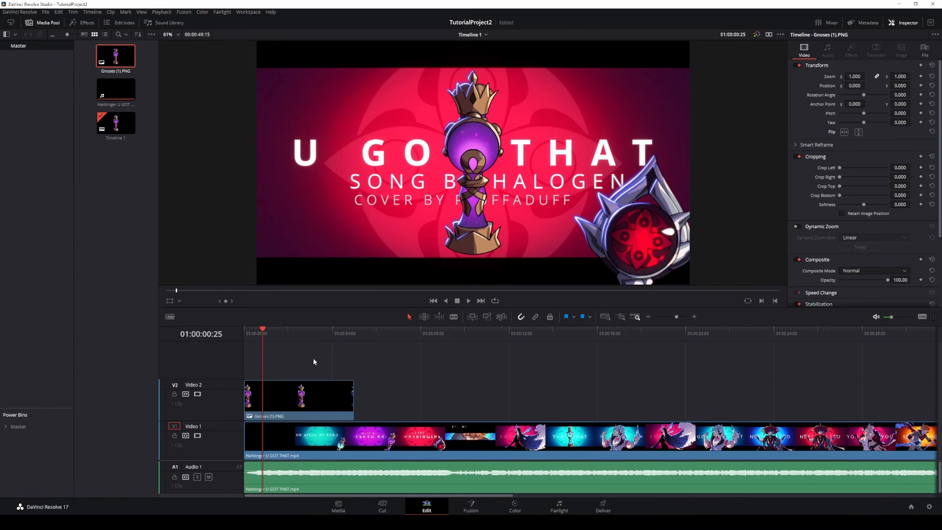
# Step: Place a basic Text title at the start of the timeline on a new video track above the Gnoses image
pyautogui.press('Home')
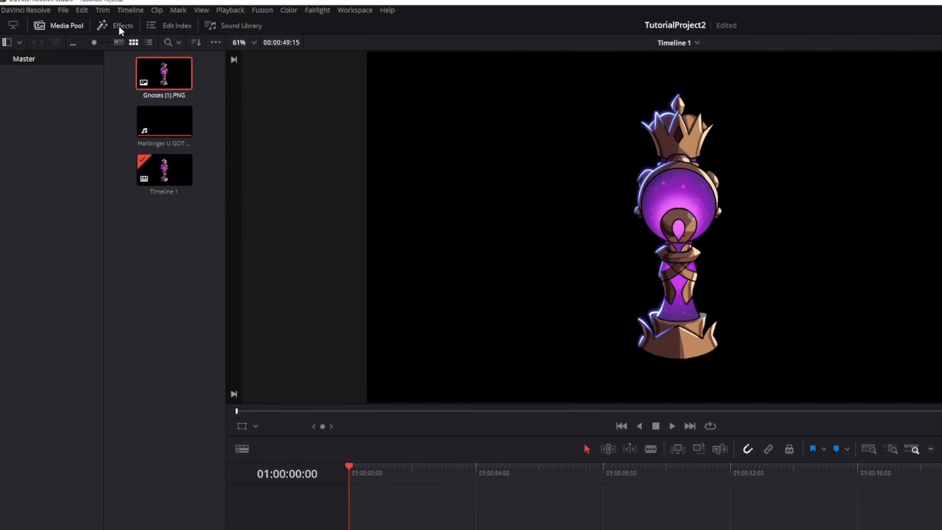
pyautogui.click(119, 26)
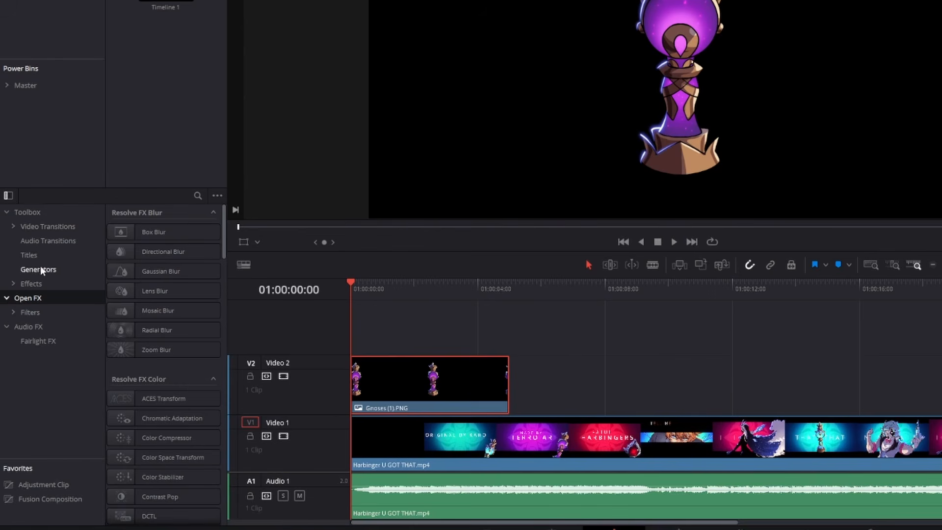
pyautogui.click(30, 255)
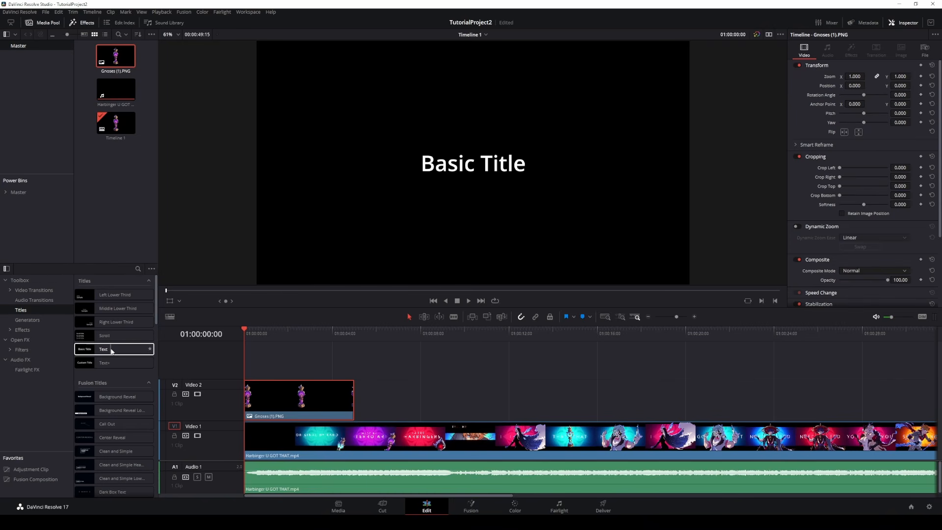
pyautogui.moveTo(111, 351); pyautogui.dragTo(160, 363)
pyautogui.moveTo(249, 366); pyautogui.dragTo(253, 365)
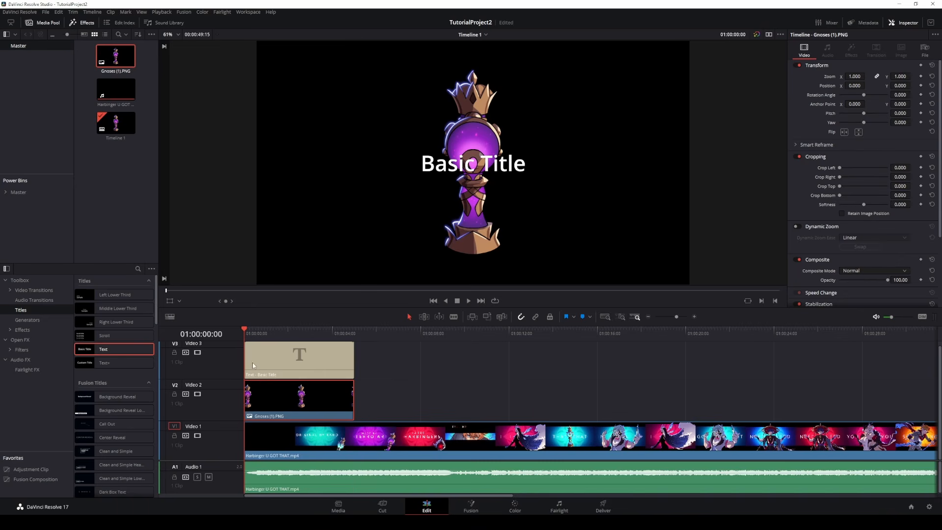
# Step: Replace the basic title's text with "Tutorial"
pyautogui.click(398, 371)
pyautogui.scroll(1, 343, 365)
pyautogui.click(332, 362)
pyautogui.moveTo(829, 96); pyautogui.dragTo(793, 96)
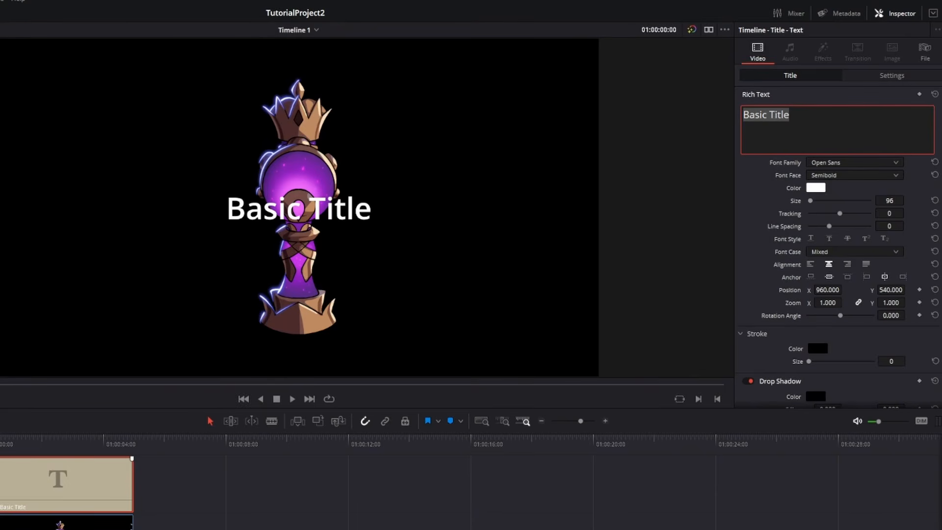
pyautogui.press('BackSpace')
pyautogui.write('T')
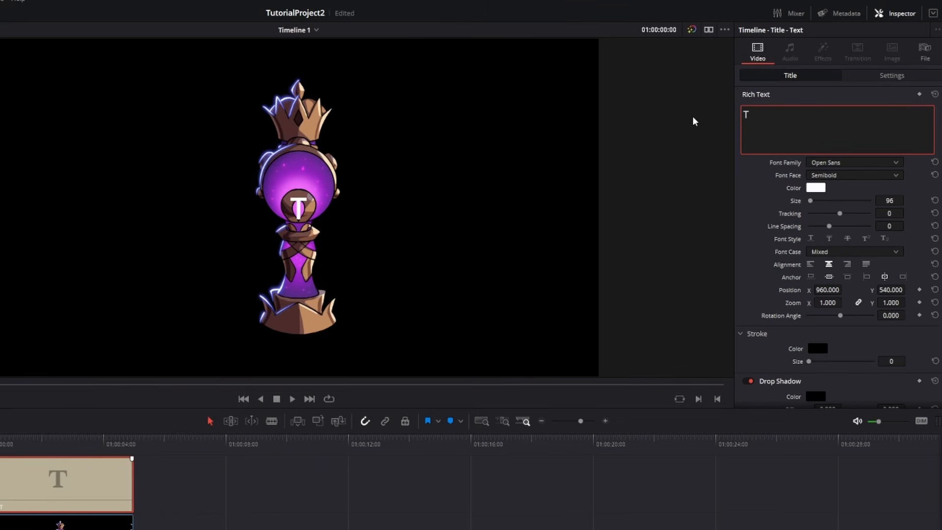
pyautogui.write('utorial')
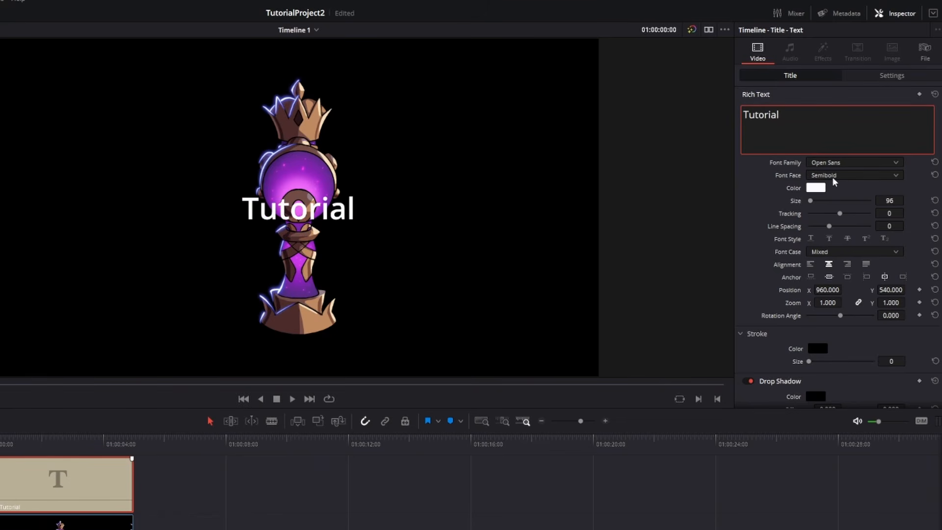
# Step: Set the title's font family to Sitka Subheading and its size to 373, and try out the text colour picker
pyautogui.click(839, 163)
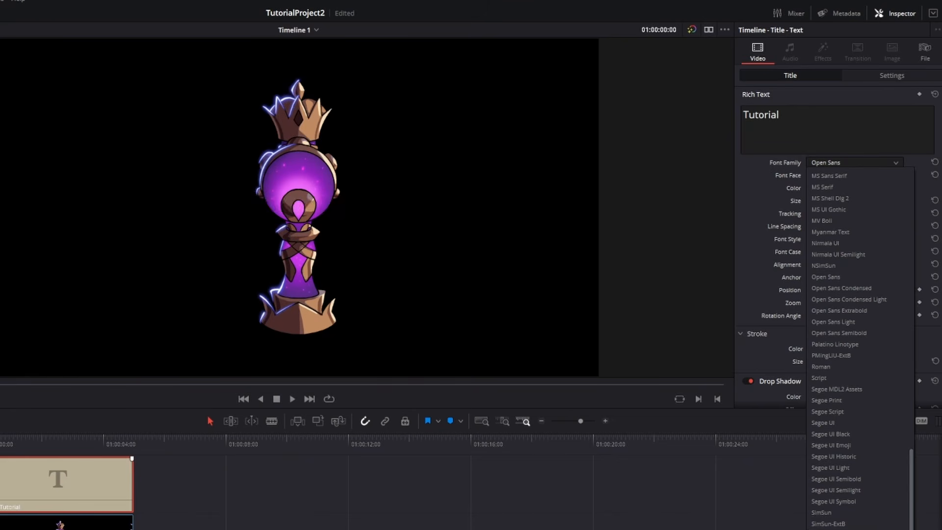
pyautogui.click(834, 529)
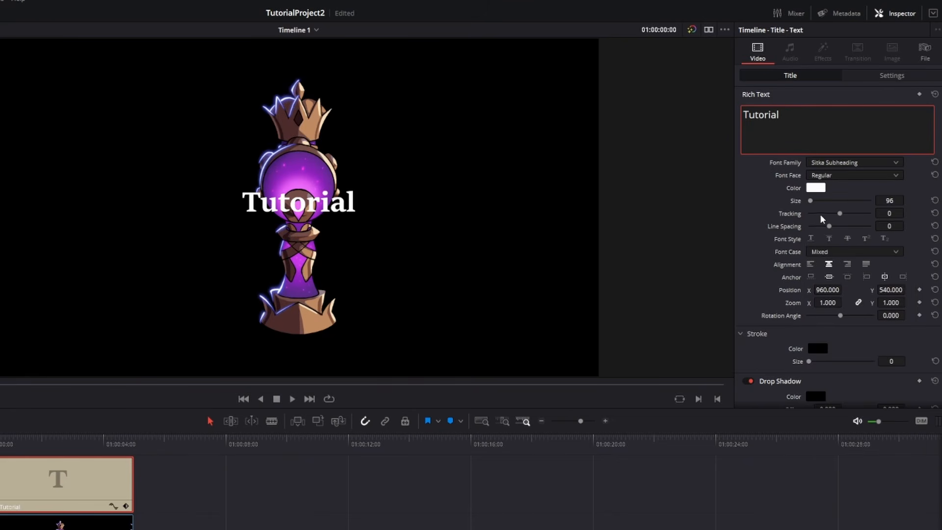
pyautogui.moveTo(811, 200); pyautogui.dragTo(814, 201)
pyautogui.click(816, 188)
pyautogui.moveTo(305, 296); pyautogui.dragTo(278, 342)
pyautogui.click(401, 437)
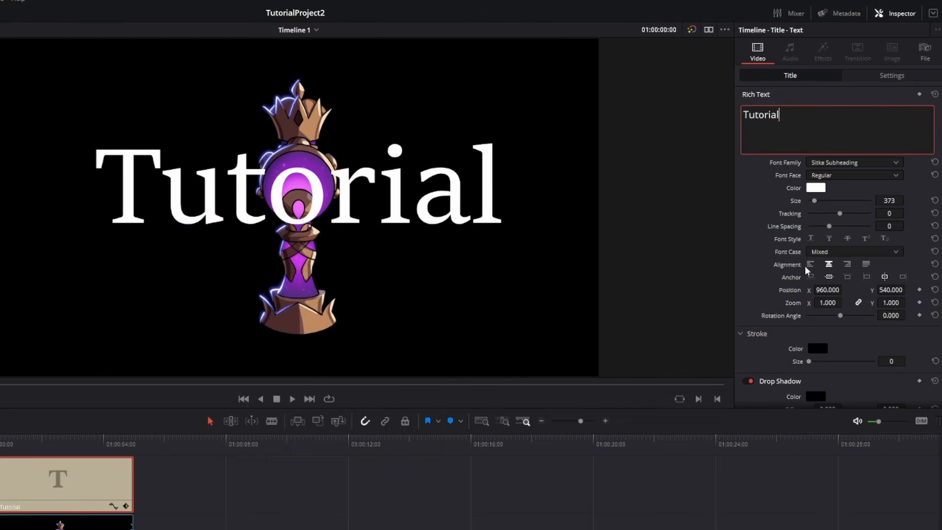
pyautogui.scroll(-1, 805, 273)
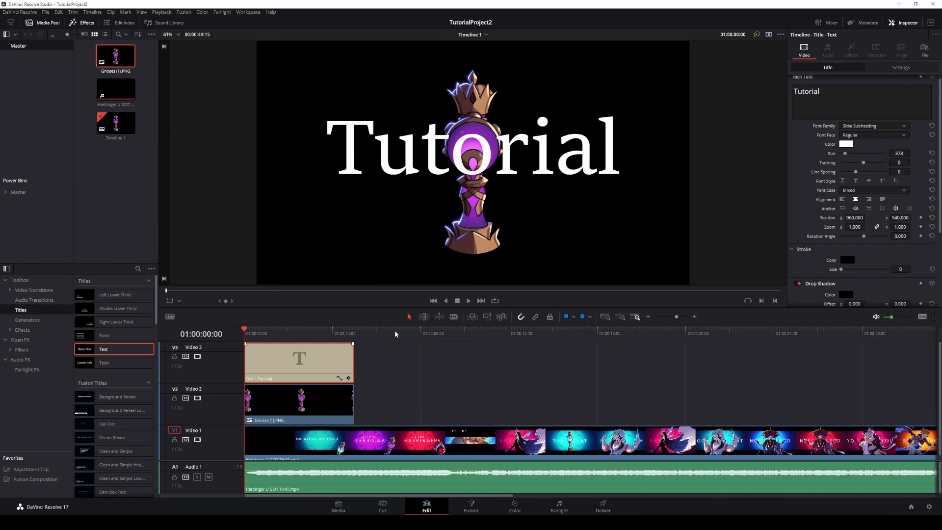
# Step: Add a Subtitle clip starting at 01:00:08:09 on its own subtitle track, and reduce that track's height
pyautogui.click(394, 330)
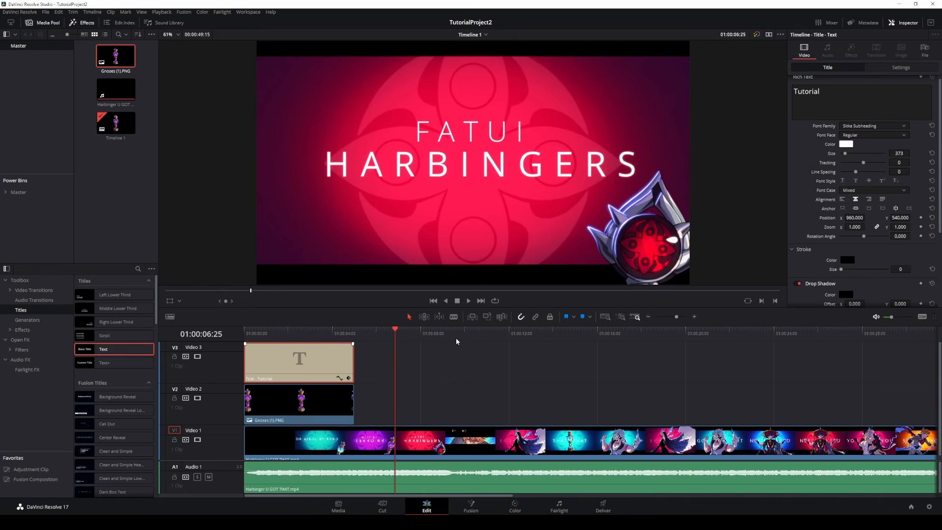
pyautogui.click(464, 331)
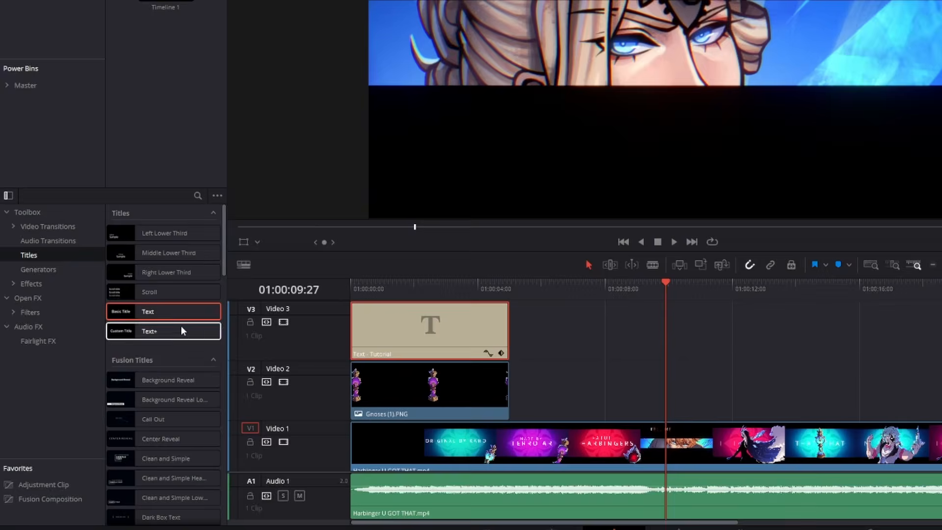
pyautogui.scroll(-10, 148, 274)
pyautogui.scroll(-10, 180, 306)
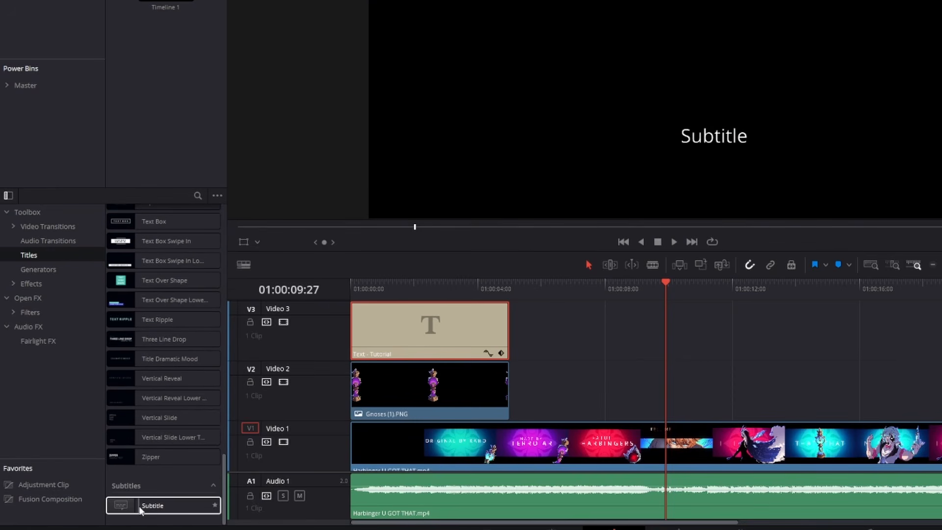
pyautogui.moveTo(138, 505); pyautogui.dragTo(616, 309)
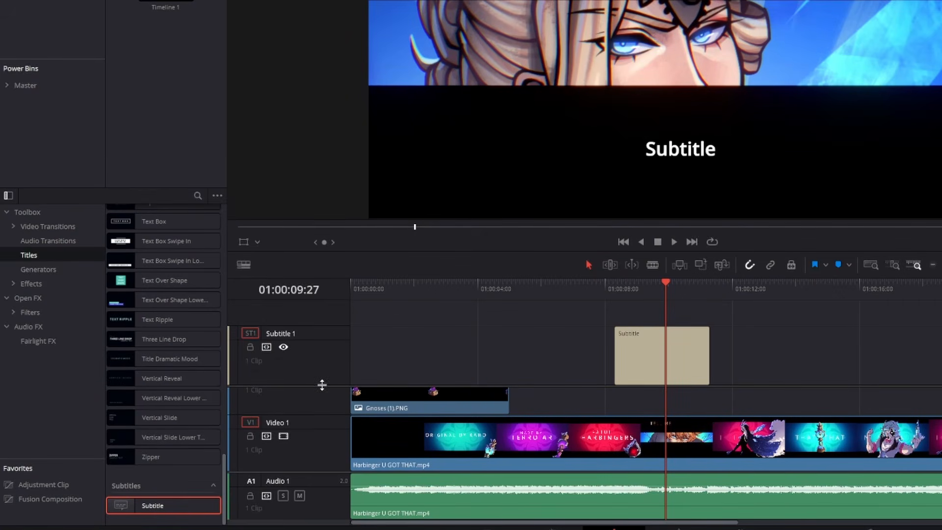
pyautogui.moveTo(320, 386); pyautogui.dragTo(327, 324)
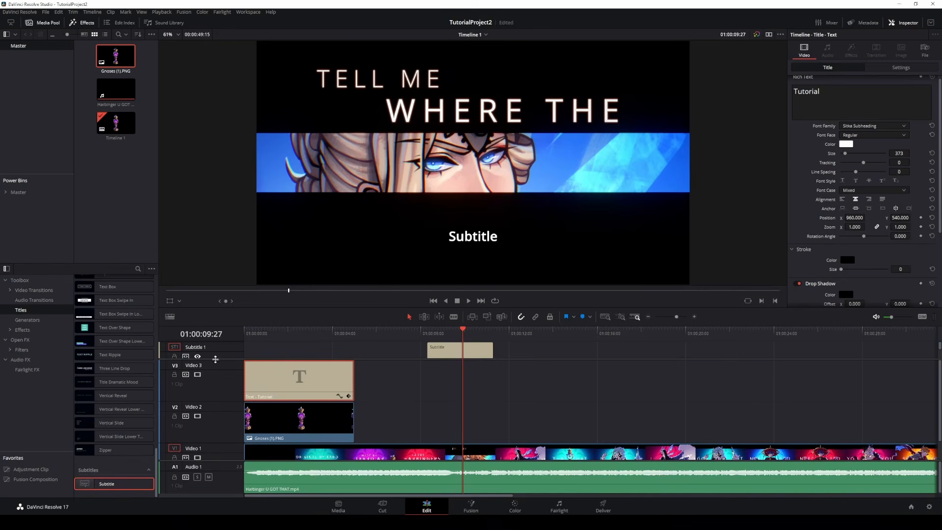
# Step: Copy the subtitle clip to 01:00:13:17 and change the copy's caption to "gsdfgdgfh"
pyautogui.moveTo(460, 331); pyautogui.dragTo(447, 331)
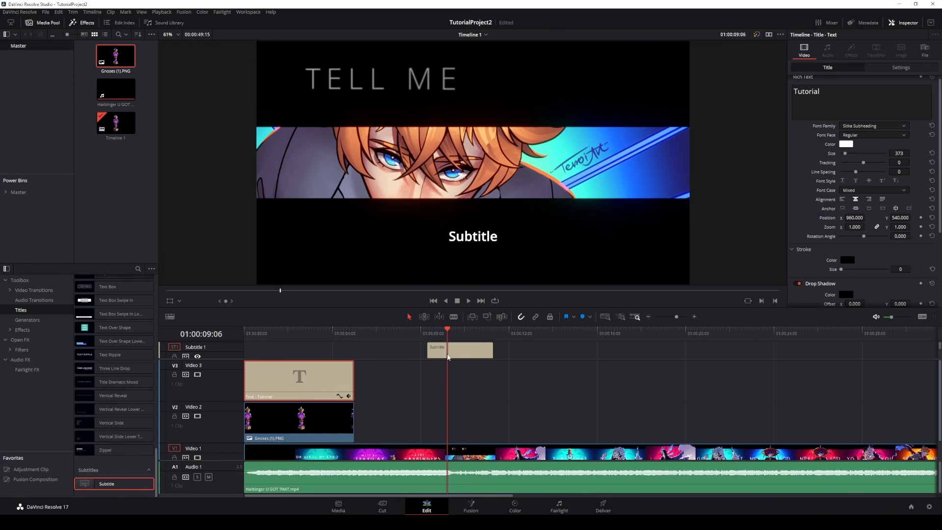
pyautogui.click(478, 347)
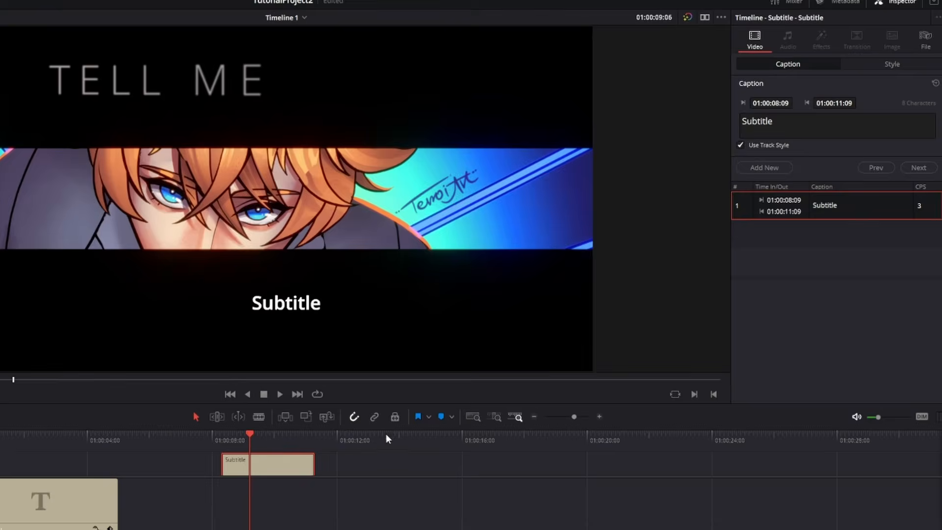
pyautogui.click(543, 330)
pyautogui.hotkey('ctrl', 'v')
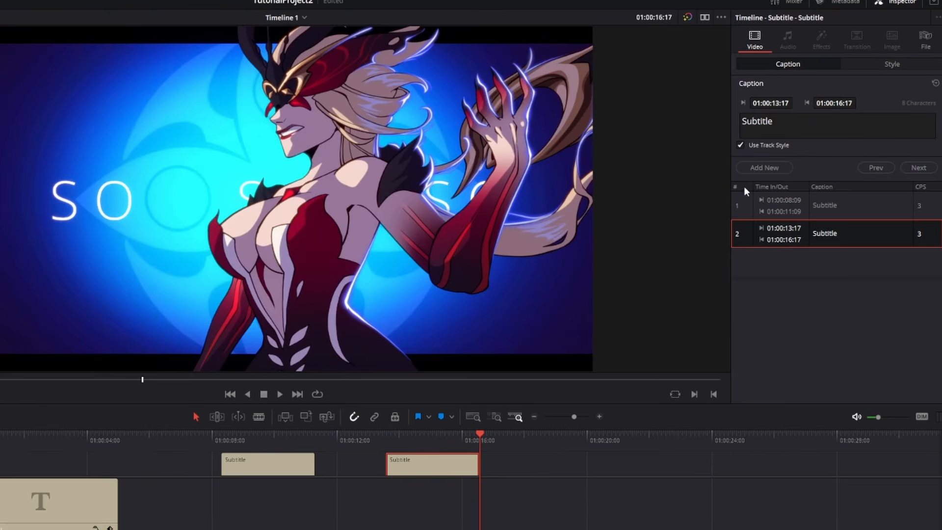
pyautogui.moveTo(786, 124); pyautogui.dragTo(709, 125)
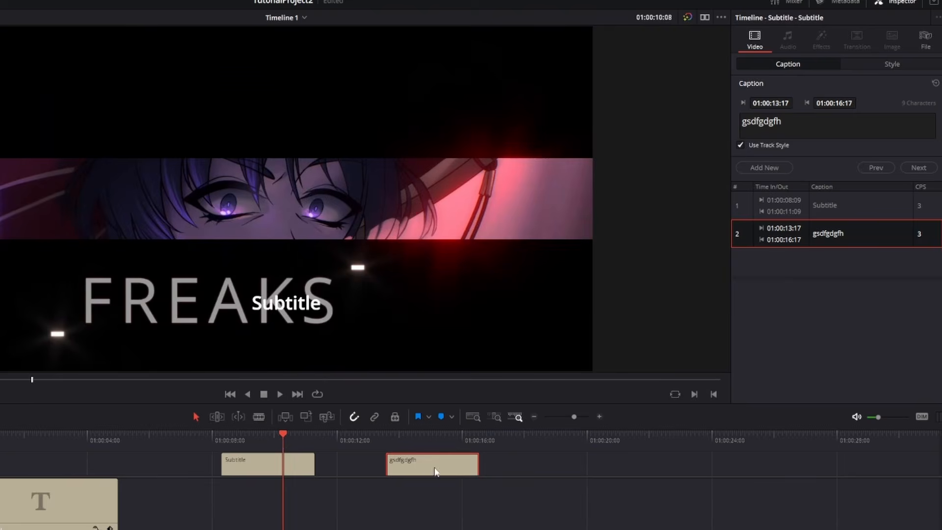
# Step: Park the playhead over the second subtitle at 01:00:15:12, show its style settings and open the Subtitle 1 track's options
pyautogui.click(443, 435)
pyautogui.click(871, 69)
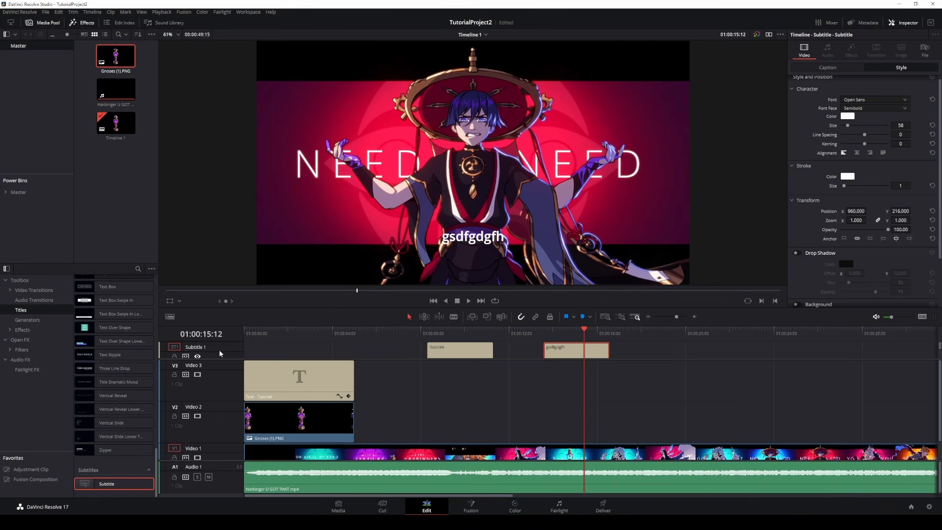
pyautogui.rightClick(219, 350)
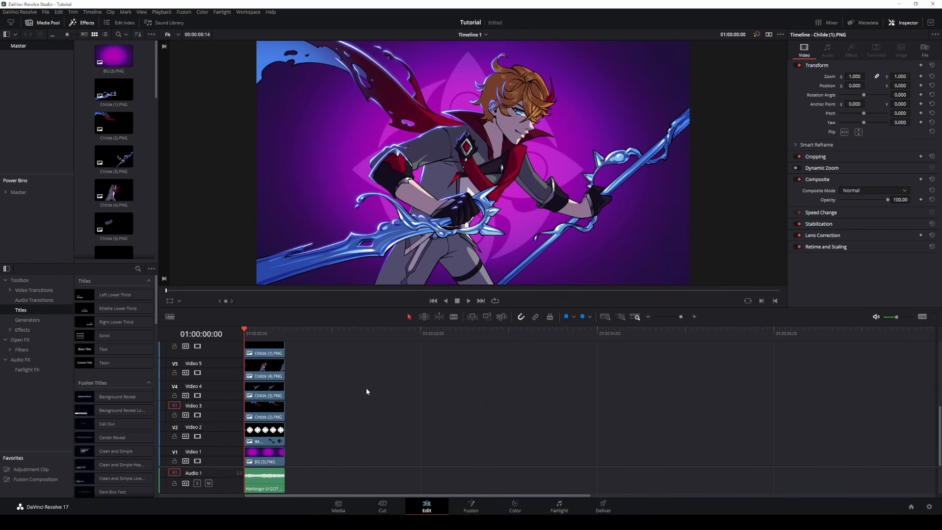
# Step: Select the Childe (7).PNG clip on Video 6 and turn on the on-screen Transform controls
pyautogui.scroll(2, 360, 391)
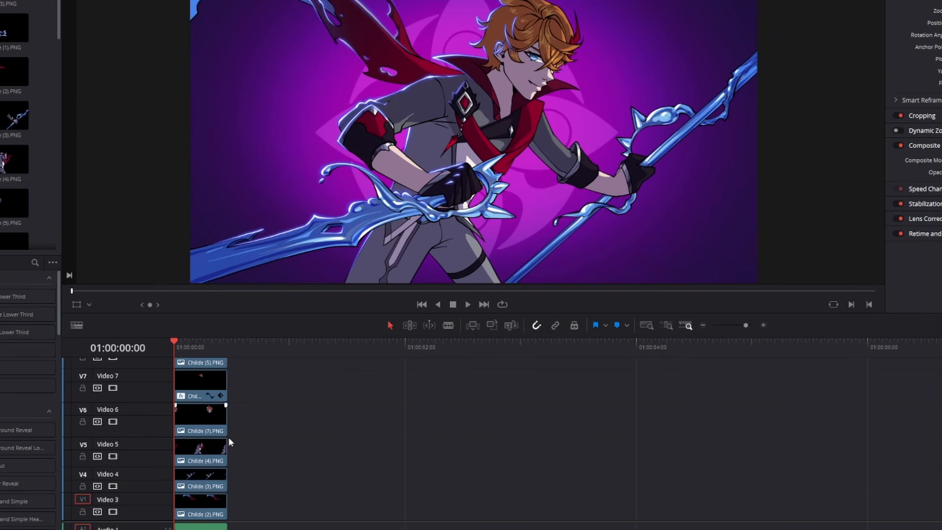
pyautogui.click(200, 424)
pyautogui.click(77, 306)
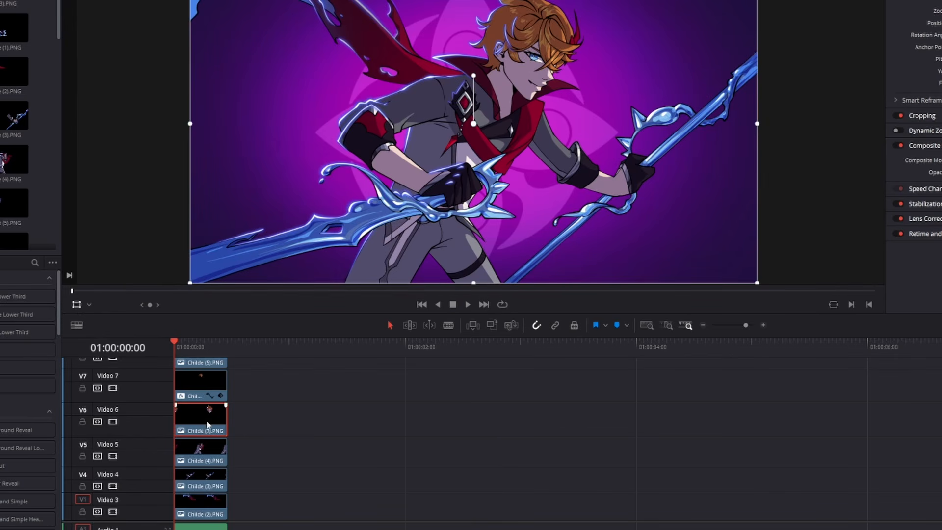
# Step: Try repositioning the Childe (7), Childe (3) and Childe (2) layers in the viewer one at a time, undoing each move
pyautogui.moveTo(604, 172)
pyautogui.mouseDown()
pyautogui.moveTo(568, 161)
pyautogui.moveTo(593, 150)
pyautogui.moveTo(610, 175)
pyautogui.moveTo(603, 164)
pyautogui.mouseUp()
pyautogui.hotkey('ctrl', 'z')
pyautogui.moveTo(627, 201)
pyautogui.mouseDown()
pyautogui.moveTo(613, 178)
pyautogui.moveTo(638, 202)
pyautogui.mouseUp()
pyautogui.hotkey('ctrl', 'z')
pyautogui.click(201, 485)
pyautogui.moveTo(609, 199); pyautogui.dragTo(618, 170)
pyautogui.hotkey('ctrl', 'z')
pyautogui.click(205, 500)
pyautogui.moveTo(497, 183); pyautogui.dragTo(475, 170)
pyautogui.hotkey('ctrl', 'z')
# Step: Try repositioning the Childe (5) layer on Video 8 and the Childe (6) layer on Video 9, undoing each move
pyautogui.scroll(3, 235, 437)
pyautogui.click(202, 411)
pyautogui.moveTo(497, 207); pyautogui.dragTo(474, 231)
pyautogui.hotkey('ctrl', 'z')
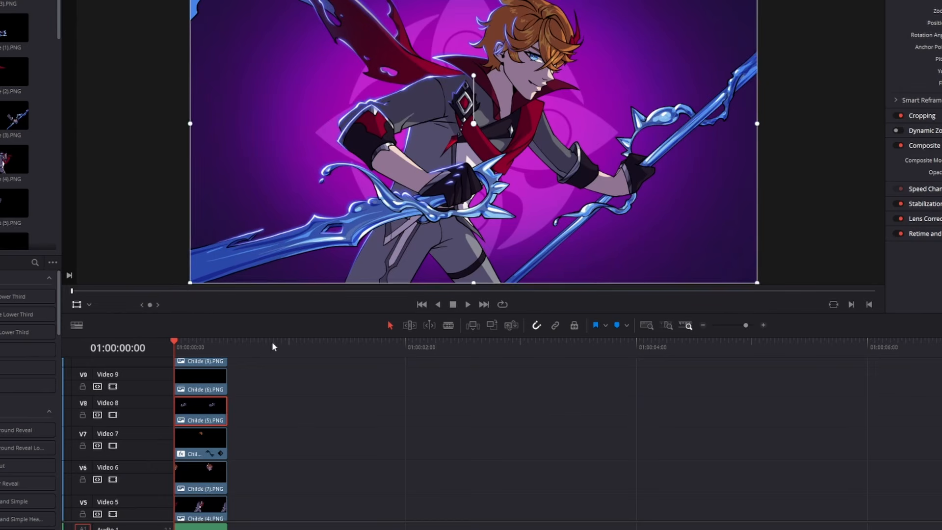
pyautogui.scroll(1, 245, 391)
pyautogui.click(217, 399)
pyautogui.moveTo(568, 186); pyautogui.dragTo(577, 149)
pyautogui.hotkey('ctrl', 'z')
# Step: Try repositioning the Childe (9) layer on Video 10 and the Childe (1) layer on Video 11
pyautogui.scroll(1, 193, 400)
pyautogui.click(201, 378)
pyautogui.hotkey('ctrl', 'z')
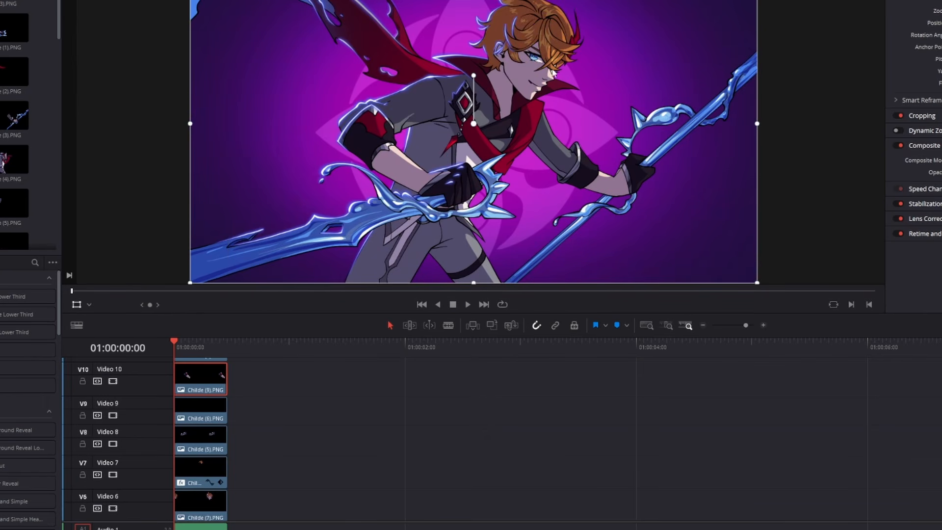
pyautogui.scroll(1, 260, 436)
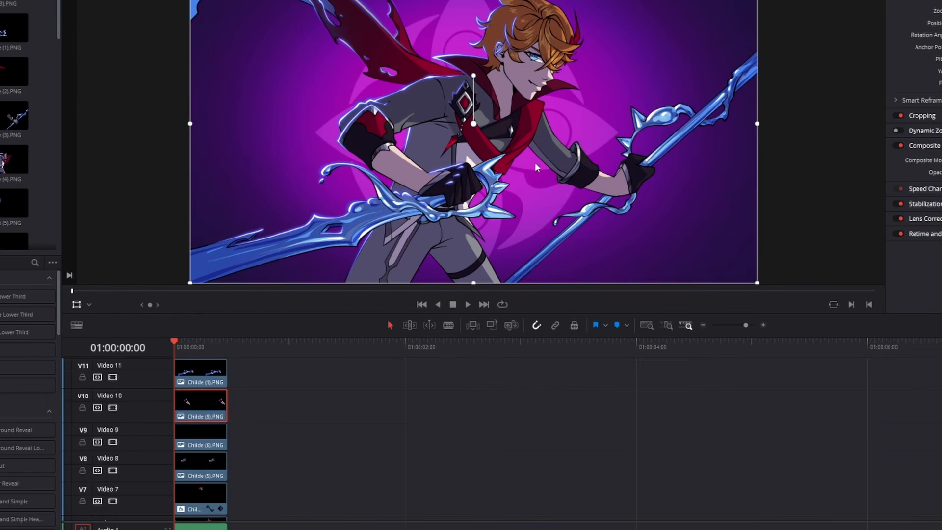
pyautogui.click(203, 375)
pyautogui.moveTo(590, 192); pyautogui.dragTo(573, 200)
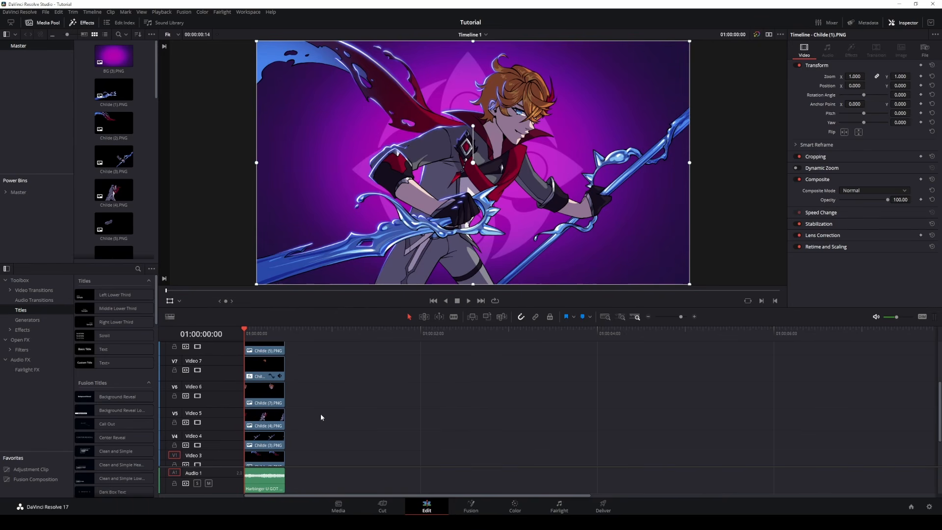
# Step: Try repositioning the Childe (7) head layer and the body layer in the viewer, undo the moves, and save the project
pyautogui.scroll(5, 302, 381)
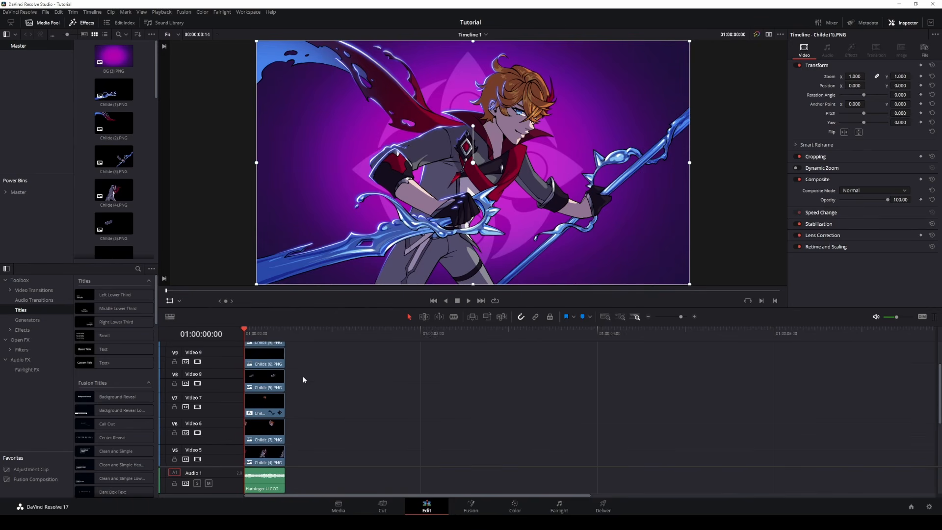
pyautogui.scroll(-2, 277, 411)
pyautogui.click(272, 435)
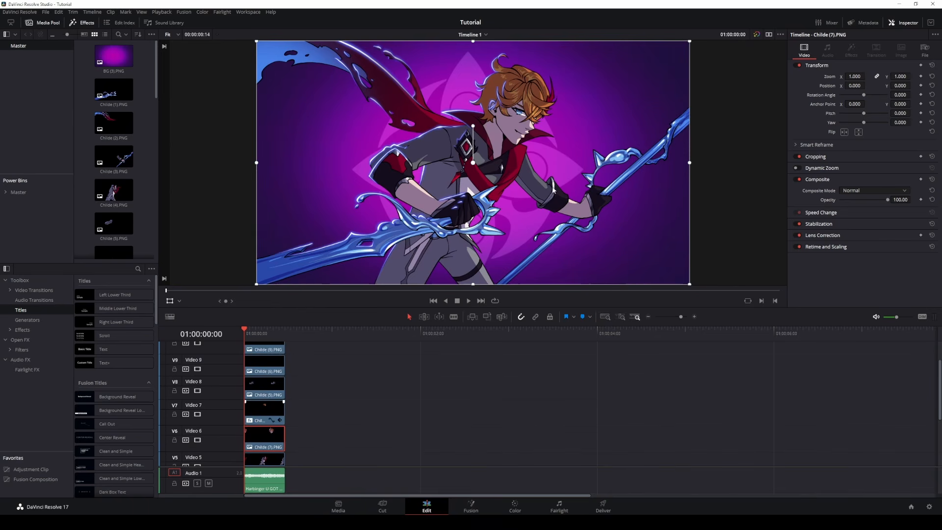
pyautogui.moveTo(543, 227); pyautogui.dragTo(552, 215)
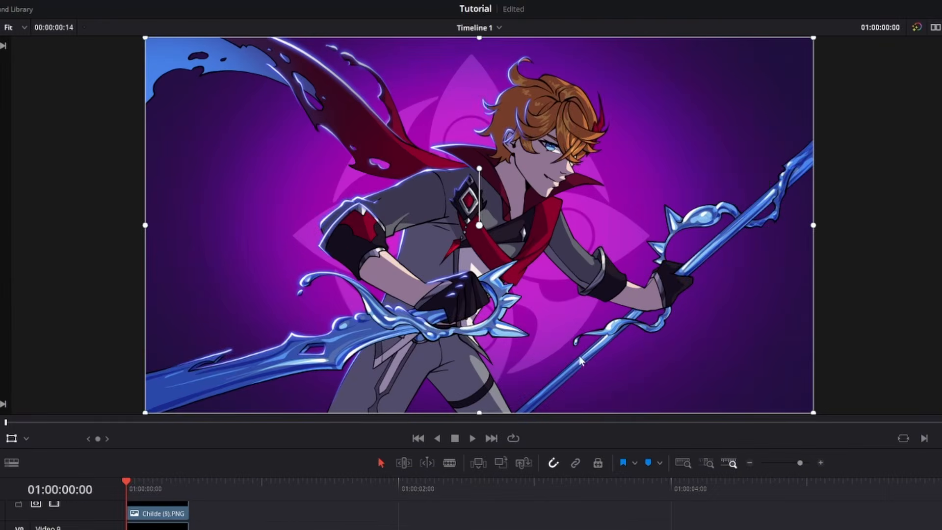
pyautogui.hotkey('ctrl', 'z')
pyautogui.hotkey('ctrl', 'shift', 'z')
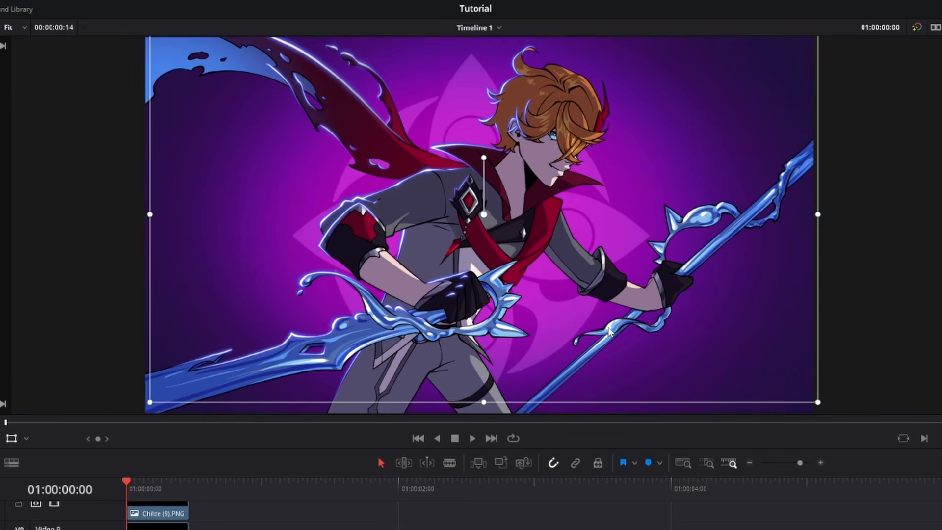
pyautogui.hotkey('ctrl', 'z')
pyautogui.hotkey('ctrl', 's')
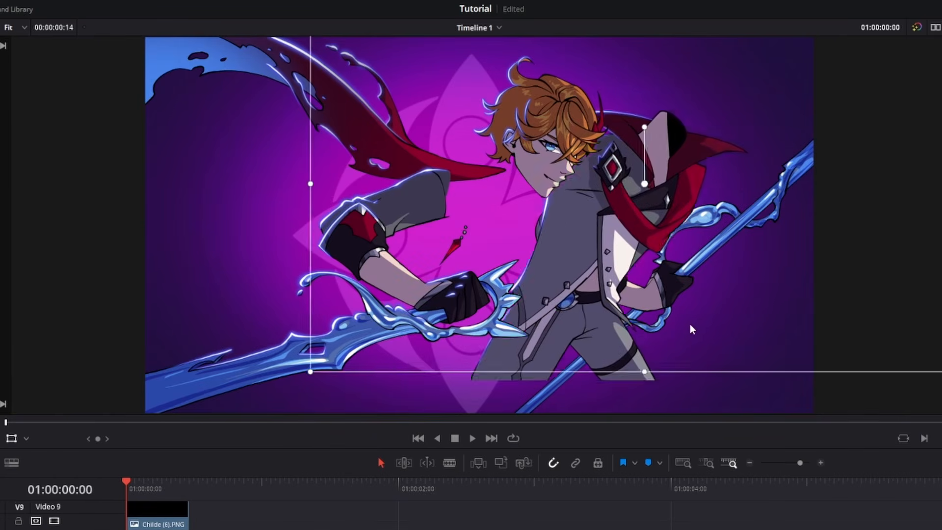
pyautogui.moveTo(688, 343); pyautogui.dragTo(665, 328)
pyautogui.hotkey('ctrl', 's')
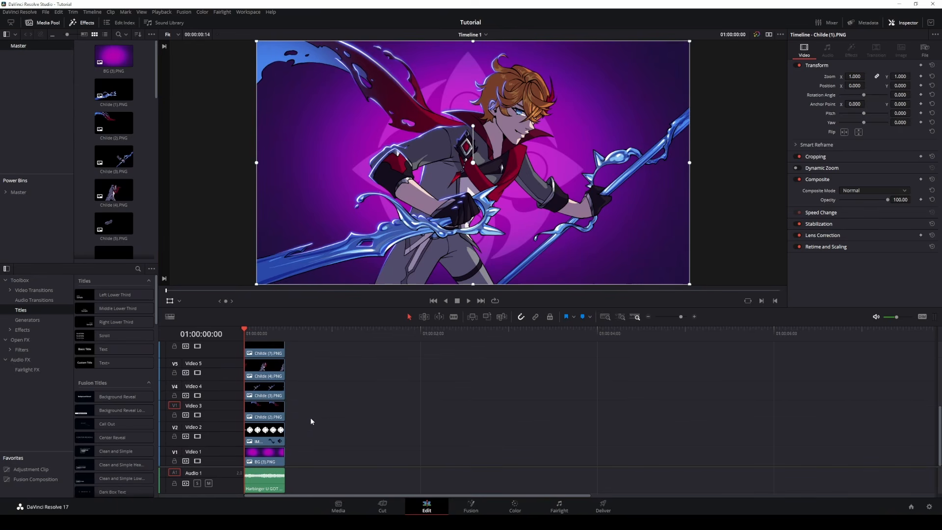
# Step: Try moving the Childe (1) sword layer on Video 11 upward in the viewer, and undo the move
pyautogui.scroll(5, 313, 437)
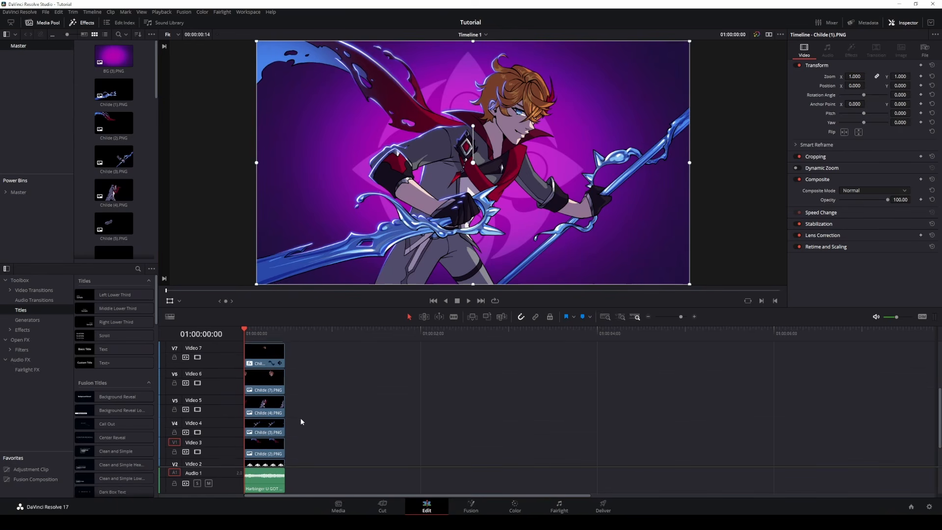
pyautogui.click(265, 352)
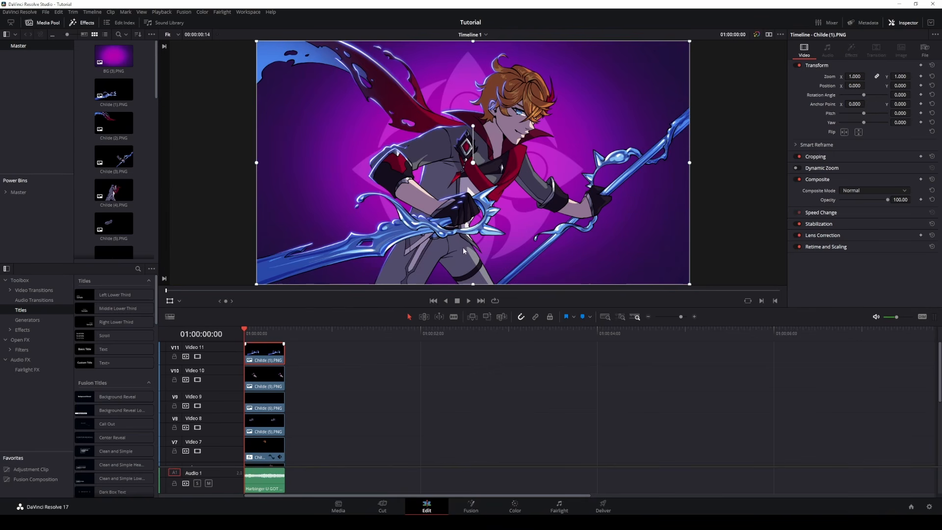
pyautogui.moveTo(492, 239); pyautogui.dragTo(499, 156)
pyautogui.hotkey('ctrl', 'z')
# Step: Try shifting the BG (3).PNG background to about X -78.3, Y -19.6, undo the shift, and save the project
pyautogui.scroll(-5, 305, 418)
pyautogui.click(268, 458)
pyautogui.moveTo(556, 178)
pyautogui.mouseDown()
pyautogui.moveTo(489, 148)
pyautogui.moveTo(541, 184)
pyautogui.mouseUp()
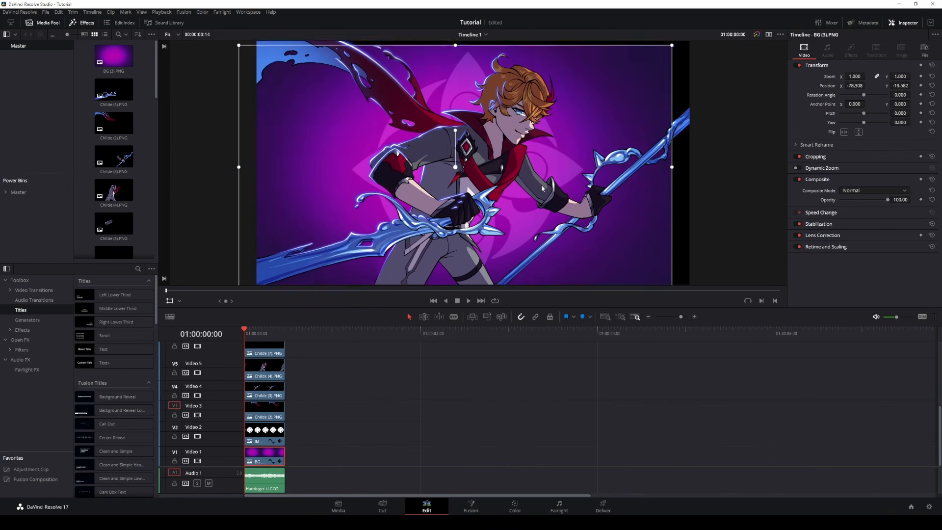
pyautogui.hotkey('ctrl', 'z')
pyautogui.hotkey('ctrl', 's')
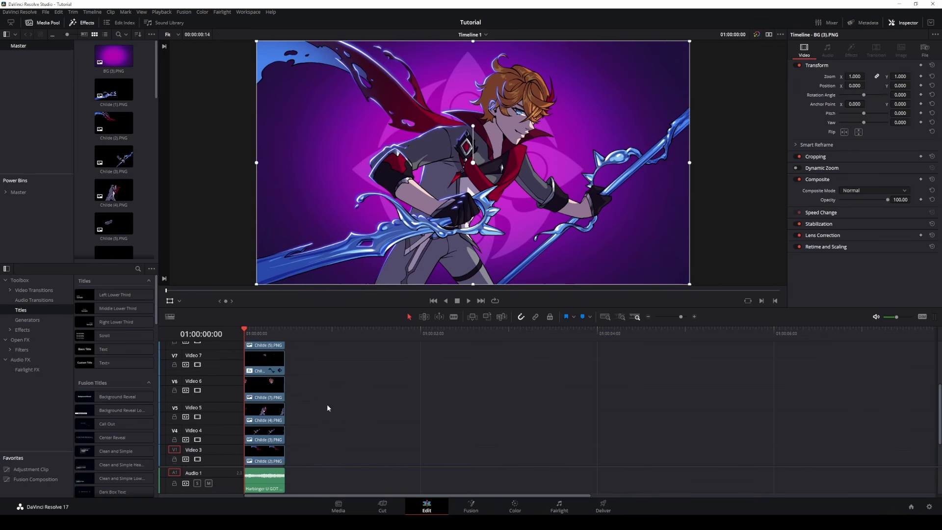
# Step: Try rotating the Childe (3) arm layer by about -13.3° and shifting its anchor point to about X -17.7, and undo everything
pyautogui.click(269, 400)
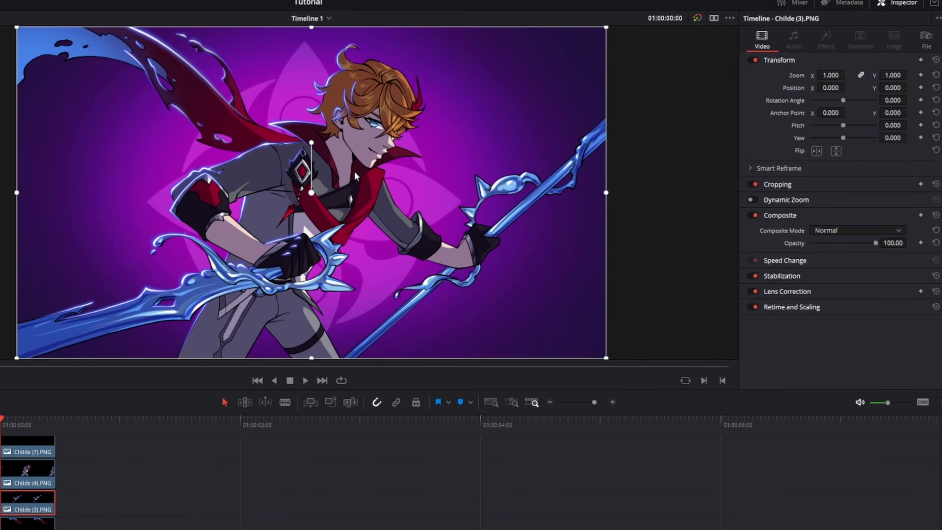
pyautogui.moveTo(378, 261)
pyautogui.mouseDown()
pyautogui.moveTo(420, 240)
pyautogui.moveTo(502, 252)
pyautogui.moveTo(390, 256)
pyautogui.moveTo(384, 247)
pyautogui.mouseUp()
pyautogui.moveTo(311, 142)
pyautogui.mouseDown()
pyautogui.moveTo(295, 146)
pyautogui.moveTo(323, 147)
pyautogui.mouseUp()
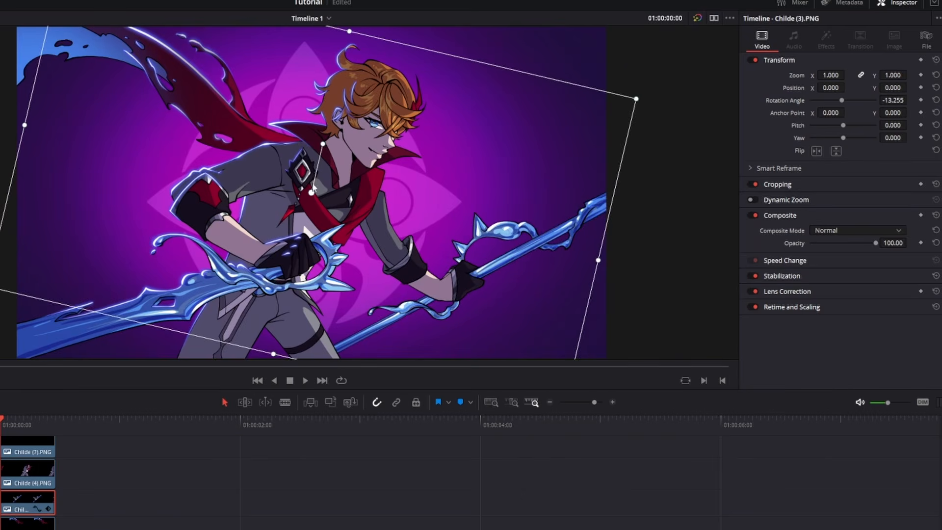
pyautogui.moveTo(312, 194)
pyautogui.mouseDown()
pyautogui.moveTo(296, 184)
pyautogui.moveTo(309, 196)
pyautogui.mouseUp()
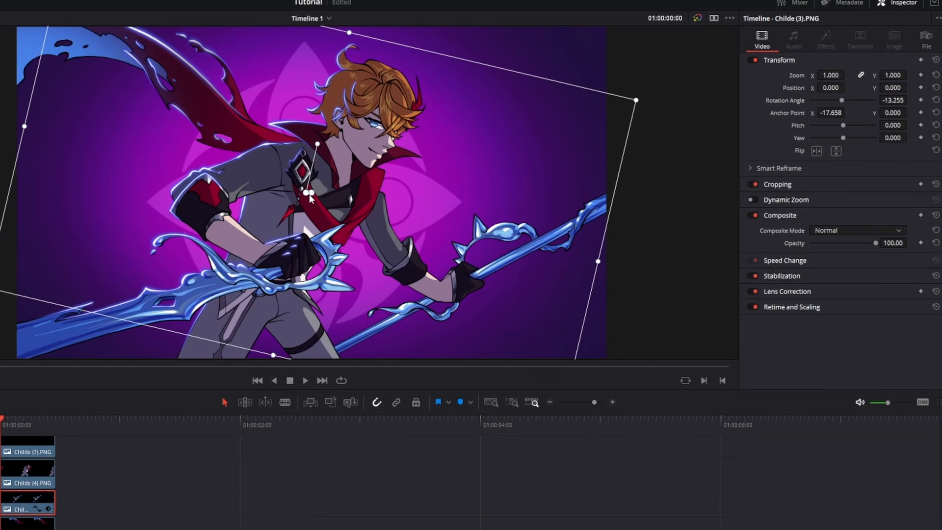
pyautogui.hotkey('ctrl', 'z')
pyautogui.hotkey('ctrl', 'z')
pyautogui.hotkey('ctrl', 'z')
pyautogui.hotkey('ctrl', 'z')
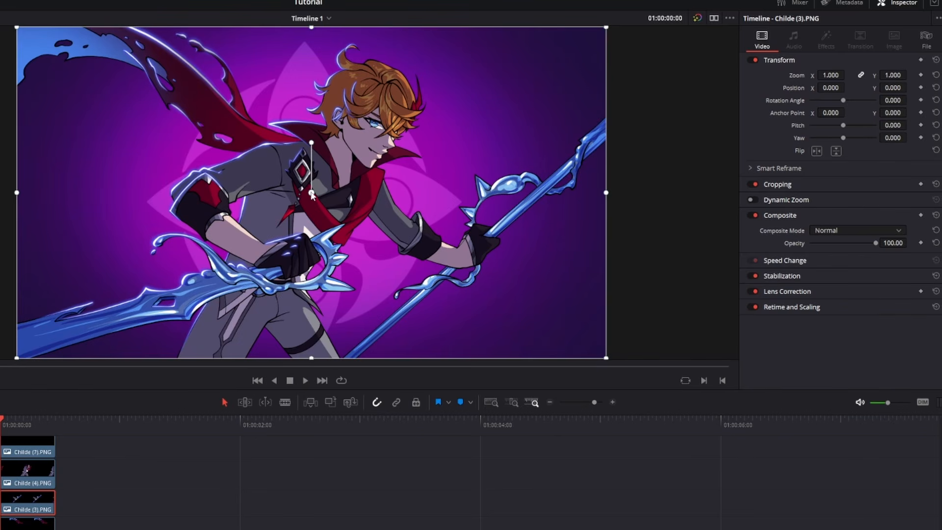
# Step: Move the Childe (3) layer's anchor point to the shoulder at about X 187.6, Y 31.0, and rotate the layer to about -27.4°
pyautogui.moveTo(311, 193); pyautogui.dragTo(371, 185)
pyautogui.moveTo(369, 134); pyautogui.dragTo(396, 137)
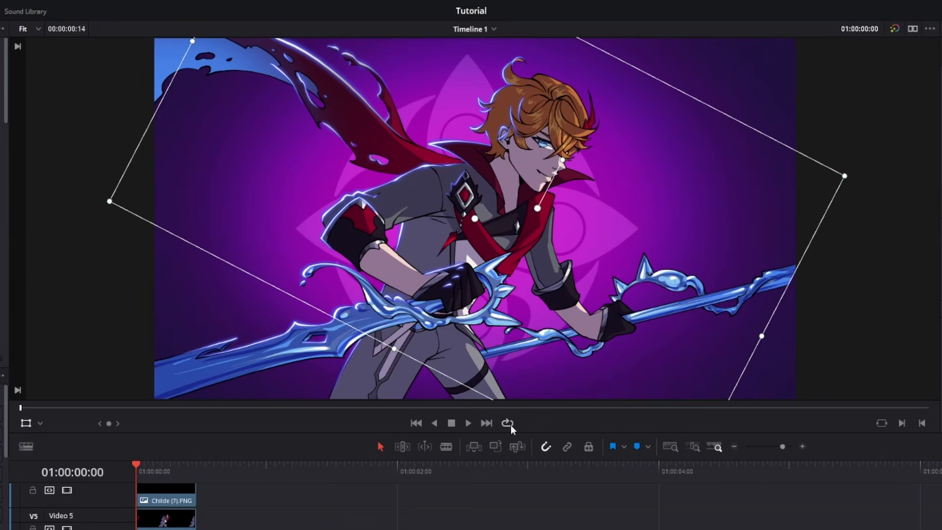
# Step: Enable loop playback, preview the timeline, and return the playhead to the start
pyautogui.click(508, 424)
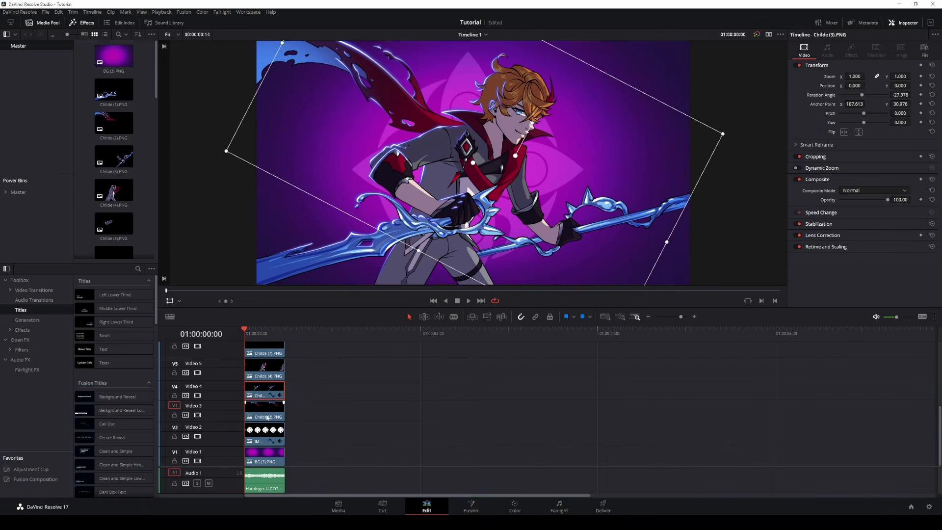
pyautogui.press('space')
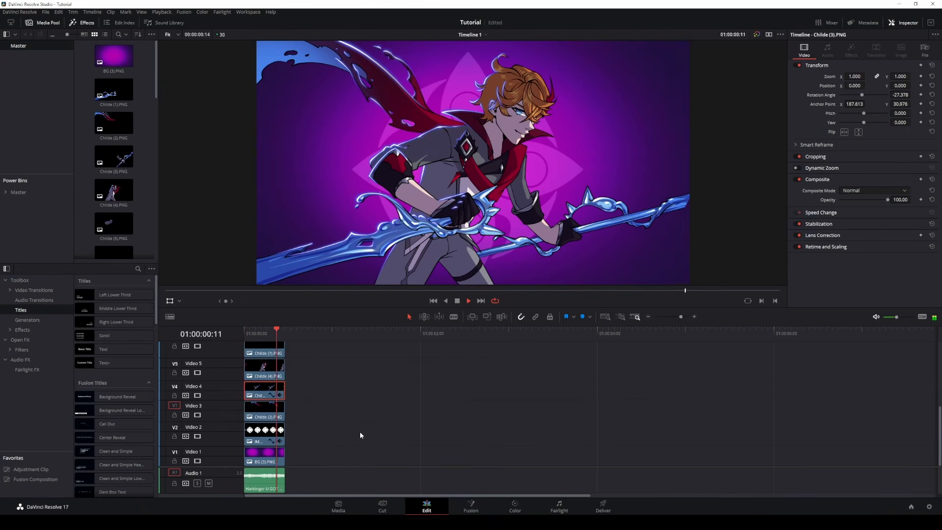
pyautogui.press('space')
pyautogui.press('Home')
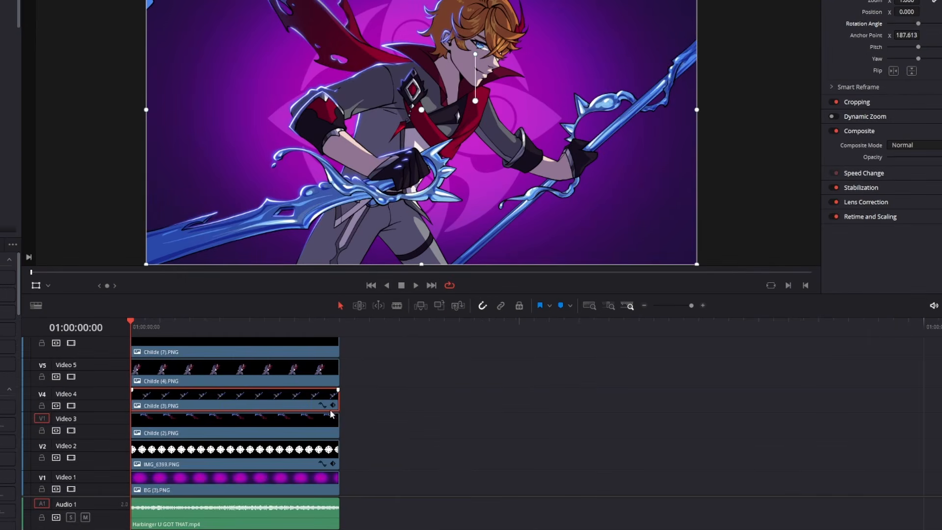
# Step: Expand the keyframe track beneath the Childe (3).PNG clip on Video 4 and park the playhead at 01:00:00:00
pyautogui.click(334, 405)
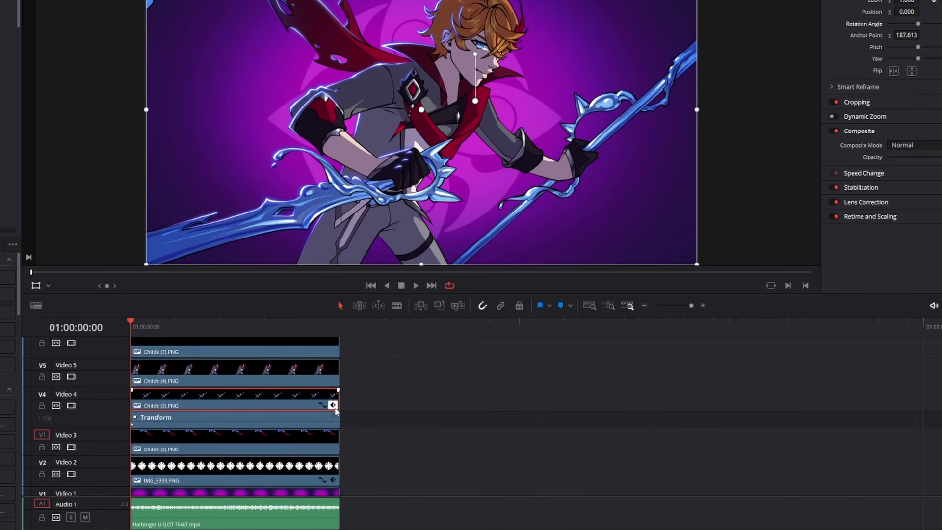
pyautogui.click(190, 324)
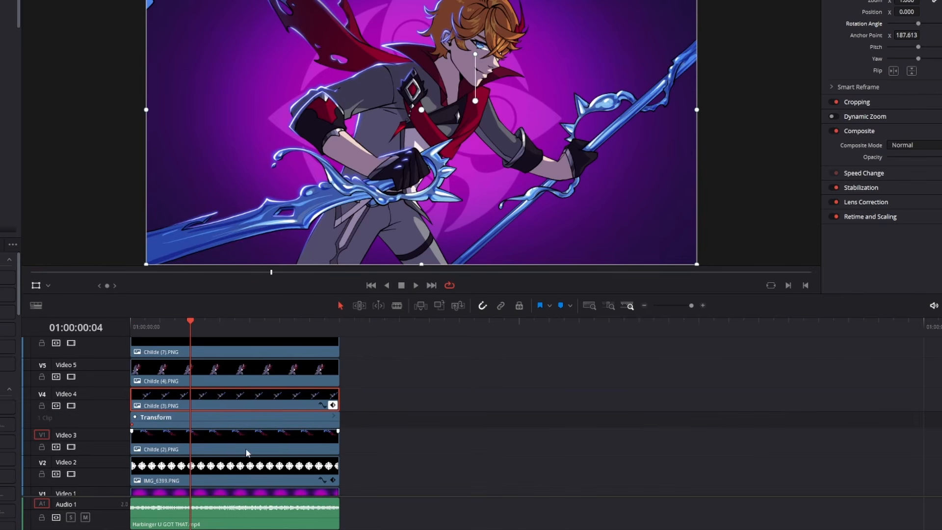
pyautogui.press('Home')
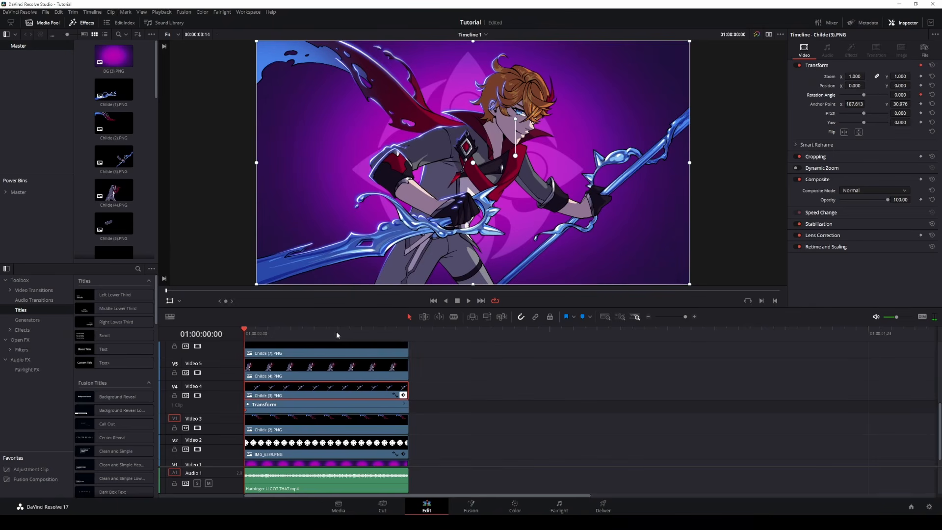
# Step: Add a Rotation Angle keyframe of 0.000 to the Childe (3) clip at 01:00:00:13 and play the animation
pyautogui.press('space')
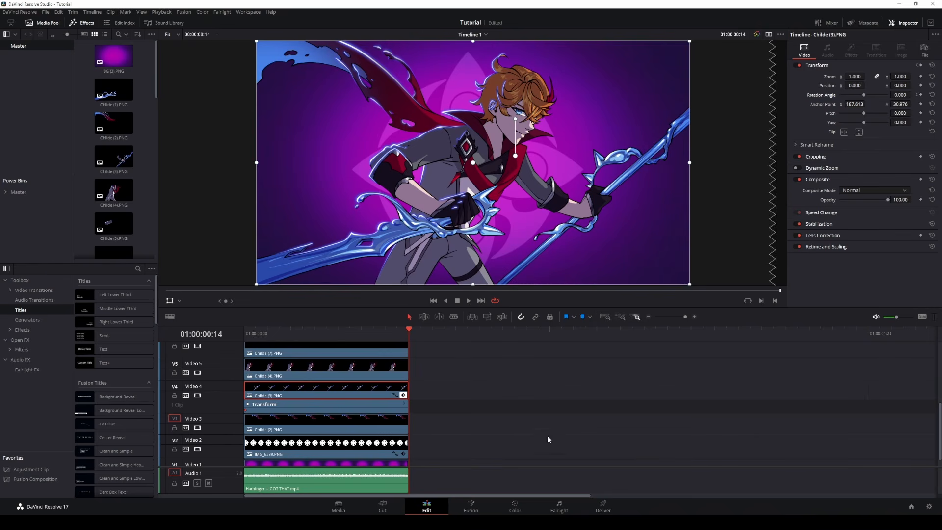
pyautogui.press('Left')
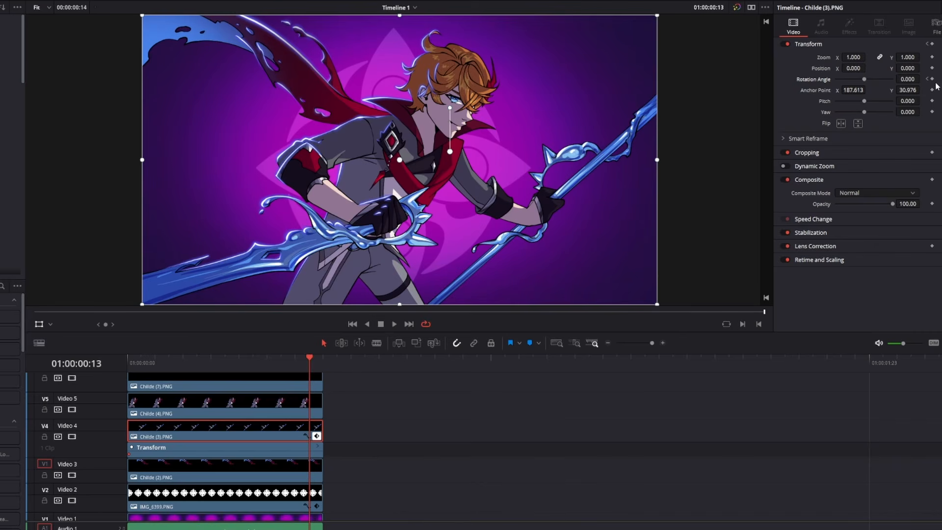
pyautogui.press('space')
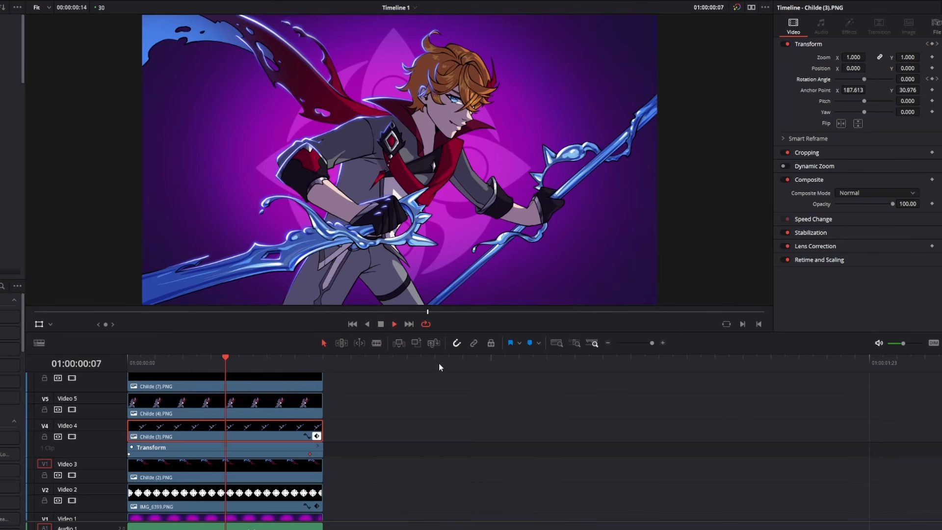
pyautogui.press('space')
pyautogui.click(308, 364)
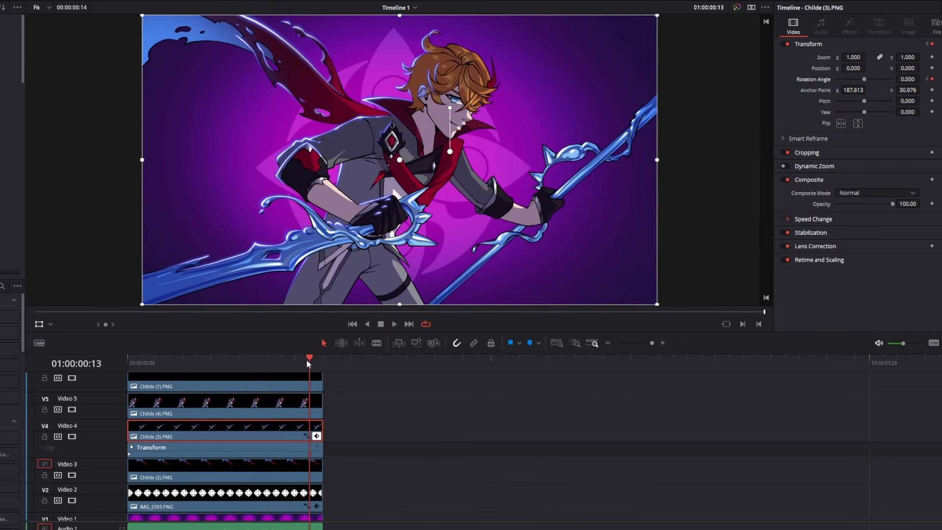
# Step: Rotate the Childe (3) arm layer to about 24.5° at the starting keyframe, 01:00:00:00
pyautogui.click(130, 365)
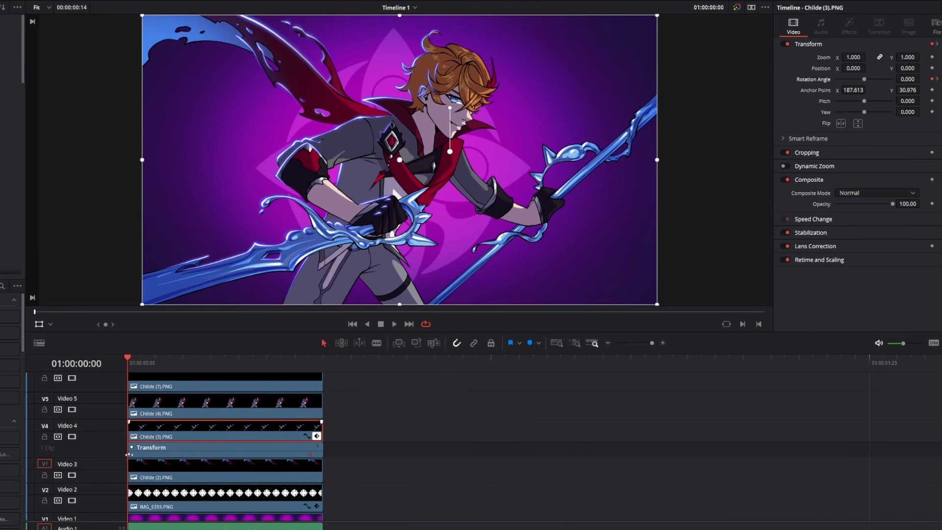
pyautogui.moveTo(450, 109); pyautogui.dragTo(429, 107)
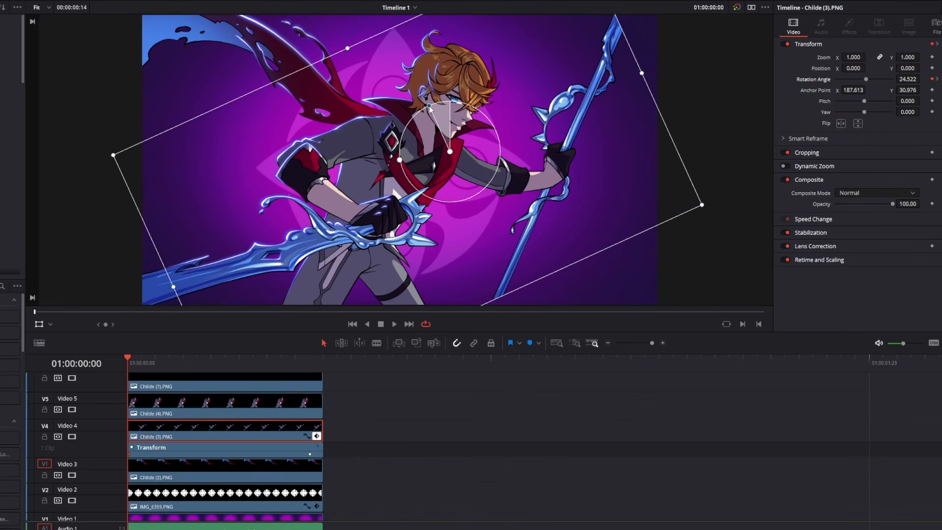
# Step: Play back the Childe (3) arm animation and scrub between its starting and ending keyframes to review the motion
pyautogui.press('space')
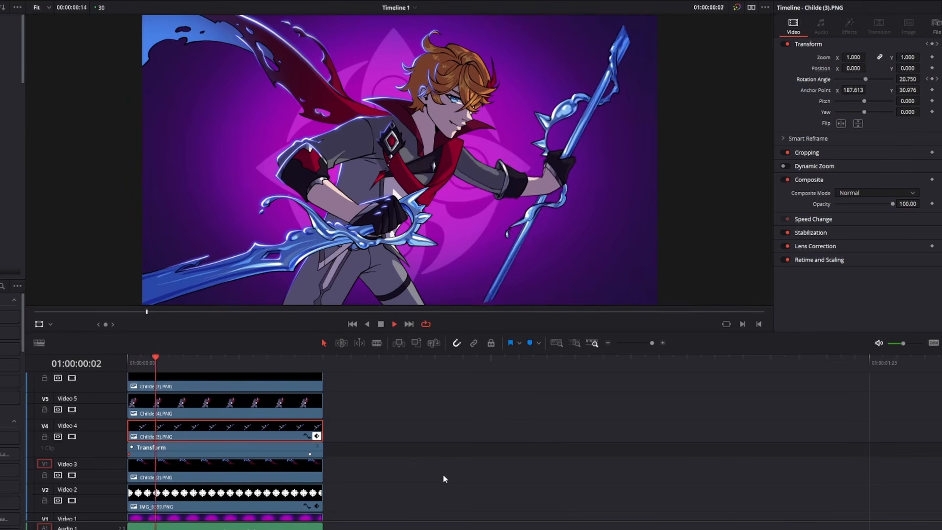
pyautogui.press('space')
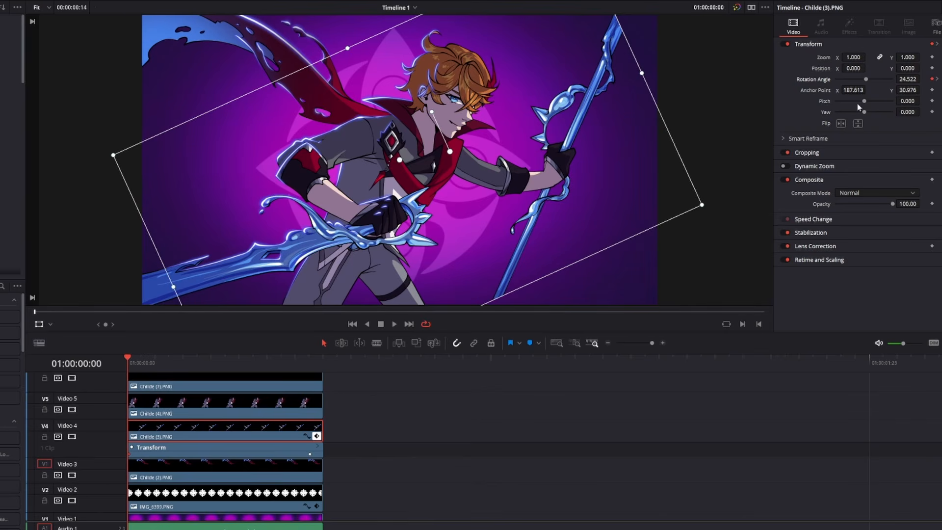
pyautogui.click(308, 365)
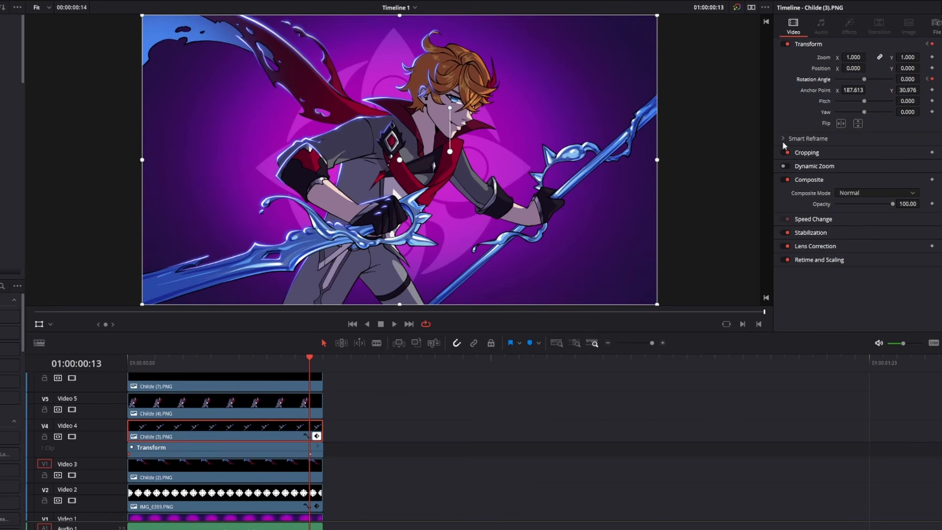
pyautogui.moveTo(136, 367); pyautogui.dragTo(311, 378)
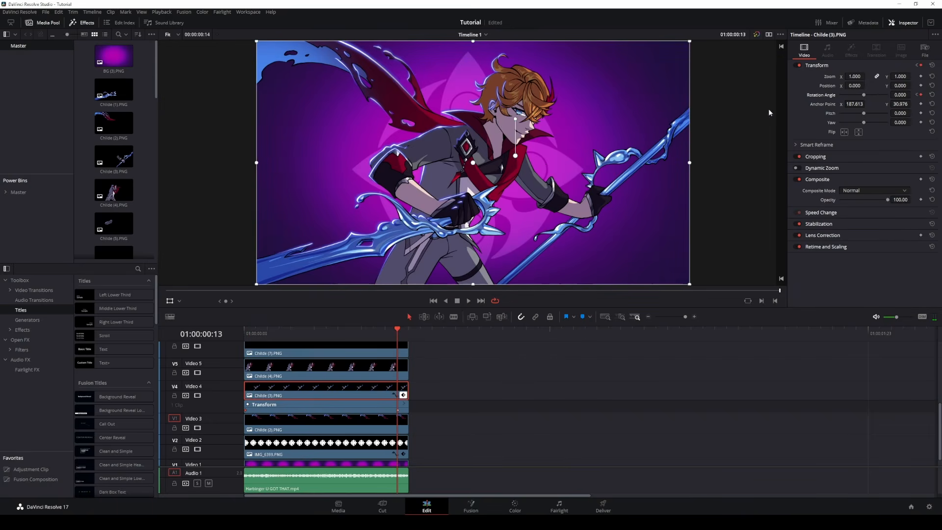
pyautogui.press('space')
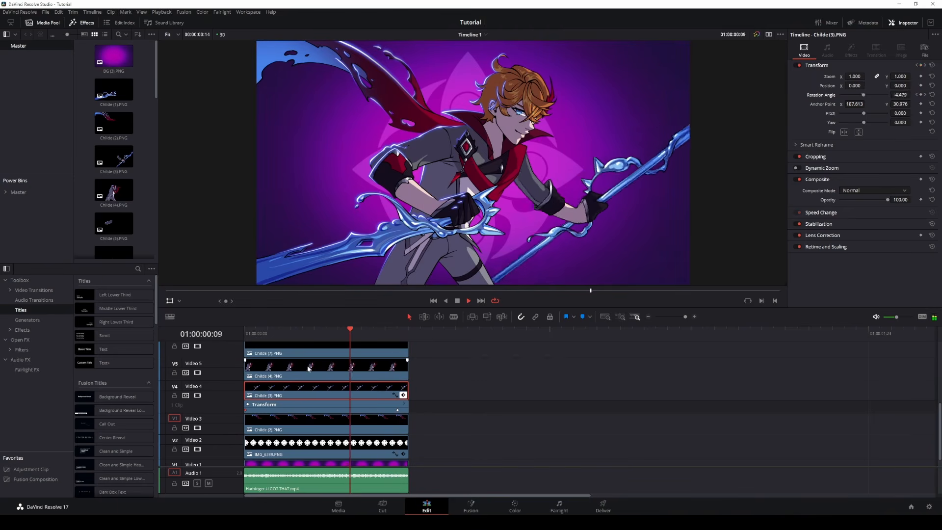
pyautogui.press('space')
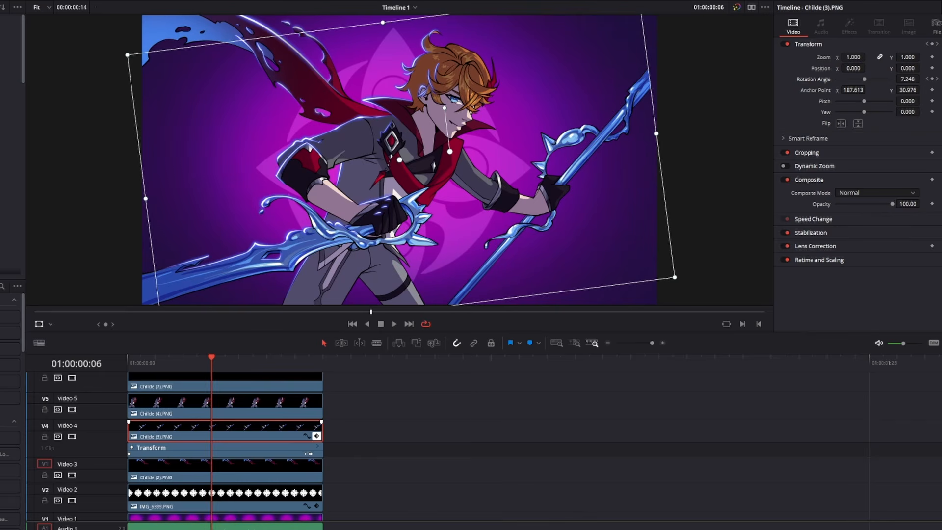
# Step: Move the arm's ending Transform keyframe to 01:00:00:06 and preview the faster motion from the start
pyautogui.click(309, 362)
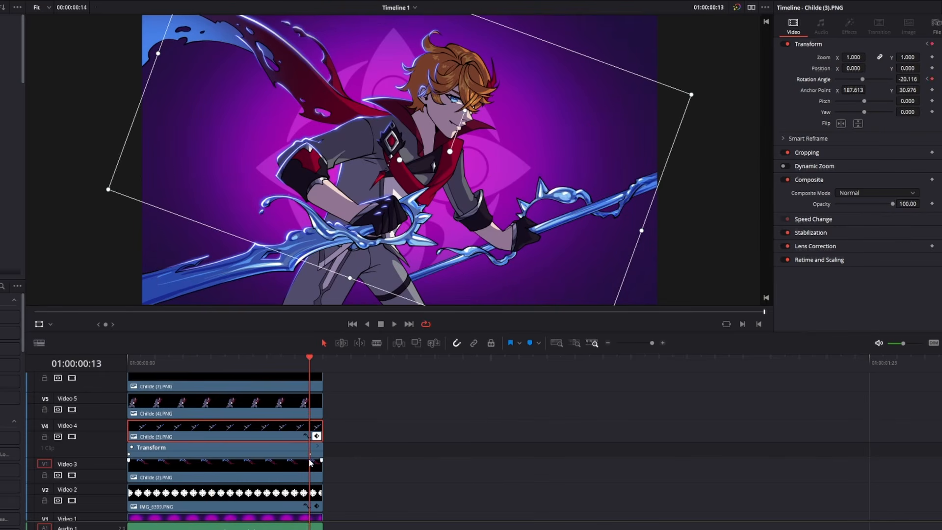
pyautogui.click(213, 362)
pyautogui.moveTo(228, 455)
pyautogui.mouseDown()
pyautogui.moveTo(215, 453)
pyautogui.moveTo(277, 460)
pyautogui.moveTo(231, 456)
pyautogui.mouseUp()
pyautogui.click(130, 363)
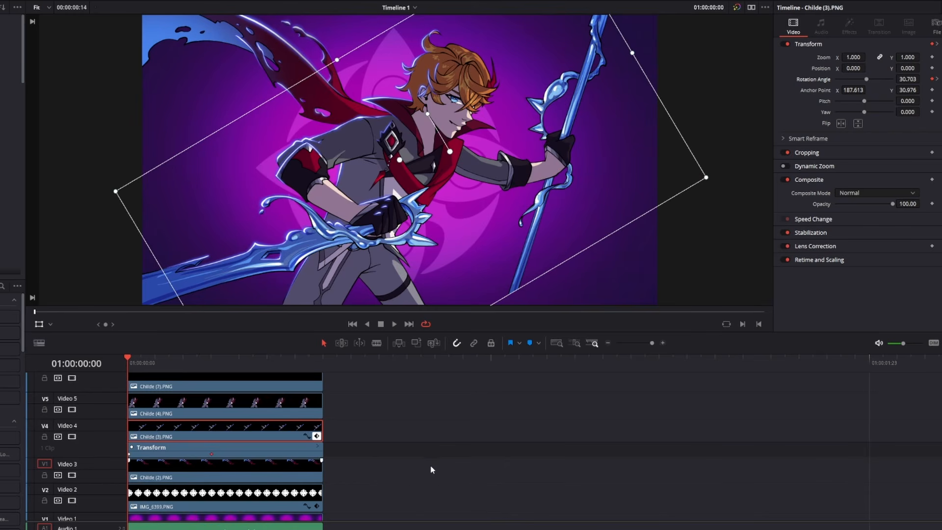
pyautogui.press('space')
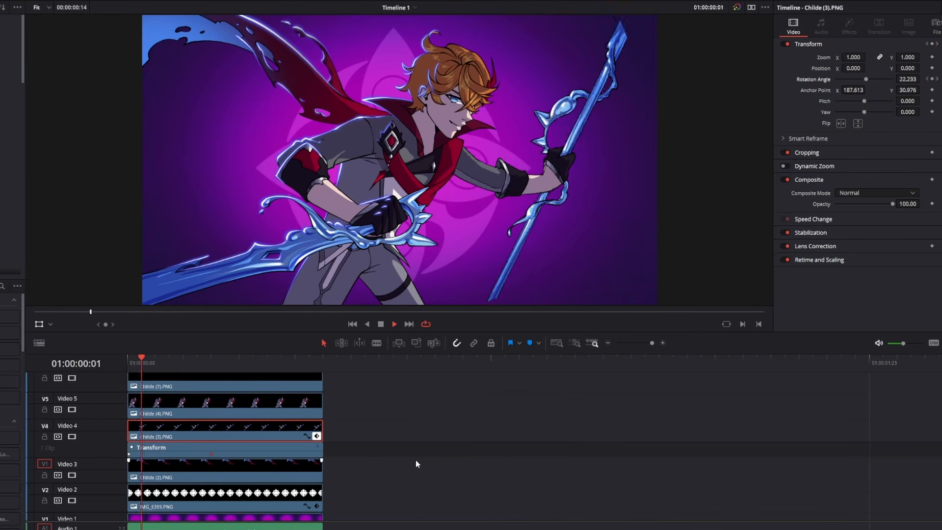
# Step: Shift the arm's second Transform keyframe to 01:00:00:09 and set Rotation Angle to -16.116 at 01:00:00:13
pyautogui.click(311, 362)
pyautogui.click(253, 368)
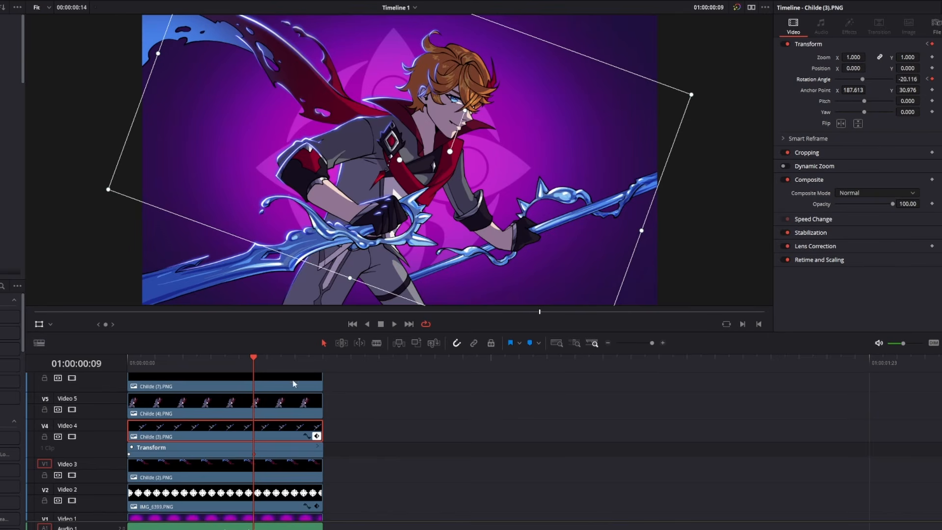
pyautogui.click(313, 362)
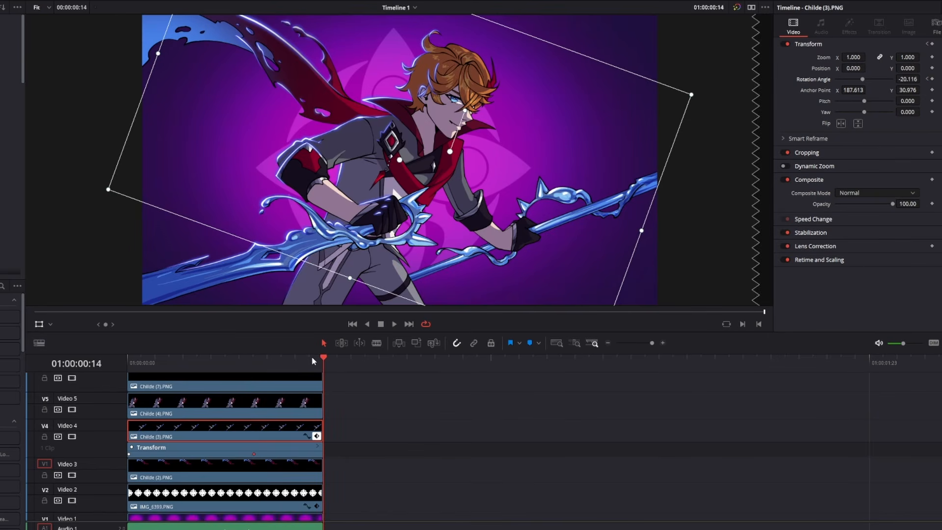
pyautogui.press('Left')
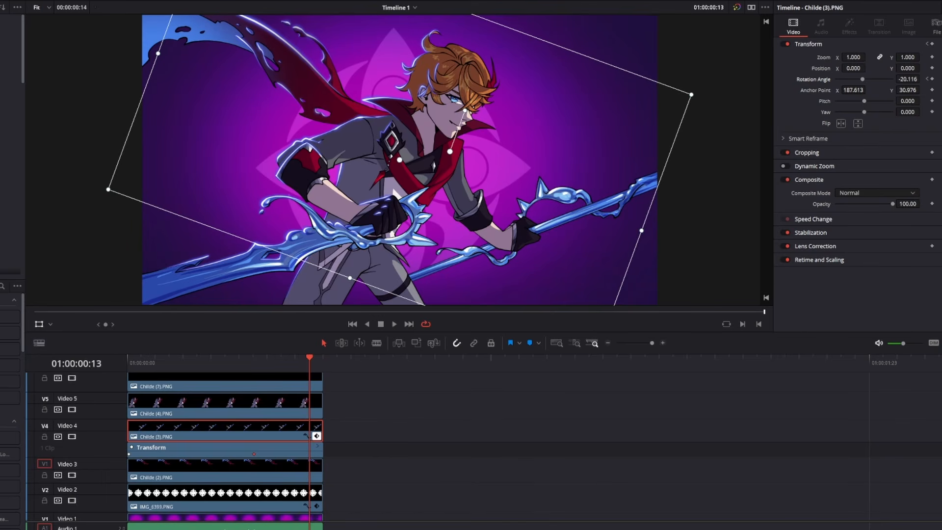
pyautogui.moveTo(908, 79); pyautogui.dragTo(923, 79)
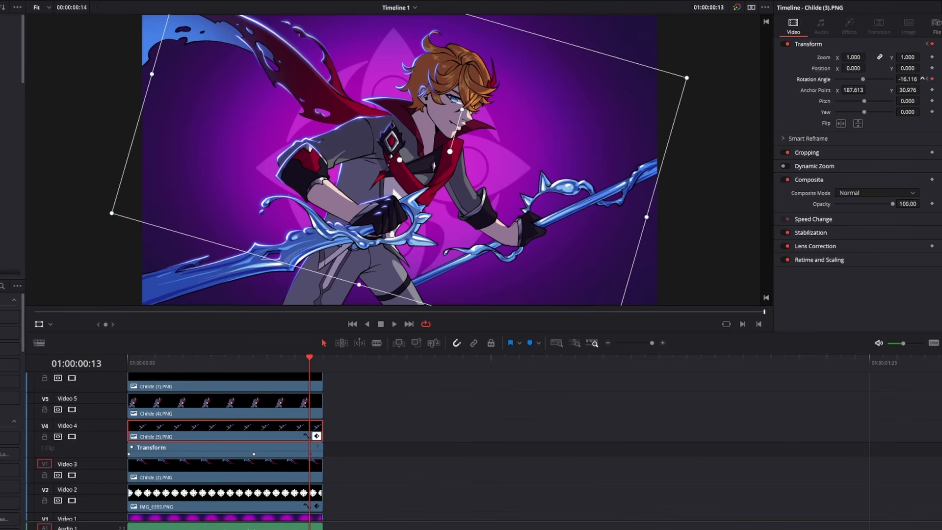
pyautogui.press('space')
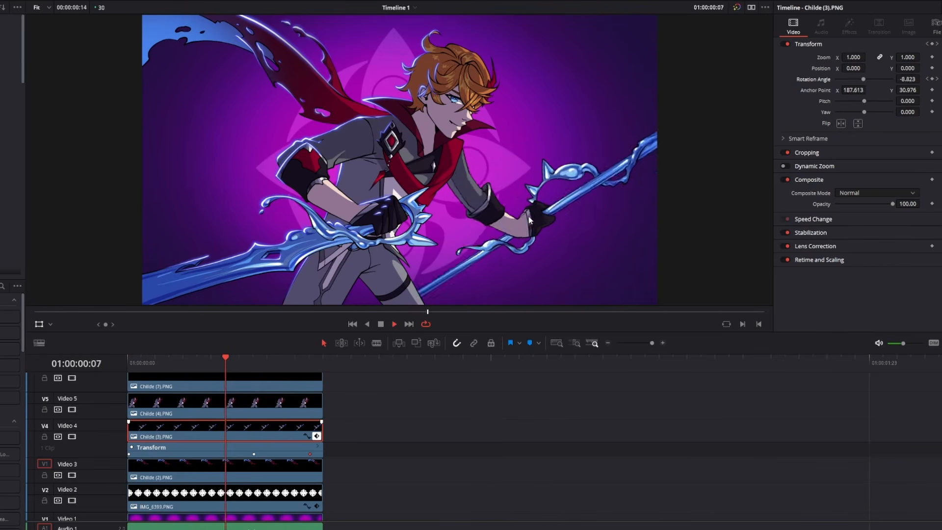
pyautogui.press('space')
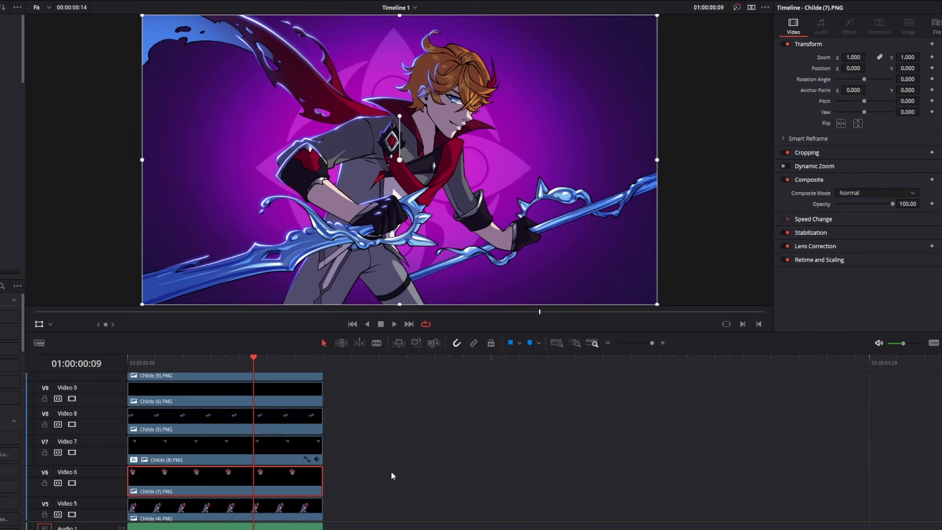
pyautogui.click(240, 453)
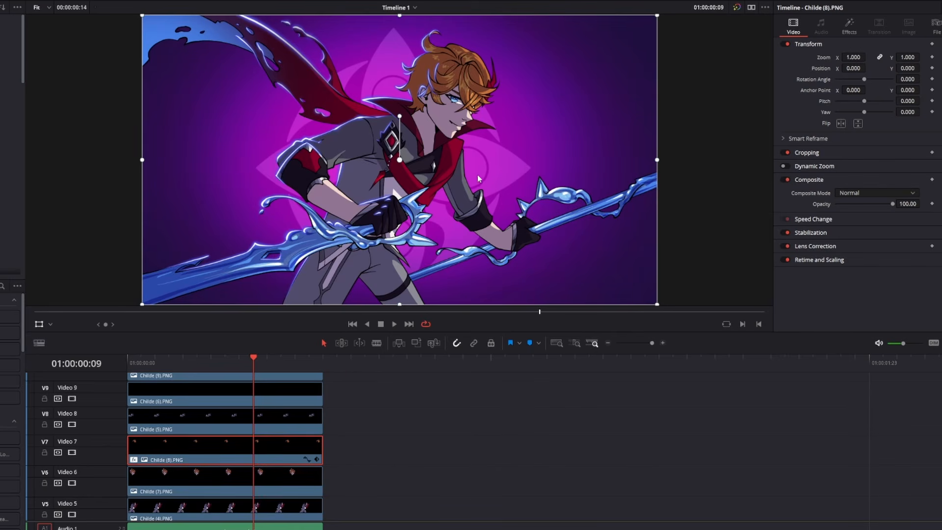
pyautogui.moveTo(459, 168)
pyautogui.mouseDown()
pyautogui.moveTo(495, 164)
pyautogui.moveTo(469, 152)
pyautogui.moveTo(466, 163)
pyautogui.mouseUp()
pyautogui.hotkey('ctrl', 'z')
pyautogui.click(433, 384)
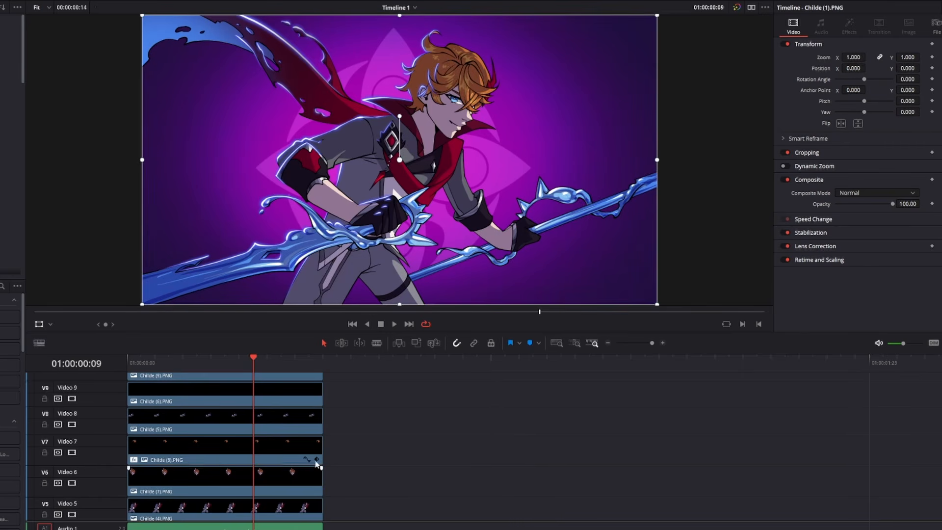
# Step: Combine the Childe (7).PNG and Childe (8).PNG clips into a compound clip named Head
pyautogui.click(249, 456)
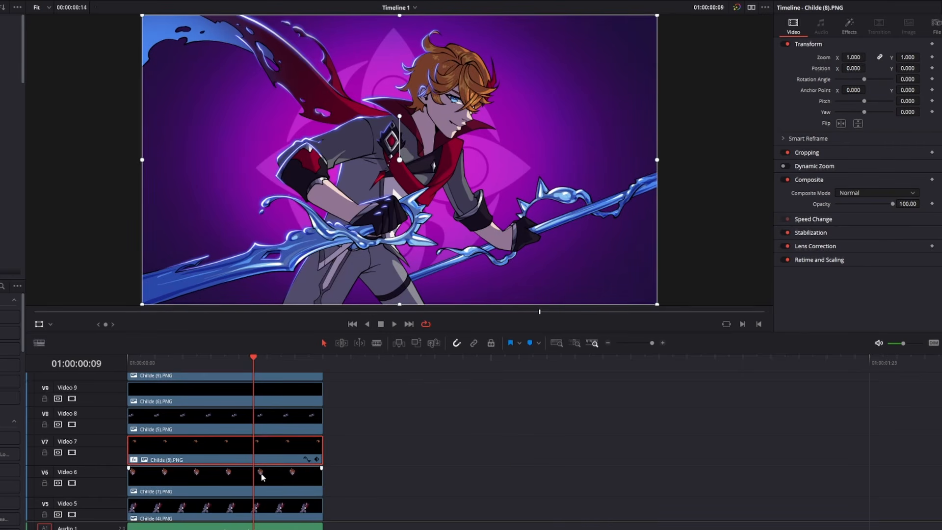
pyautogui.click(247, 478)
pyautogui.moveTo(362, 491); pyautogui.dragTo(250, 457)
pyautogui.rightClick(250, 456)
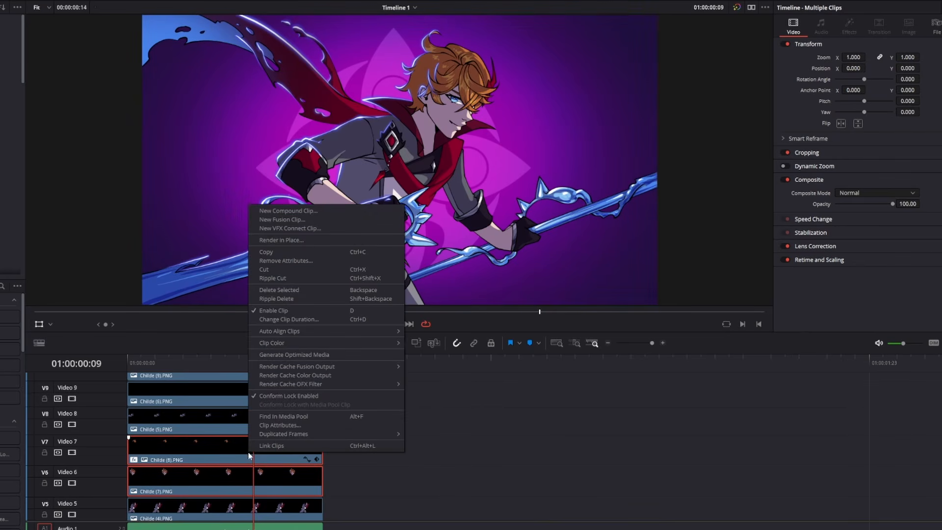
pyautogui.click(317, 211)
pyautogui.write('Head')
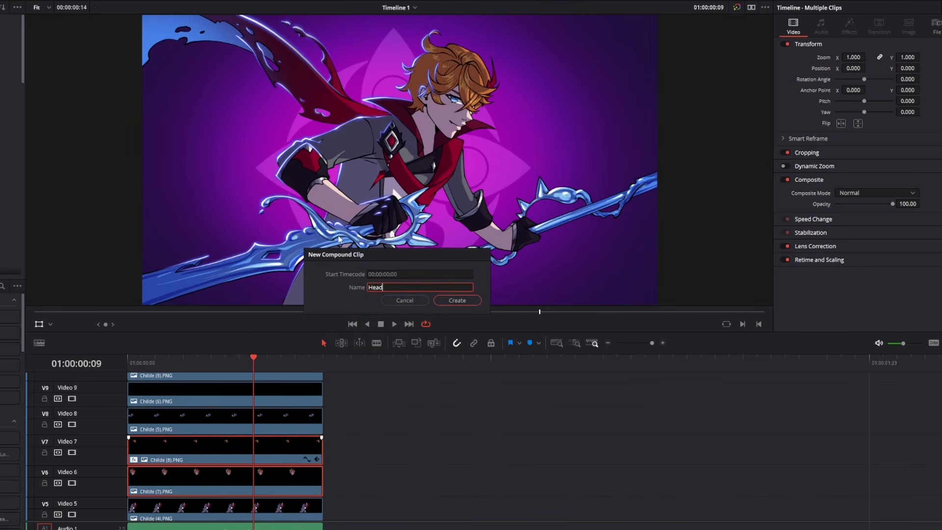
pyautogui.press('Return')
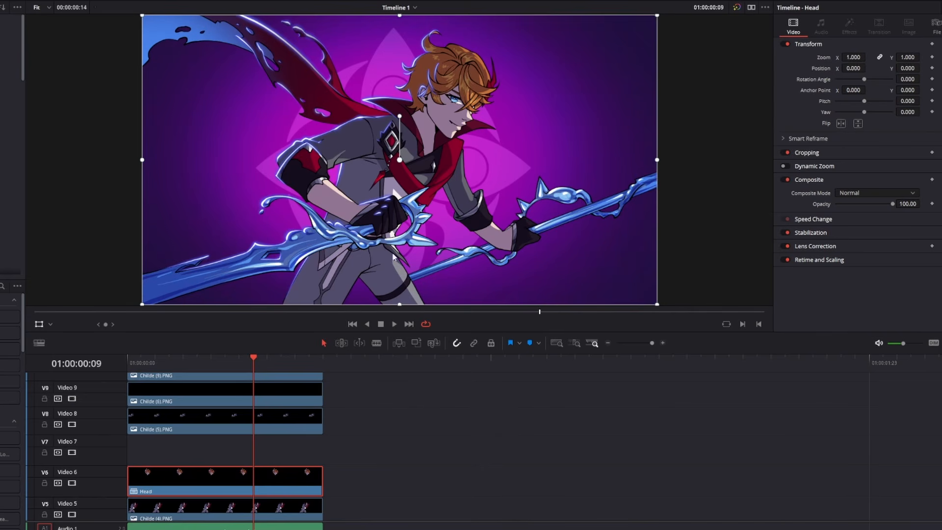
# Step: Place the Head clip's anchor point at about X 134, Y 181 and add Position and Rotation Angle keyframes at 01:00:00:00
pyautogui.press('Home')
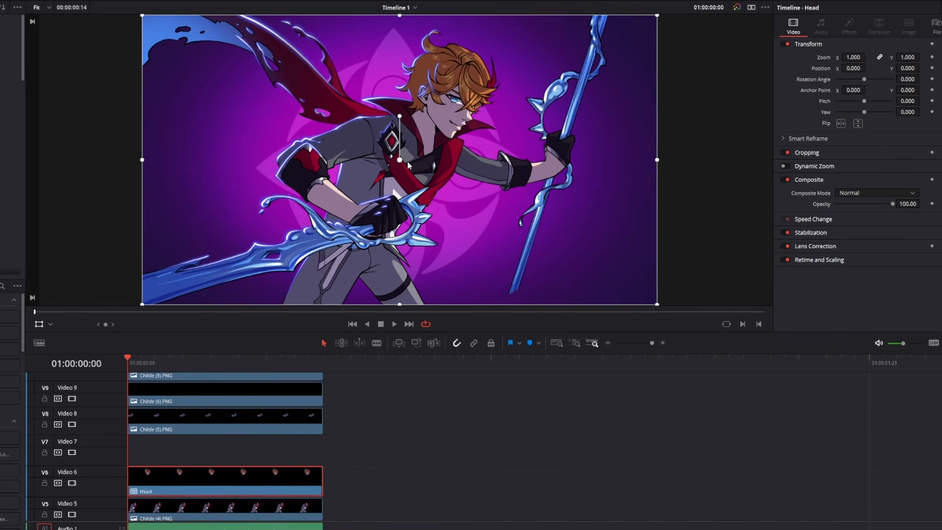
pyautogui.moveTo(400, 163); pyautogui.dragTo(435, 113)
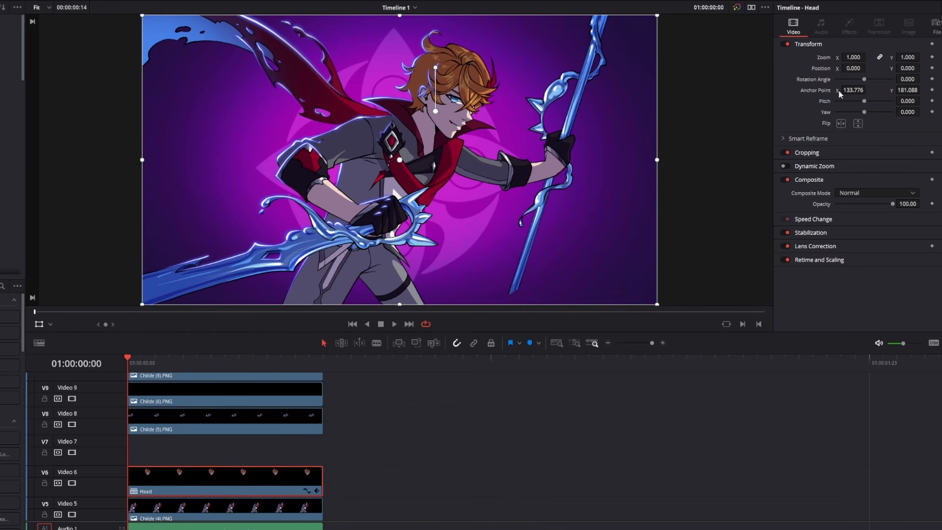
pyautogui.click(932, 68)
pyautogui.click(932, 80)
# Step: Expand the Head clip's keyframe track and add Position and Rotation Angle keyframes at 01:00:00:09, matching the arm's middle keyframe
pyautogui.scroll(-4, 254, 363)
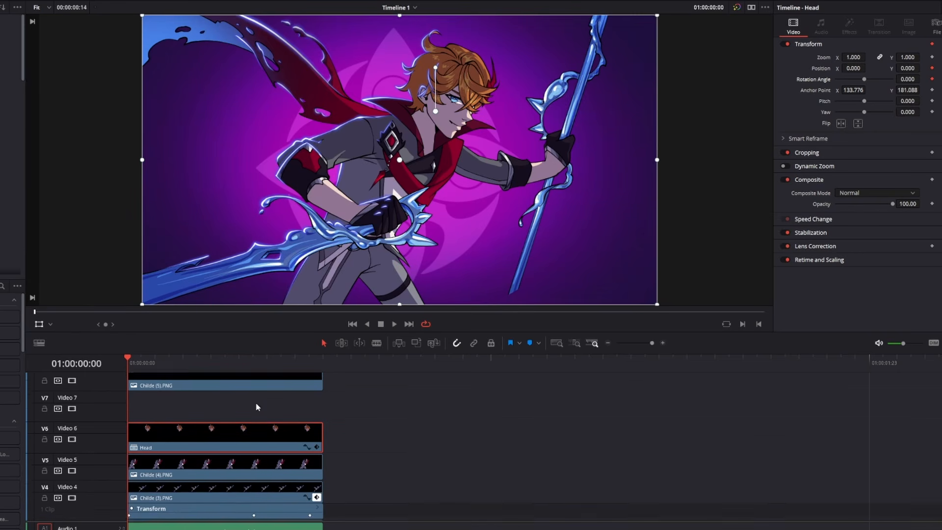
pyautogui.click(254, 358)
pyautogui.scroll(3, 264, 479)
pyautogui.scroll(5, 262, 475)
pyautogui.scroll(-4, 229, 467)
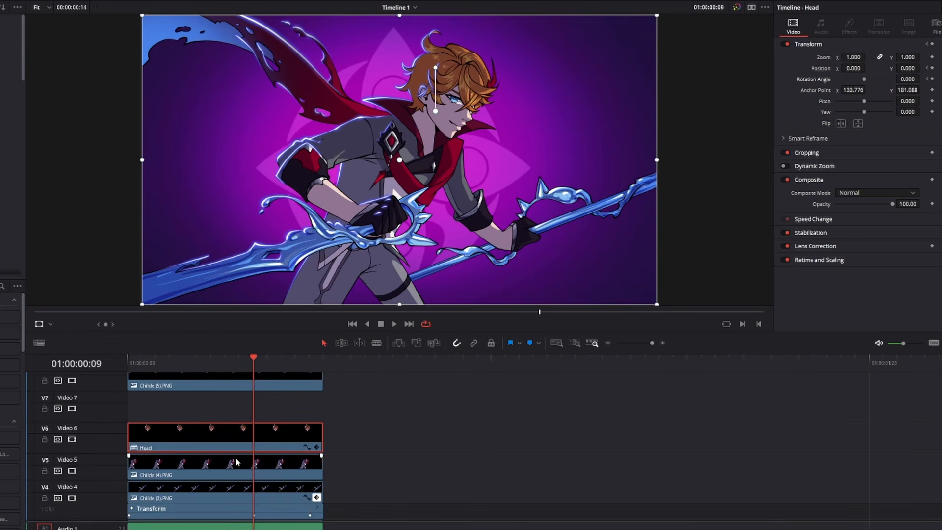
pyautogui.click(317, 447)
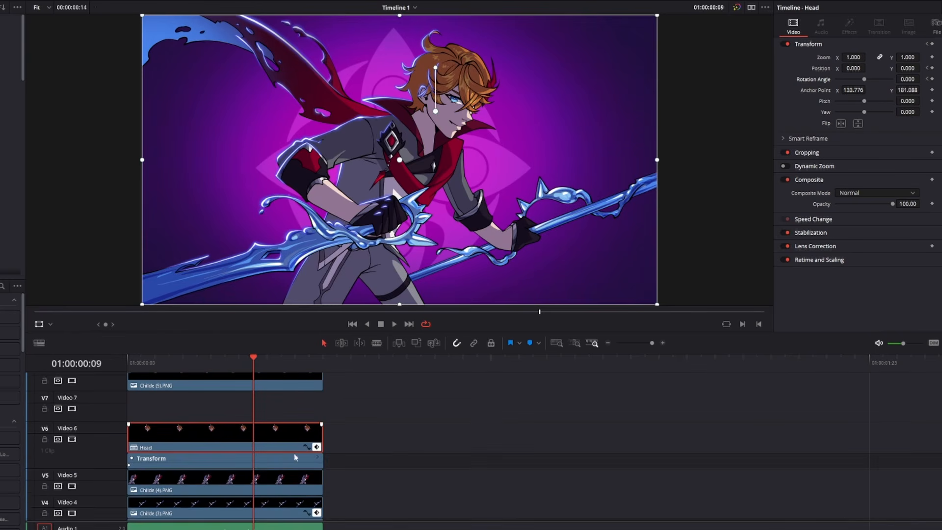
pyautogui.click(931, 68)
pyautogui.click(931, 79)
# Step: Add Position and Rotation Angle keyframes to the Head clip at 01:00:00:13
pyautogui.click(311, 362)
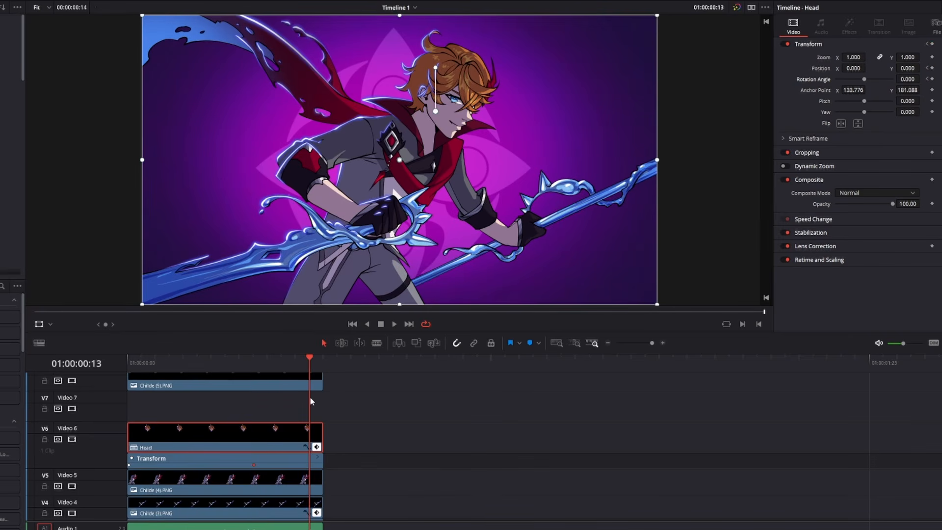
pyautogui.click(932, 68)
pyautogui.click(931, 79)
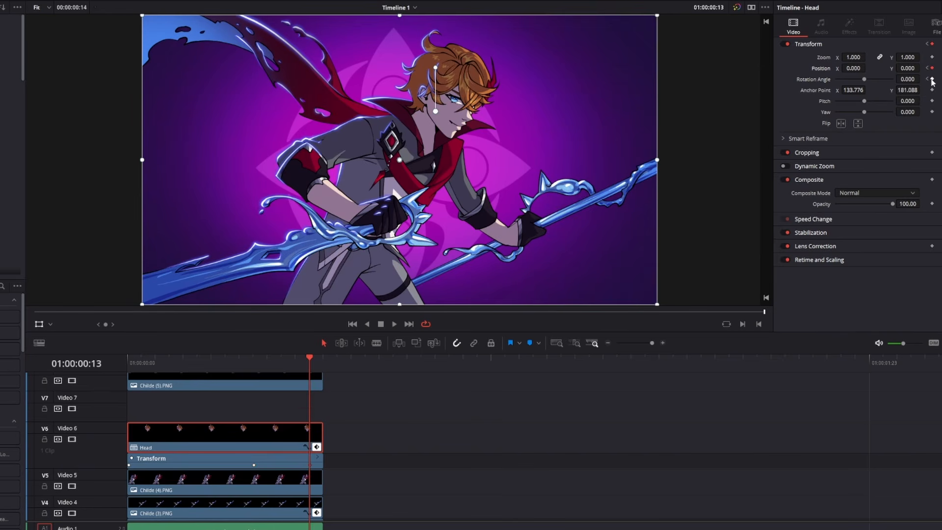
# Step: Try a Position Y keyframe of 97.000 on the Head clip at 01:00:00:04, step between keyframes, and delete it
pyautogui.click(186, 367)
pyautogui.moveTo(206, 375); pyautogui.dragTo(179, 380)
pyautogui.click(907, 68)
pyautogui.write('62')
pyautogui.press('Return')
pyautogui.moveTo(908, 68); pyautogui.dragTo(925, 69)
pyautogui.press(']')
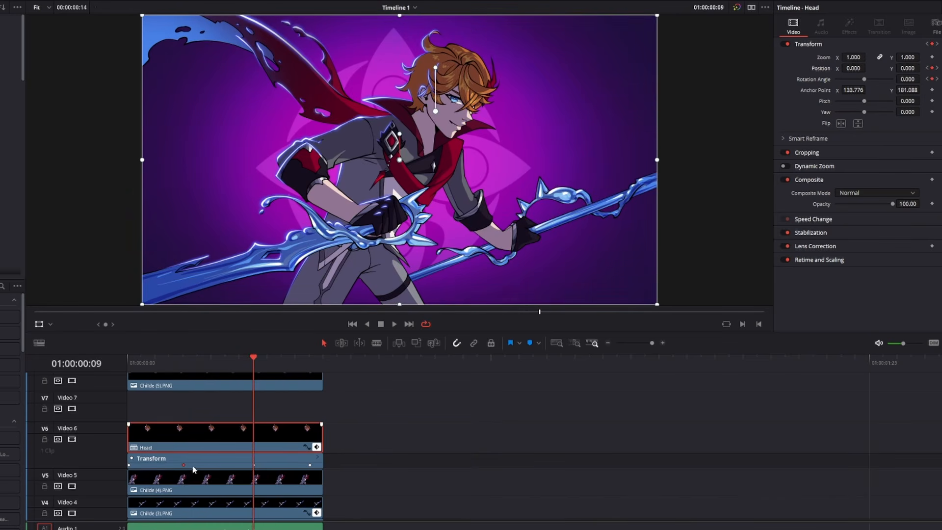
pyautogui.press('[')
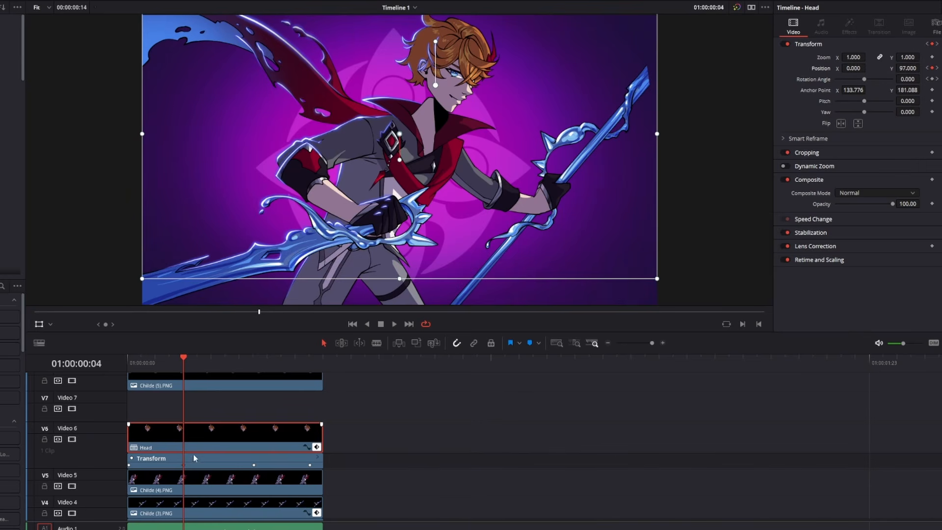
pyautogui.press('Delete')
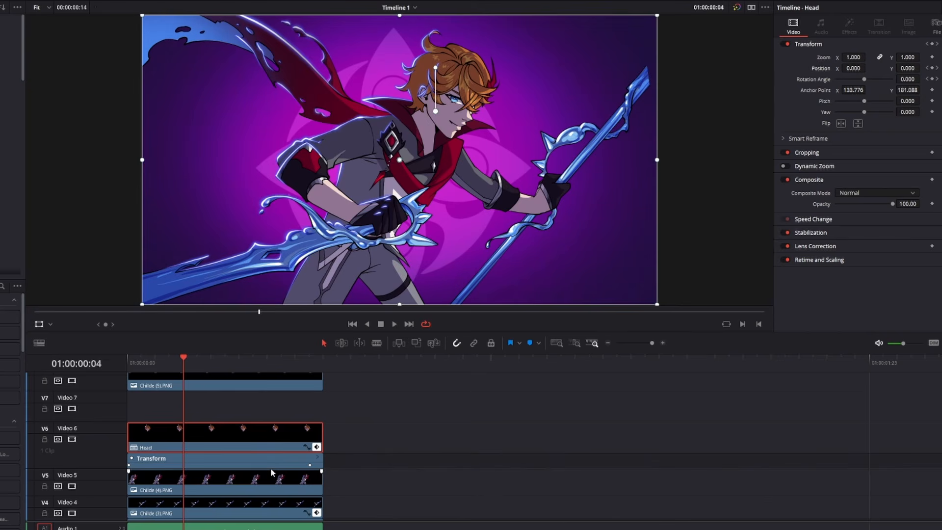
# Step: Pose the Head clip at about 15.7° with Position Y 13 at 01:00:00:00, and about -15° with Position X -11.4, Y -6.5 at 01:00:00:09
pyautogui.press('Home')
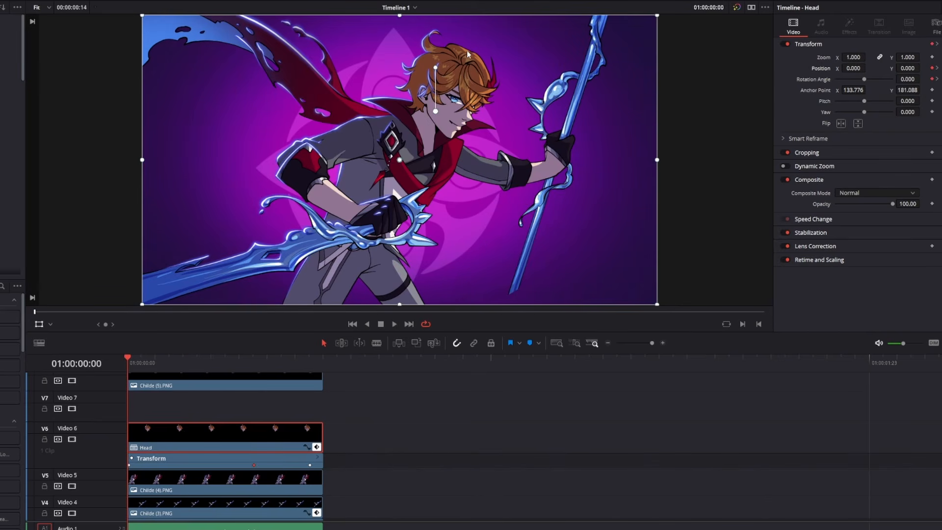
pyautogui.moveTo(436, 69); pyautogui.dragTo(522, 104)
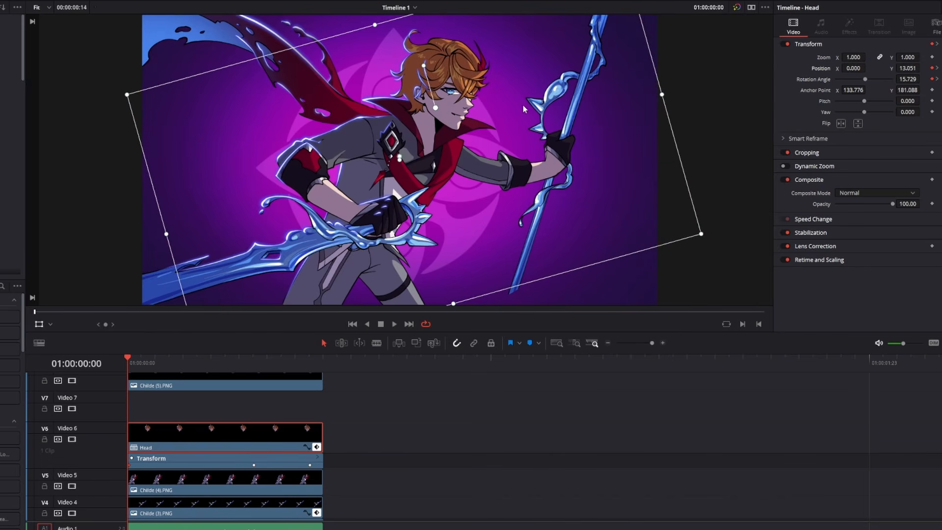
pyautogui.click(253, 360)
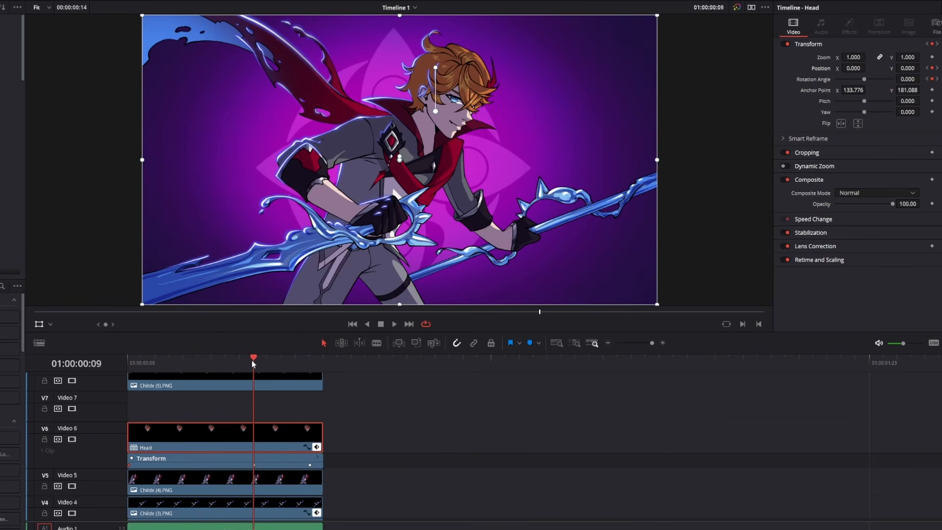
pyautogui.moveTo(435, 69); pyautogui.dragTo(474, 93)
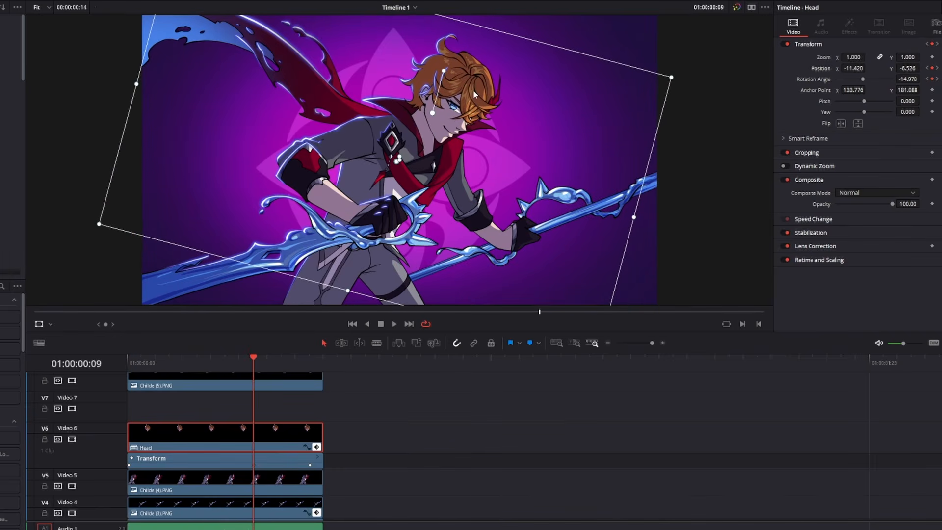
# Step: Delete the Head clip's Position and Rotation Angle keyframes at 01:00:00:13 and re-pose it there at about -3.8° with Position X 0, Y -1.6
pyautogui.click(309, 362)
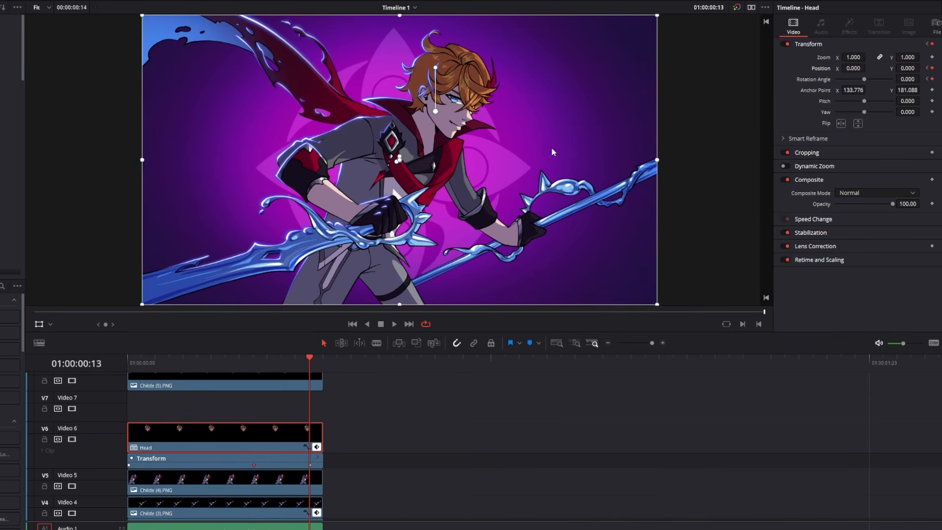
pyautogui.click(933, 69)
pyautogui.click(933, 79)
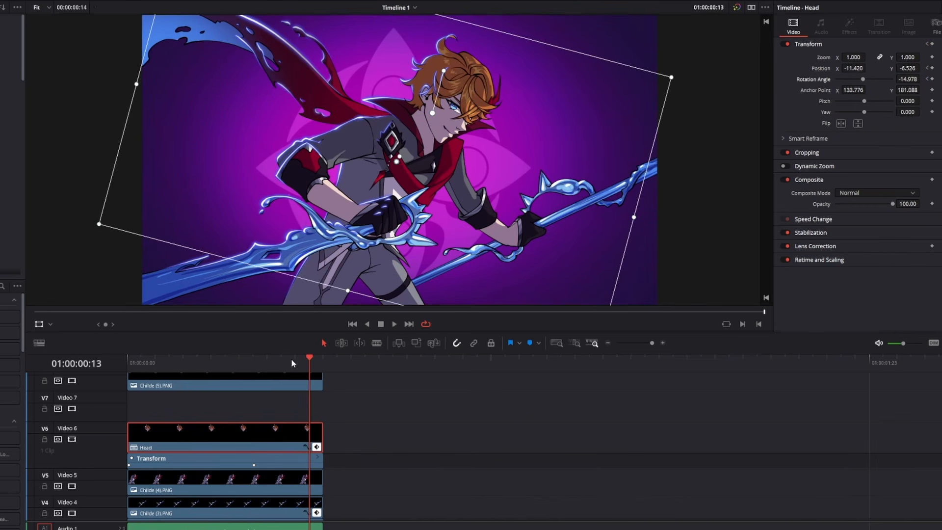
pyautogui.click(252, 364)
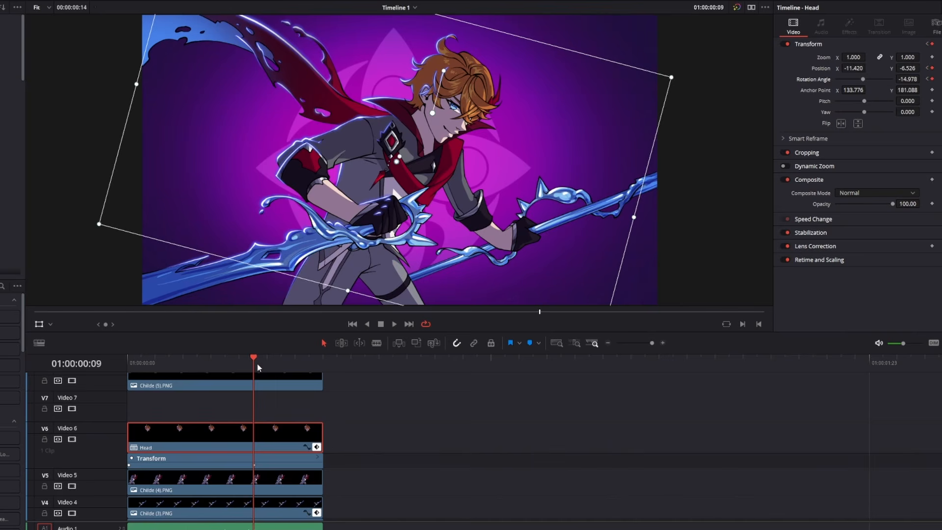
pyautogui.click(310, 359)
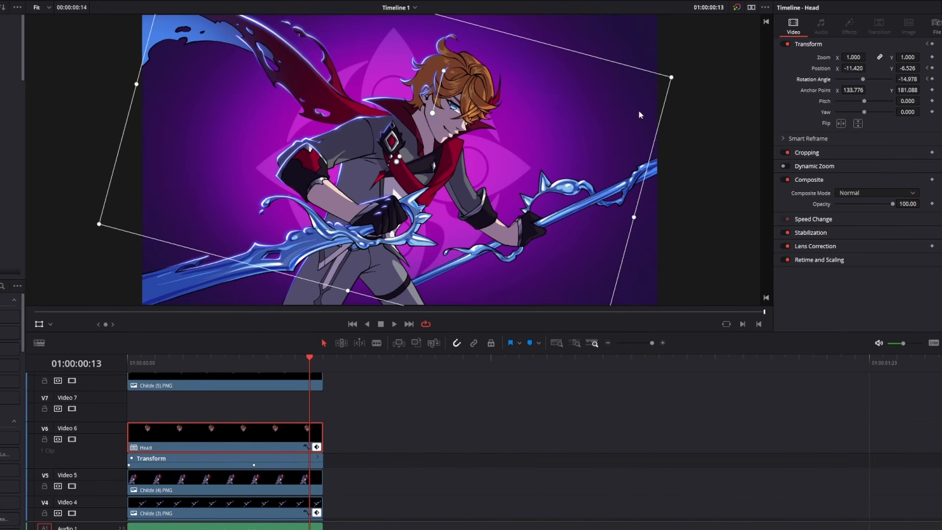
pyautogui.moveTo(444, 71); pyautogui.dragTo(436, 72)
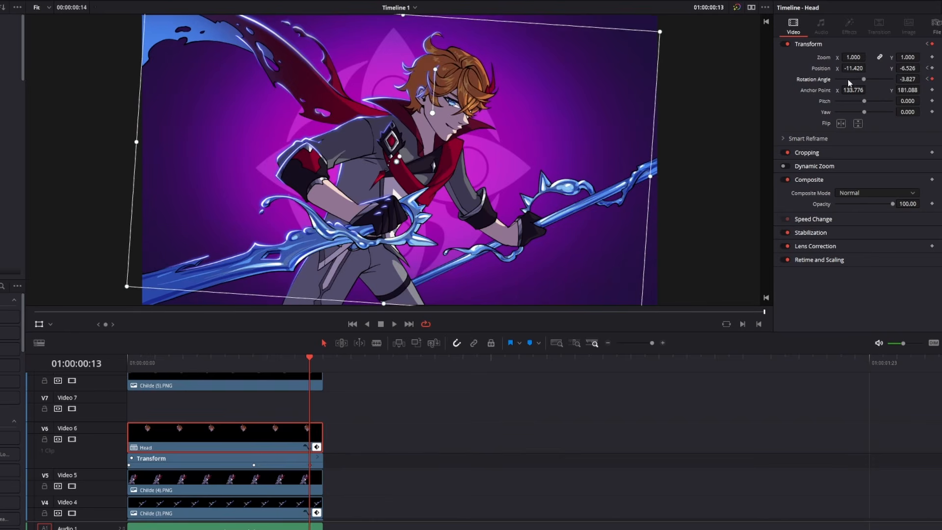
# Step: Play the Head animation from the start and check its poses at the first, 01:00:00:09 and 01:00:00:13 keyframes
pyautogui.click(128, 363)
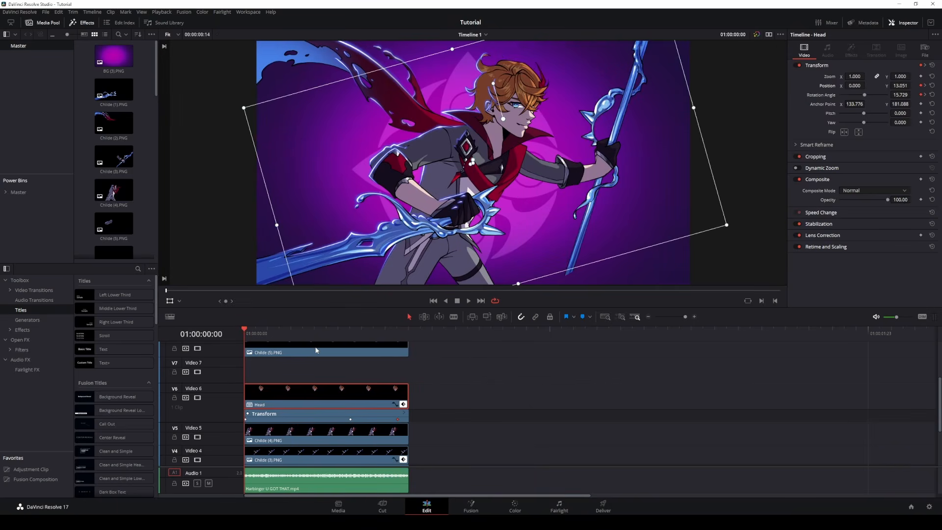
pyautogui.press('space')
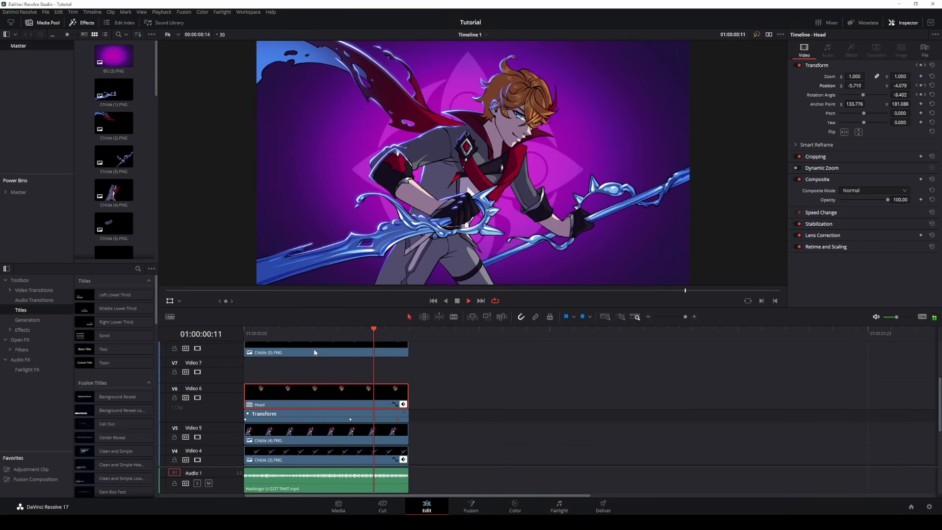
pyautogui.click(313, 338)
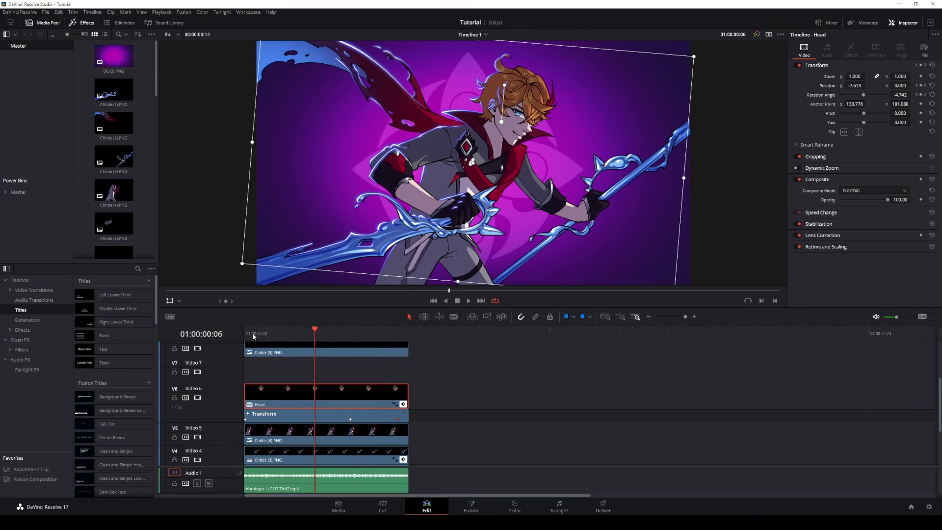
pyautogui.moveTo(250, 336); pyautogui.dragTo(352, 339)
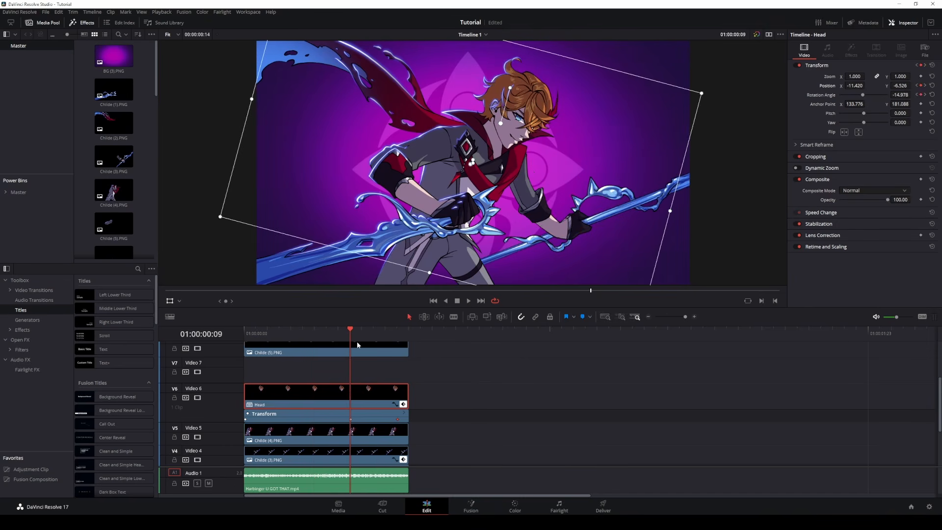
pyautogui.click(396, 337)
pyautogui.click(246, 336)
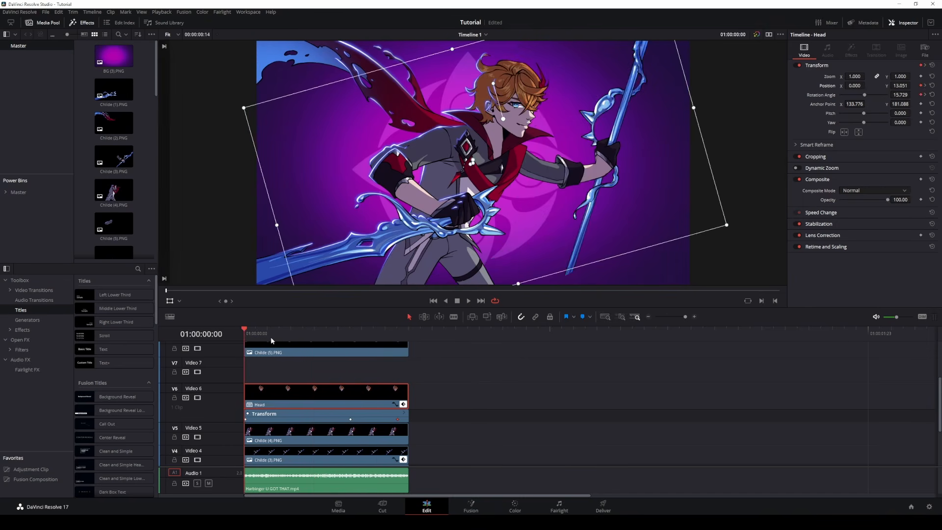
pyautogui.click(349, 335)
pyautogui.click(398, 335)
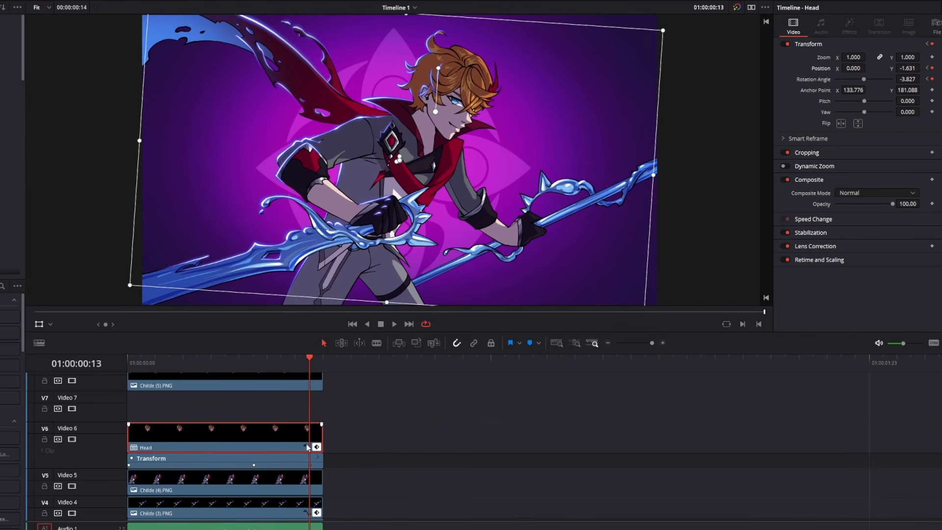
# Step: Open the Head clip's curve editor and step through the keyframes on its Position Y curve
pyautogui.click(338, 440)
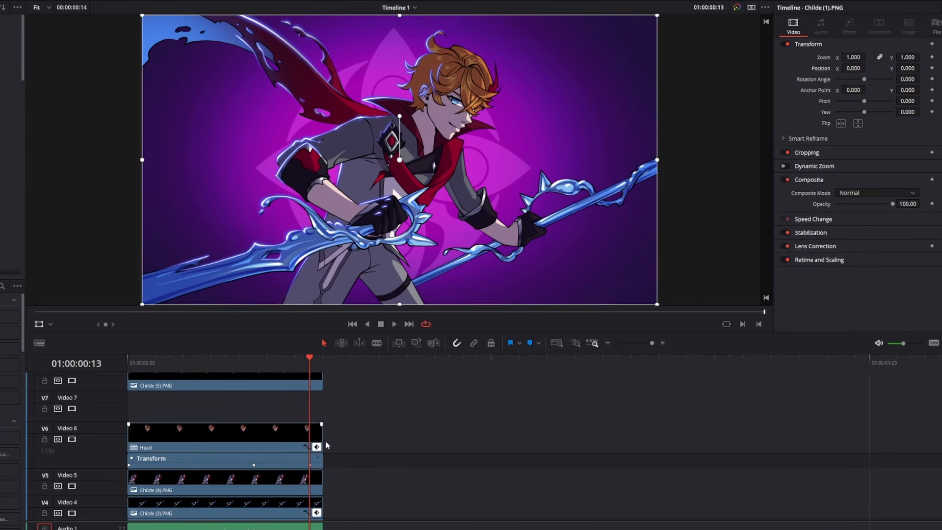
pyautogui.click(290, 437)
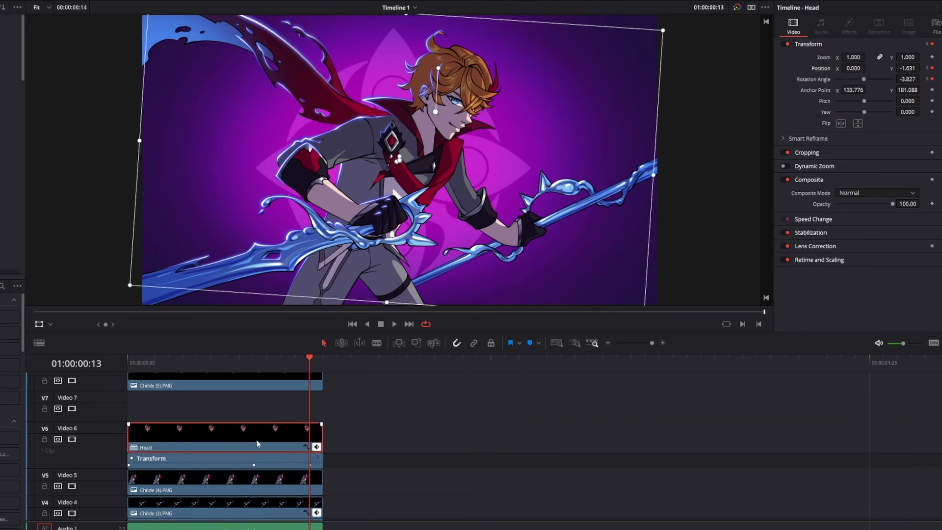
pyautogui.click(306, 447)
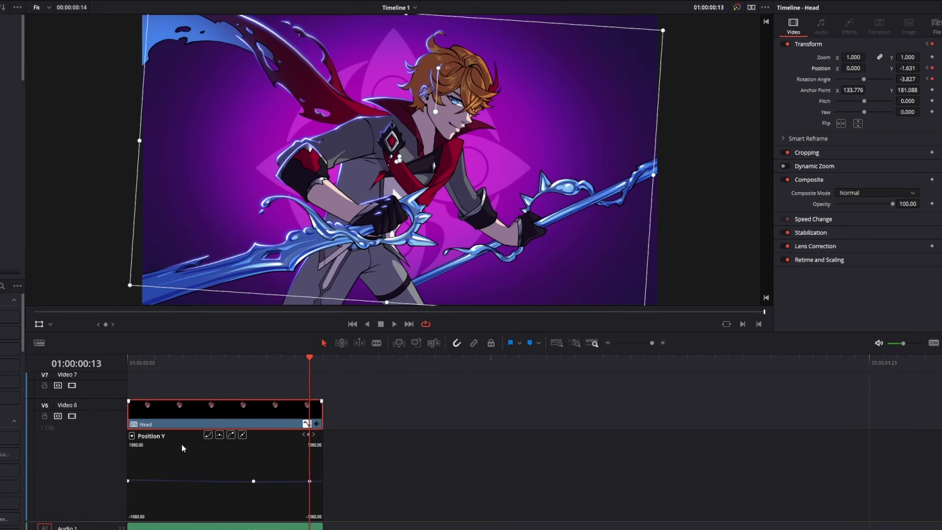
pyautogui.click(133, 365)
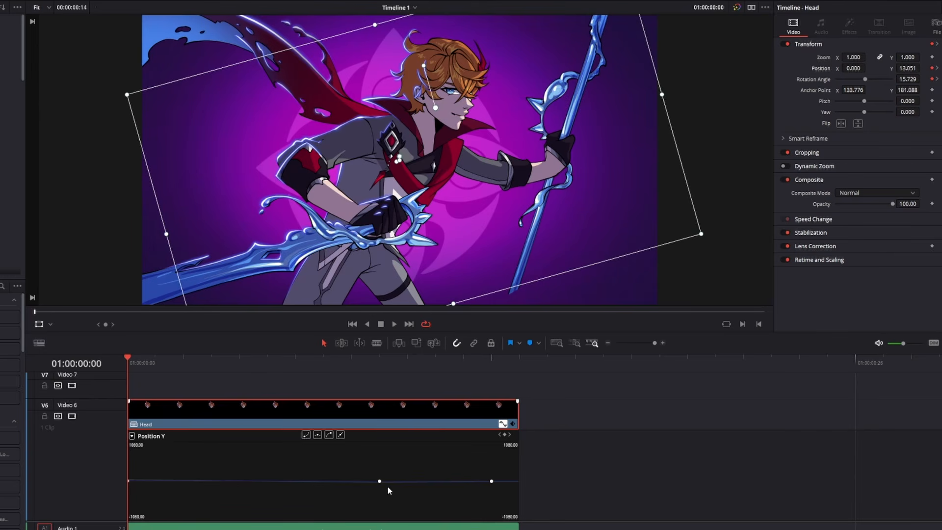
pyautogui.click(510, 435)
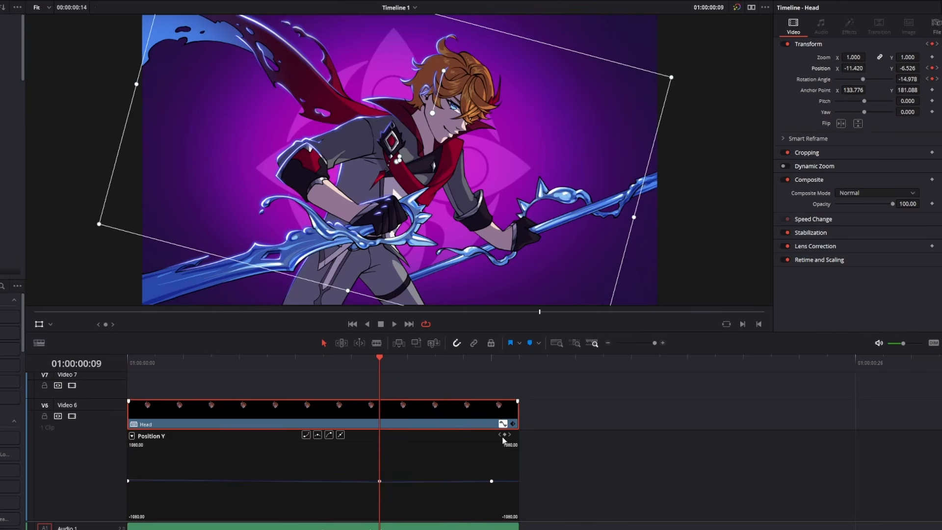
pyautogui.click(509, 435)
pyautogui.click(500, 436)
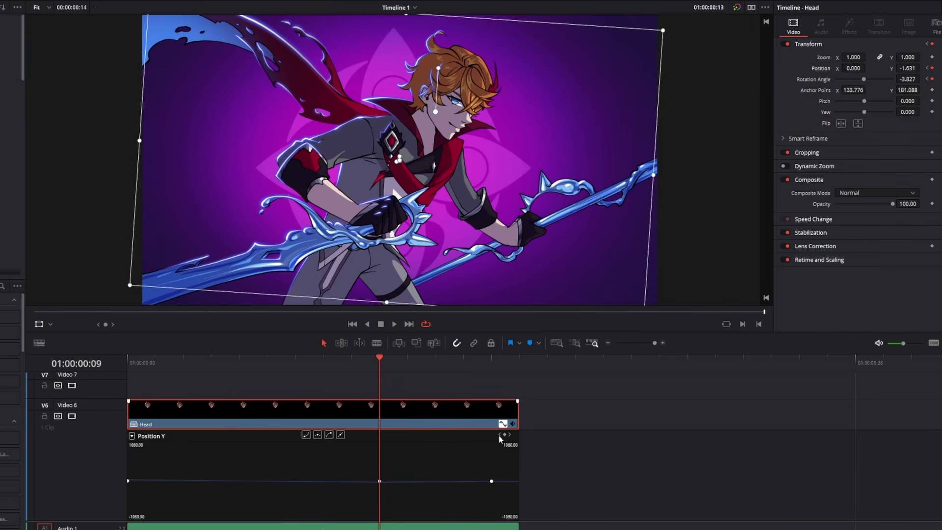
pyautogui.click(500, 435)
# Step: Display the Head clip's Rotation Angle curve and apply easing to the outgoing side of its first keyframe
pyautogui.click(132, 436)
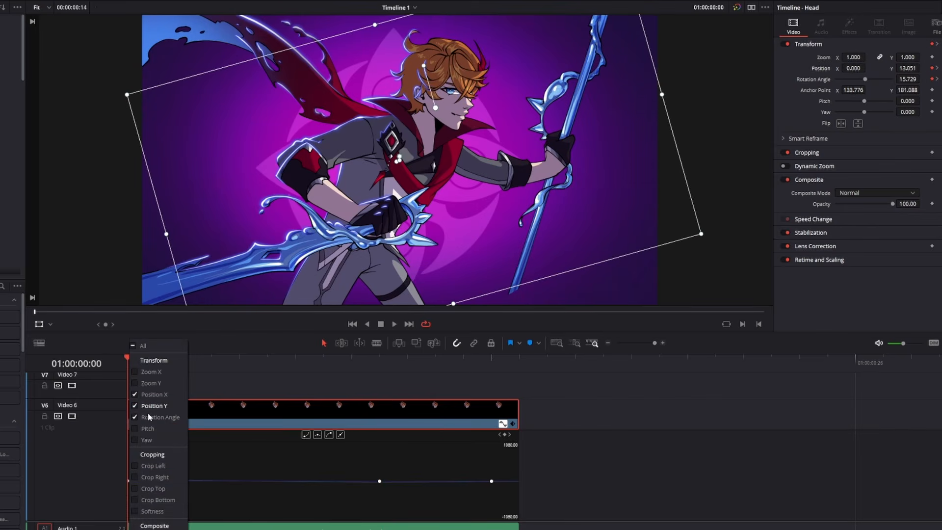
pyautogui.click(175, 418)
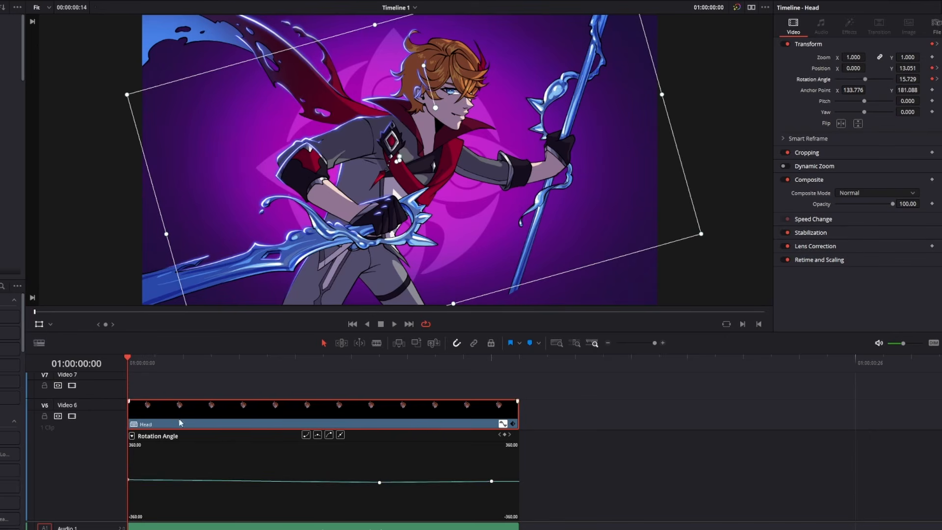
pyautogui.press('Down')
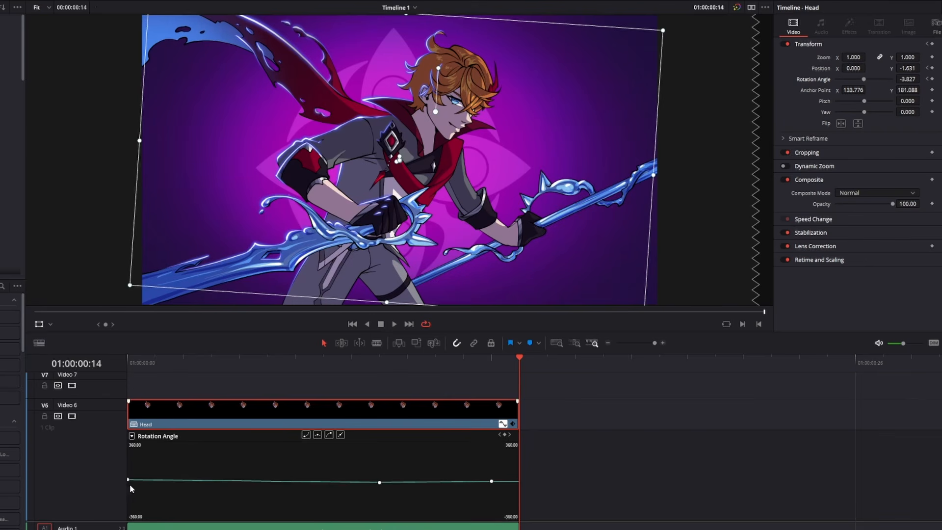
pyautogui.click(128, 479)
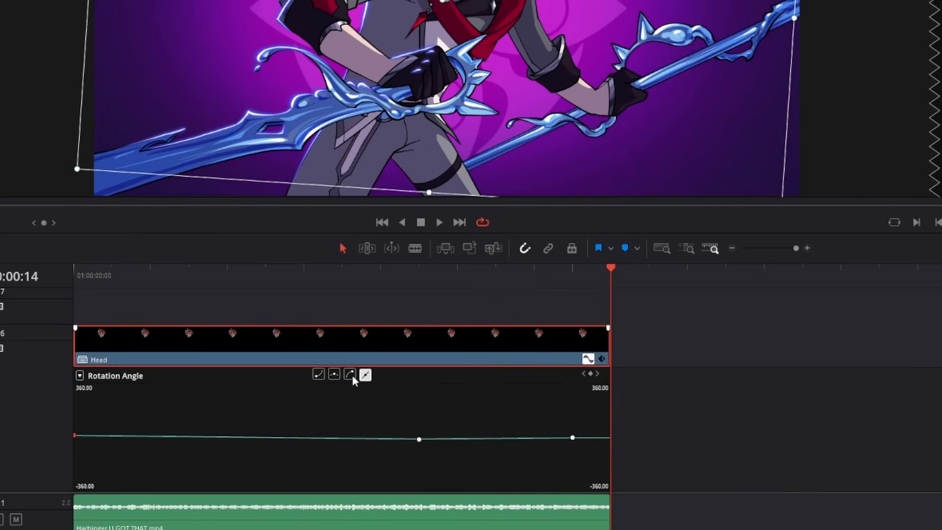
pyautogui.click(319, 375)
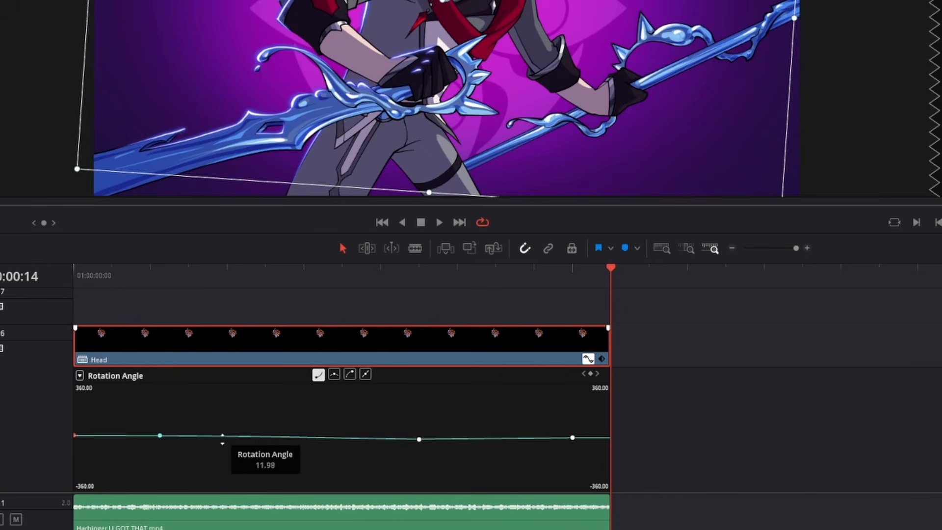
# Step: Try two-sided easing on the middle Rotation Angle keyframe, undo it, and try the opposite one-sided easing
pyautogui.click(419, 438)
pyautogui.click(334, 375)
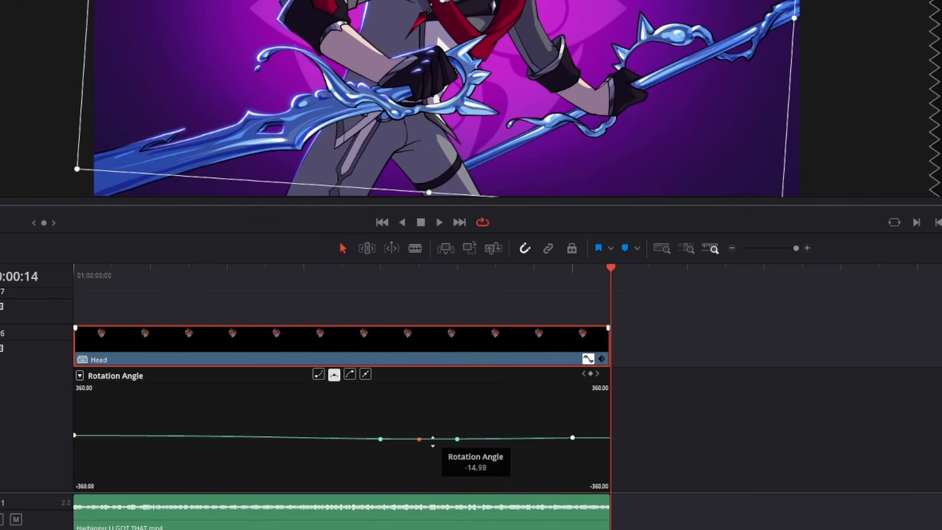
pyautogui.hotkey('ctrl', 'z')
pyautogui.click(350, 374)
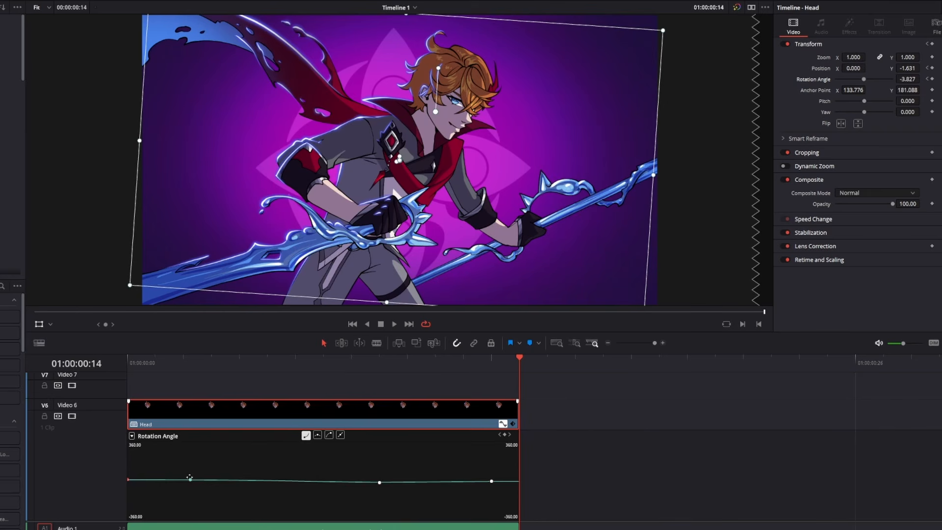
# Step: Try raising the first Rotation Angle keyframe's easing handle to bow the curve upward, and play the result
pyautogui.moveTo(190, 478); pyautogui.dragTo(191, 470)
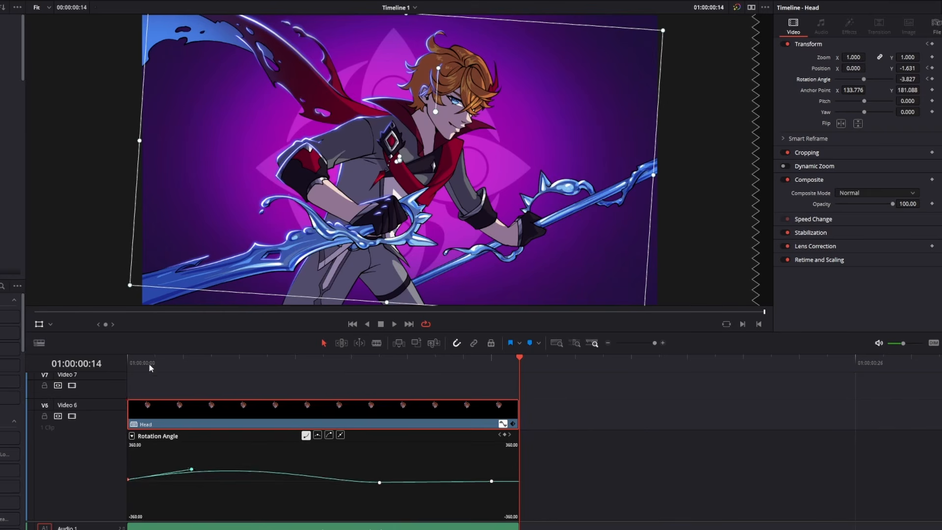
pyautogui.press('Home')
pyautogui.press('space')
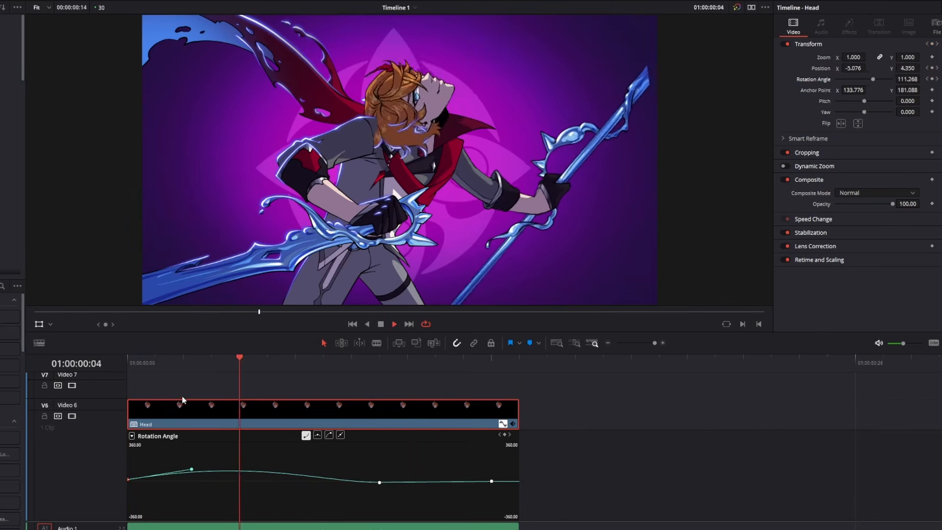
pyautogui.press('space')
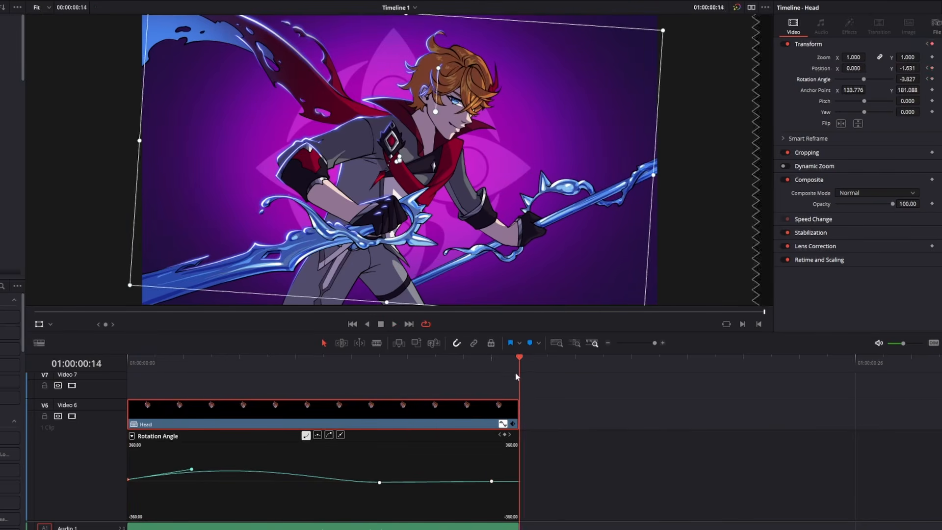
# Step: Lower the first Rotation Angle keyframe's easing handle to the middle keyframe's level and play the animation from the start
pyautogui.moveTo(192, 470); pyautogui.dragTo(194, 482)
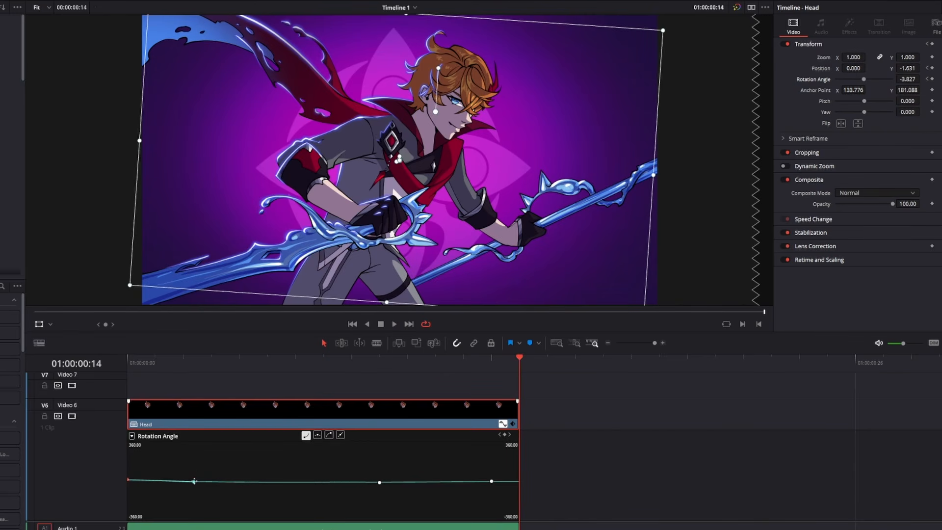
pyautogui.press('Home')
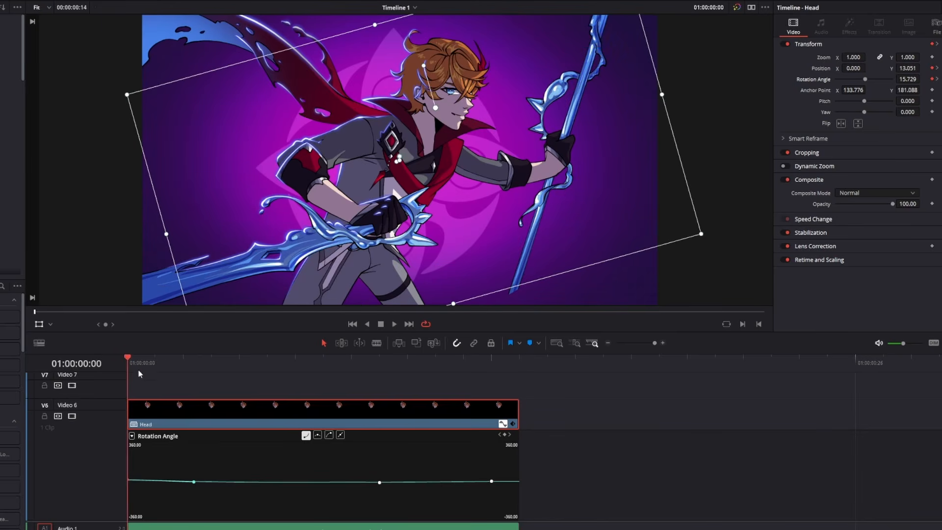
pyautogui.press('space')
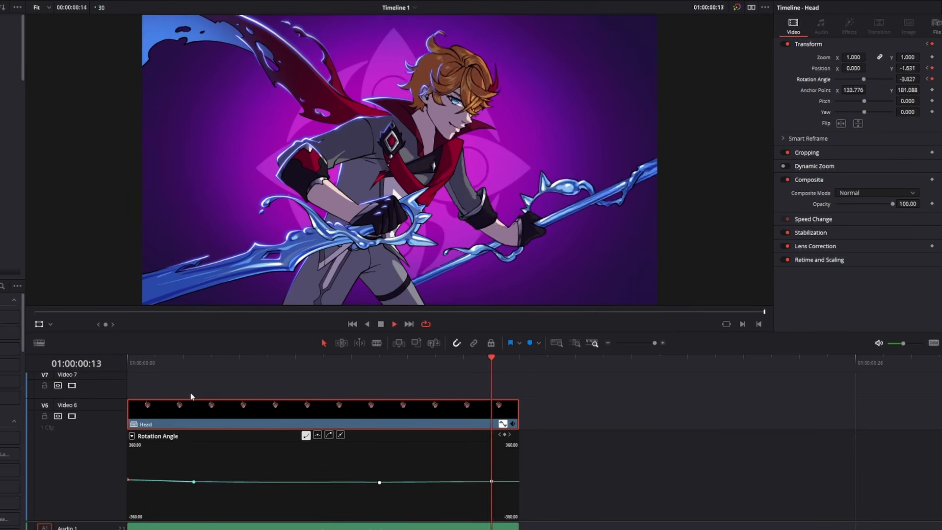
pyautogui.press('space')
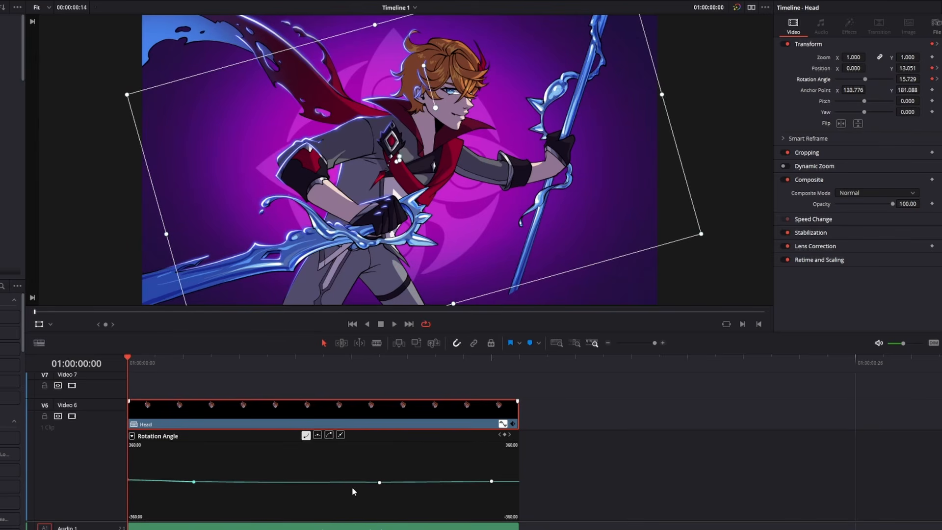
# Step: Apply the same outgoing easing to the first keyframes of the Head clip's Position X and Position Y curves, and play the result
pyautogui.click(378, 482)
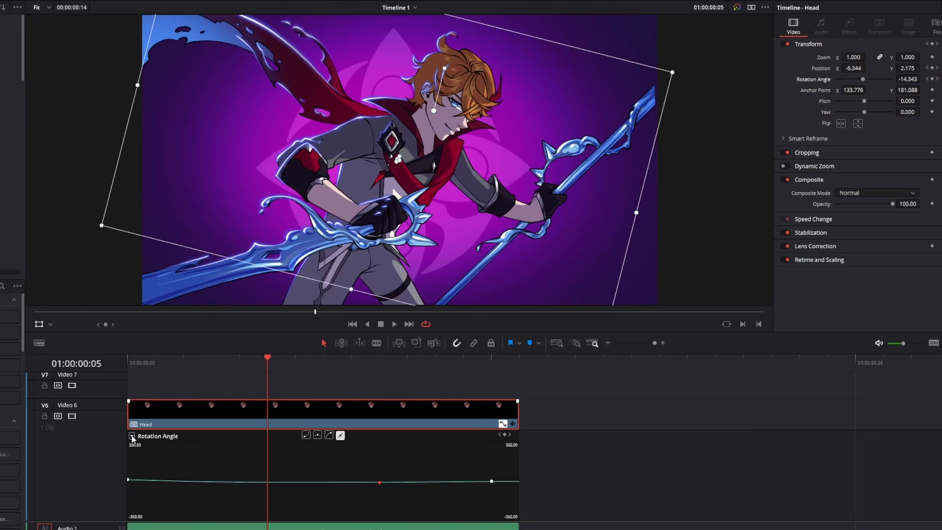
pyautogui.click(132, 437)
pyautogui.click(162, 399)
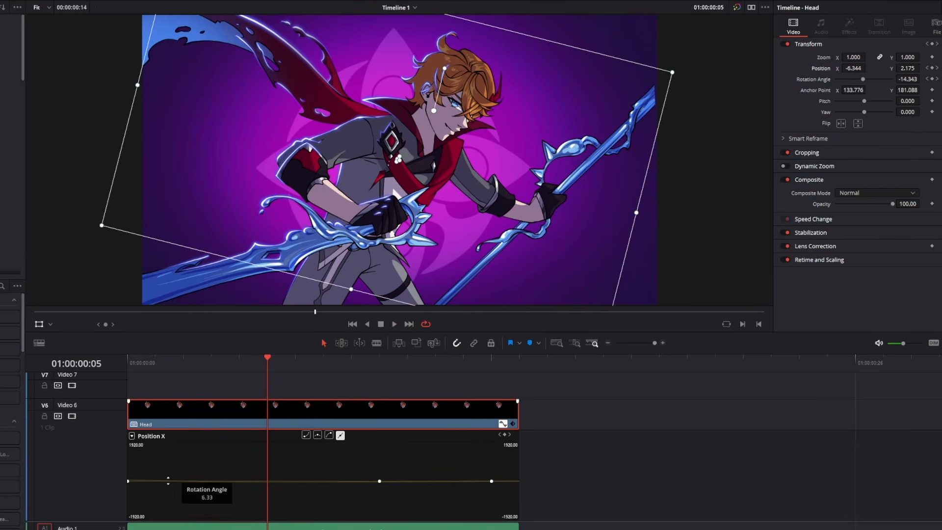
pyautogui.click(308, 436)
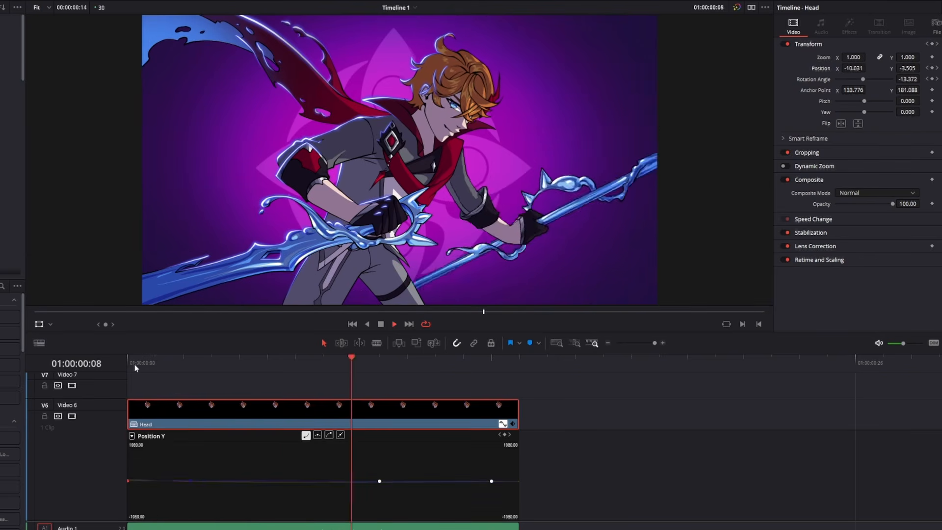
pyautogui.press('space')
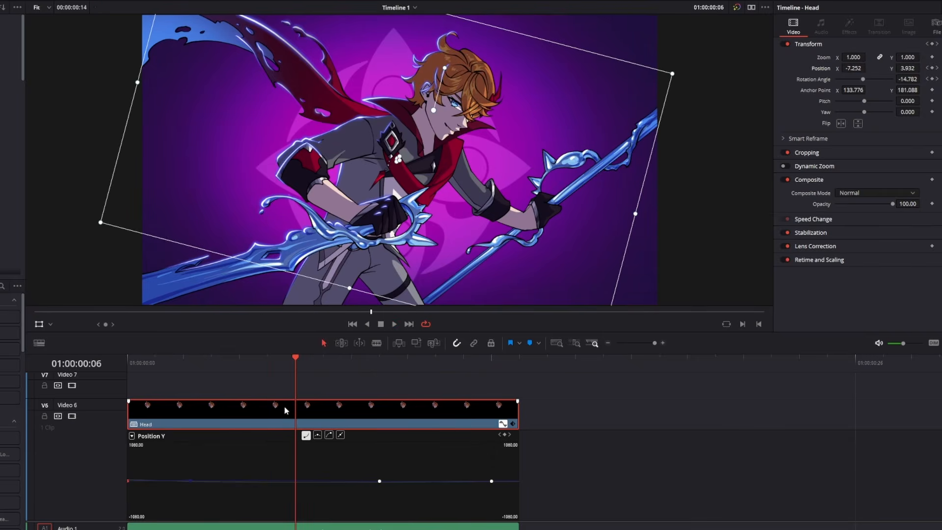
# Step: Collapse the Head clip's curves and apply outgoing easing to the first Rotation Angle keyframe of the Childe (3).PNG clip
pyautogui.click(503, 424)
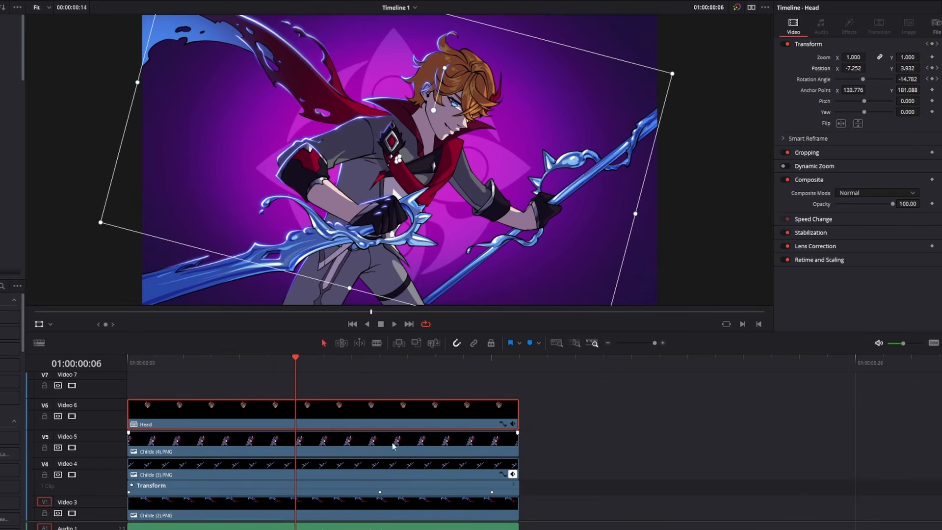
pyautogui.scroll(-3, 206, 419)
pyautogui.click(206, 418)
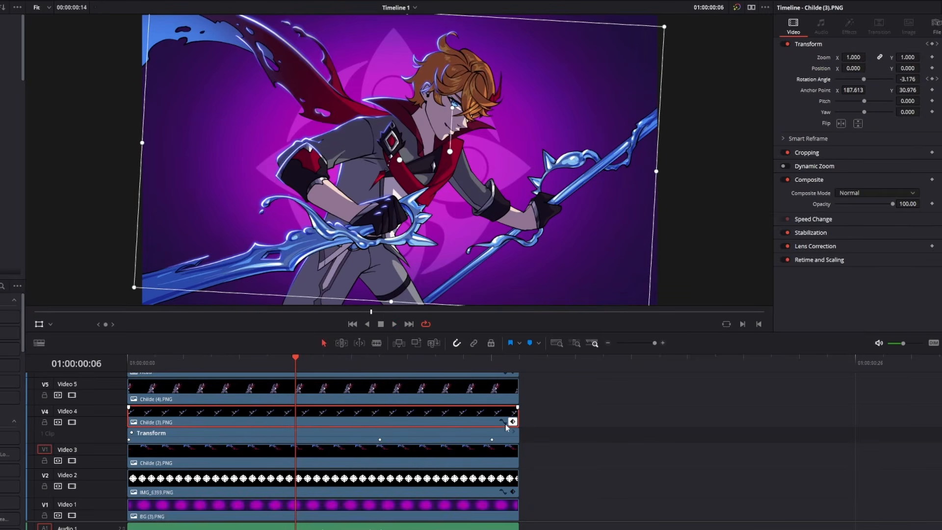
pyautogui.click(504, 422)
pyautogui.scroll(-2, 290, 437)
pyautogui.scroll(1, 227, 432)
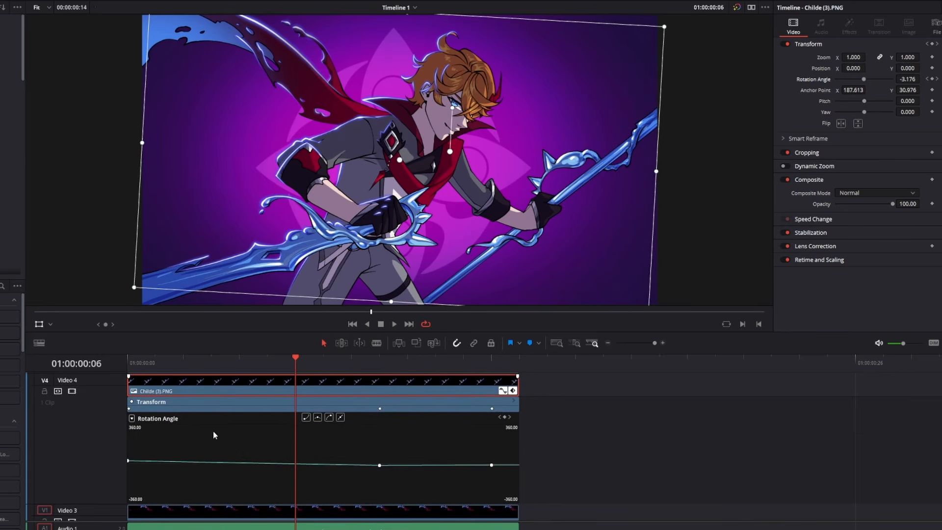
pyautogui.click(128, 461)
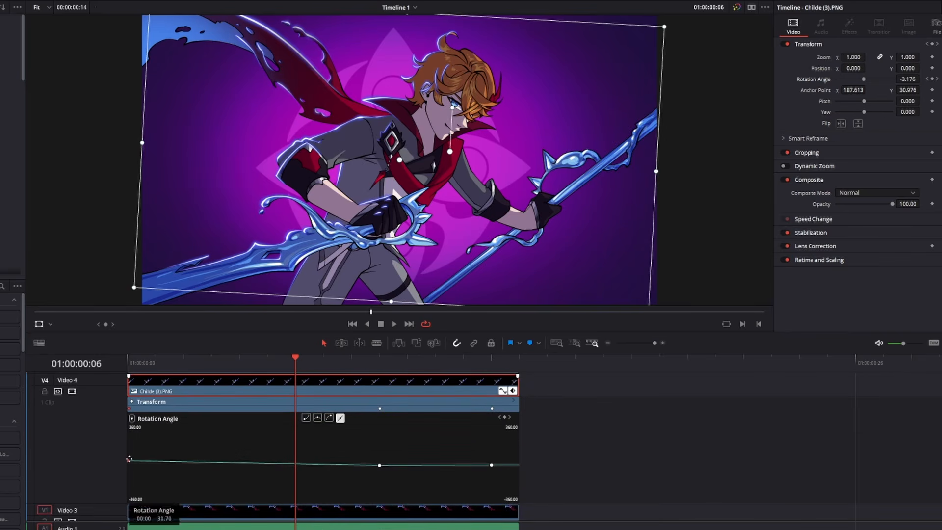
pyautogui.click(306, 418)
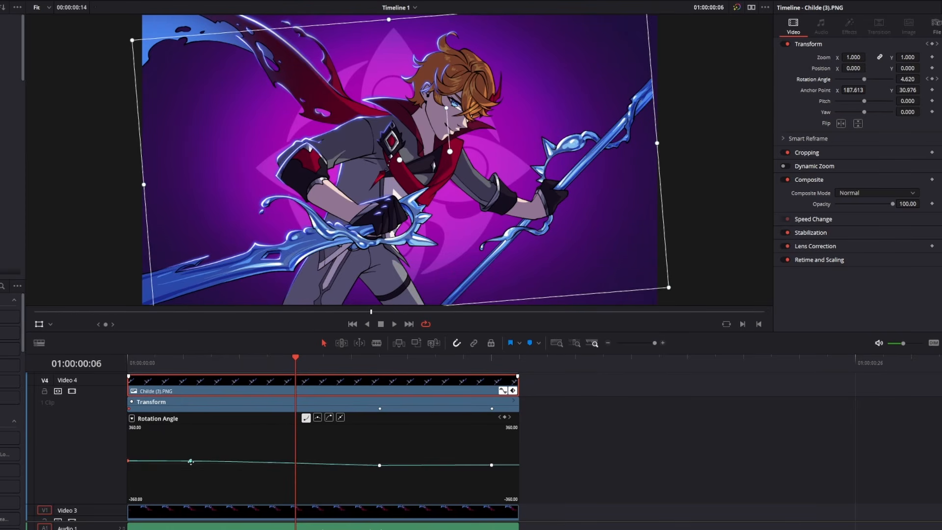
# Step: Try lowering the first Rotation Angle keyframe's easing handle to the middle keyframe's level, and play the animation from the start
pyautogui.moveTo(191, 462); pyautogui.dragTo(189, 466)
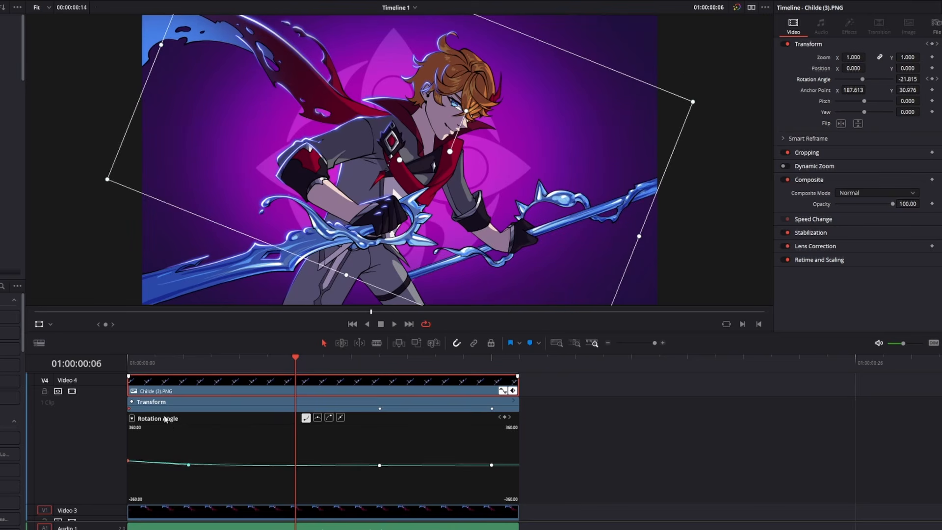
pyautogui.click(138, 364)
pyautogui.press('space')
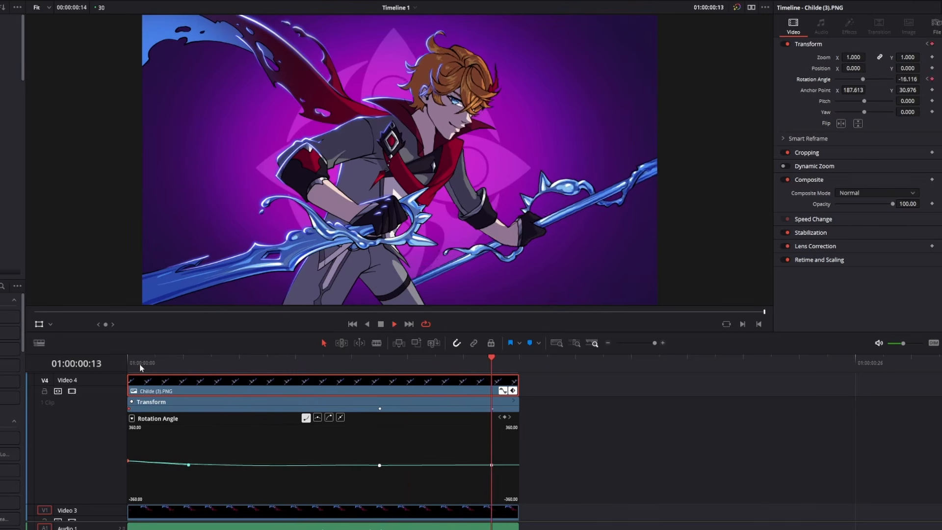
pyautogui.press('space')
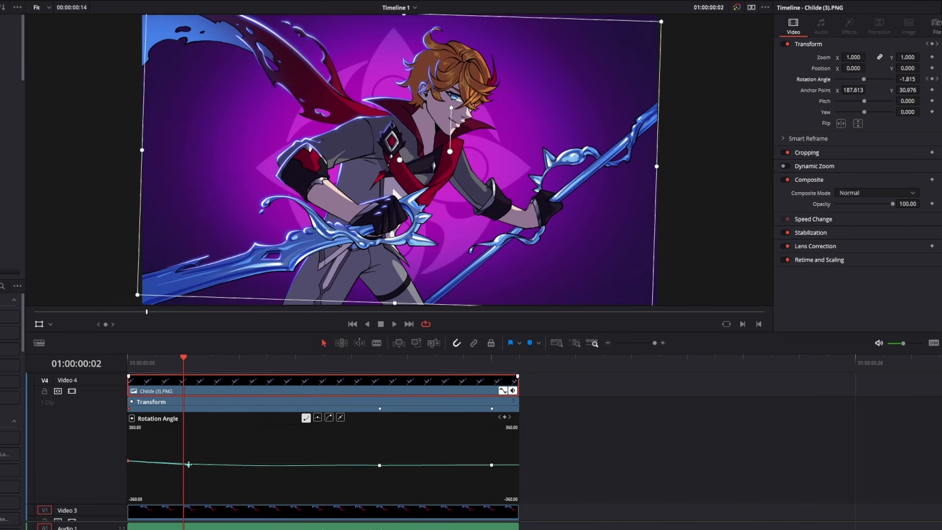
# Step: Try pulling the Childe (3).PNG rotation easing handle well below the middle keyframe to exaggerate the arm swing, and play the result
pyautogui.moveTo(189, 464); pyautogui.dragTo(193, 474)
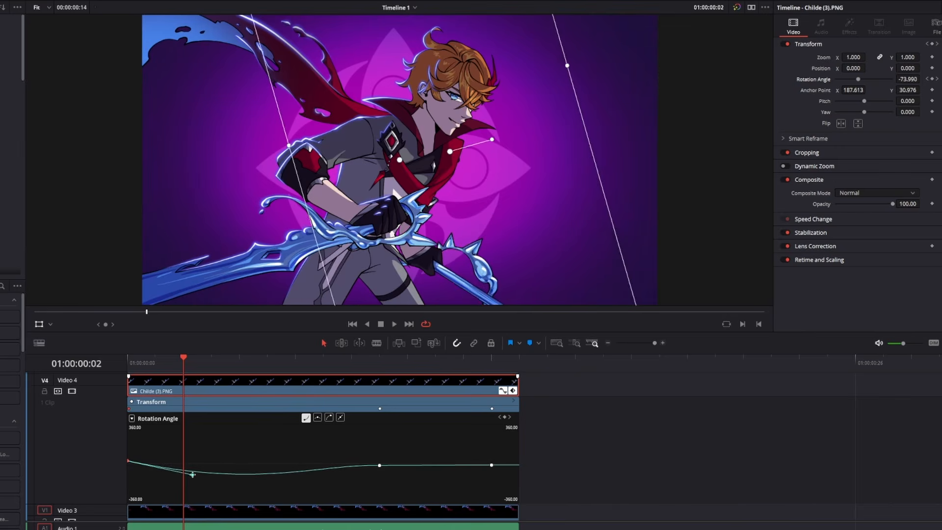
pyautogui.click(131, 364)
pyautogui.press('space')
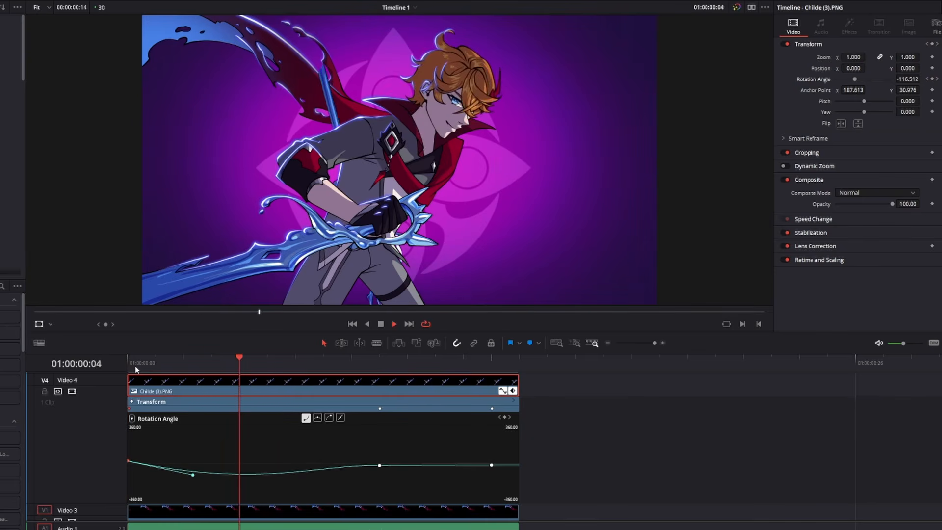
pyautogui.press('space')
# Step: Raise the rotation easing handle to just below the middle keyframe's level and play the animation from the start
pyautogui.moveTo(193, 475); pyautogui.dragTo(193, 468)
pyautogui.click(130, 366)
pyautogui.press('space')
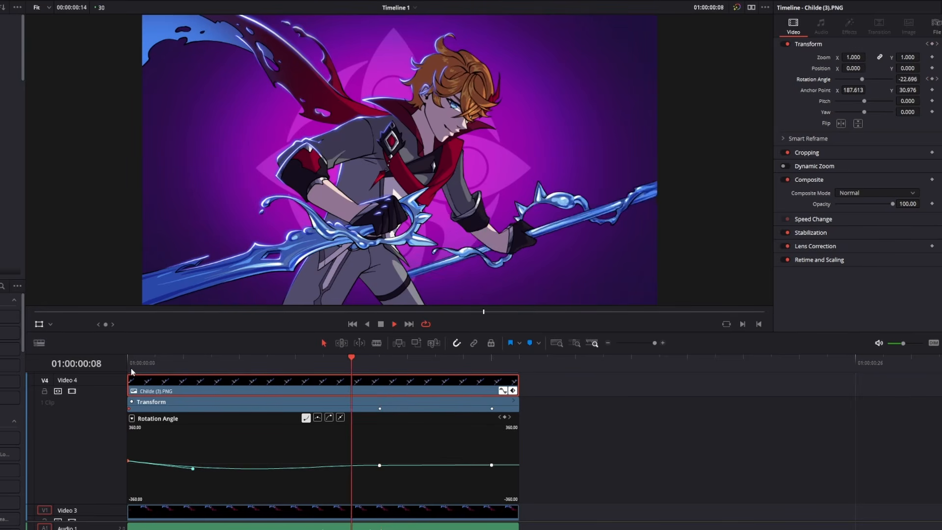
pyautogui.press('space')
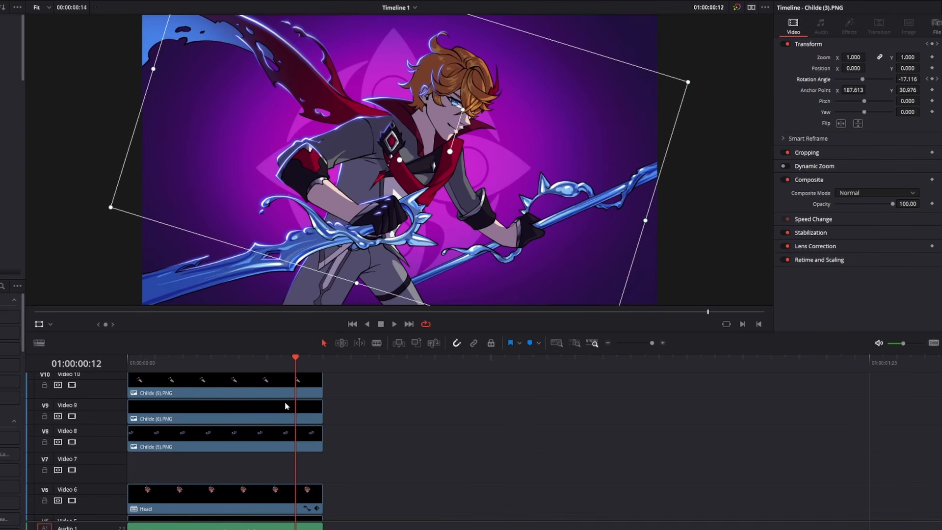
# Step: Combine all character clips from Video 3 upward into a compound clip named Character, leaving out the two background layers
pyautogui.scroll(3, 285, 396)
pyautogui.moveTo(411, 387); pyautogui.dragTo(226, 460)
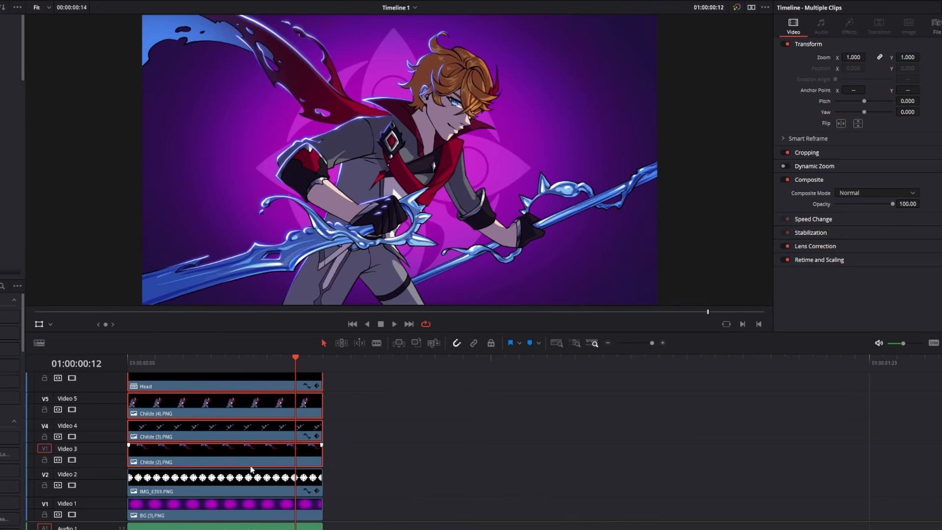
pyautogui.rightClick(239, 452)
pyautogui.click(290, 209)
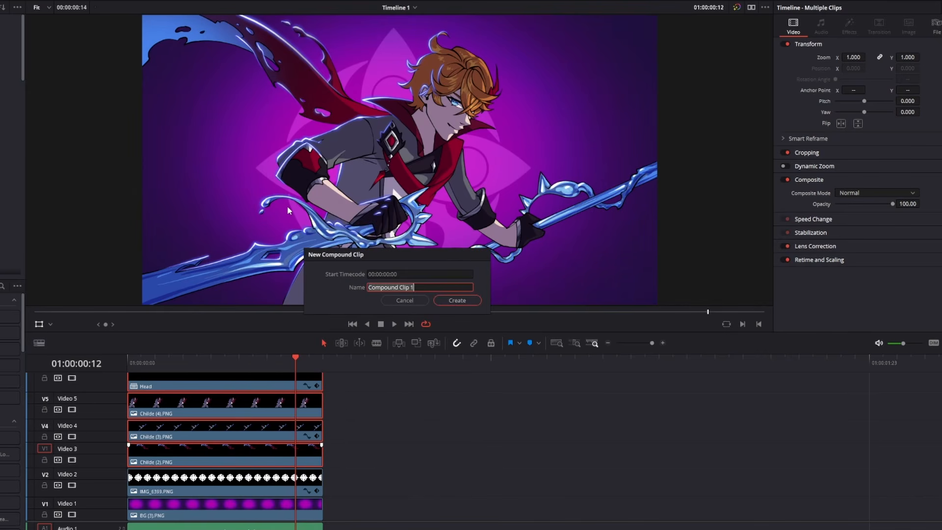
pyautogui.press('BackSpace')
pyautogui.write('Vha')
pyautogui.press('BackSpace')
pyautogui.press('BackSpace')
pyautogui.write('Character')
pyautogui.press('Return')
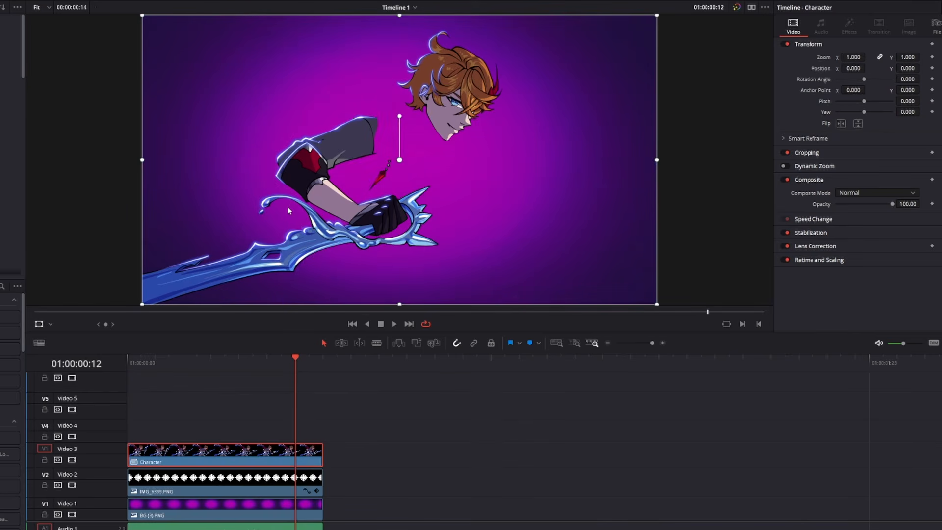
# Step: Play the animation from the start to check the combined Character clip
pyautogui.moveTo(206, 365); pyautogui.dragTo(137, 367)
pyautogui.press('space')
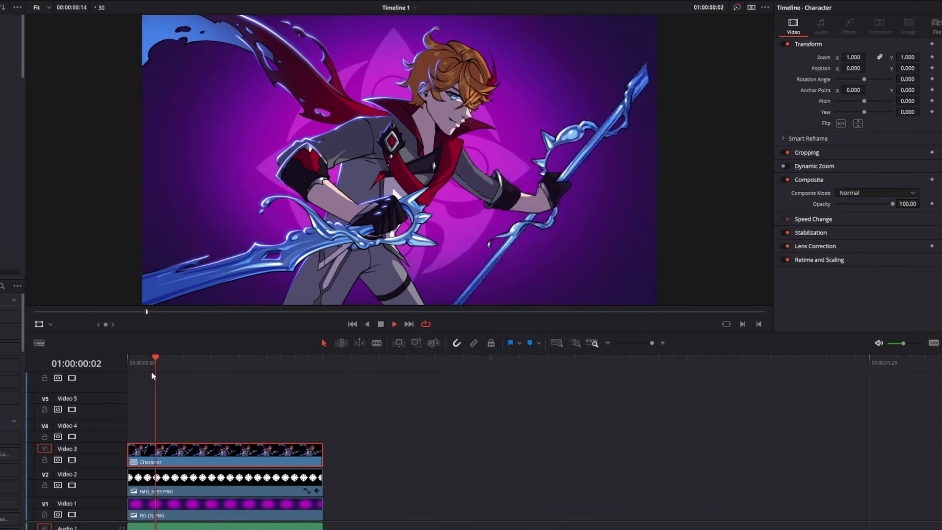
pyautogui.press('space')
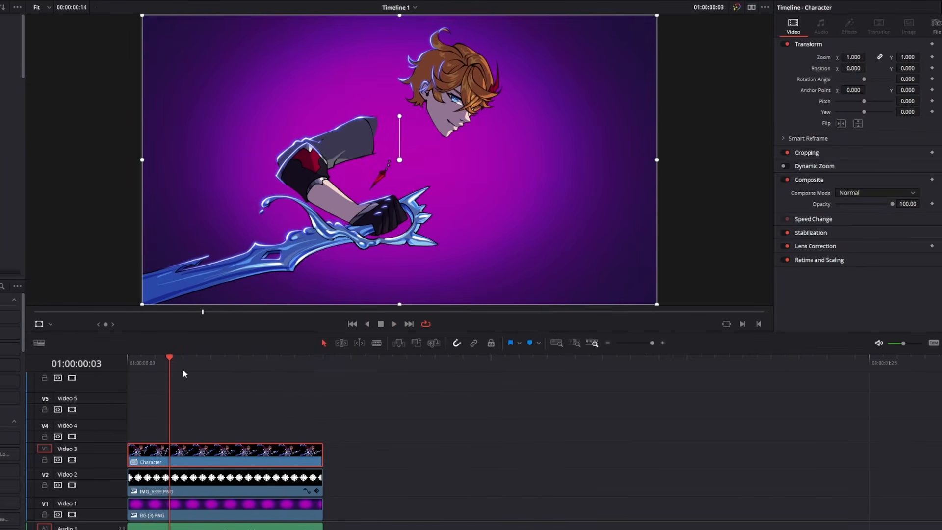
pyautogui.moveTo(180, 368); pyautogui.dragTo(135, 381)
pyautogui.press('space')
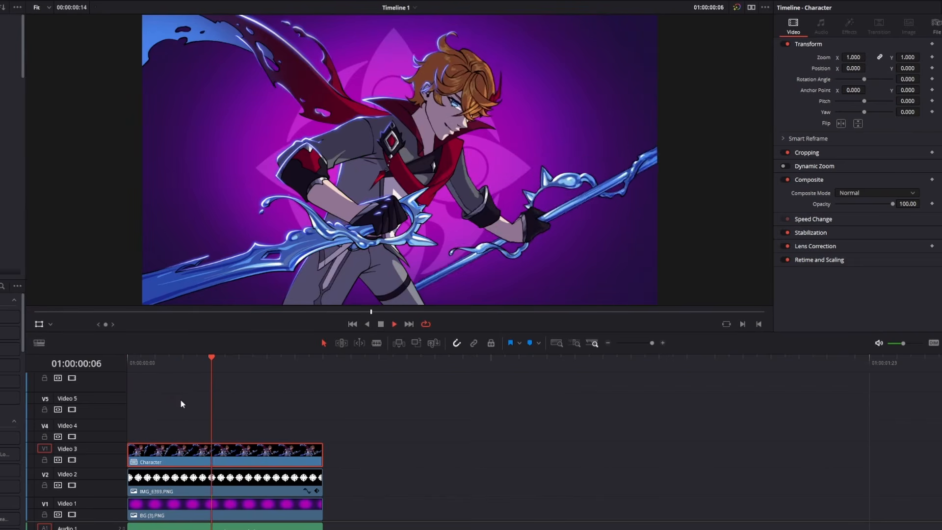
pyautogui.press('space')
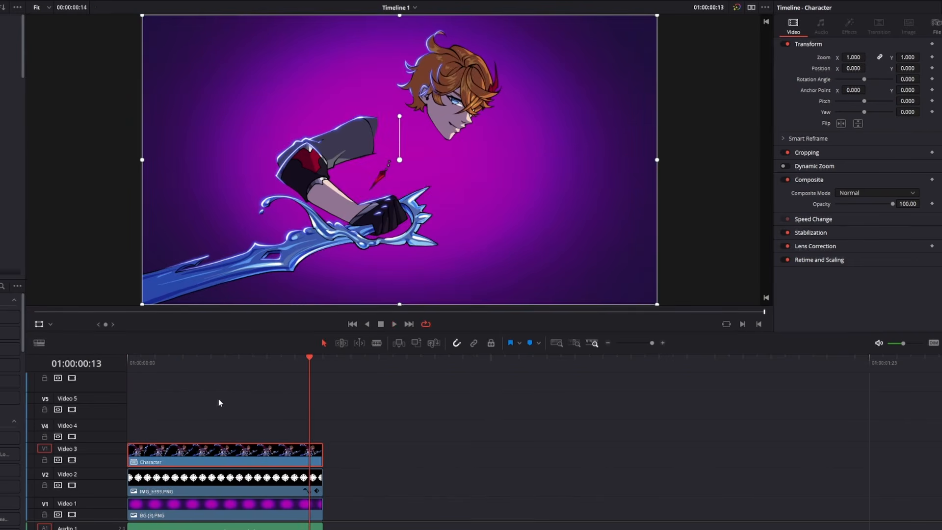
pyautogui.press('Home')
pyautogui.click(180, 369)
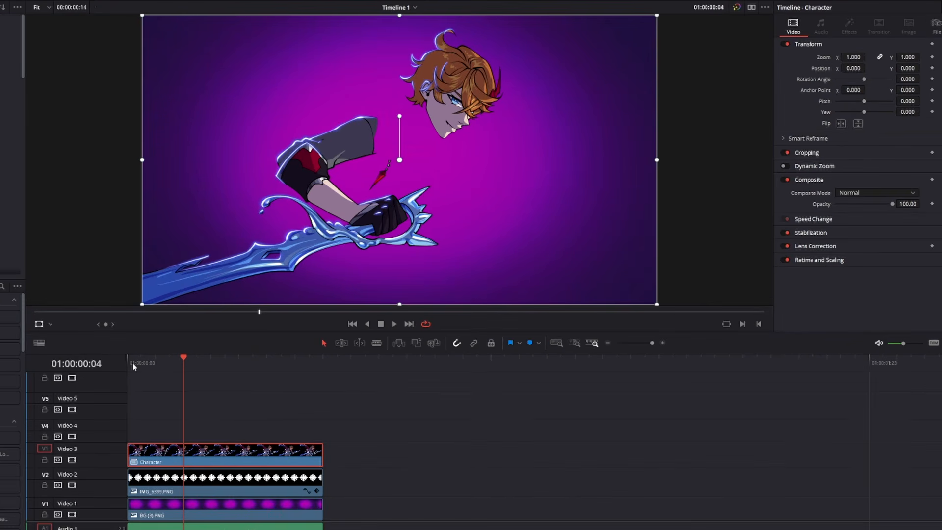
# Step: Add Position keyframes to the Character clip at the first frame, frame 13 and frame 9
pyautogui.click(133, 363)
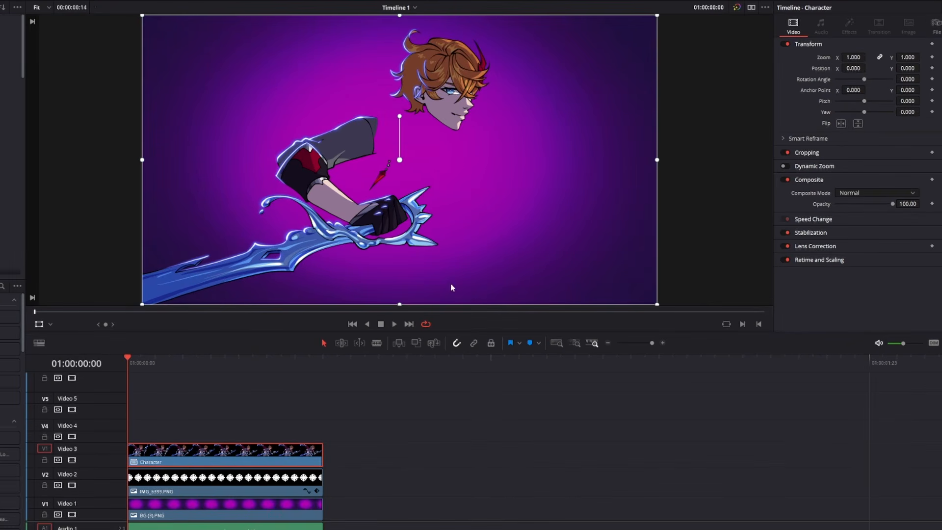
pyautogui.click(932, 68)
pyautogui.click(312, 364)
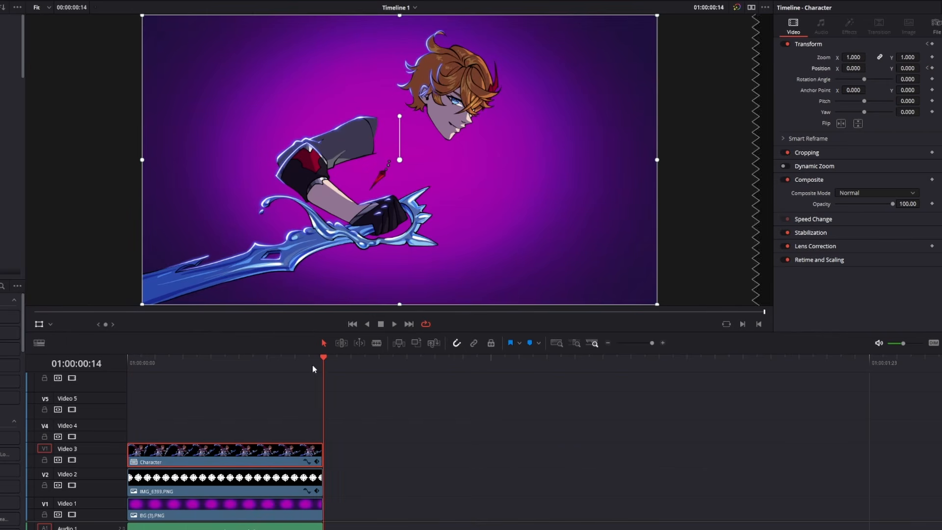
pyautogui.click(237, 364)
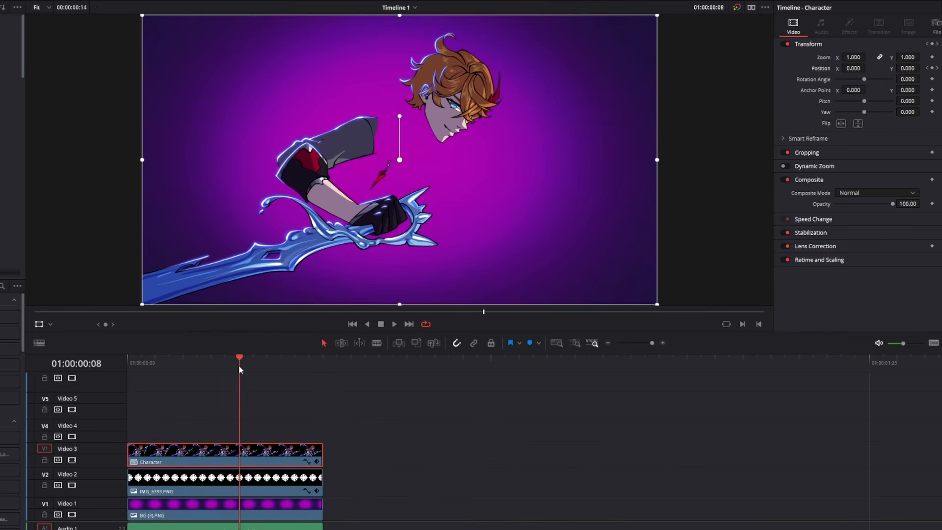
pyautogui.click(229, 366)
pyautogui.press('Left')
pyautogui.press('Right')
pyautogui.press('Right')
pyautogui.press('Right')
pyautogui.press('Right')
pyautogui.press('Left')
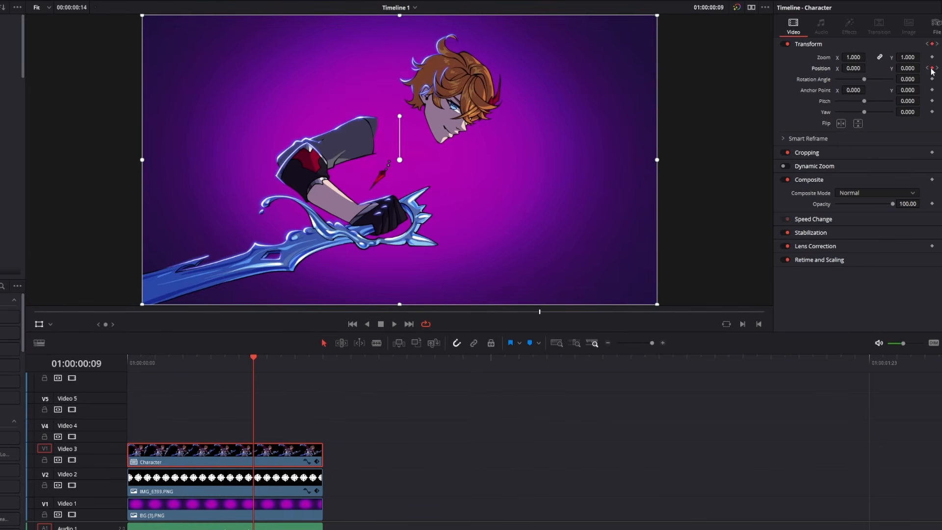
# Step: Set the Character clip's Position X to 448 at the first keyframe and -51 at the frame 9 keyframe, and play the result
pyautogui.press('Home')
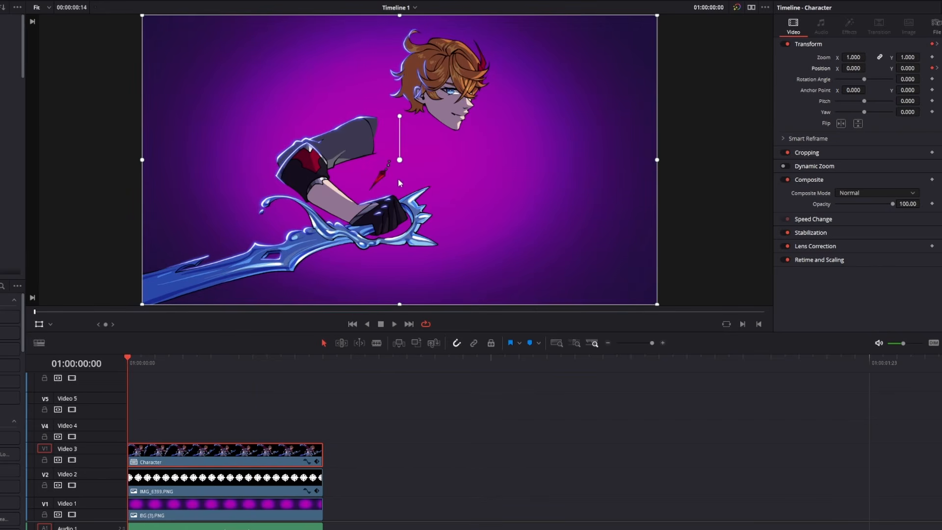
pyautogui.moveTo(868, 68); pyautogui.dragTo(868, 68)
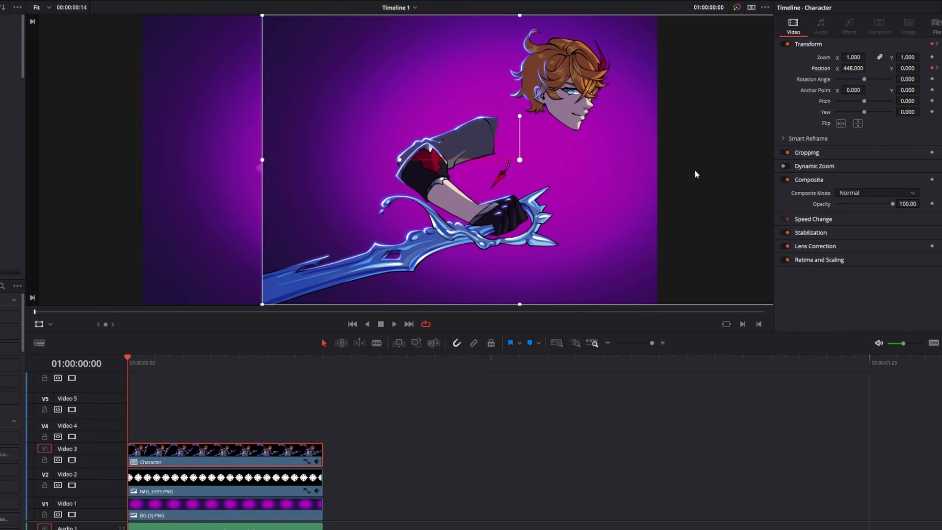
pyautogui.click(937, 72)
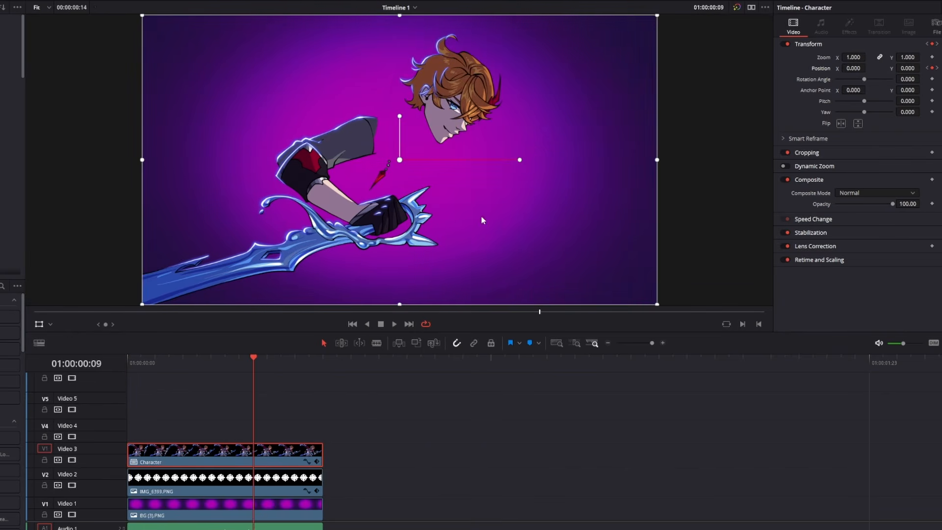
pyautogui.moveTo(853, 68); pyautogui.dragTo(828, 68)
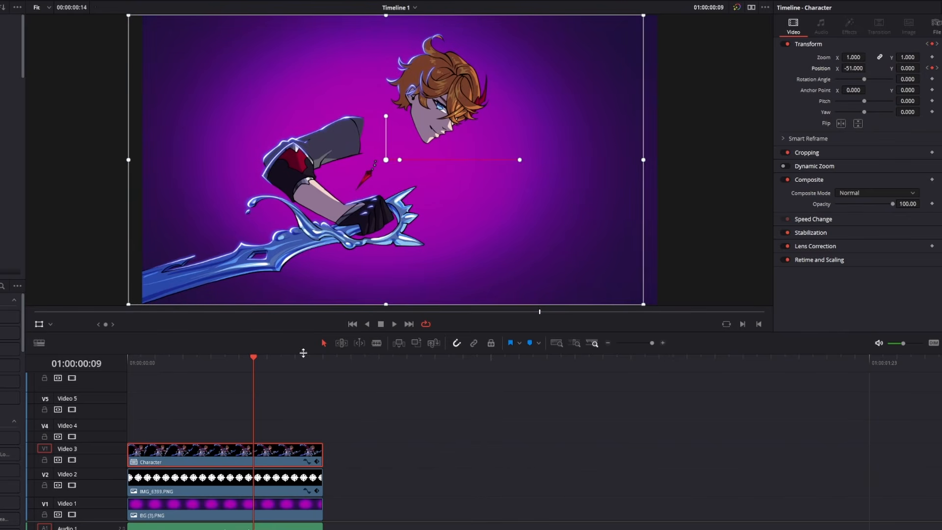
pyautogui.click(317, 363)
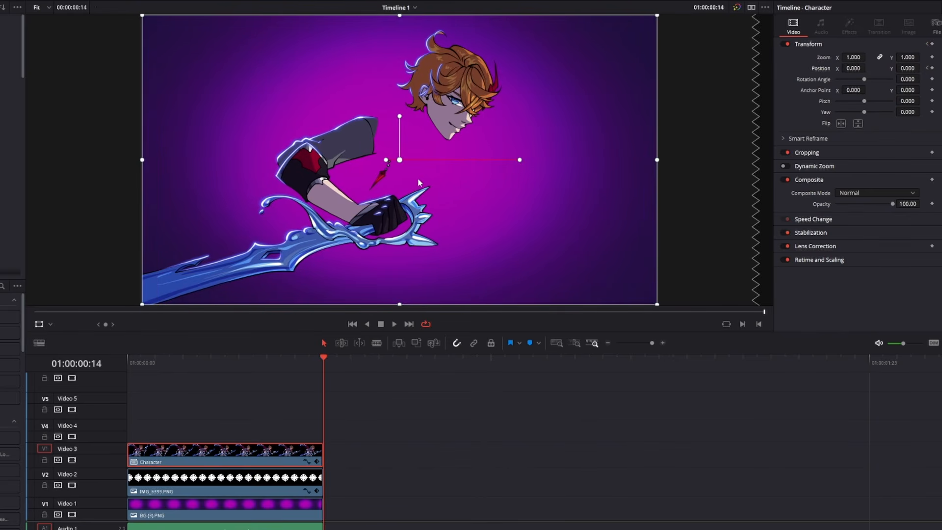
pyautogui.click(131, 364)
pyautogui.press('space')
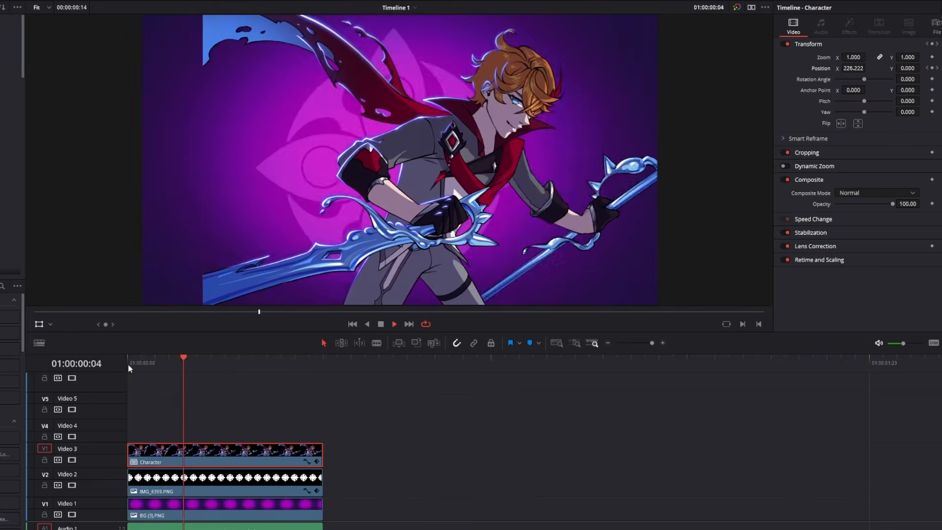
# Step: Reduce the Character clip's Position X at the first keyframe to about 190 and play the animation
pyautogui.click(126, 369)
pyautogui.moveTo(858, 68); pyautogui.dragTo(827, 68)
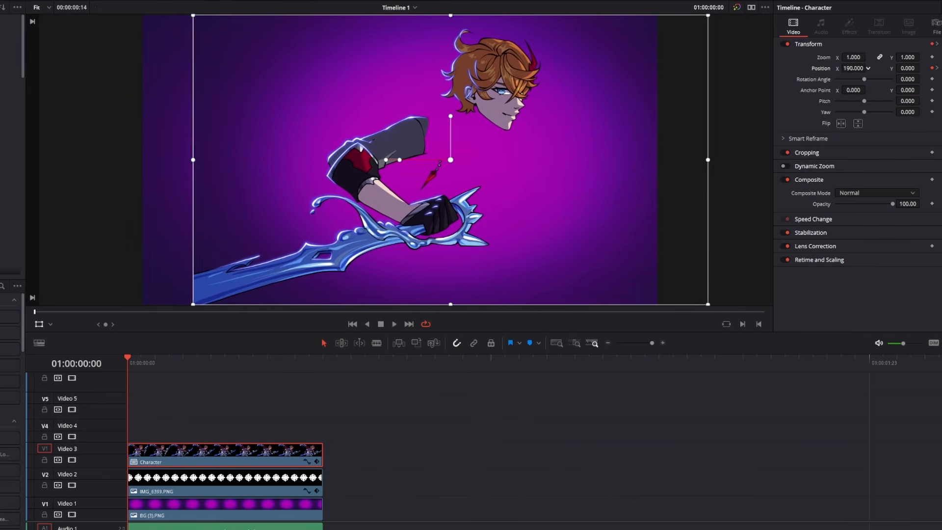
pyautogui.press('space')
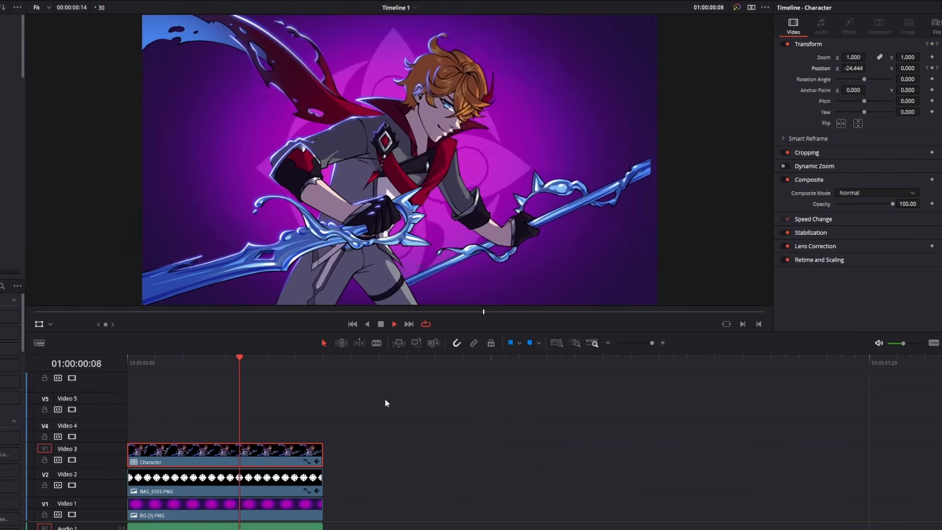
pyautogui.press('space')
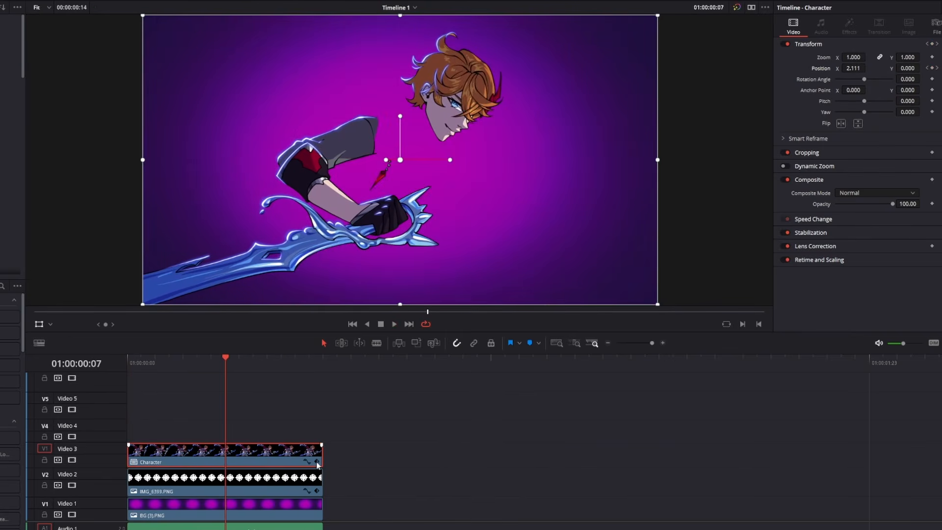
# Step: Apply outgoing easing to the Character clip's first Position X keyframe, lower its handle slightly, play the result and collapse the curve
pyautogui.click(307, 461)
pyautogui.click(129, 461)
pyautogui.click(209, 417)
pyautogui.click(662, 343)
pyautogui.moveTo(190, 460); pyautogui.dragTo(191, 463)
pyautogui.press('space')
pyautogui.press('space')
pyautogui.press('space')
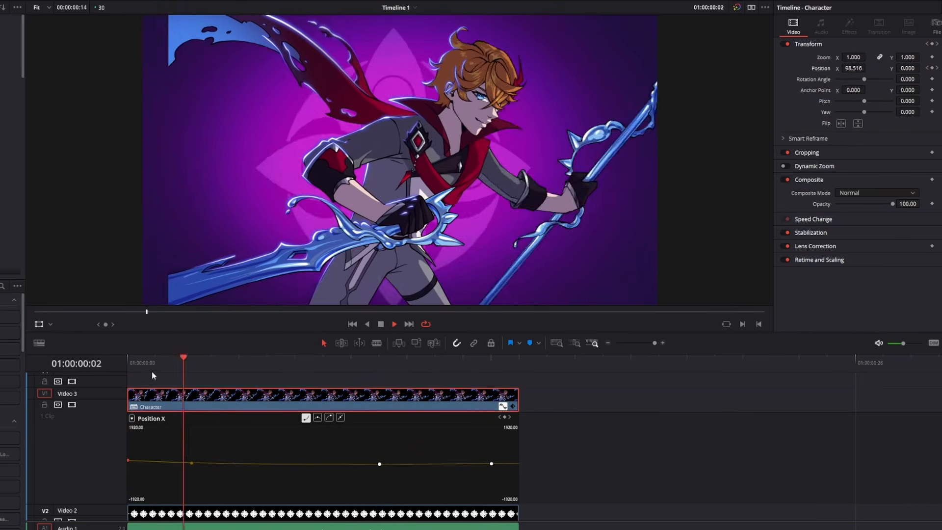
pyautogui.click(503, 406)
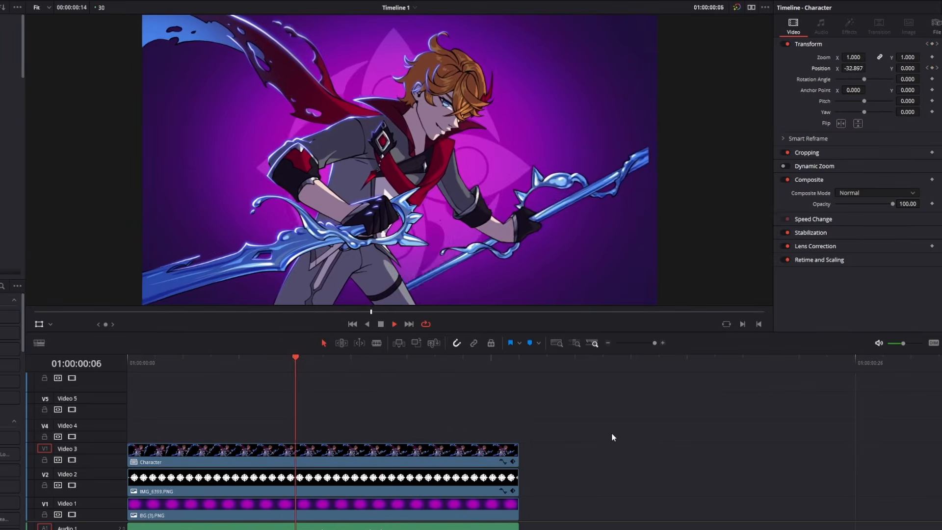
# Step: Copy the Character clip, paste the duplicate on Video 3 after the original, and scrub through the timeline
pyautogui.press('space')
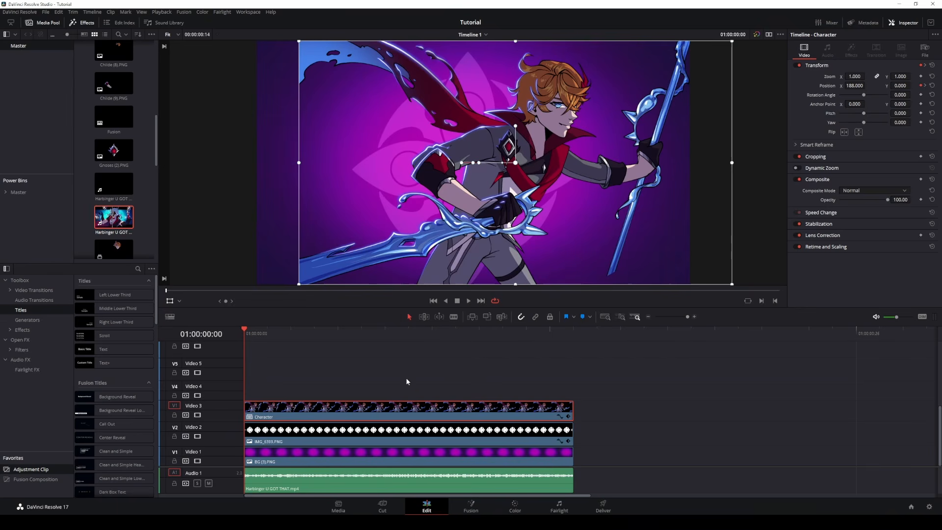
pyautogui.rightClick(357, 414)
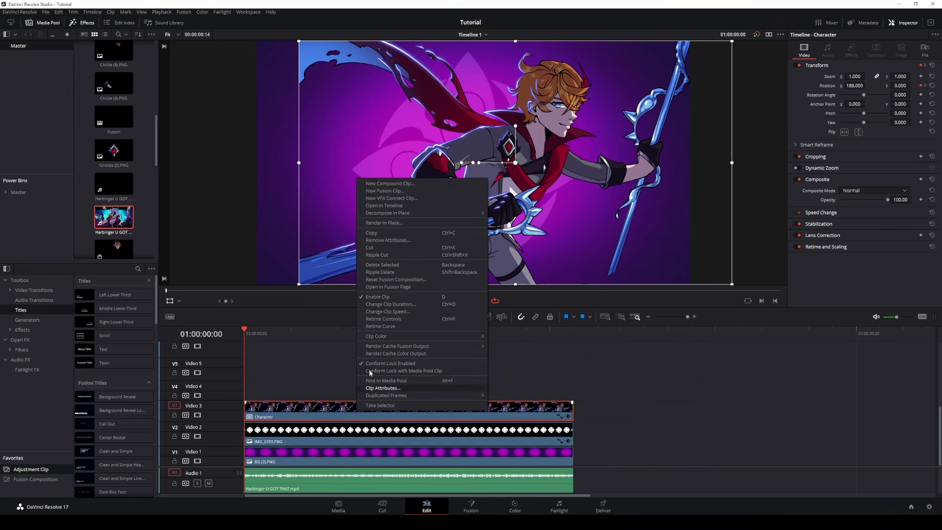
pyautogui.click(381, 233)
pyautogui.press('Down')
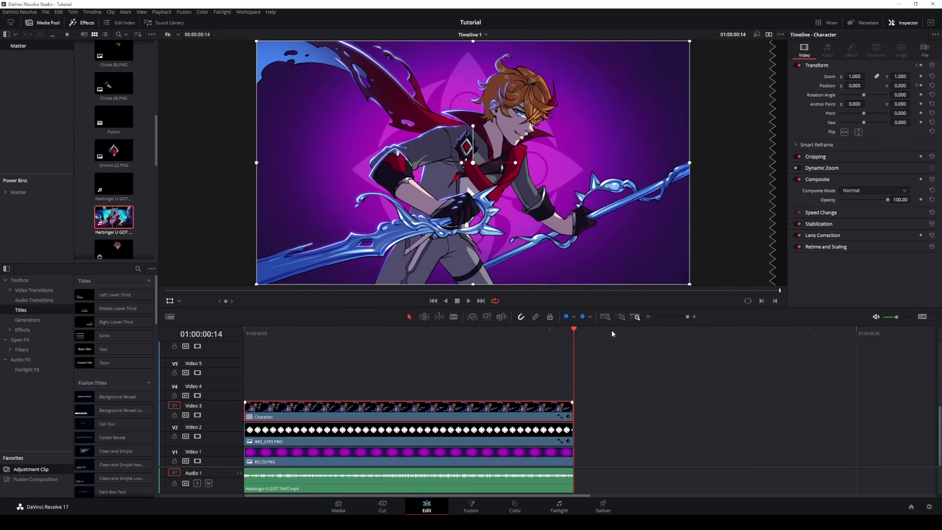
pyautogui.hotkey('ctrl', 'v')
pyautogui.click(451, 413)
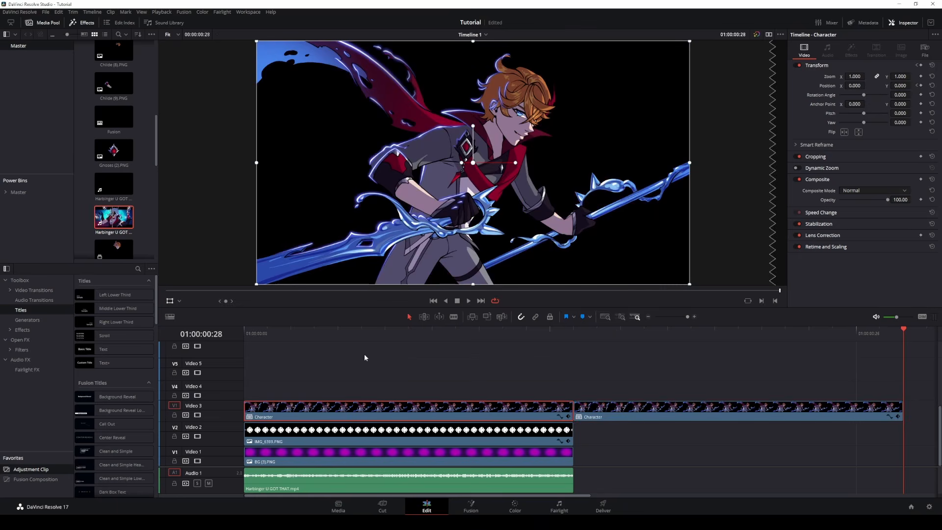
pyautogui.click(338, 334)
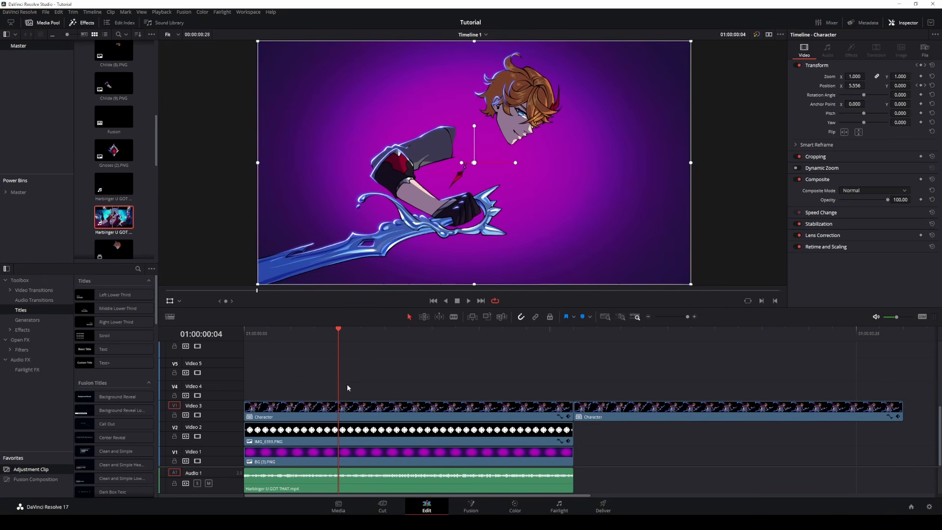
pyautogui.moveTo(246, 335); pyautogui.dragTo(499, 355)
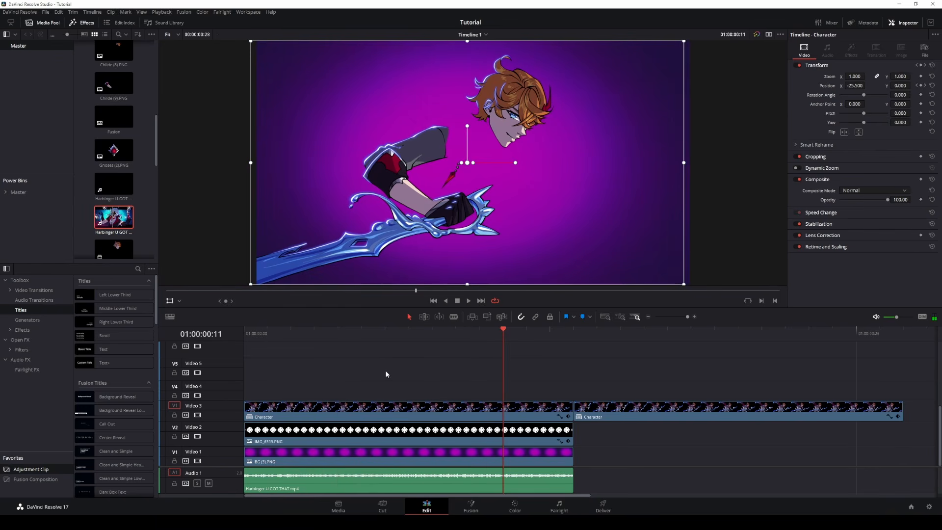
pyautogui.press('Down')
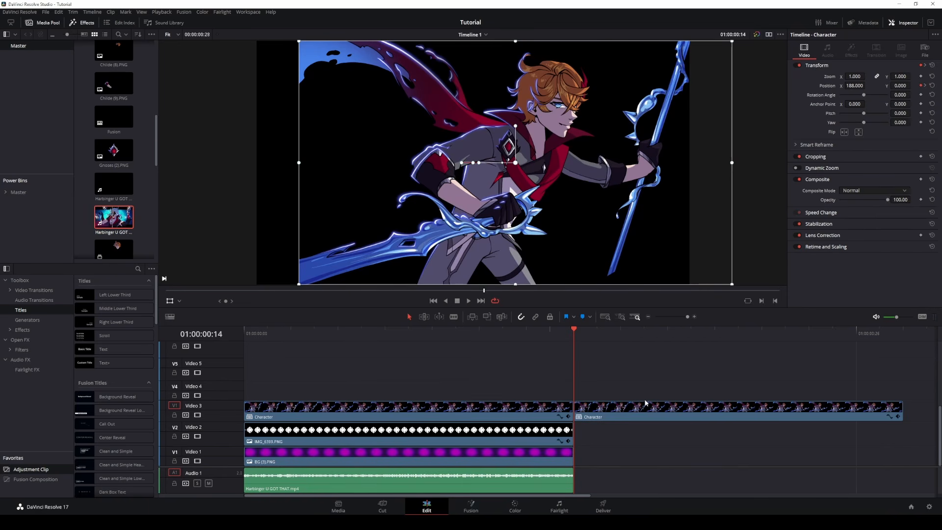
# Step: Decompose the original Character compound clip in place using clips only, review its restored layers and play the timeline
pyautogui.click(362, 332)
pyautogui.rightClick(430, 408)
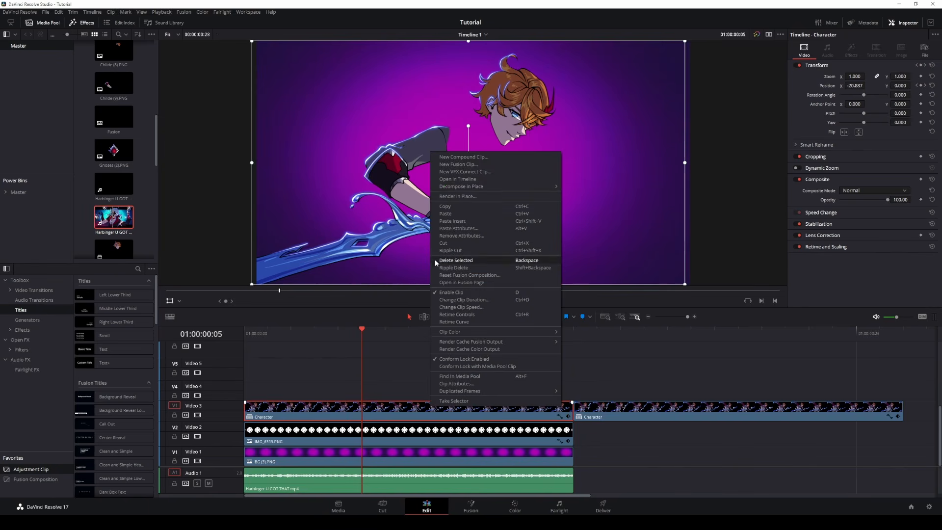
pyautogui.moveTo(496, 187)
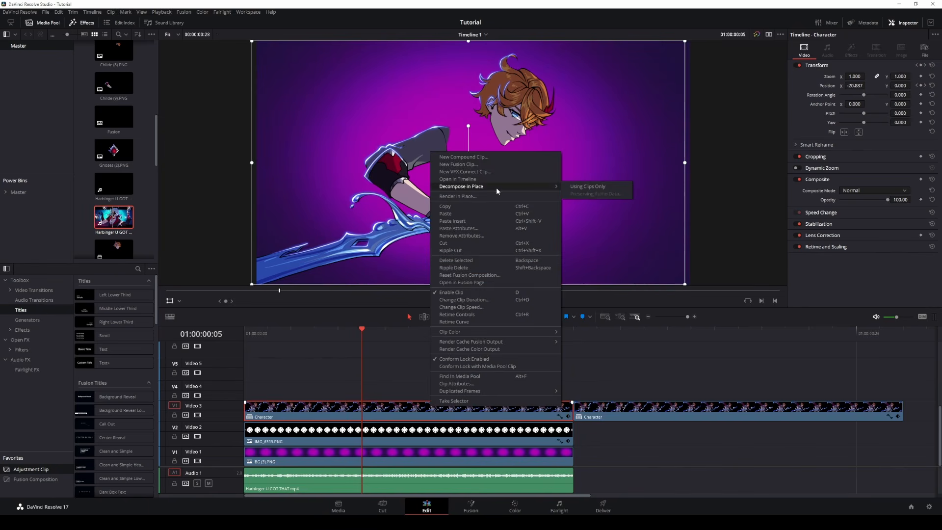
pyautogui.click(599, 187)
pyautogui.scroll(4, 427, 391)
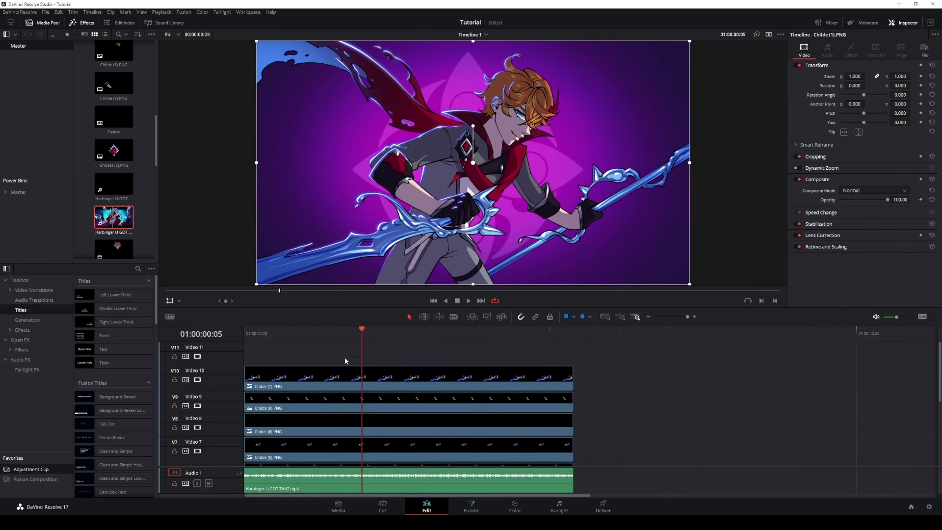
pyautogui.scroll(-4, 358, 351)
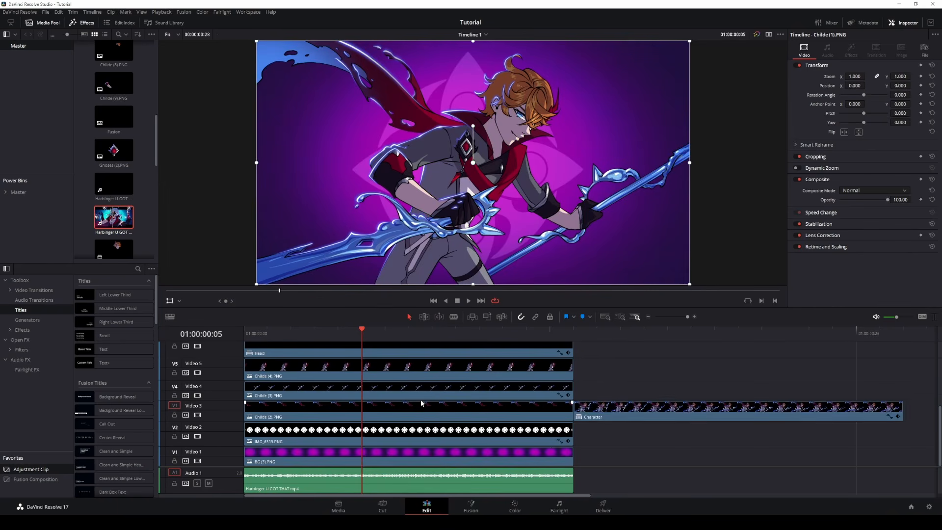
pyautogui.press('space')
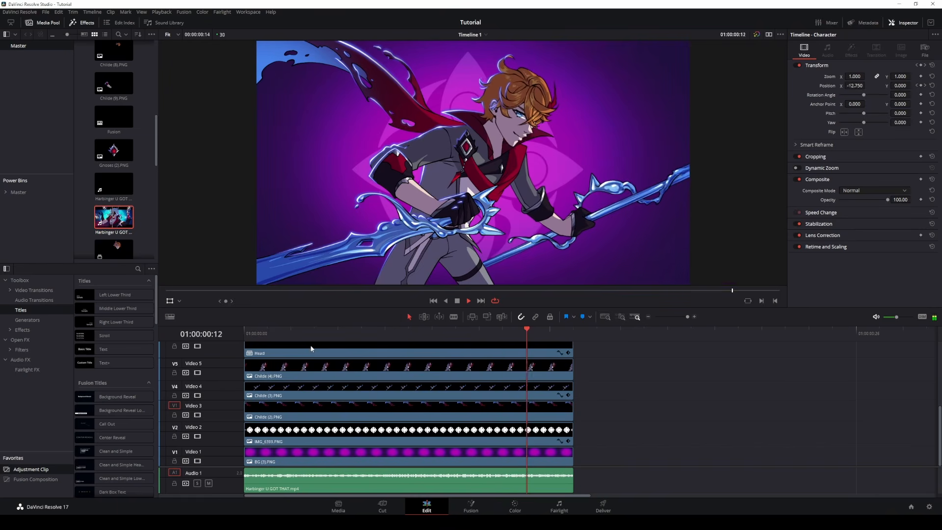
pyautogui.press('space')
pyautogui.scroll(8, 436, 448)
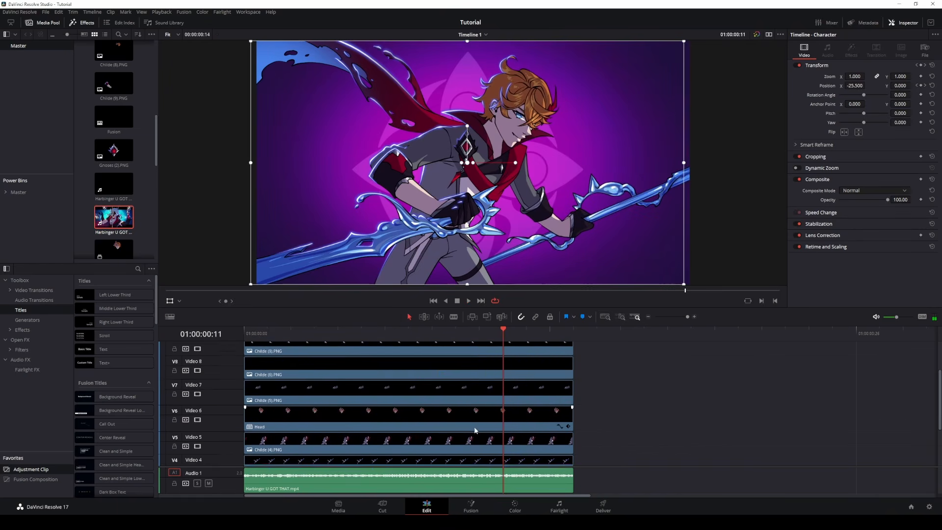
# Step: Apply the Warper effect from Open FX to the Childe (2).PNG cape clip on Video 3 and show its settings
pyautogui.click(374, 253)
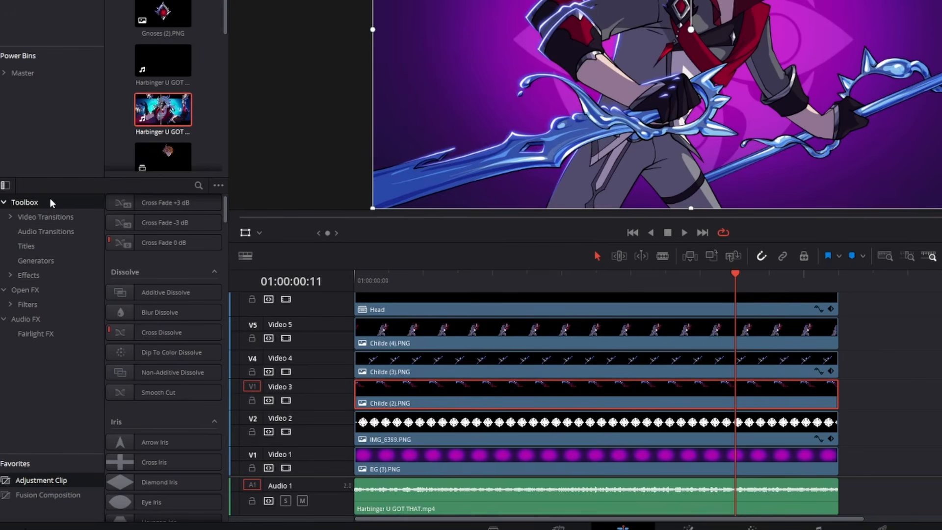
pyautogui.click(37, 291)
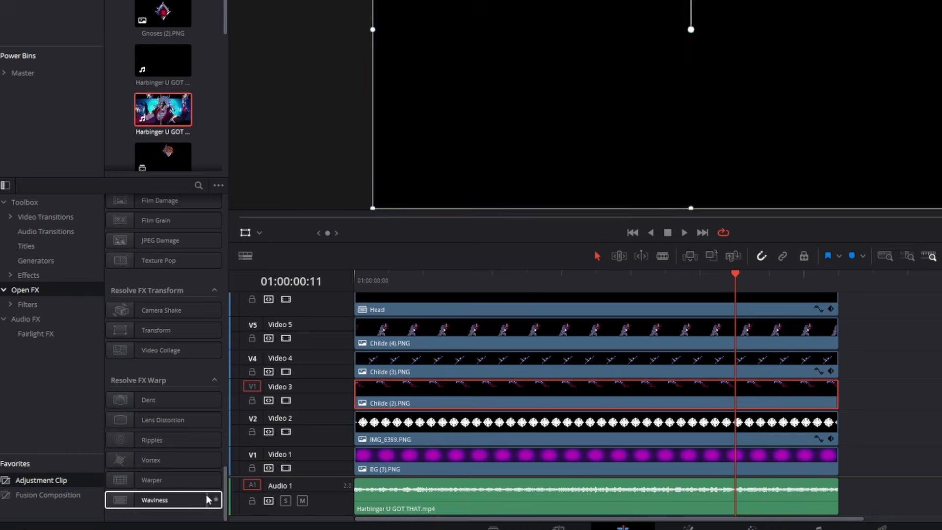
pyautogui.moveTo(150, 480); pyautogui.dragTo(454, 402)
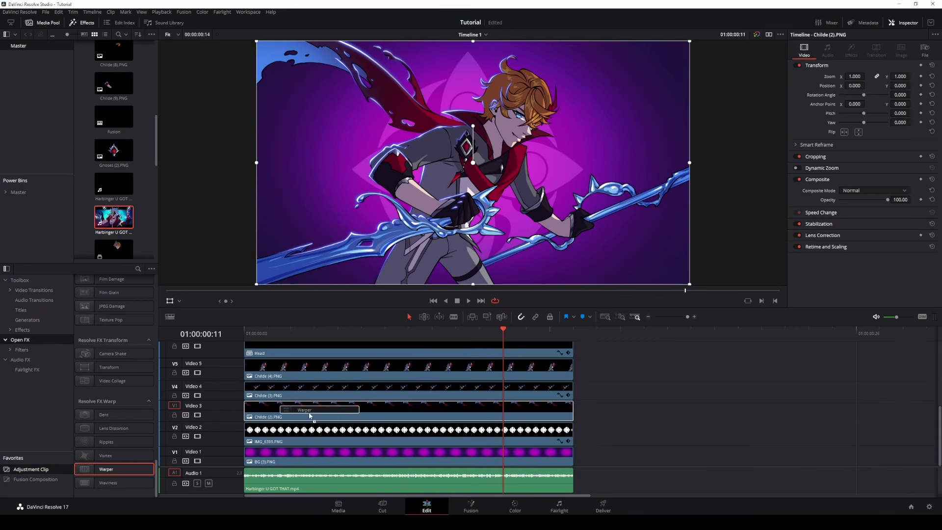
pyautogui.moveTo(309, 415); pyautogui.dragTo(310, 415)
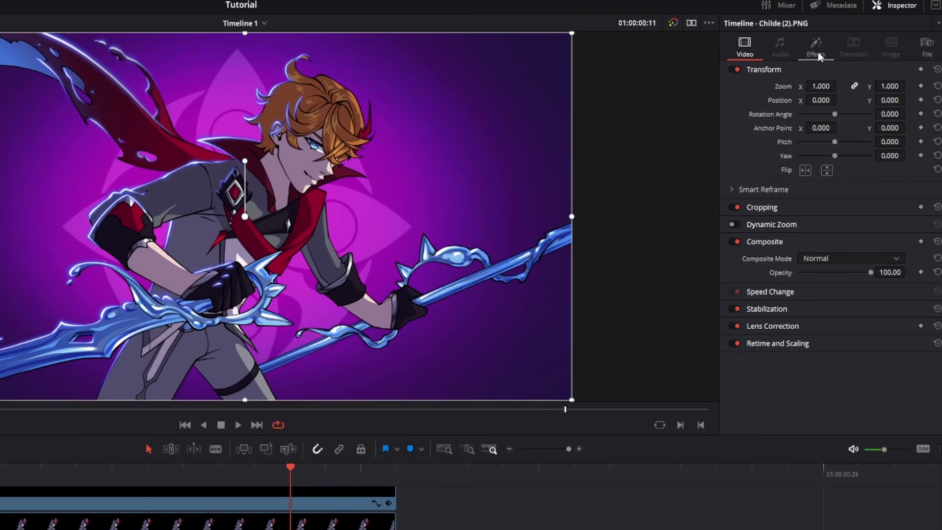
pyautogui.click(817, 54)
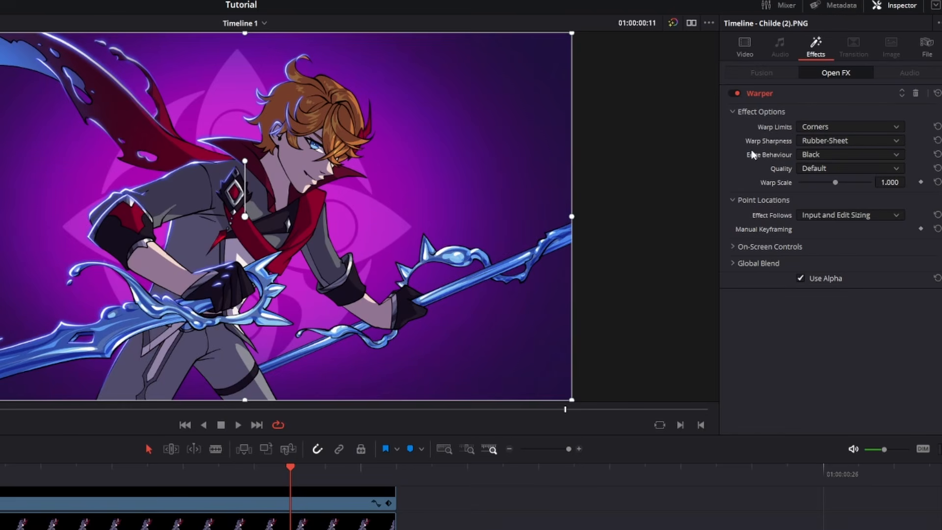
pyautogui.moveTo(252, 163); pyautogui.dragTo(275, 172)
pyautogui.hotkey('ctrl', 'z')
pyautogui.hotkey('ctrl', 'z')
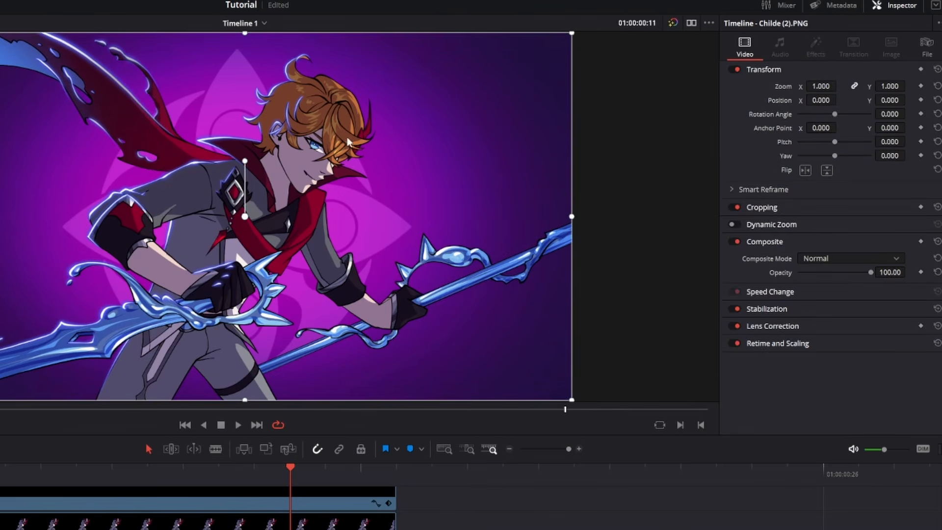
# Step: Try a Warp Scale of 1.612 on the cape's Warper effect and reset that parameter
pyautogui.click(815, 55)
pyautogui.click(828, 126)
pyautogui.click(836, 126)
pyautogui.moveTo(835, 182); pyautogui.dragTo(856, 185)
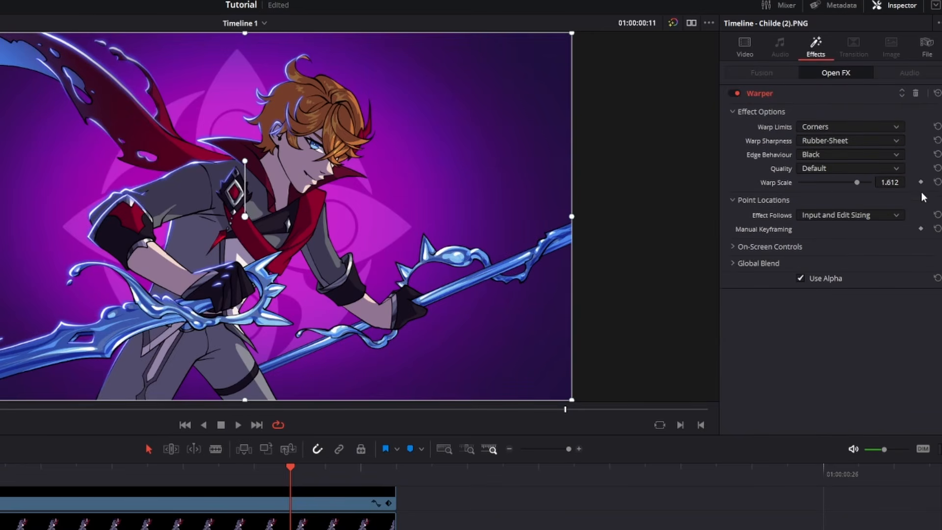
pyautogui.click(937, 182)
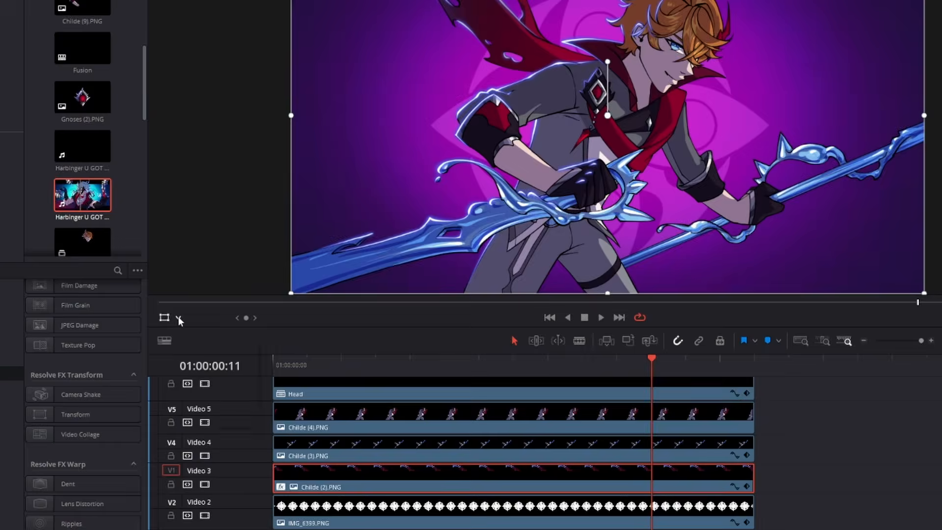
# Step: Switch the viewer to the Open FX Overlay, try placing warp points on the cape and reset the Warper
pyautogui.click(178, 318)
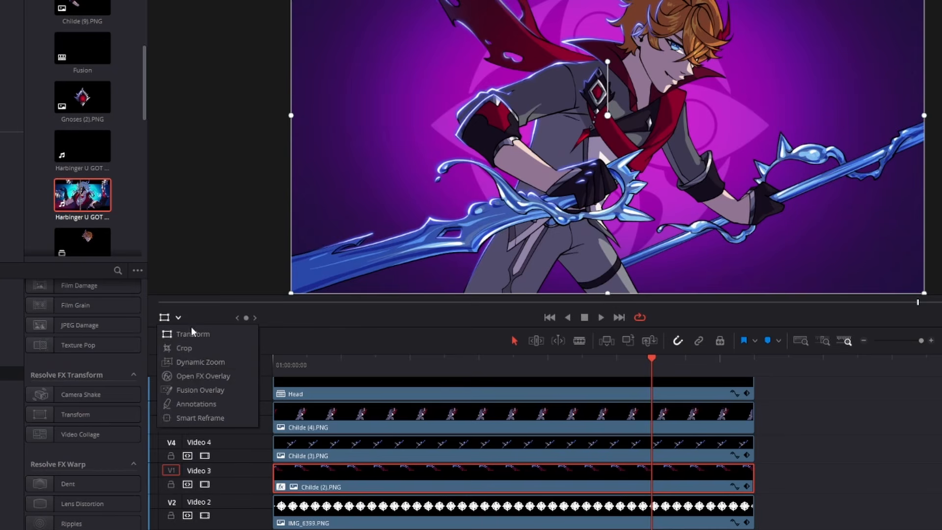
pyautogui.click(208, 375)
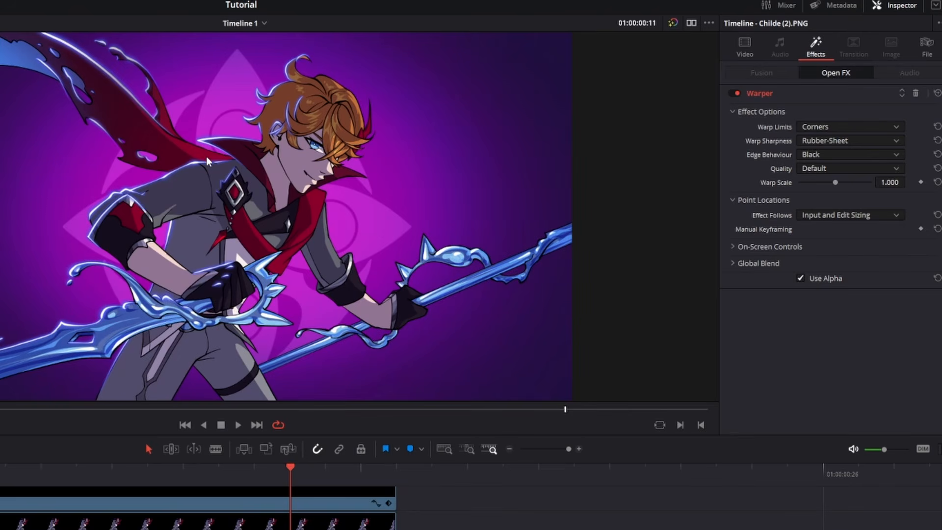
pyautogui.click(206, 157)
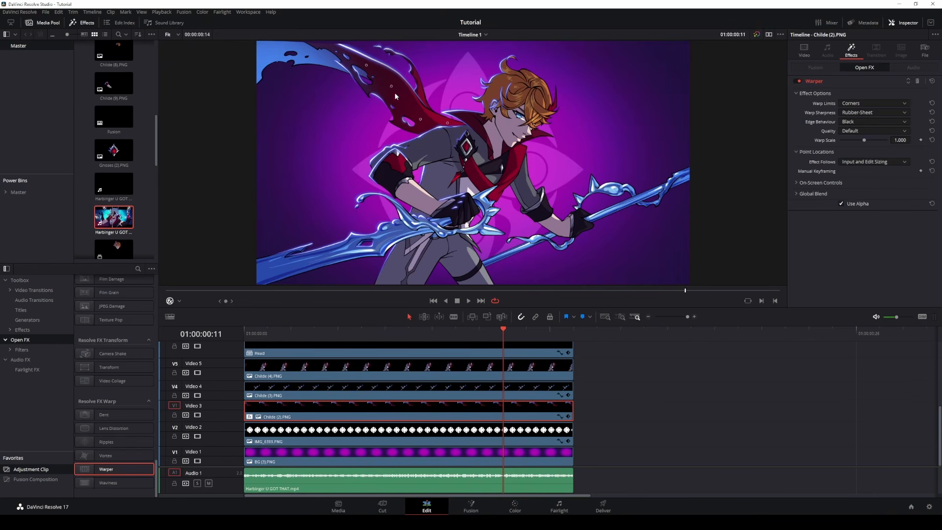
pyautogui.click(932, 81)
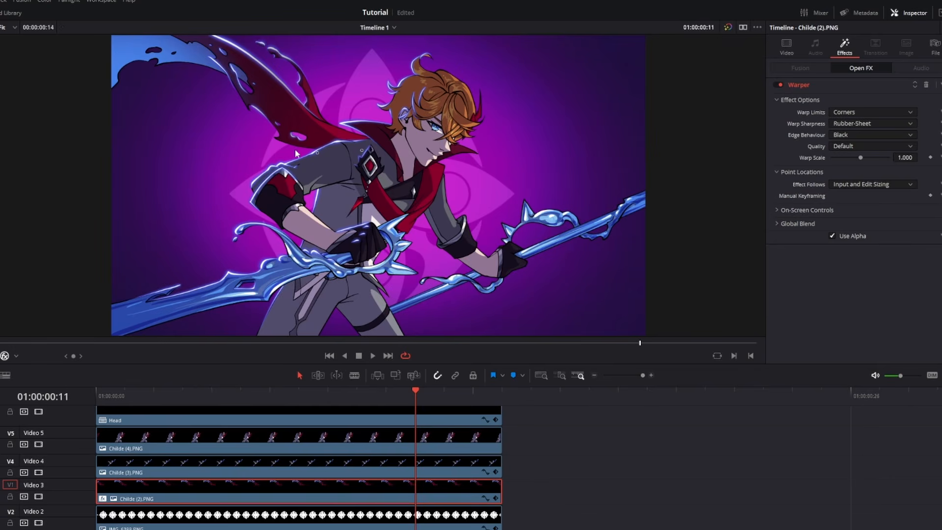
# Step: Place Warper control points along the cape's lower outline, from the shoulder side out to its far end
pyautogui.click(263, 134)
pyautogui.click(221, 86)
pyautogui.click(160, 72)
pyautogui.click(121, 94)
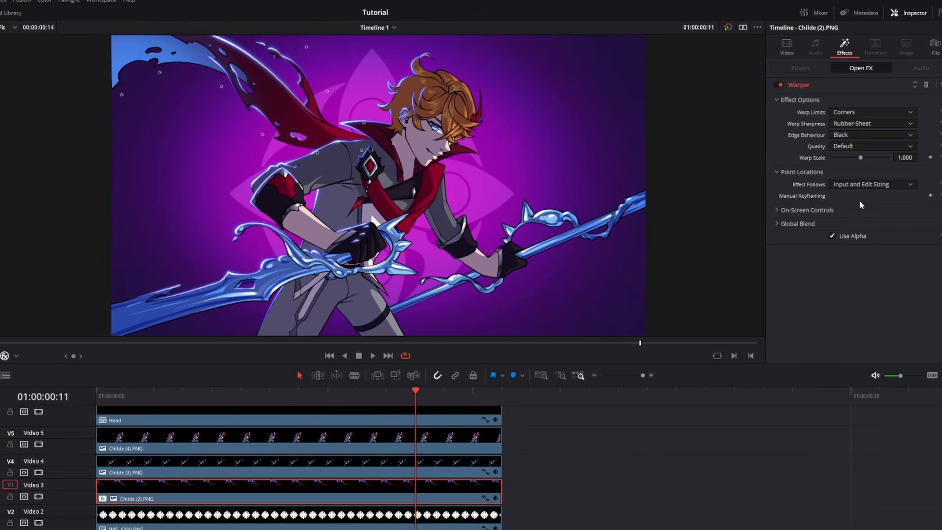
# Step: Add Manual Keyframing keyframes to the cape's Warper at the first frame and frame 13, and return to the first frame
pyautogui.click(104, 396)
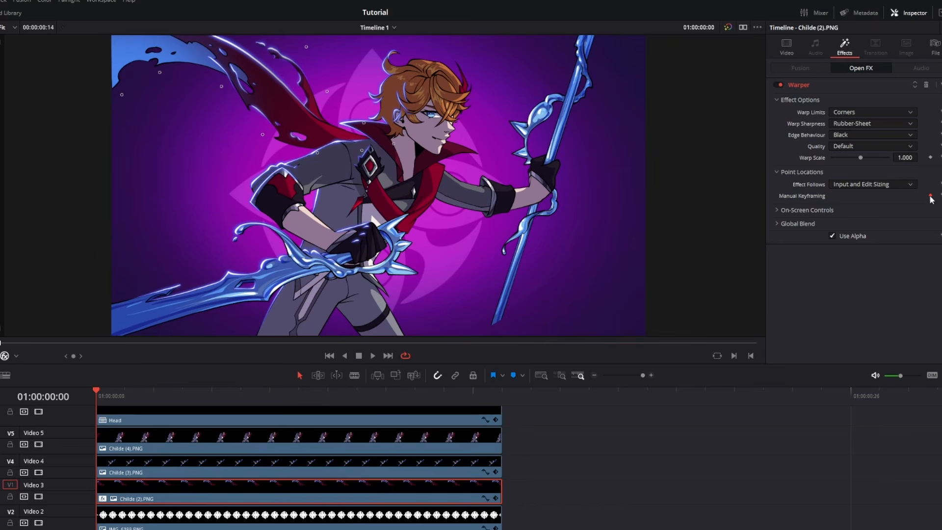
pyautogui.click(301, 397)
pyautogui.click(931, 196)
pyautogui.click(495, 396)
pyautogui.click(104, 398)
# Step: At the first frame, pull the cape's Warper points slightly upward and toward the character to lift the cape
pyautogui.moveTo(223, 87); pyautogui.dragTo(231, 76)
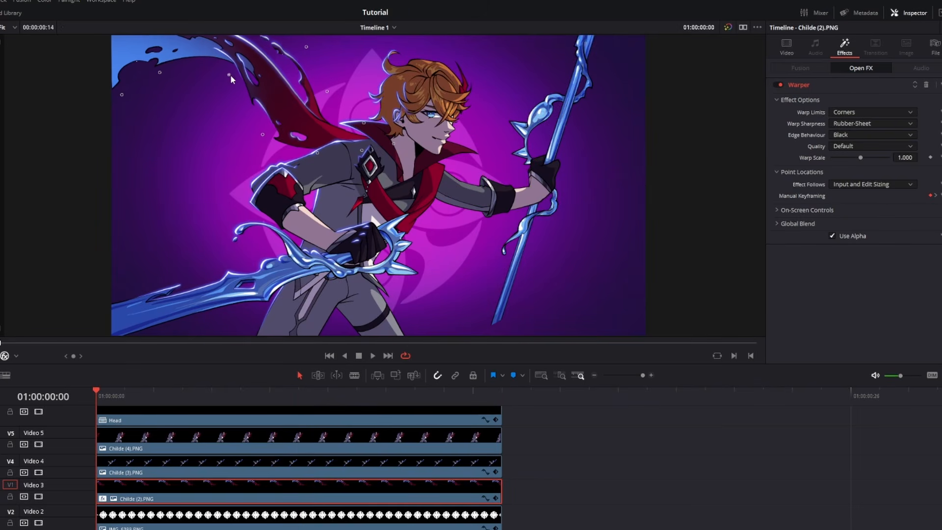
pyautogui.moveTo(306, 48); pyautogui.dragTo(323, 43)
pyautogui.moveTo(328, 92); pyautogui.dragTo(340, 89)
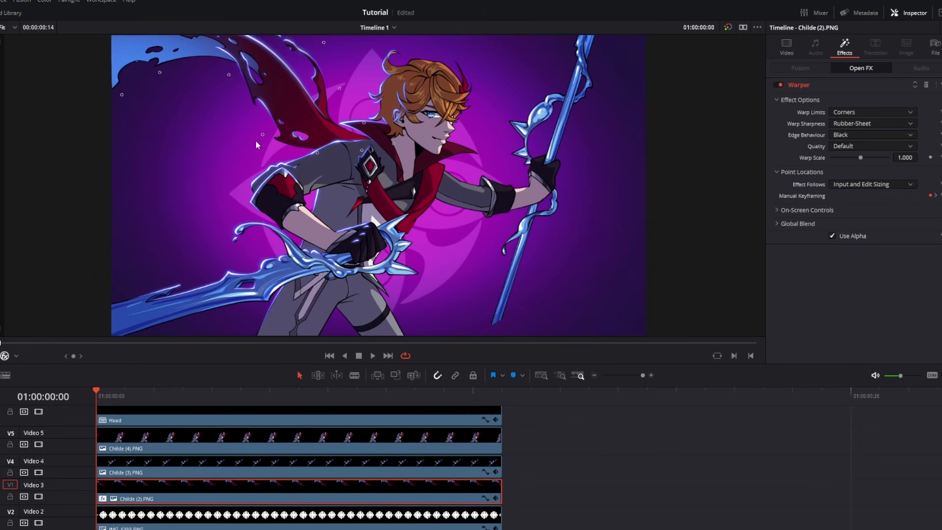
pyautogui.moveTo(262, 134); pyautogui.dragTo(274, 125)
pyautogui.moveTo(160, 73); pyautogui.dragTo(159, 63)
pyautogui.moveTo(122, 94); pyautogui.dragTo(121, 75)
pyautogui.moveTo(324, 42); pyautogui.dragTo(337, 31)
pyautogui.moveTo(317, 153); pyautogui.dragTo(322, 150)
pyautogui.moveTo(272, 126); pyautogui.dragTo(278, 117)
pyautogui.moveTo(229, 74); pyautogui.dragTo(239, 67)
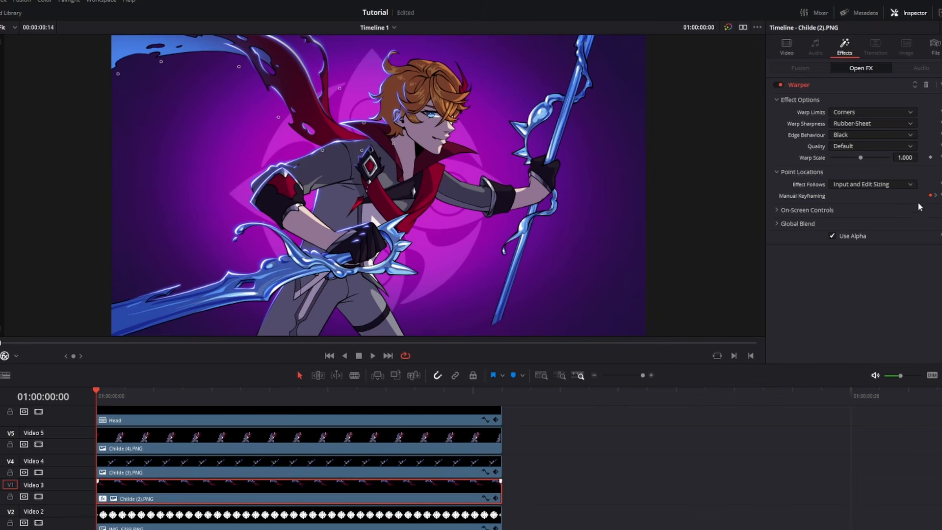
# Step: At the frame 13 keyframe, pull the cape's Warper points downward and away from the character's head, and save the project
pyautogui.click(936, 196)
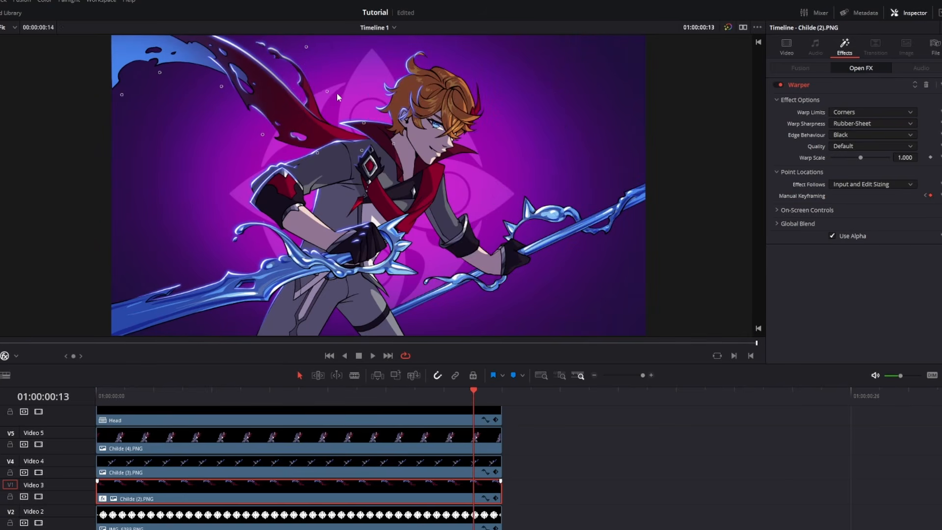
pyautogui.moveTo(263, 134); pyautogui.dragTo(253, 155)
pyautogui.moveTo(221, 87); pyautogui.dragTo(215, 122)
pyautogui.moveTo(160, 72); pyautogui.dragTo(146, 88)
pyautogui.moveTo(307, 47); pyautogui.dragTo(293, 62)
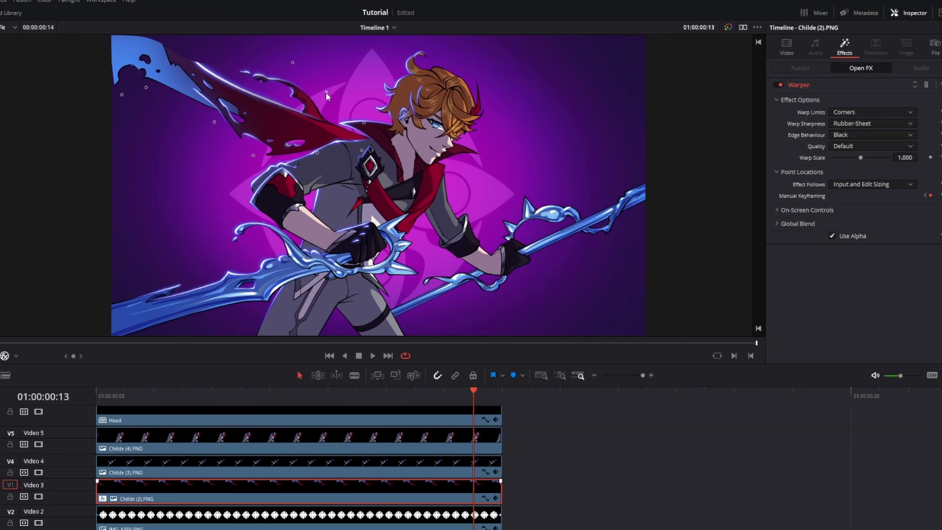
pyautogui.moveTo(327, 92); pyautogui.dragTo(310, 107)
pyautogui.moveTo(364, 122); pyautogui.dragTo(358, 125)
pyautogui.moveTo(317, 153); pyautogui.dragTo(316, 167)
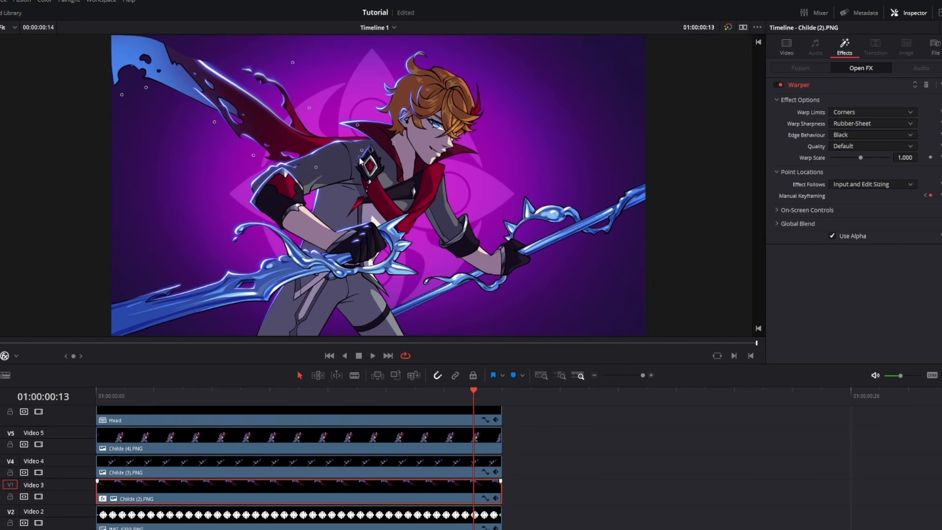
pyautogui.hotkey('ctrl', 's')
pyautogui.moveTo(357, 125); pyautogui.dragTo(345, 131)
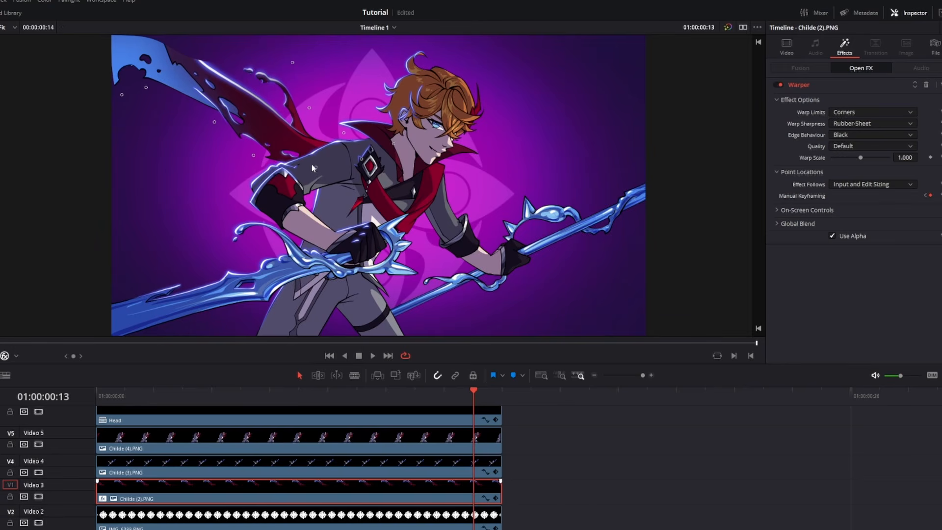
pyautogui.moveTo(314, 167); pyautogui.dragTo(314, 173)
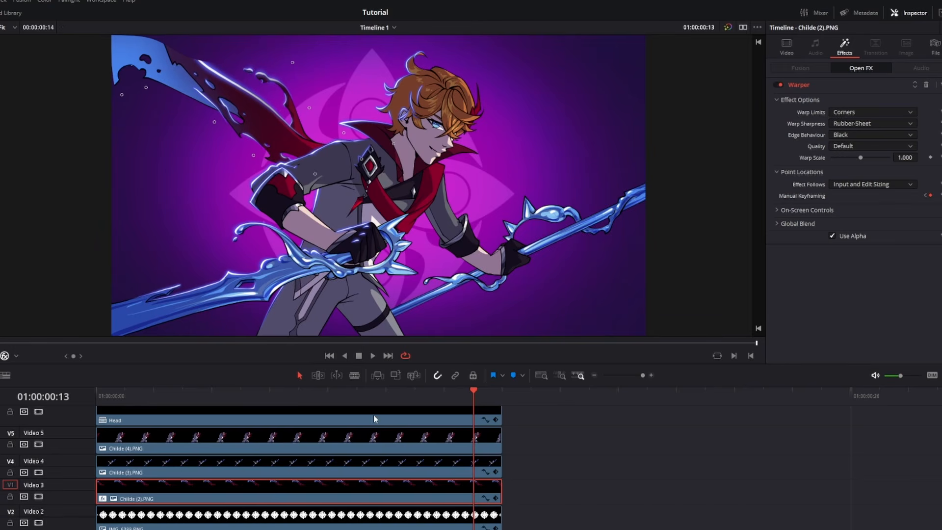
# Step: Preview the cape's Warper animation and try pulling its middle upward toward the head at frame 5
pyautogui.press('space')
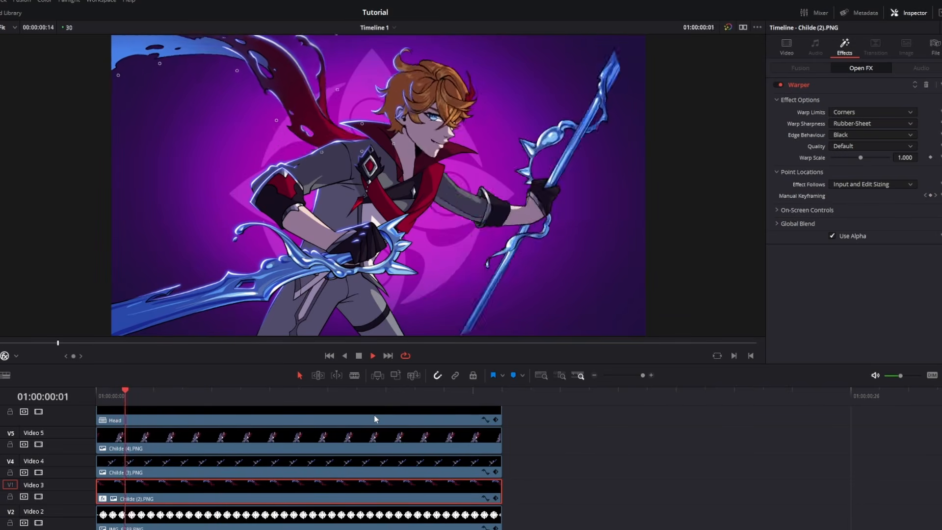
pyautogui.press('space')
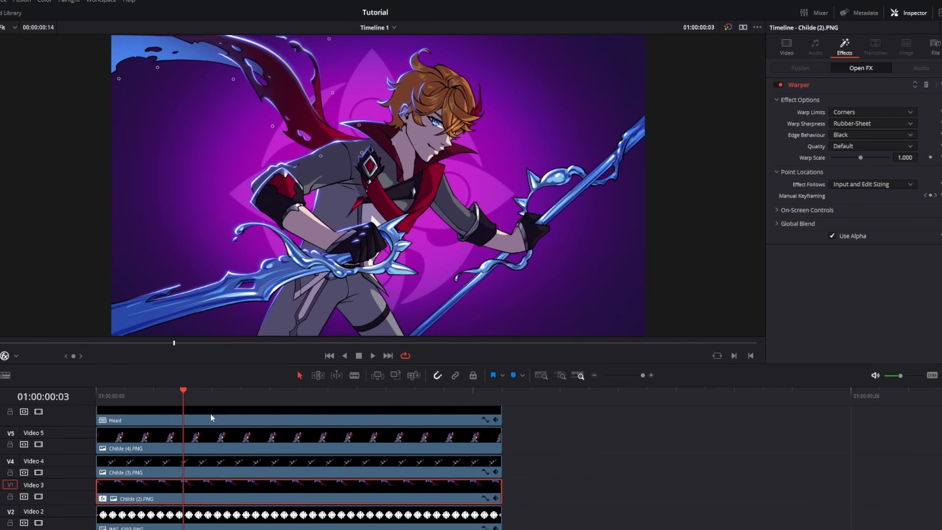
pyautogui.moveTo(195, 396); pyautogui.dragTo(143, 414)
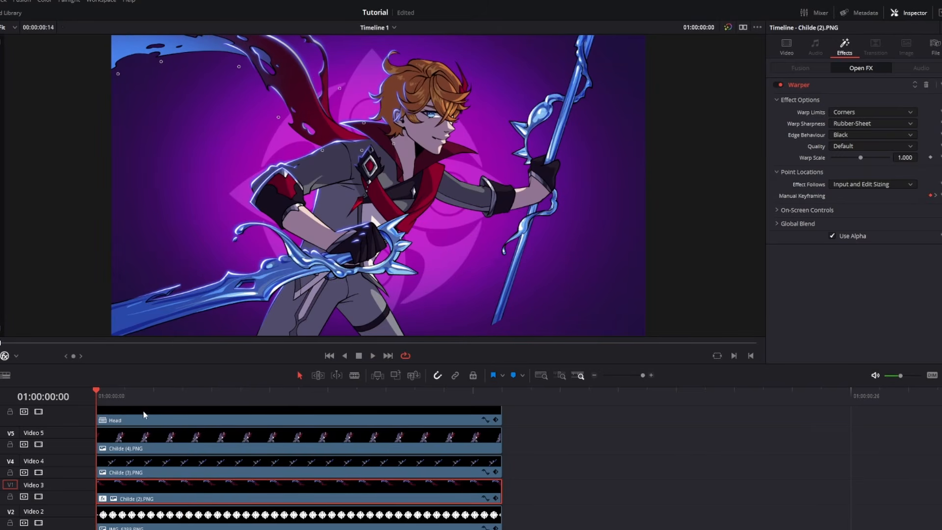
pyautogui.click(241, 395)
pyautogui.moveTo(267, 131); pyautogui.dragTo(313, 85)
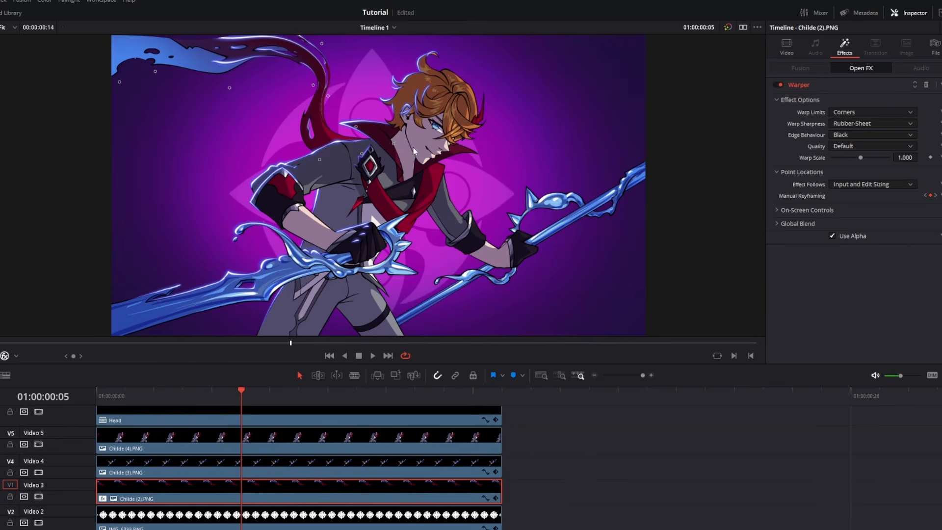
# Step: Reset the cape Warper's Manual Keyframing to clear its point animation, and play back the timeline
pyautogui.click(922, 196)
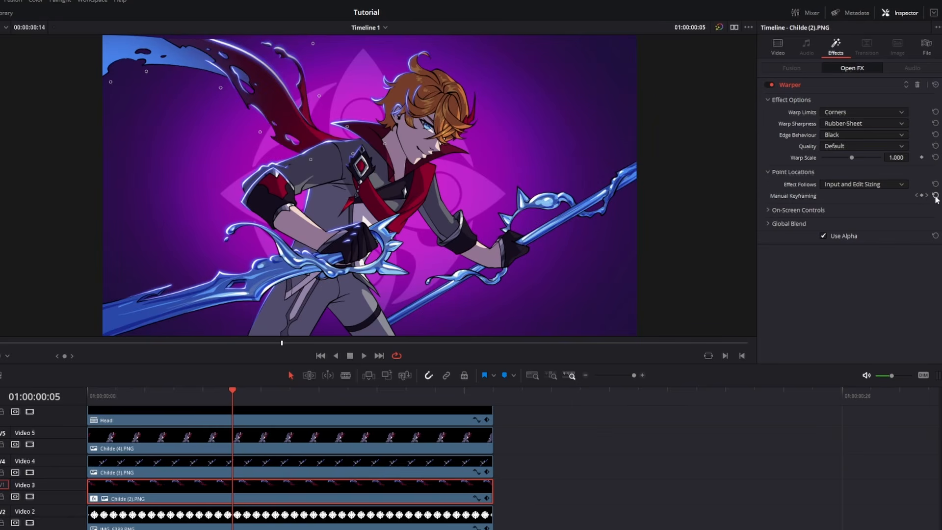
pyautogui.click(935, 196)
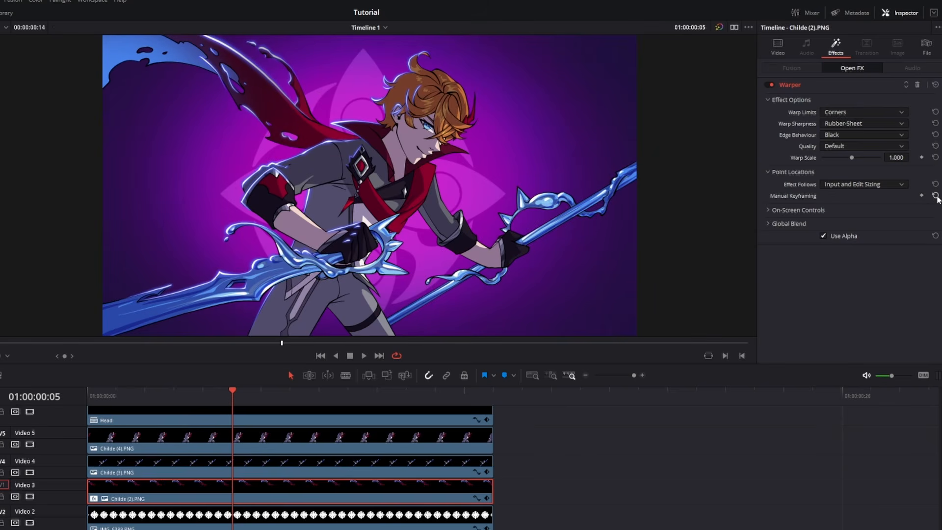
pyautogui.press('space')
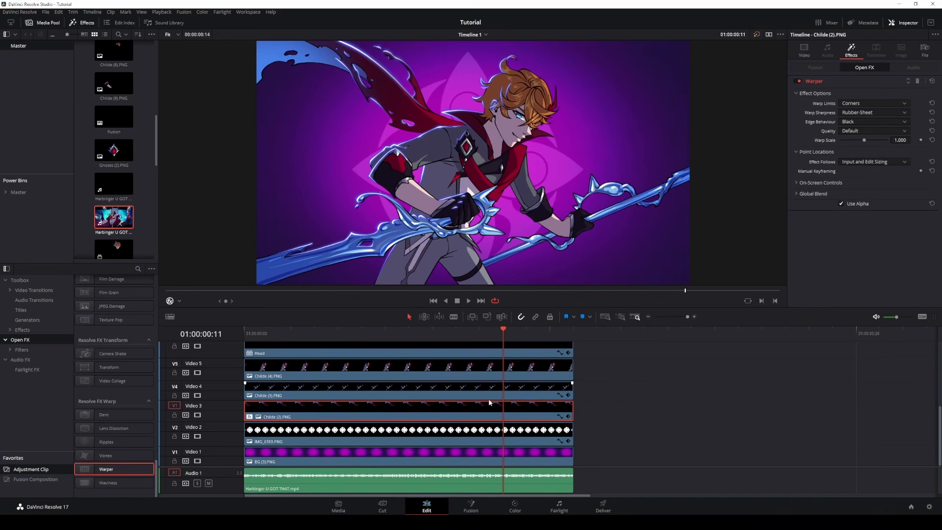
# Step: Move the Character compound clip on Video 11 to start at frame 14, right after the separate layers, and play back the layers
pyautogui.scroll(6, 489, 403)
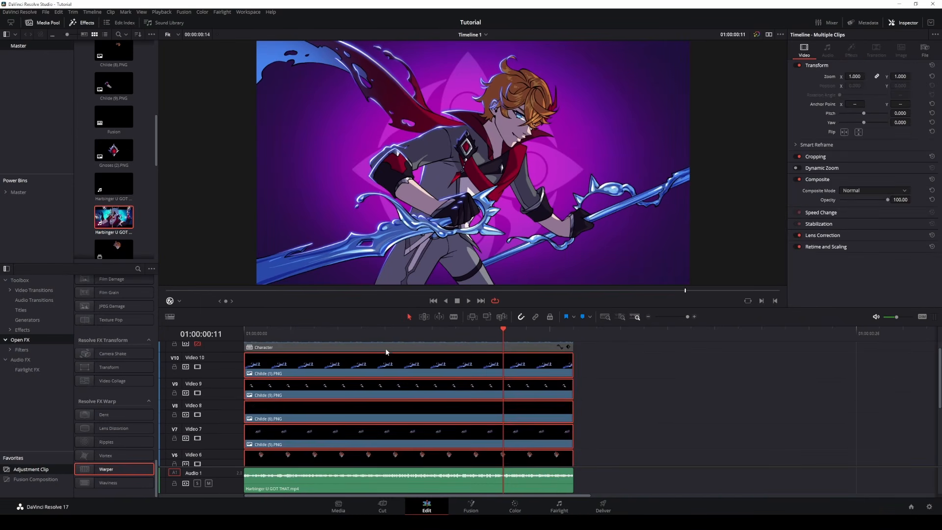
pyautogui.scroll(-1, 414, 393)
pyautogui.scroll(2, 414, 393)
pyautogui.click(392, 358)
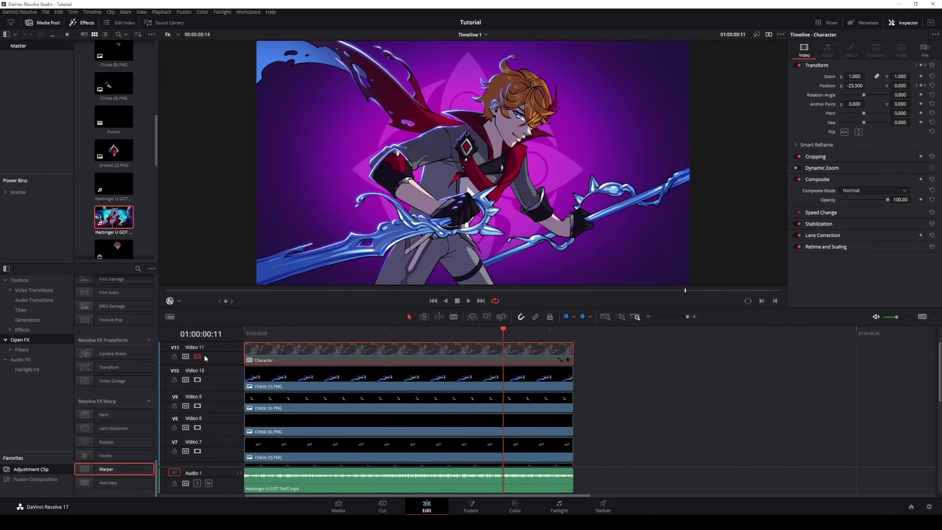
pyautogui.moveTo(364, 355); pyautogui.dragTo(693, 365)
pyautogui.click(579, 338)
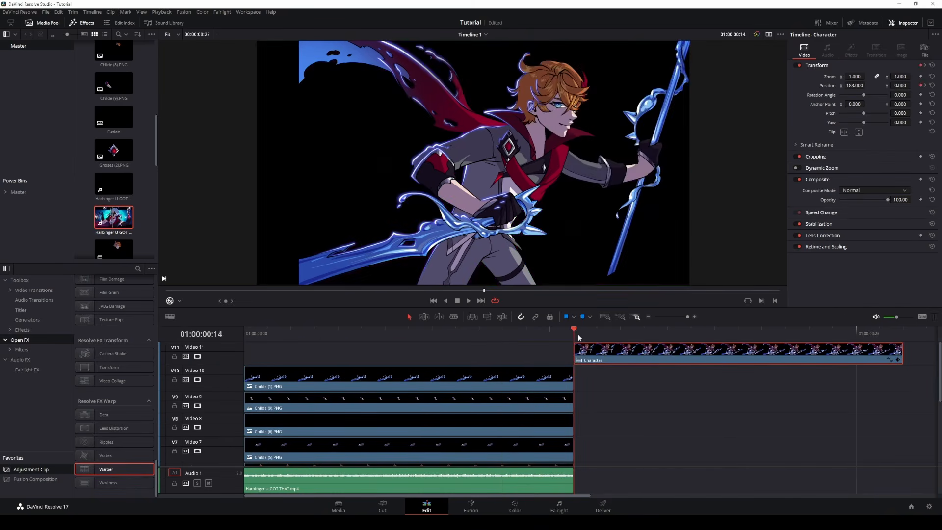
pyautogui.press('space')
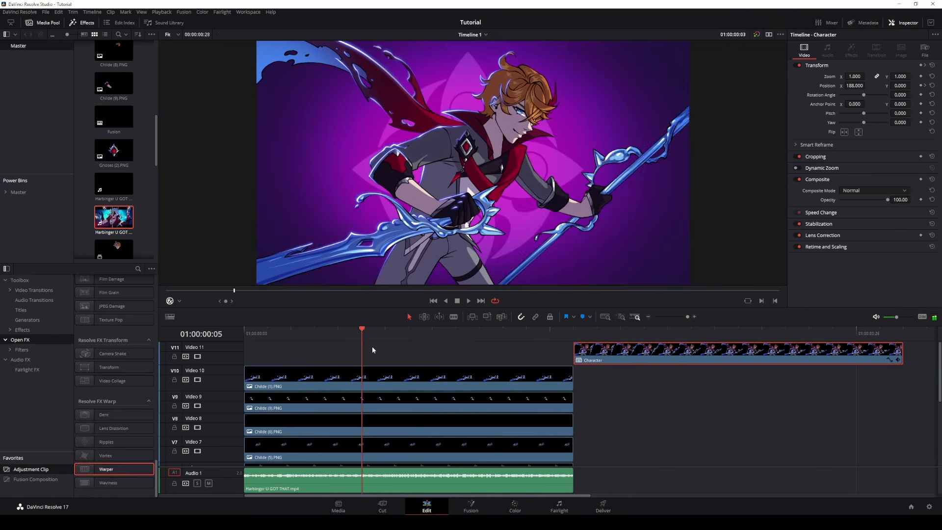
# Step: Combine the character layers from Video 3 up to Video 10 into a new compound clip named Compound Clip 1
pyautogui.moveTo(597, 378); pyautogui.dragTo(405, 410)
pyautogui.rightClick(406, 410)
pyautogui.click(438, 180)
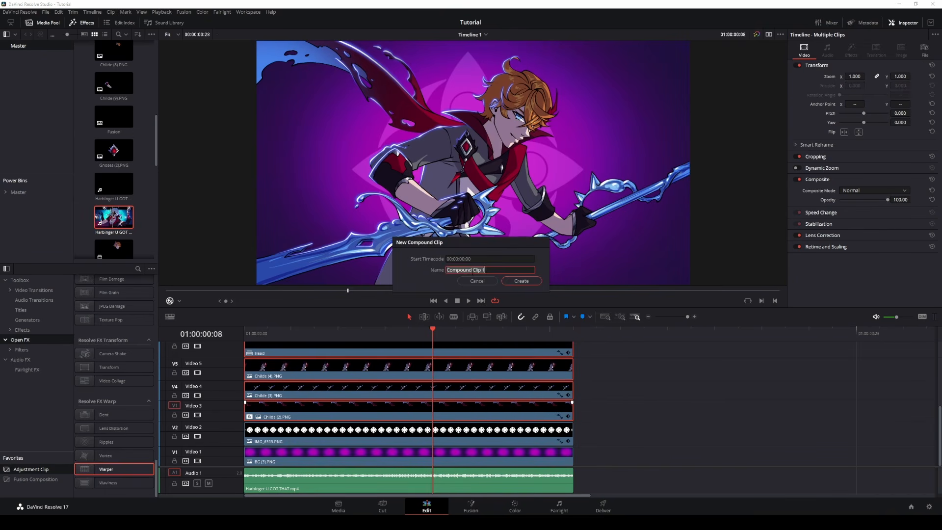
pyautogui.press('Return')
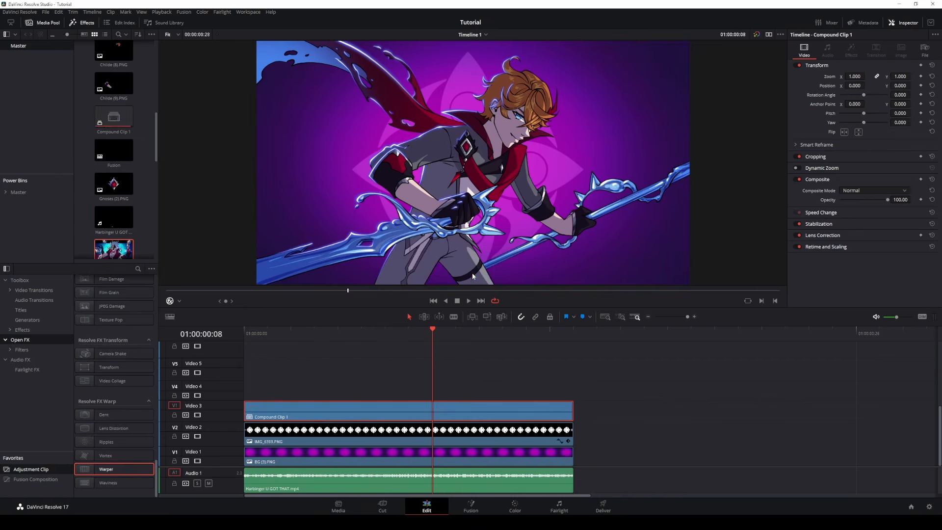
# Step: Play back the new compound clip, and move the Character clip down to Video 3 directly behind it
pyautogui.click(259, 331)
pyautogui.press('space')
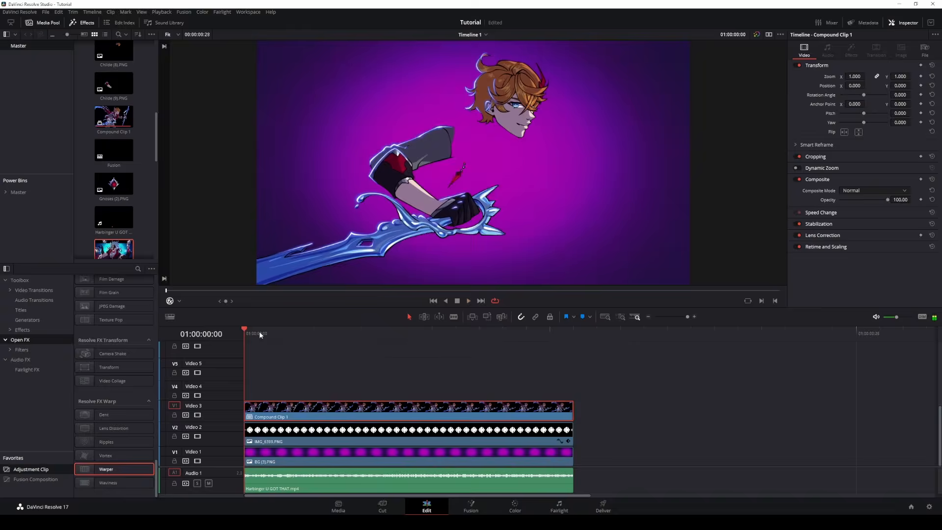
pyautogui.press('space')
pyautogui.scroll(5, 573, 352)
pyautogui.moveTo(584, 349); pyautogui.dragTo(609, 448)
pyautogui.scroll(-3, 611, 431)
pyautogui.moveTo(620, 367); pyautogui.dragTo(632, 451)
# Step: Play back Compound Clip 1 and scrub through the Character clip to compare their movement
pyautogui.click(386, 334)
pyautogui.press('space')
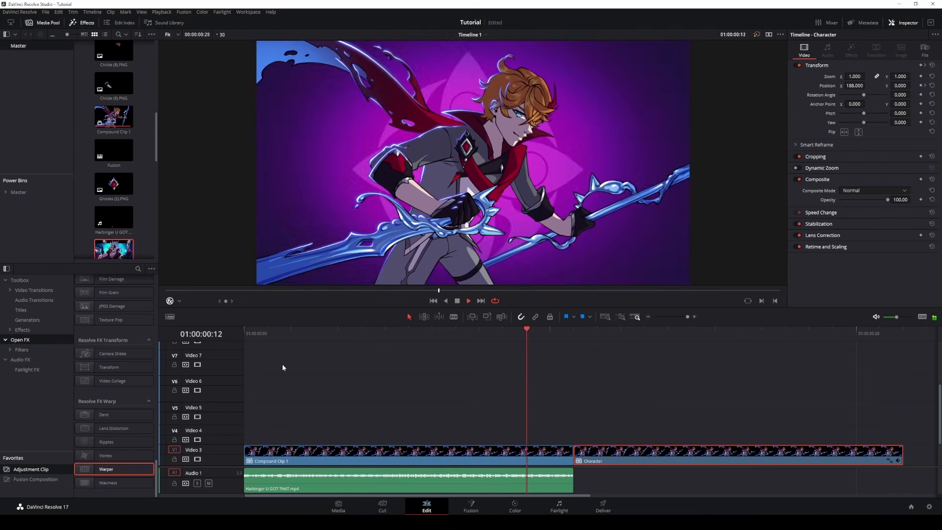
pyautogui.press('space')
pyautogui.moveTo(456, 333); pyautogui.dragTo(661, 363)
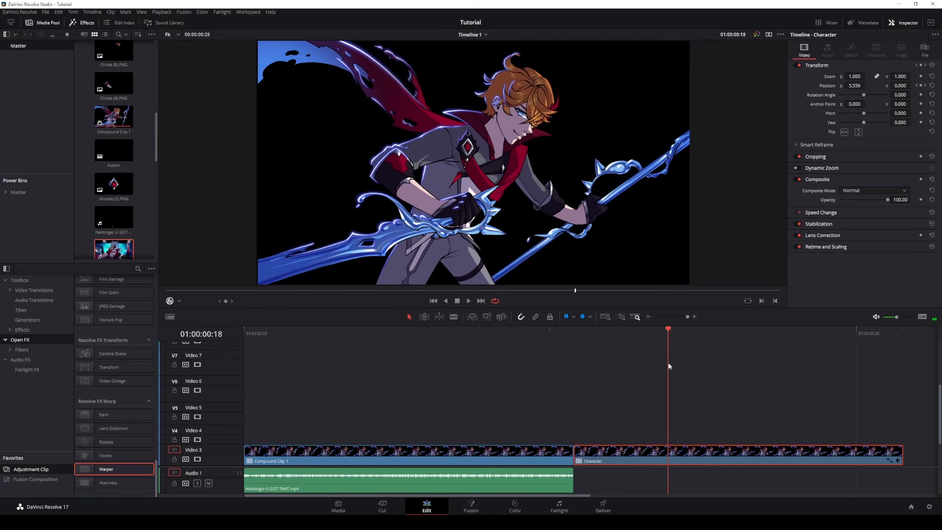
pyautogui.click(344, 339)
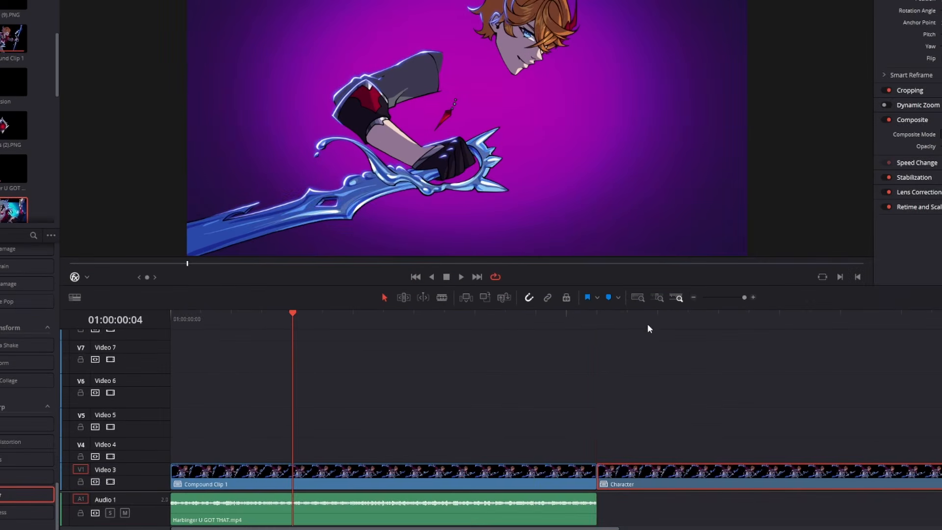
# Step: Copy the Character clip's Position, Rotation Angle and Anchor Point attributes to Compound Clip 1 with Maintain Timing
pyautogui.press('Down')
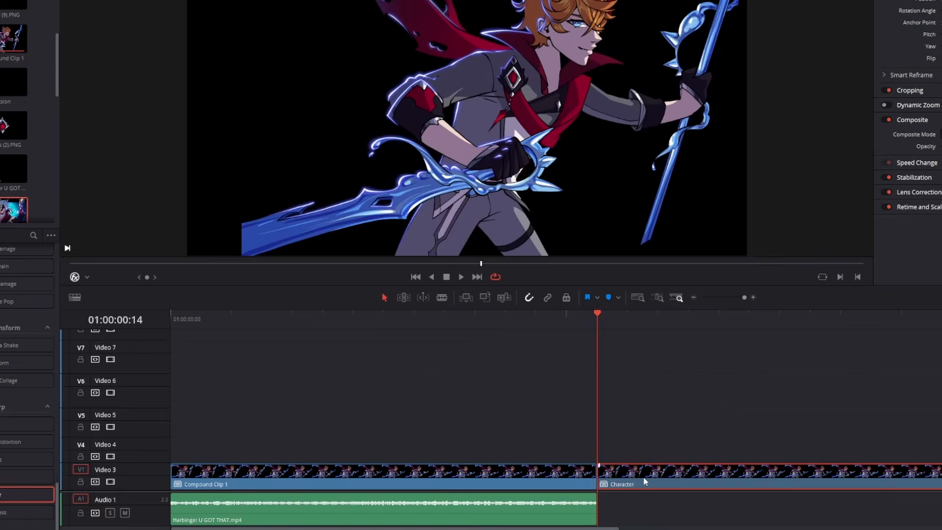
pyautogui.rightClick(642, 477)
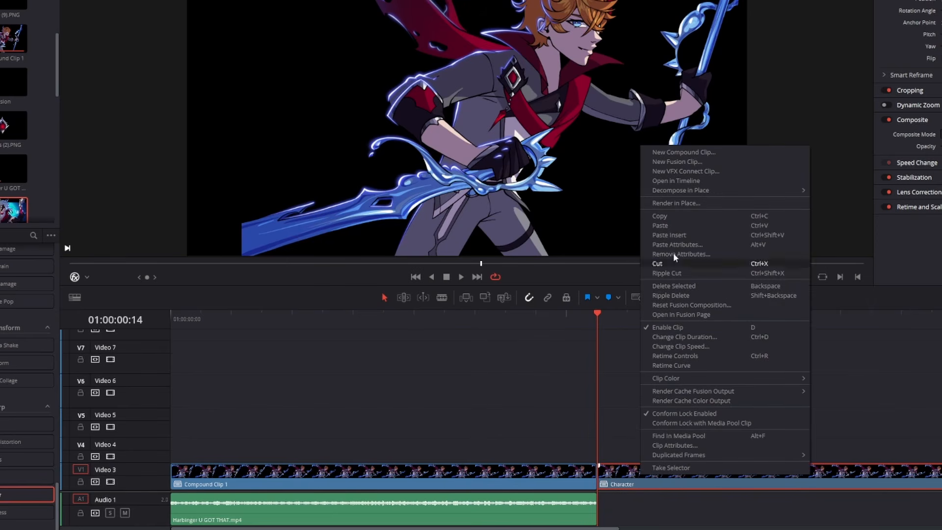
pyautogui.click(662, 216)
pyautogui.click(314, 479)
pyautogui.click(305, 317)
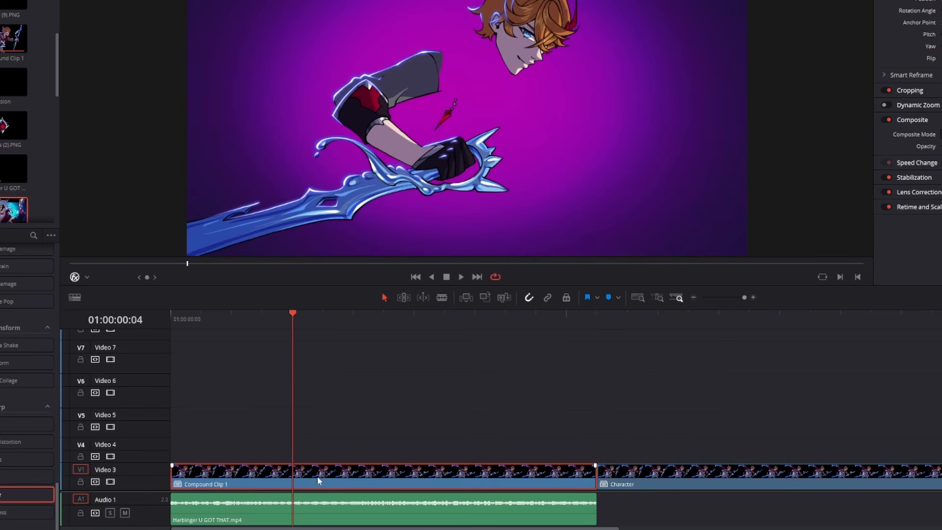
pyautogui.rightClick(322, 481)
pyautogui.click(388, 246)
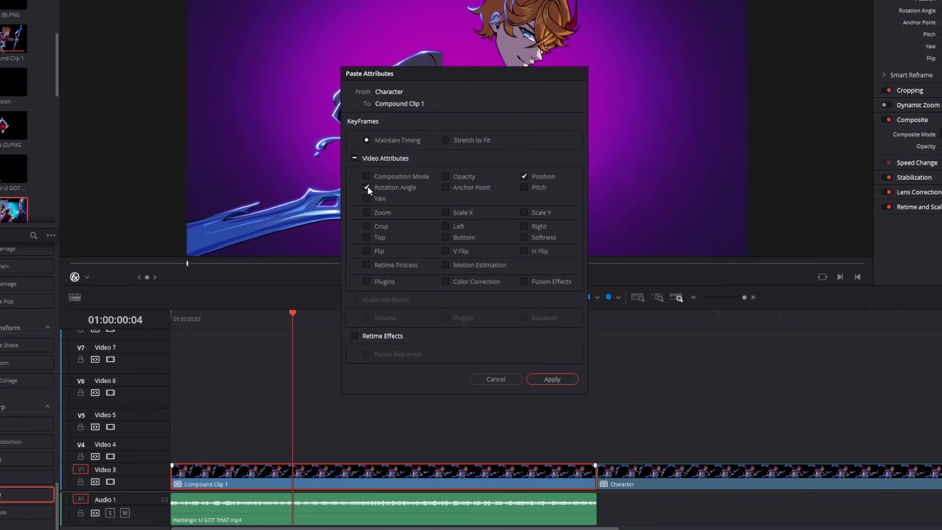
pyautogui.click(445, 188)
pyautogui.click(552, 379)
# Step: Delete the Character clip behind Compound Clip 1 and play back the compound clip's pasted movement
pyautogui.click(654, 471)
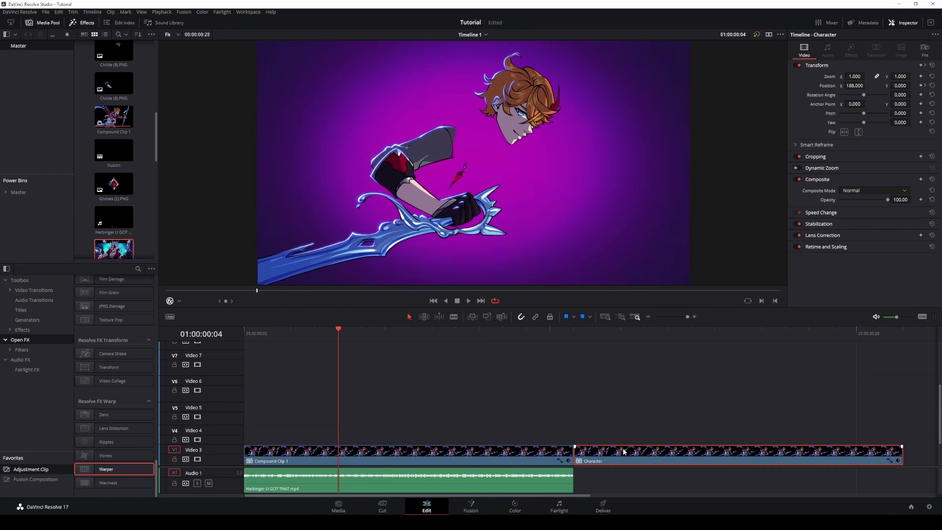
pyautogui.press('Delete')
pyautogui.click(258, 334)
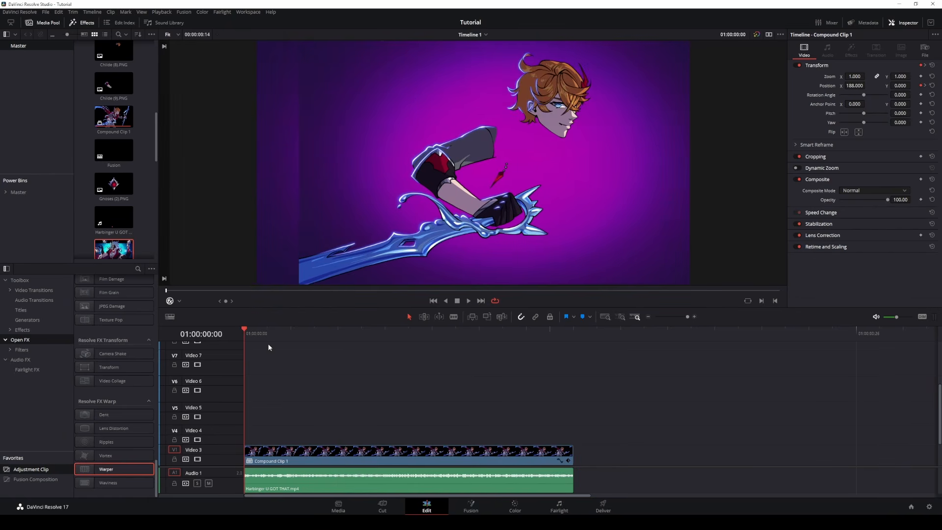
pyautogui.press('space')
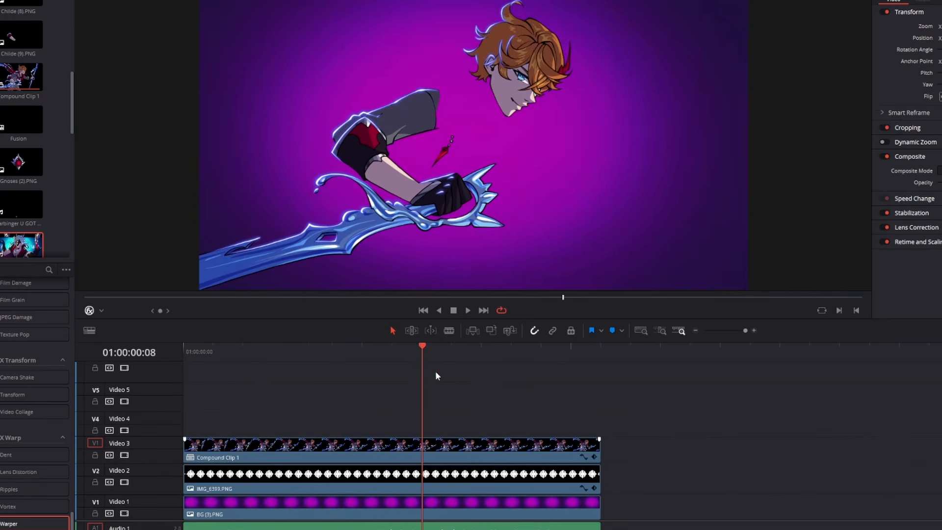
pyautogui.moveTo(442, 351); pyautogui.dragTo(339, 385)
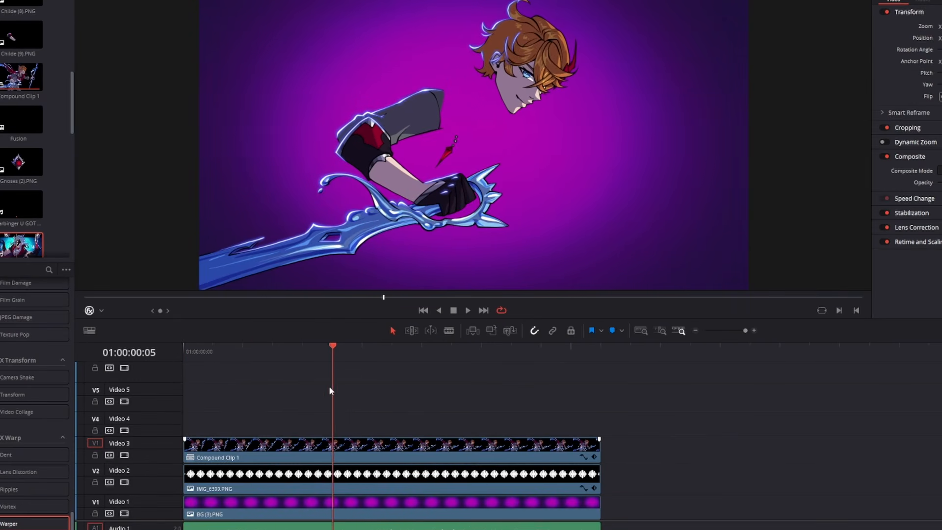
# Step: Render Compound Clip 1 in place as QuickTime, Uncompressed, ARGB 8-bit with 0 frame handles and all effects included, and play it back
pyautogui.click(294, 451)
pyautogui.rightClick(291, 445)
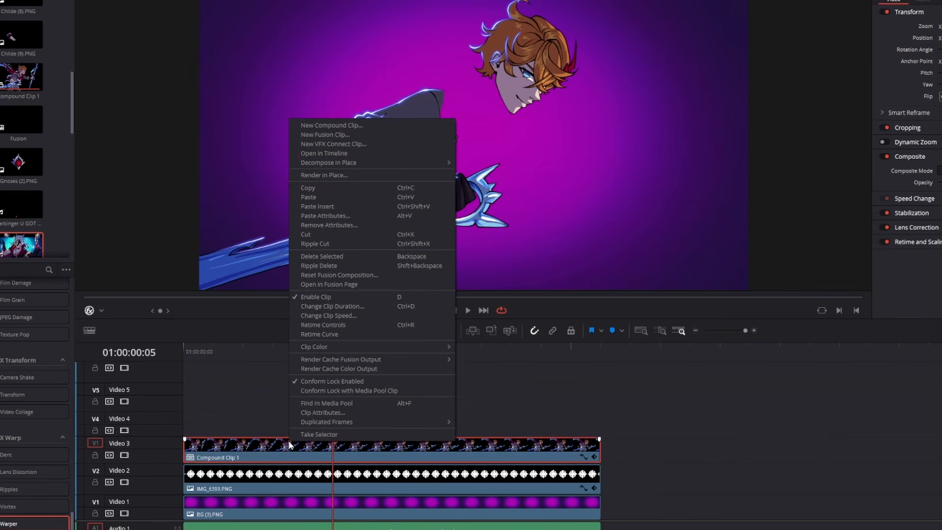
pyautogui.click(325, 175)
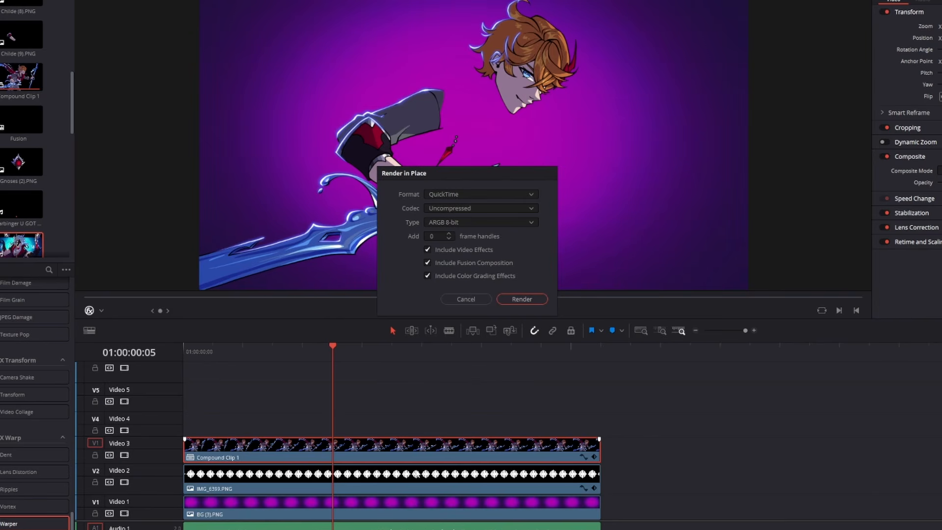
pyautogui.click(521, 300)
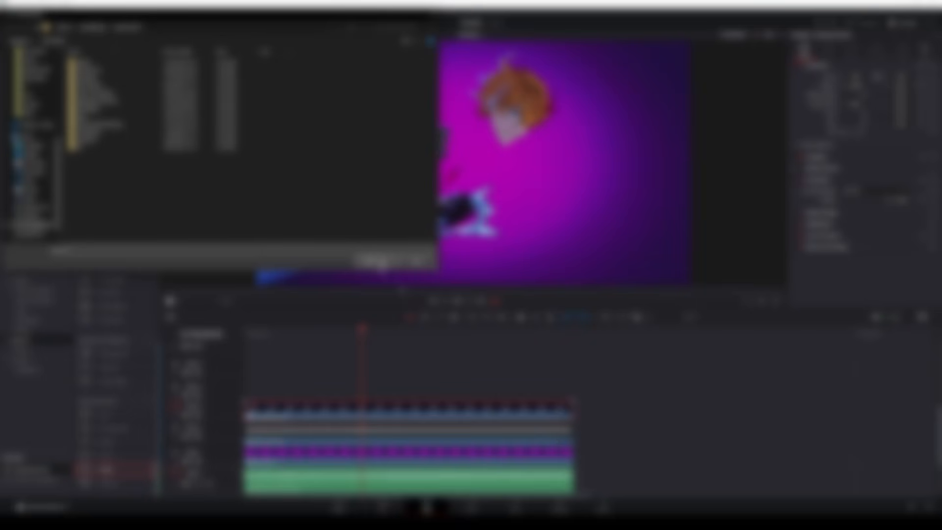
pyautogui.click(374, 261)
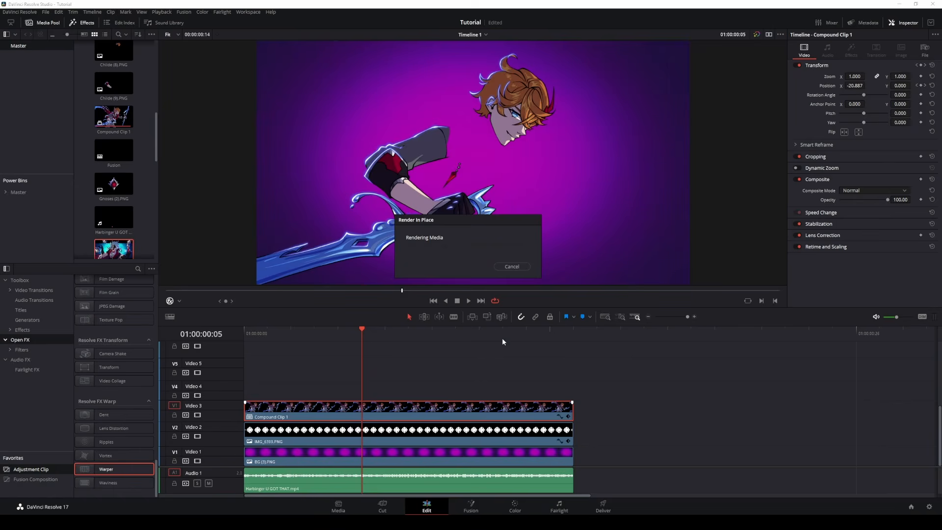
pyautogui.click(240, 335)
pyautogui.press('space')
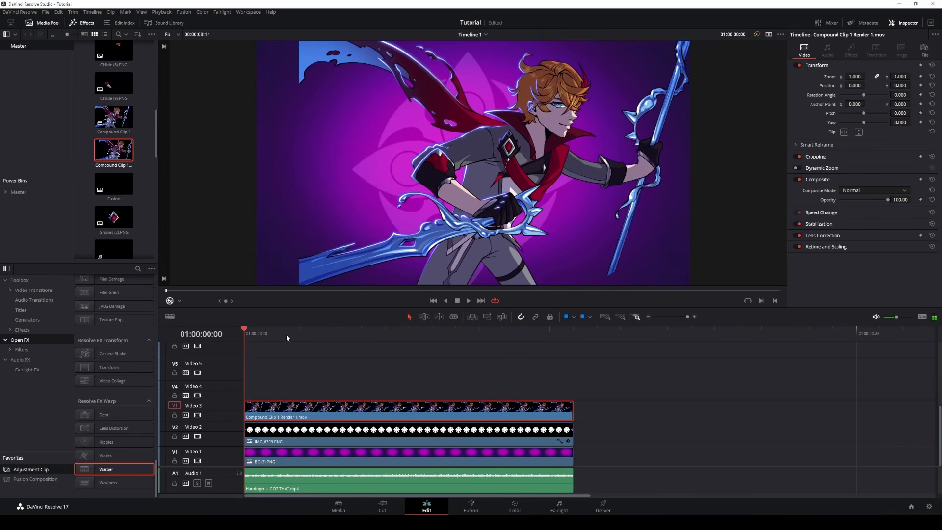
pyautogui.press('space')
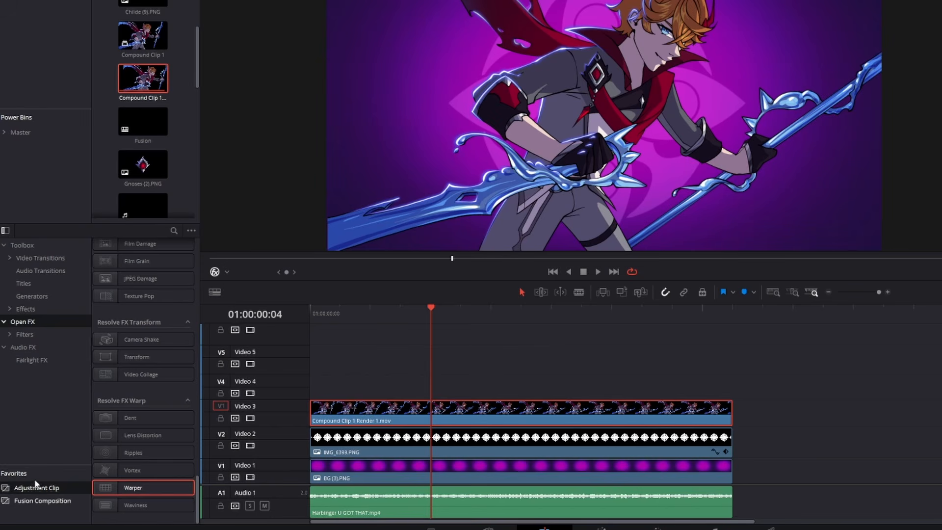
# Step: Search the toolbox effects for "adju" and place an Adjustment Clip on Video 4 at the first frame
pyautogui.click(34, 254)
pyautogui.click(175, 232)
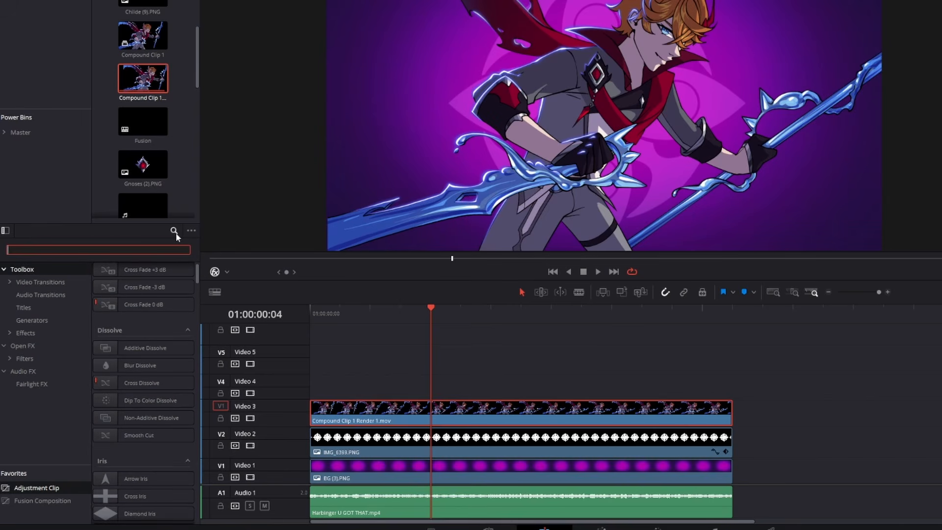
pyautogui.write('adju')
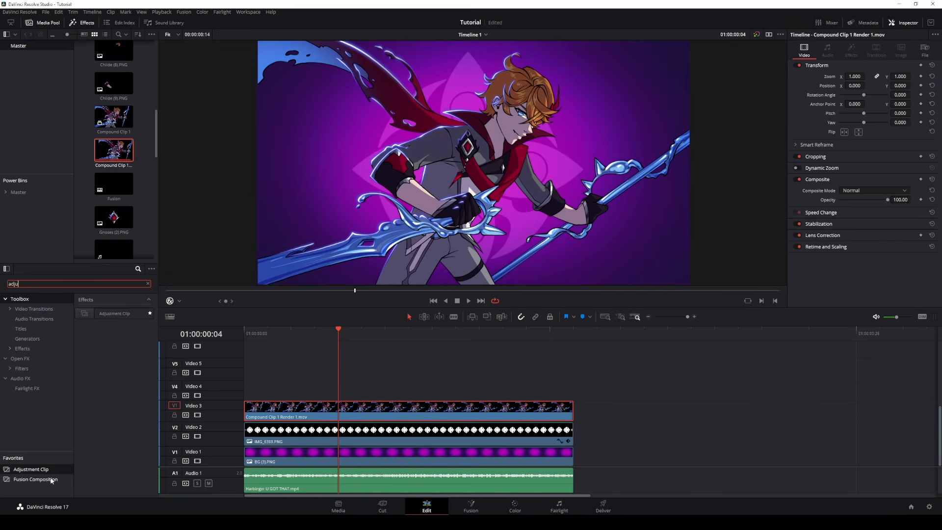
pyautogui.moveTo(114, 313); pyautogui.dragTo(276, 394)
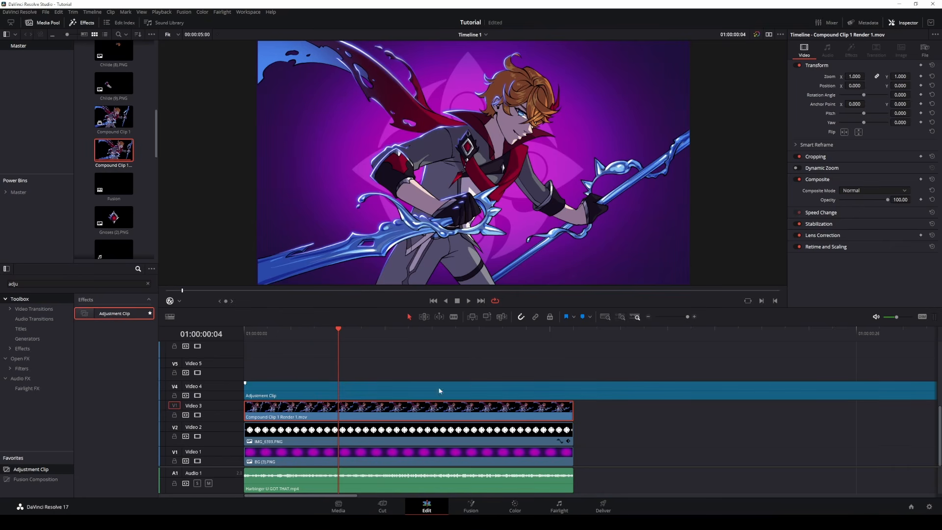
# Step: Cut the adjustment clip at the end of the rendered clip, delete the excess part, and select the remaining piece
pyautogui.click(454, 317)
pyautogui.click(573, 391)
pyautogui.click(408, 316)
pyautogui.click(593, 388)
pyautogui.press('Delete')
pyautogui.click(316, 383)
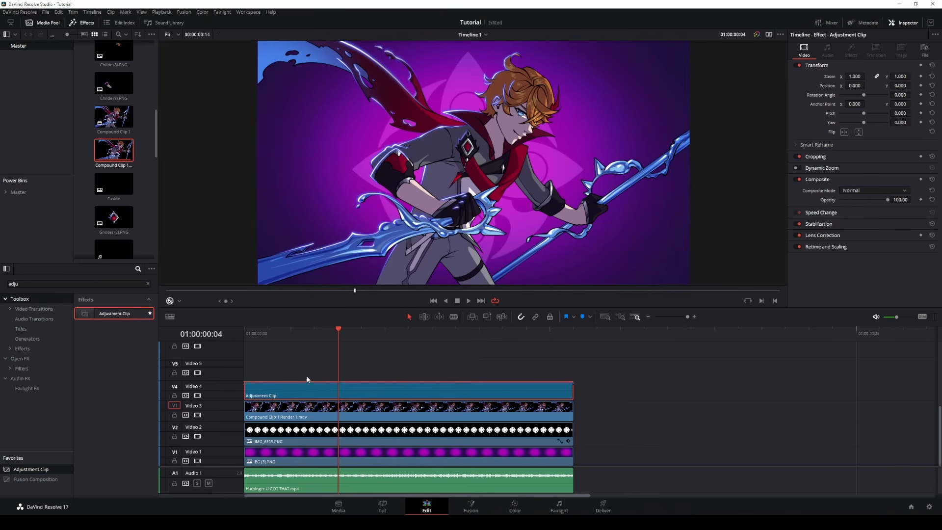
# Step: Clear the effects search and try the Binoculars Fusion effect on the adjustment clip
pyautogui.click(148, 283)
pyautogui.click(22, 348)
pyautogui.scroll(-2, 88, 349)
pyautogui.scroll(1, 96, 362)
pyautogui.moveTo(94, 372); pyautogui.dragTo(306, 406)
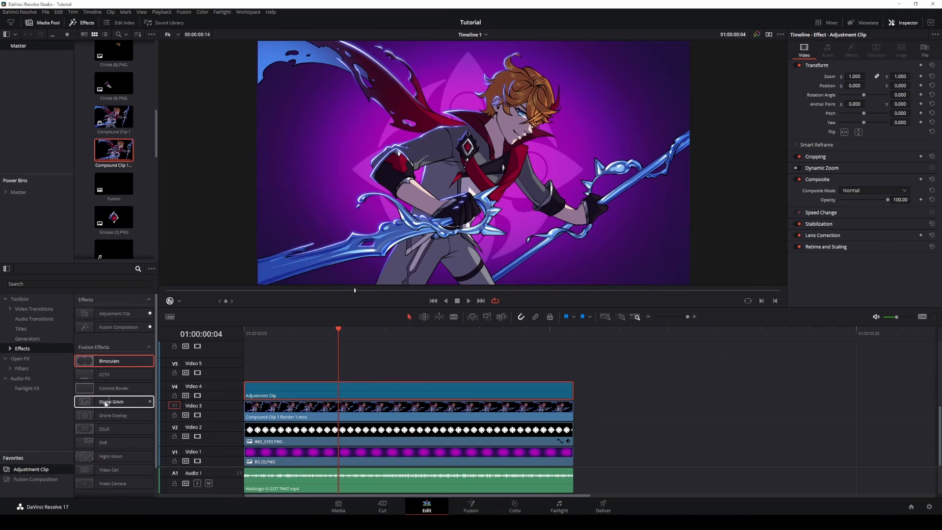
# Step: Try the Digital Glitch effect on the adjustment clip with increased Glitch Width and Glitch Height
pyautogui.moveTo(105, 402); pyautogui.dragTo(310, 392)
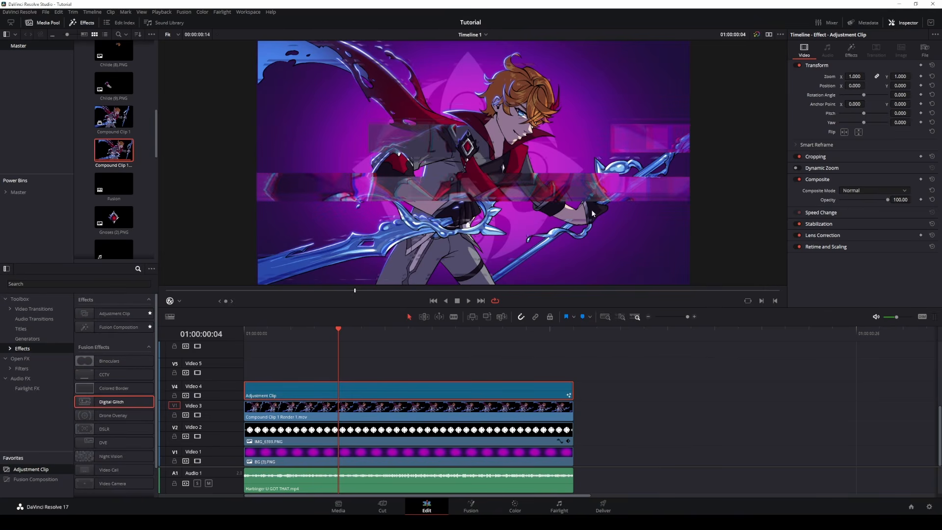
pyautogui.click(851, 50)
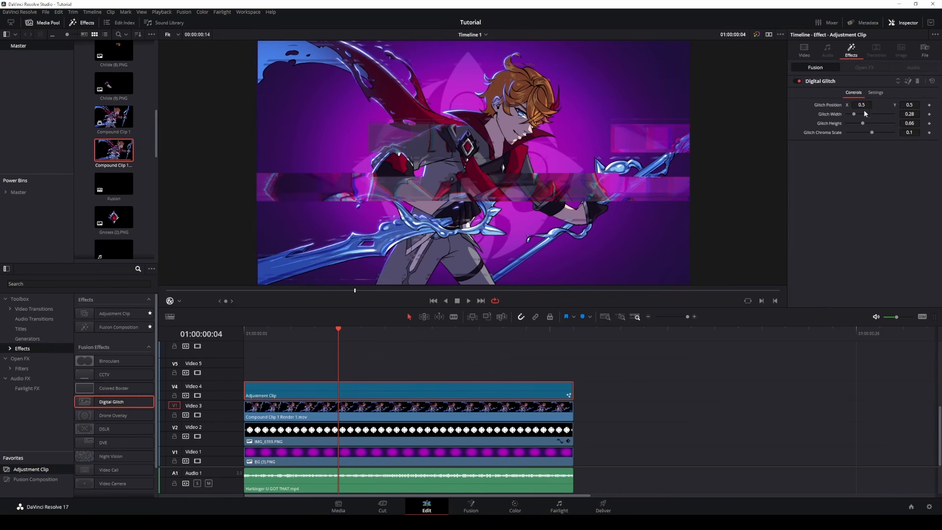
pyautogui.moveTo(878, 115); pyautogui.dragTo(871, 114)
pyautogui.moveTo(863, 123); pyautogui.dragTo(898, 123)
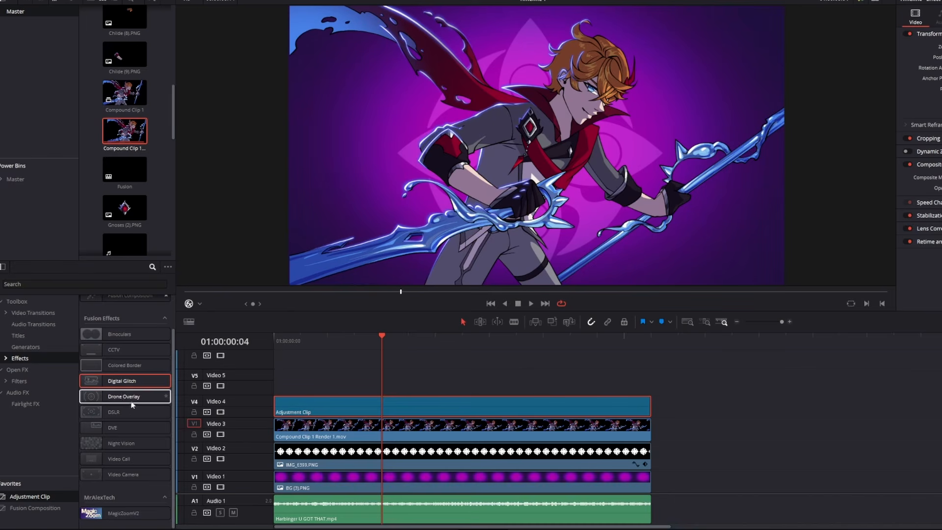
# Step: Apply the Gaussian Blur effect from Open FX to the adjustment clip on the Video 4 track
pyautogui.scroll(2, 118, 388)
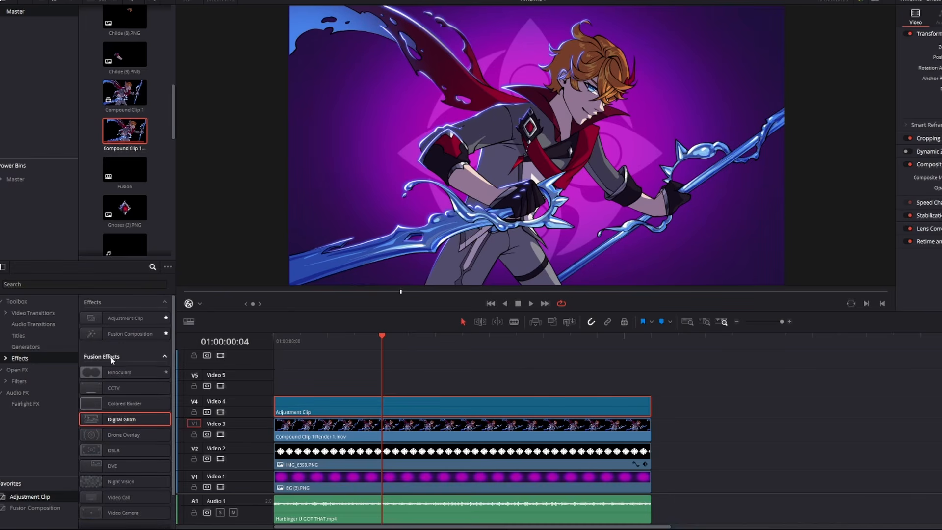
pyautogui.click(29, 370)
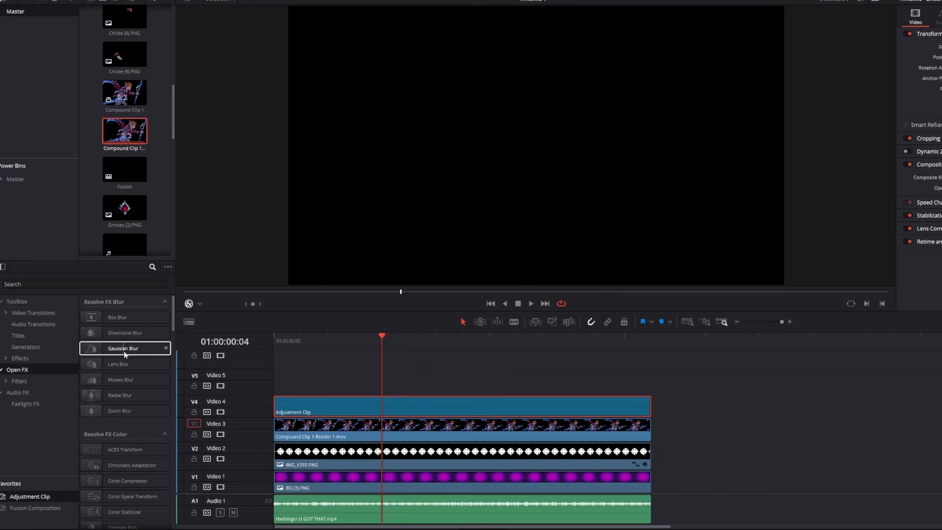
pyautogui.moveTo(124, 351); pyautogui.dragTo(328, 413)
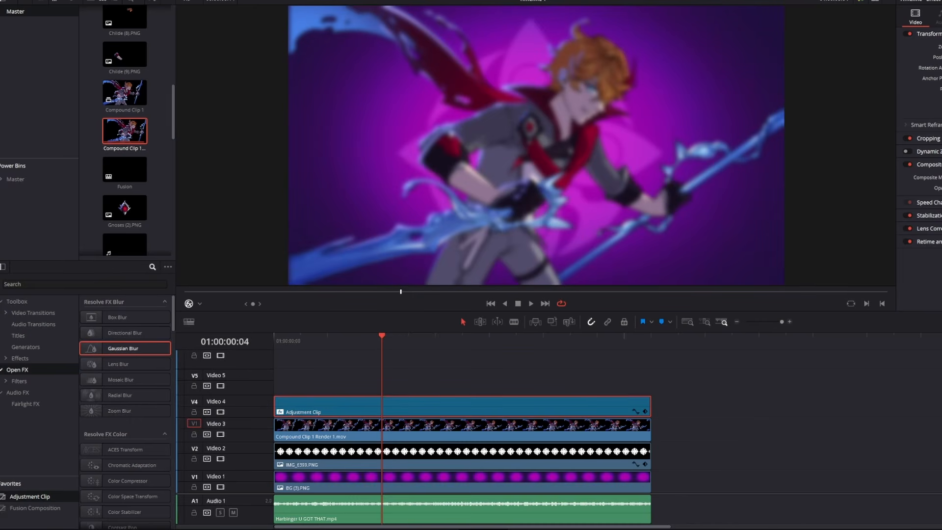
# Step: Add a Gaussian Blur keyframe on the timeline's first frame with horizontal and vertical strength at 0.396
pyautogui.press('Home')
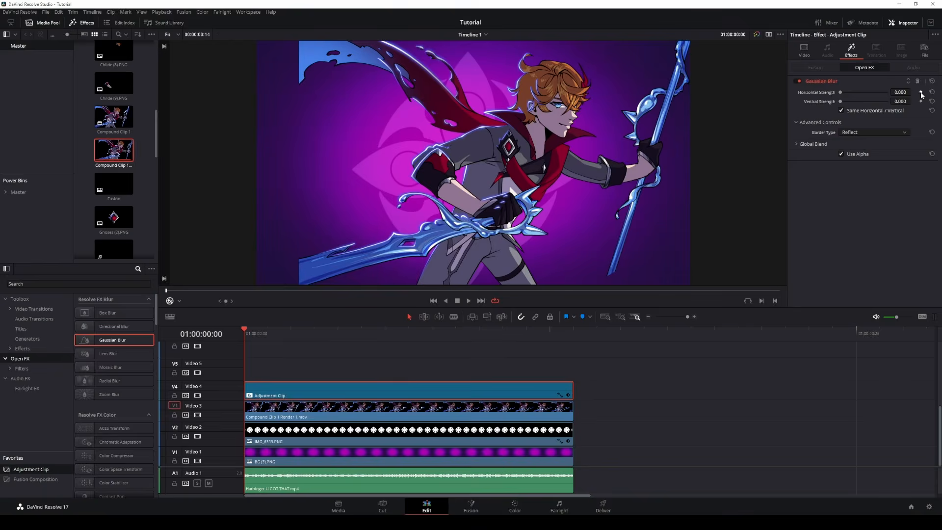
pyautogui.click(920, 91)
pyautogui.moveTo(830, 85); pyautogui.dragTo(848, 83)
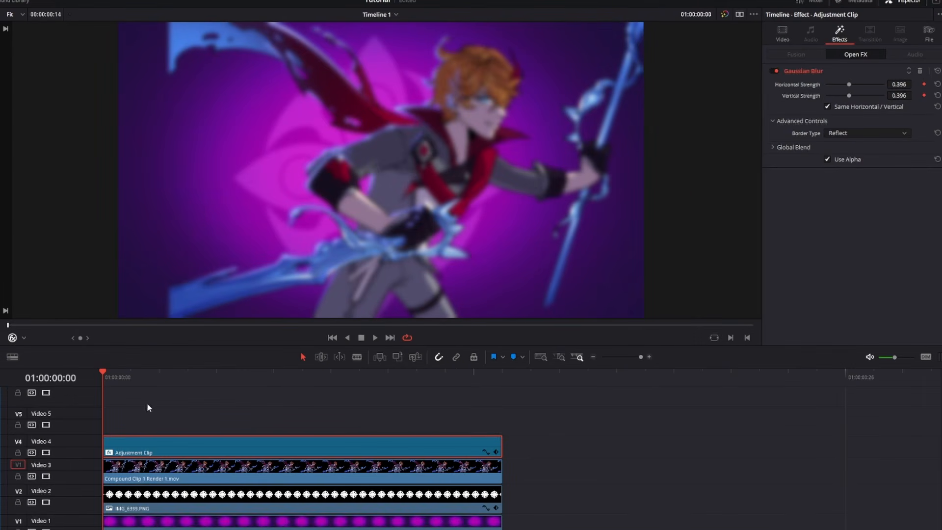
# Step: Keyframe the Gaussian Blur strength to 0 at 01:00:00:05 and play the blur-in from the start
pyautogui.click(246, 375)
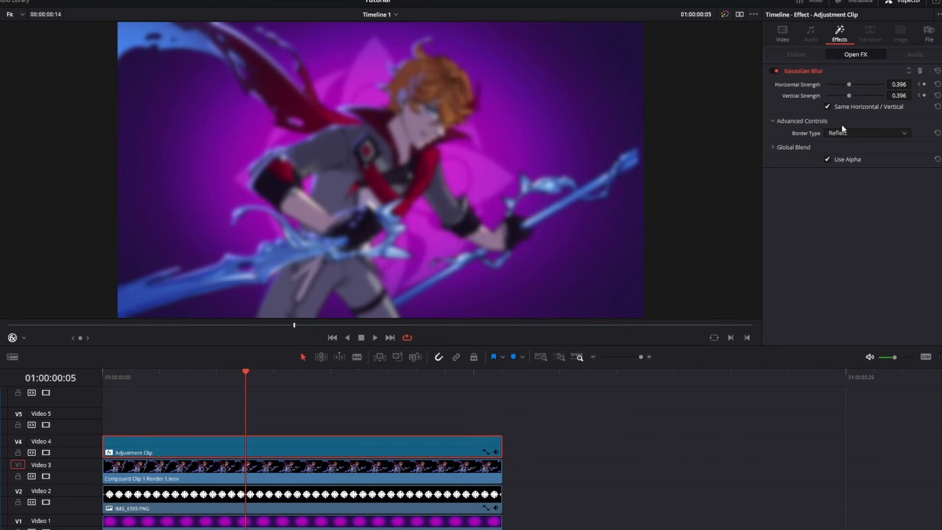
pyautogui.moveTo(841, 85); pyautogui.dragTo(793, 92)
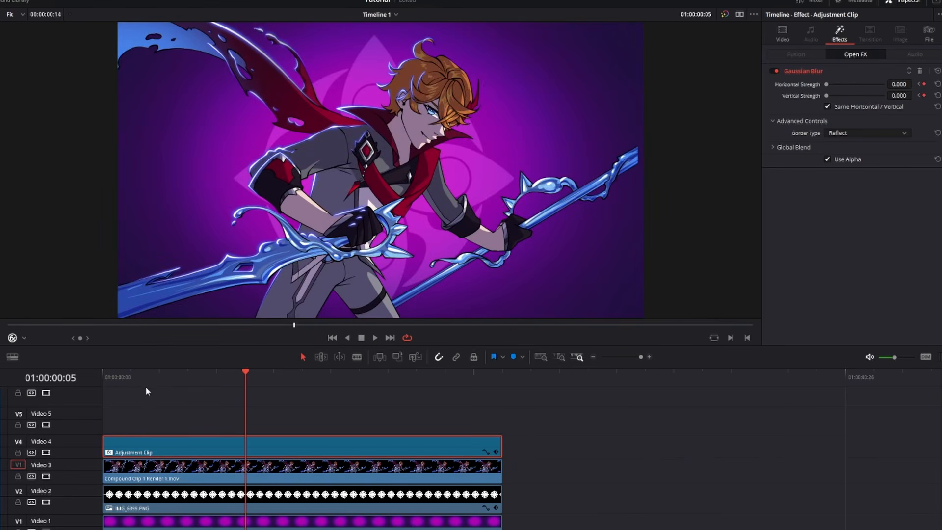
pyautogui.press('Home')
pyautogui.press('space')
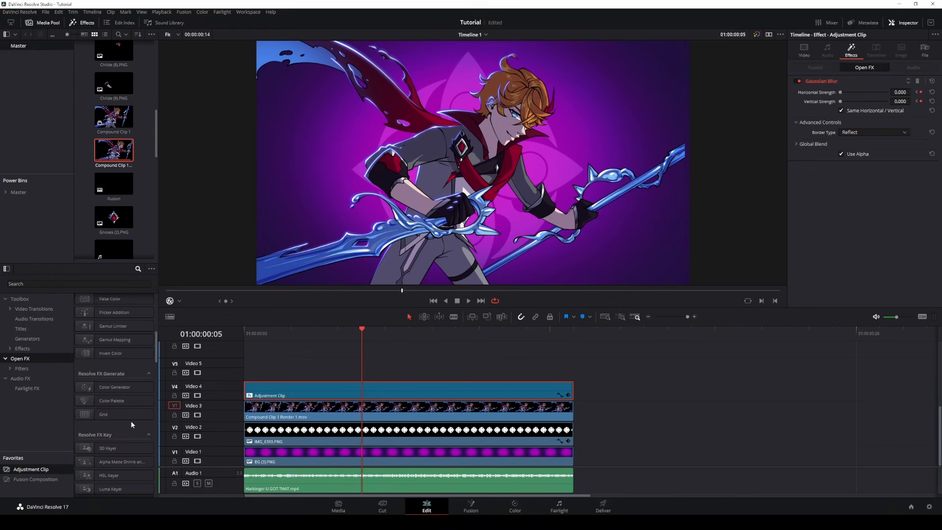
# Step: Add the Glow effect to the adjustment clip, set its shine threshold to 0.558 and preview the result
pyautogui.scroll(-3, 130, 422)
pyautogui.moveTo(129, 418); pyautogui.dragTo(317, 392)
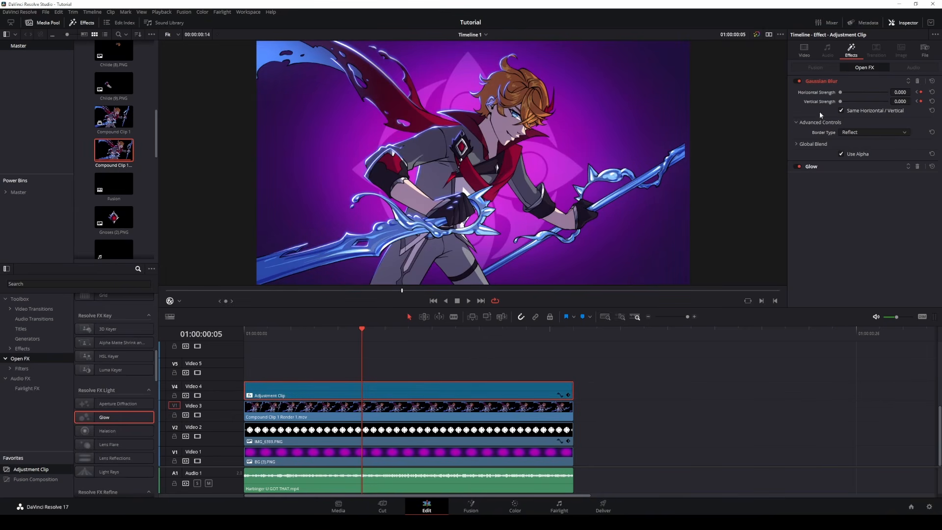
pyautogui.click(822, 166)
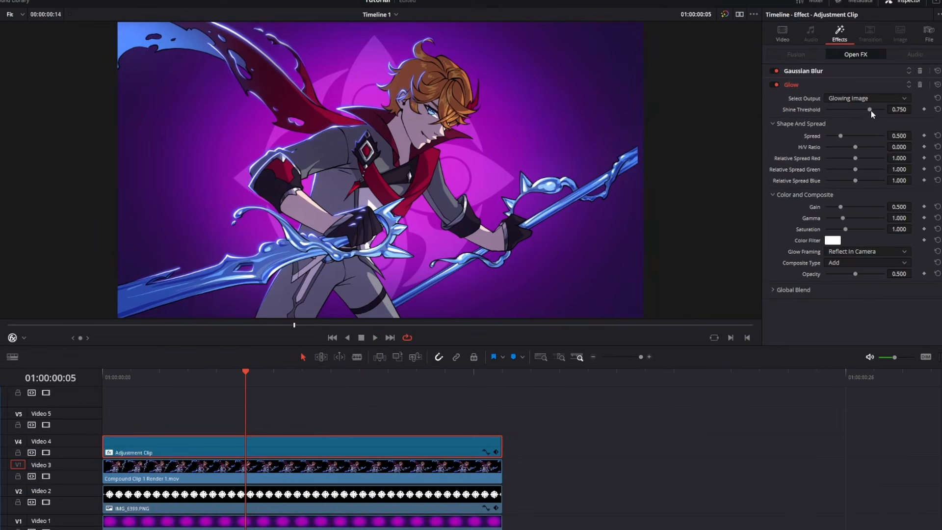
pyautogui.moveTo(874, 110); pyautogui.dragTo(847, 118)
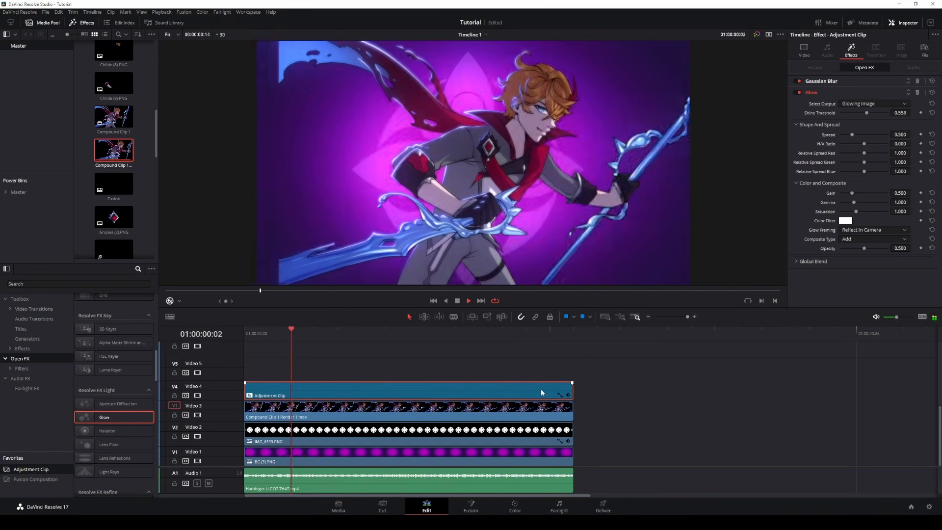
pyautogui.press('space')
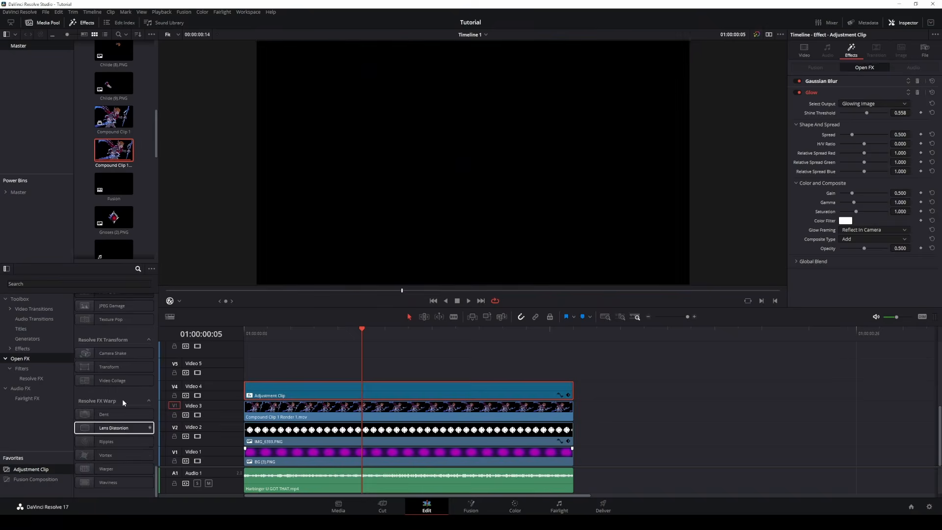
# Step: Add the Camera Shake effect to the adjustment clip and play the timeline to preview it
pyautogui.scroll(-3, 123, 387)
pyautogui.scroll(-6, 122, 359)
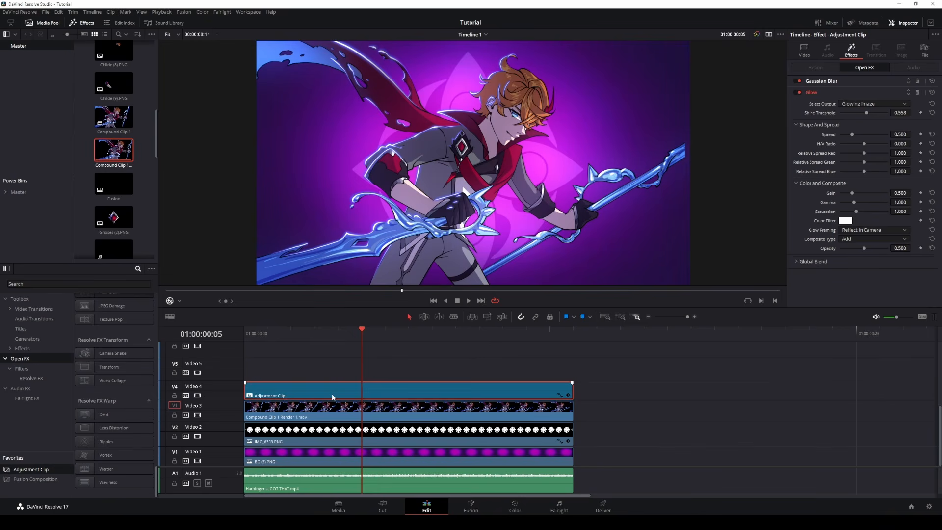
pyautogui.moveTo(112, 353); pyautogui.dragTo(276, 395)
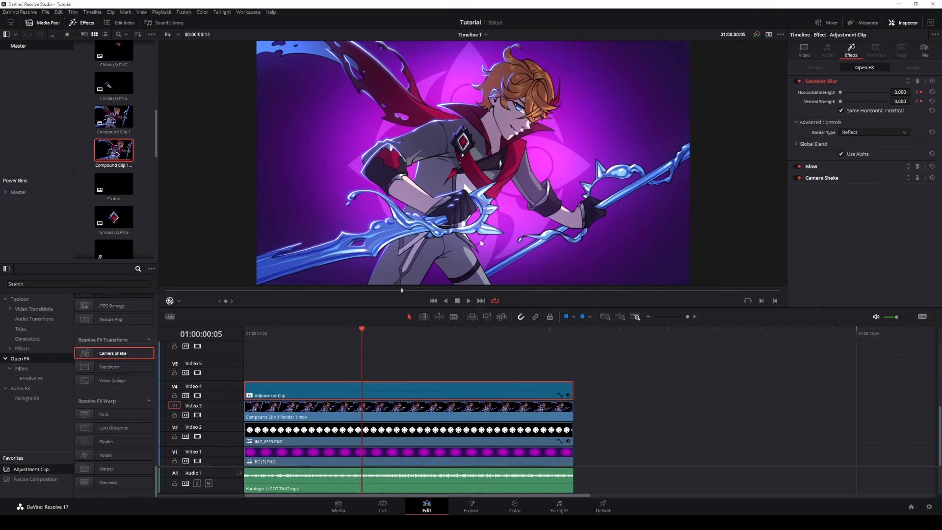
pyautogui.press('space')
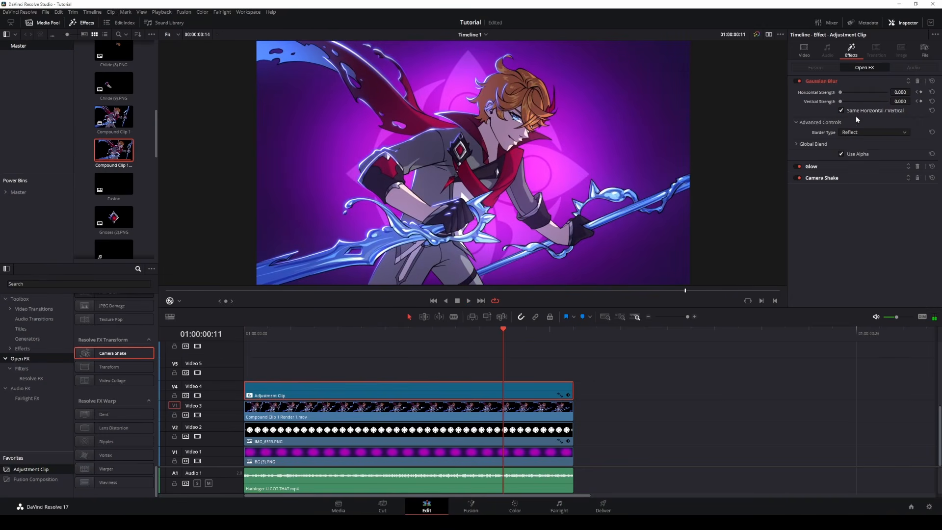
# Step: Set the Camera Shake motion scale to 0.434 and speed scale to 0.403, checking the movement during playback
pyautogui.click(819, 178)
pyautogui.moveTo(863, 115); pyautogui.dragTo(838, 124)
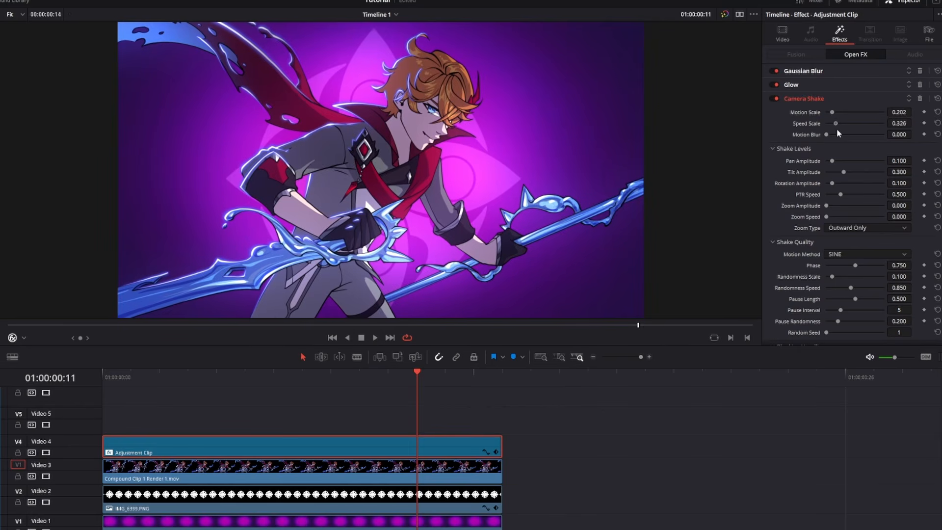
pyautogui.press('space')
pyautogui.click(838, 112)
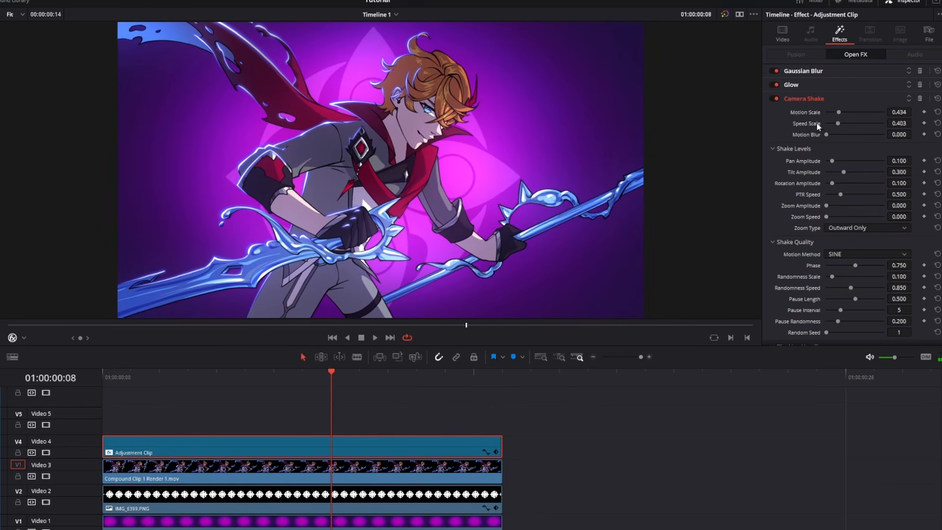
pyautogui.press('space')
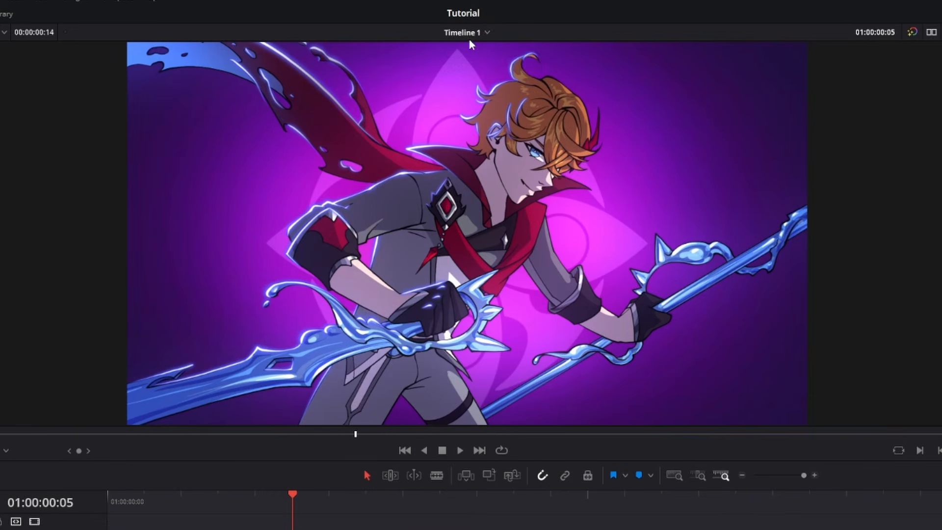
# Step: Switch to Timeline 3 and play it back with looping turned on
pyautogui.click(475, 36)
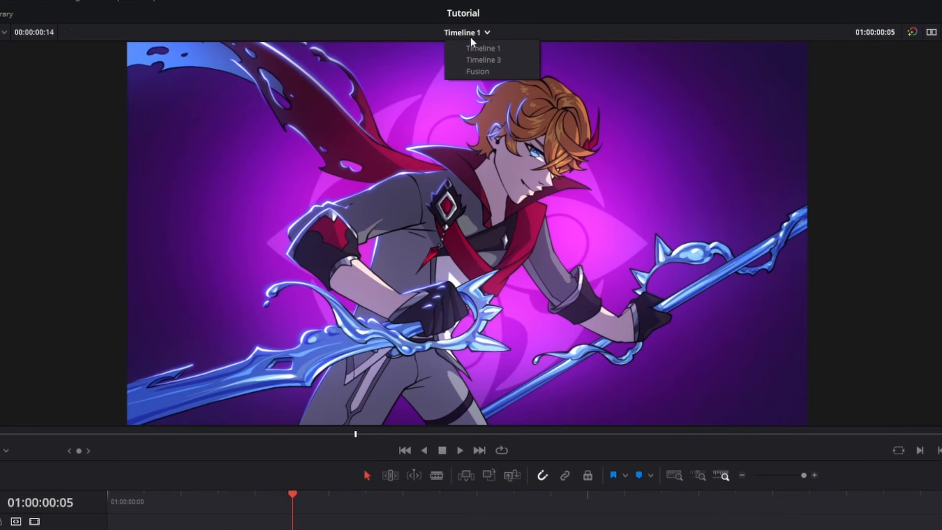
pyautogui.click(475, 59)
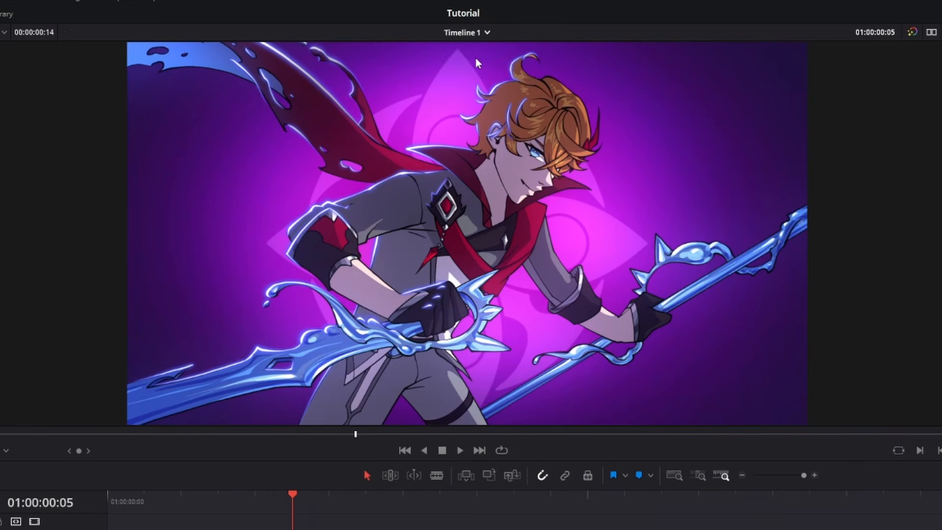
pyautogui.click(502, 450)
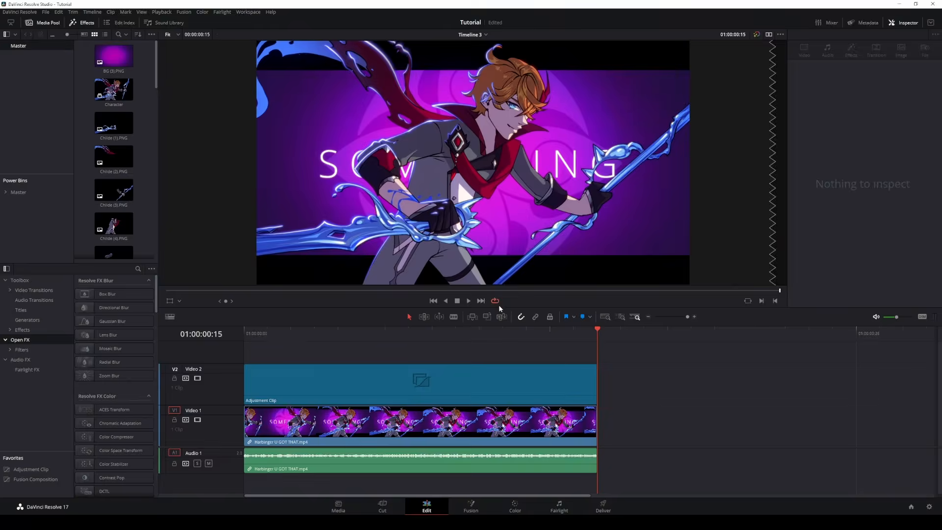
pyautogui.press('space')
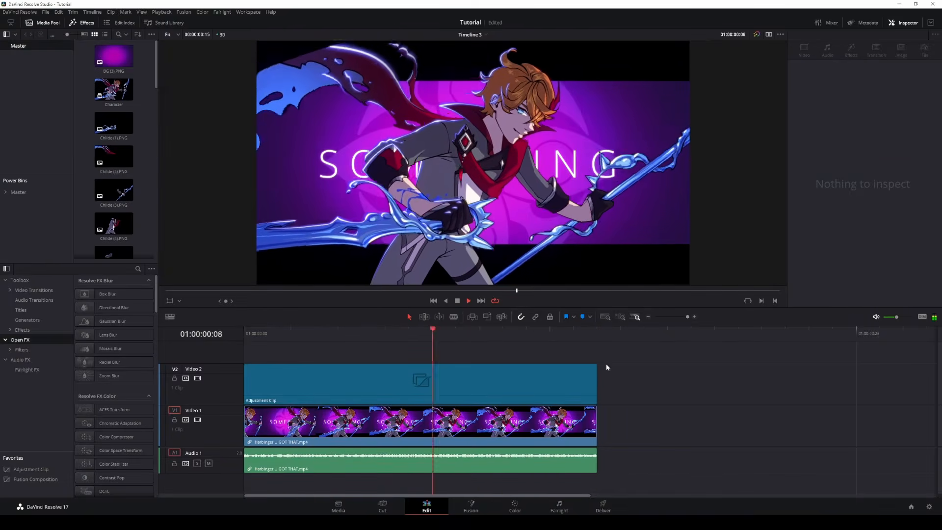
pyautogui.press('space')
# Step: Return to Timeline 1 and play it back from near the start
pyautogui.click(477, 35)
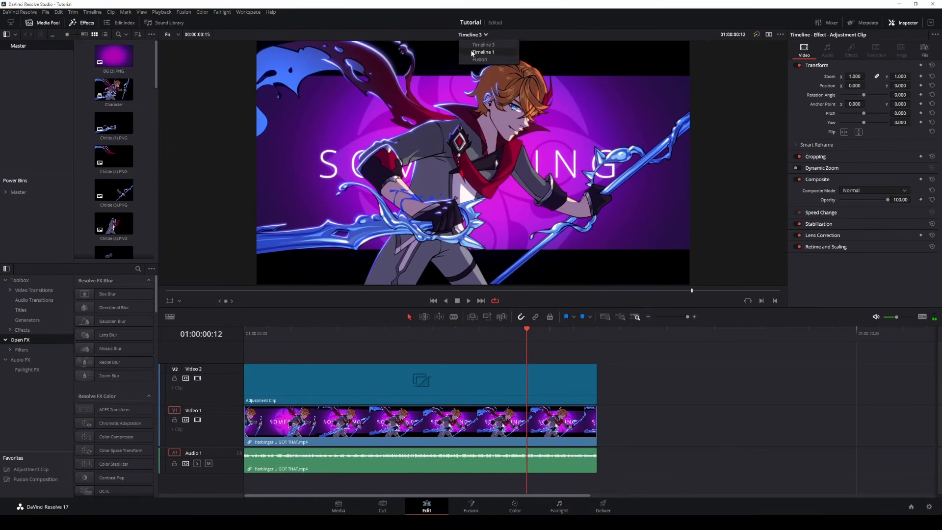
pyautogui.click(483, 52)
pyautogui.click(255, 334)
pyautogui.press('space')
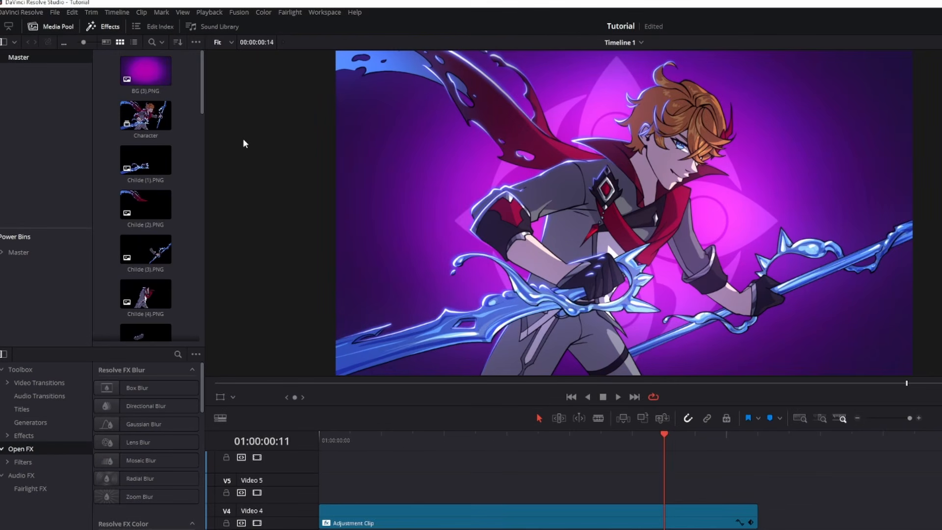
# Step: Create a new empty stereo timeline with one video track and one audio track, using the project settings
pyautogui.click(55, 12)
pyautogui.click(83, 53)
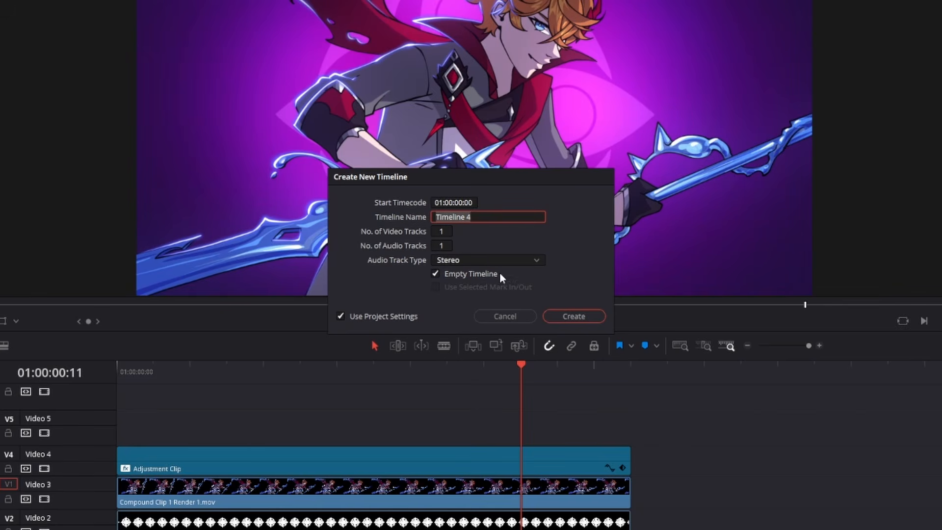
pyautogui.click(581, 317)
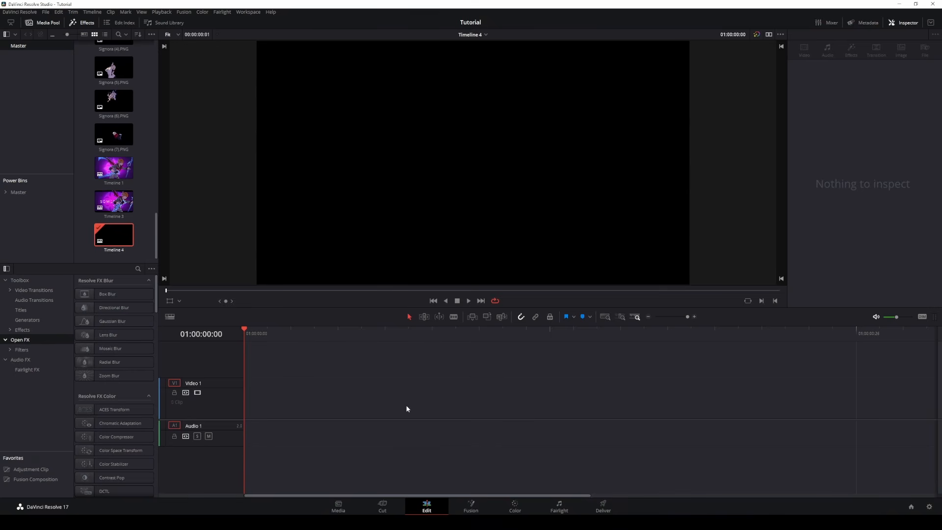
# Step: Leave the empty timeline for Timeline 1 and review the finished animation by playing Timeline 3
pyautogui.click(472, 34)
pyautogui.click(478, 51)
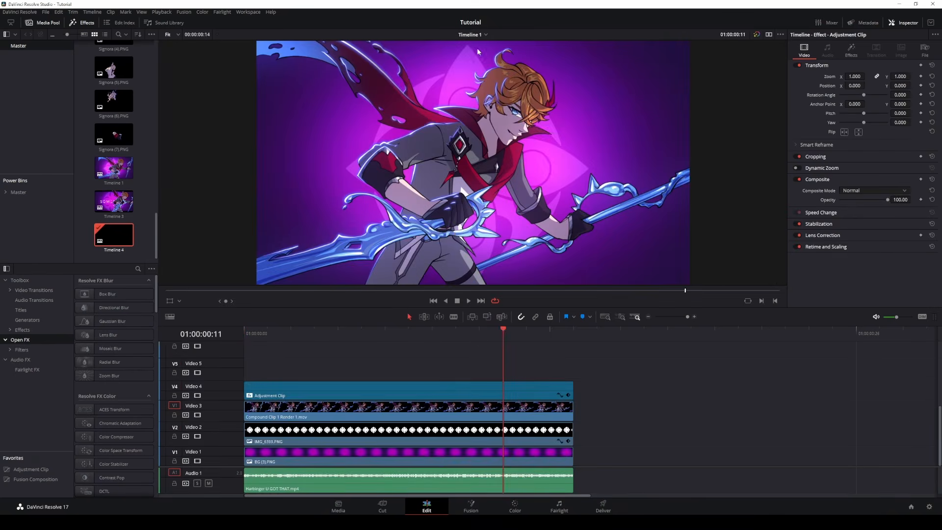
pyautogui.press('space')
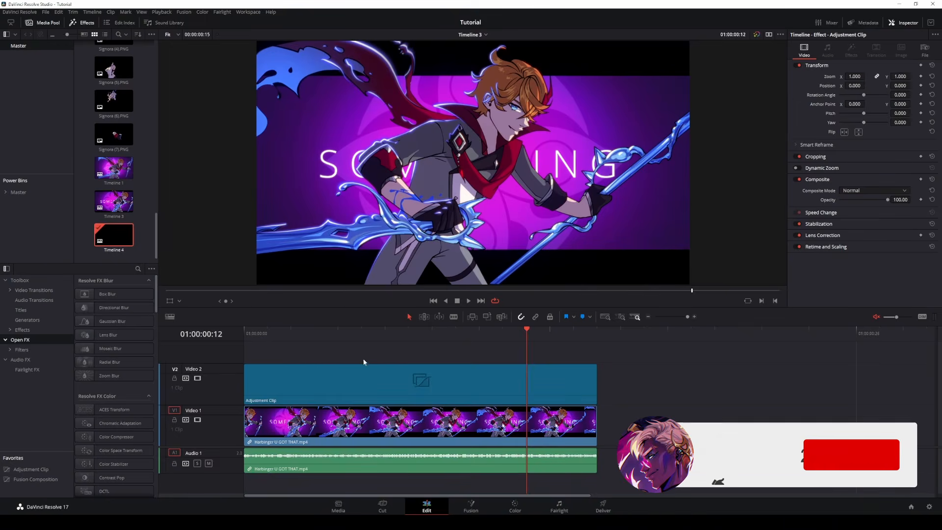
pyautogui.press('space')
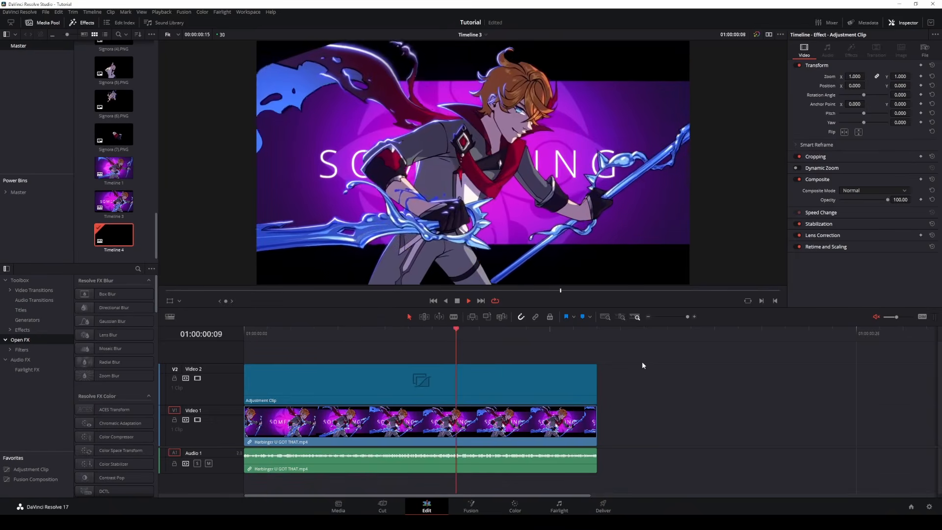
pyautogui.press('space')
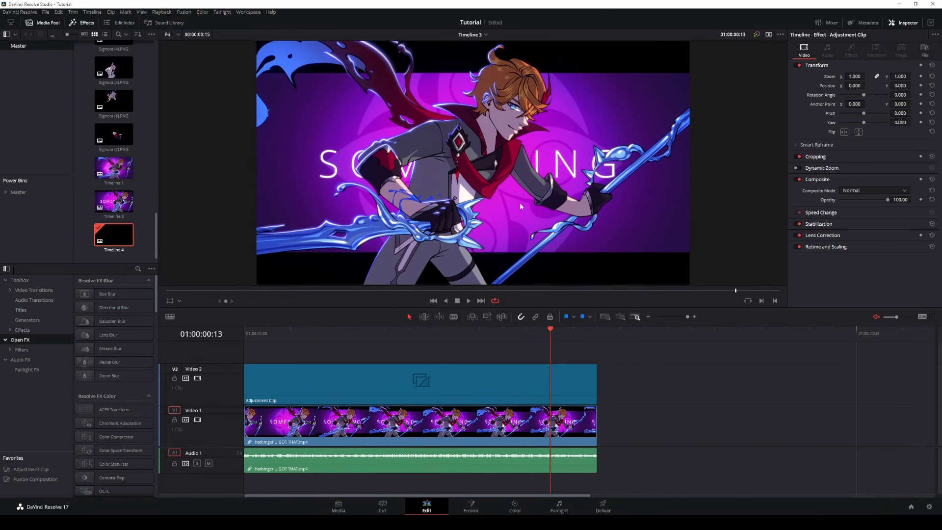
# Step: Switch to the Fusion timeline, move the playhead to its start and select the existing Fusion Composition clip
pyautogui.click(472, 33)
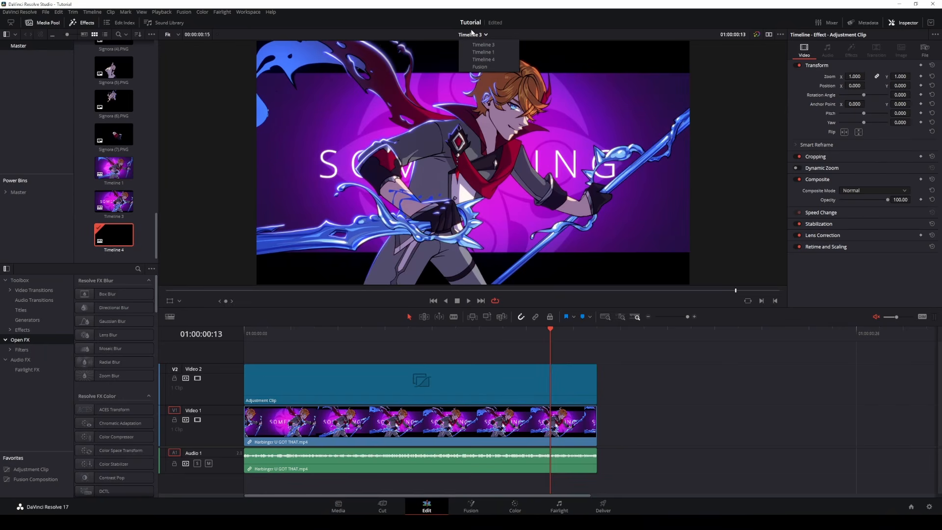
pyautogui.click(478, 67)
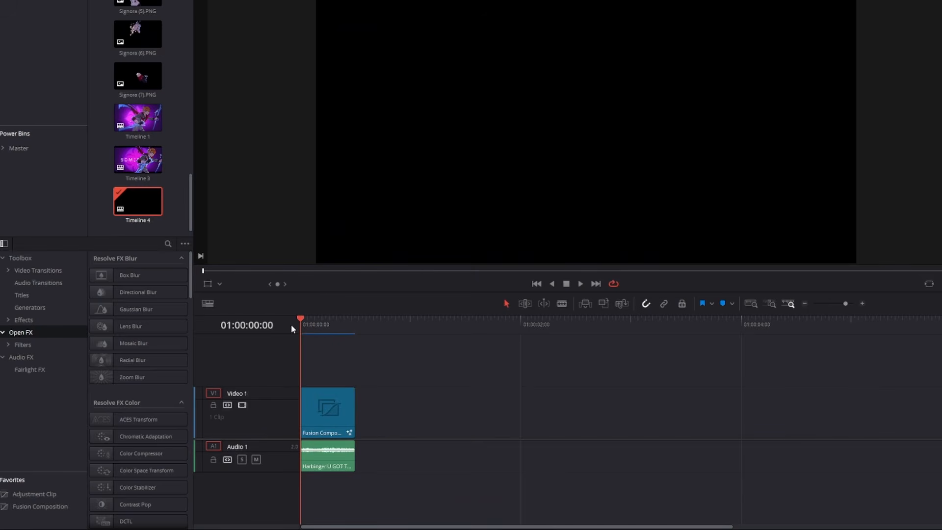
pyautogui.moveTo(301, 325)
pyautogui.mouseDown()
pyautogui.moveTo(364, 328)
pyautogui.moveTo(291, 328)
pyautogui.mouseUp()
pyautogui.click(313, 431)
pyautogui.click(331, 422)
# Step: Search the Toolbox effects for "fusi" and place a Fusion Composition on Video 1 after the existing clip
pyautogui.click(20, 258)
pyautogui.click(168, 243)
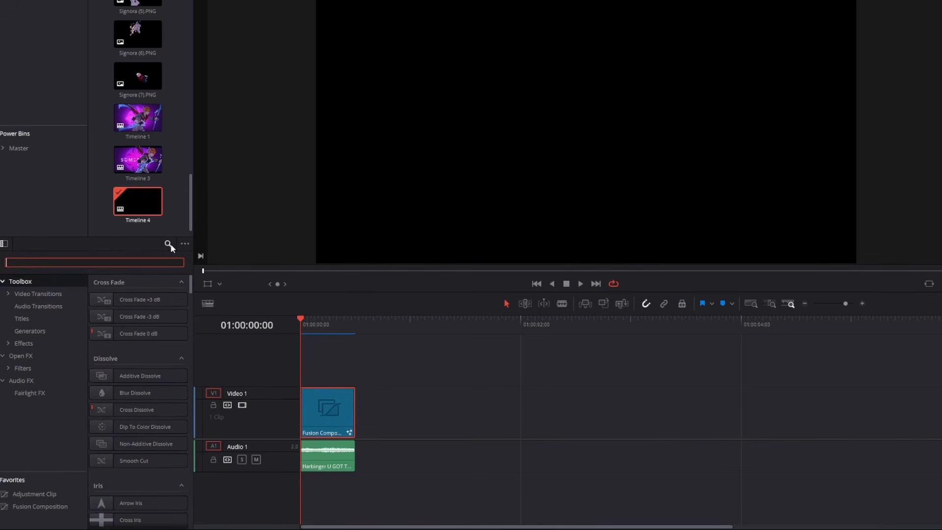
pyautogui.write('fusi')
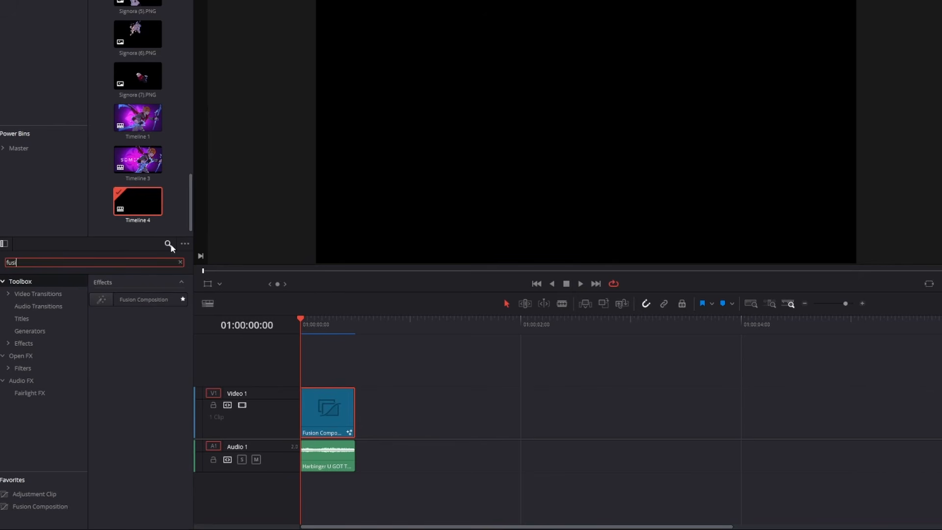
pyautogui.moveTo(134, 303); pyautogui.dragTo(492, 435)
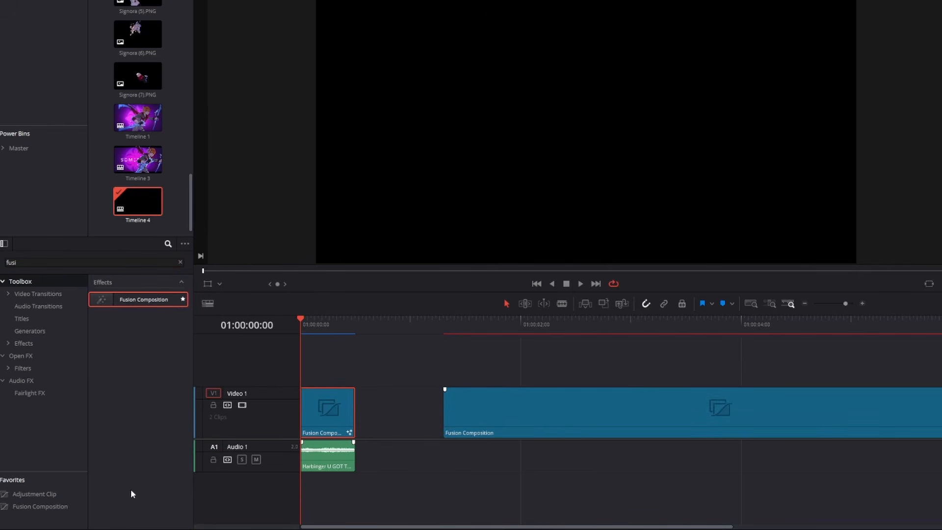
# Step: Delete the second Fusion Composition clip from Video 1 and set the playhead to the start of the timeline
pyautogui.click(585, 408)
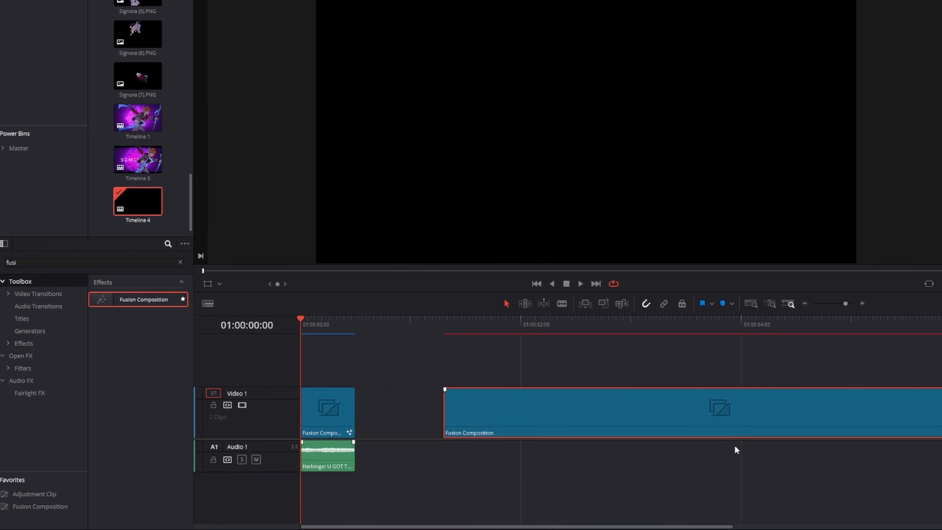
pyautogui.press('Delete')
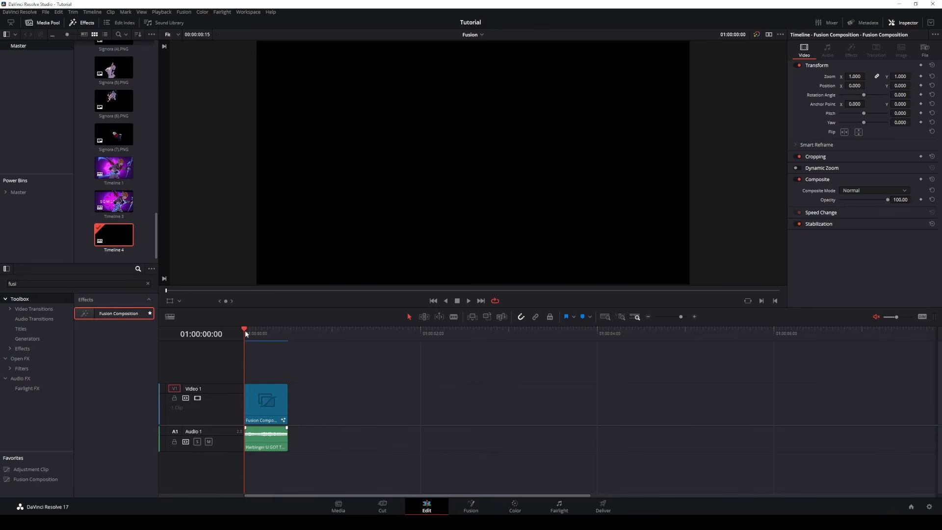
pyautogui.moveTo(248, 333)
pyautogui.mouseDown()
pyautogui.moveTo(261, 333)
pyautogui.moveTo(246, 332)
pyautogui.mouseUp()
# Step: Open the remaining Fusion Composition clip in the Fusion page and hide the Keyframes view, keeping the Inspector shown
pyautogui.click(258, 403)
pyautogui.click(273, 402)
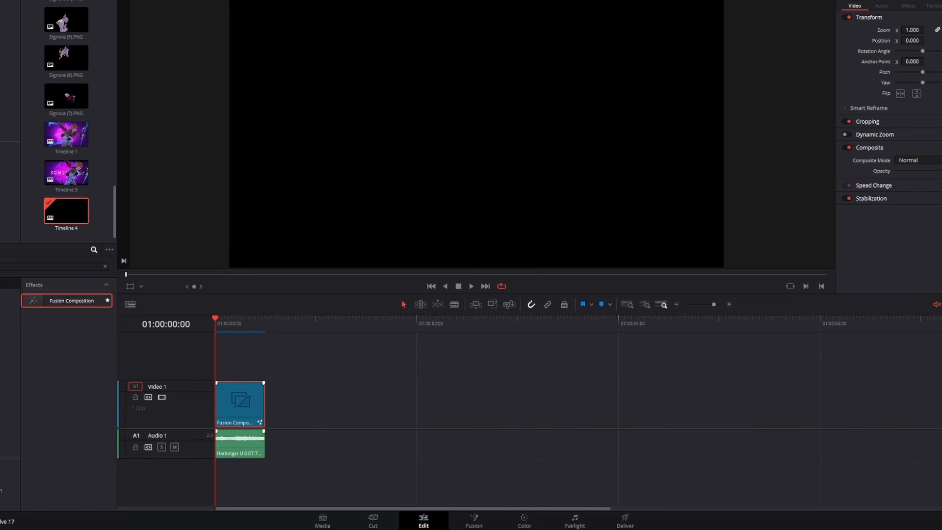
pyautogui.click(474, 522)
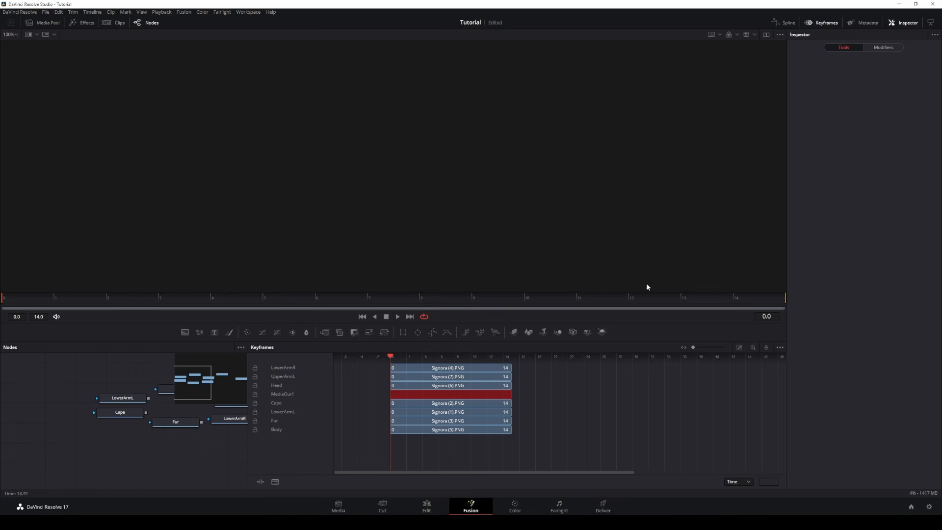
pyautogui.click(825, 22)
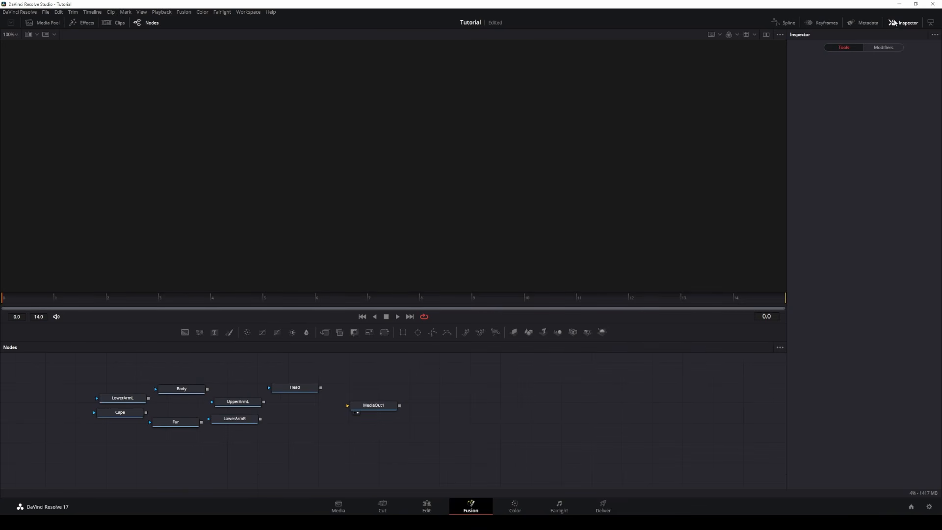
pyautogui.click(898, 23)
pyautogui.click(898, 23)
pyautogui.click(898, 23)
pyautogui.click(898, 24)
# Step: Select the character part nodes as a group and space them farther away from MediaOut1
pyautogui.moveTo(90, 362); pyautogui.dragTo(322, 449)
pyautogui.moveTo(307, 388); pyautogui.dragTo(179, 381)
pyautogui.moveTo(337, 375); pyautogui.dragTo(461, 447)
pyautogui.moveTo(363, 401); pyautogui.dragTo(447, 449)
pyautogui.moveTo(331, 375); pyautogui.dragTo(461, 437)
pyautogui.moveTo(288, 458); pyautogui.dragTo(2, 394)
pyautogui.moveTo(83, 384); pyautogui.dragTo(160, 384)
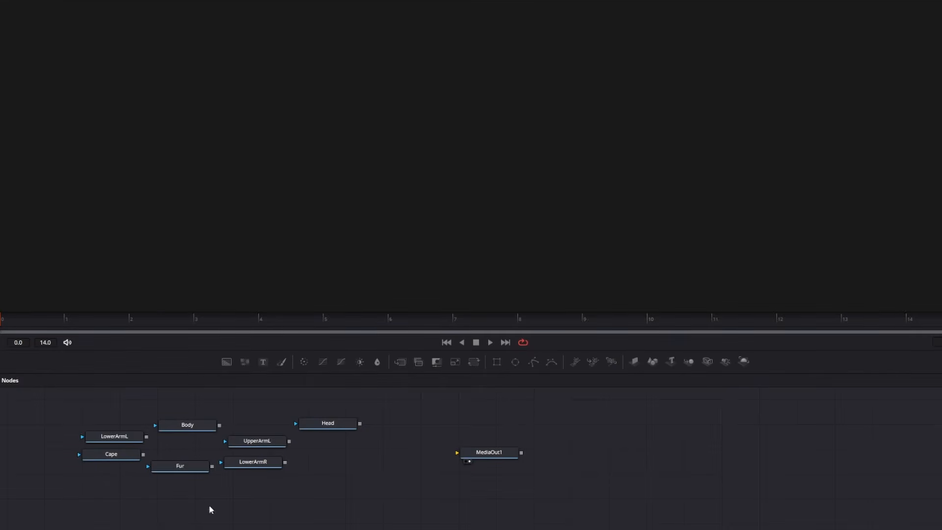
# Step: Add Signora (6).PNG to the node graph, show it in the viewer and switch the second viewer on and off
pyautogui.moveTo(187, 473); pyautogui.dragTo(343, 496)
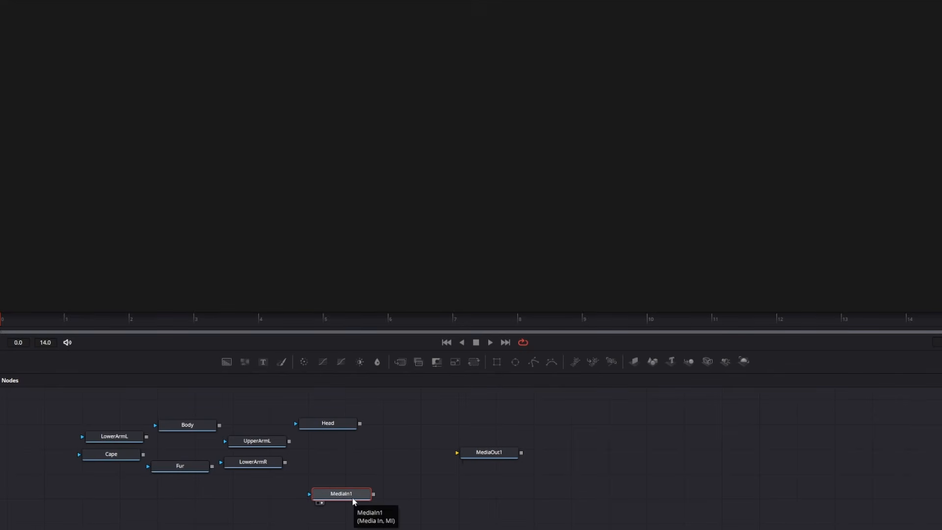
pyautogui.press('1')
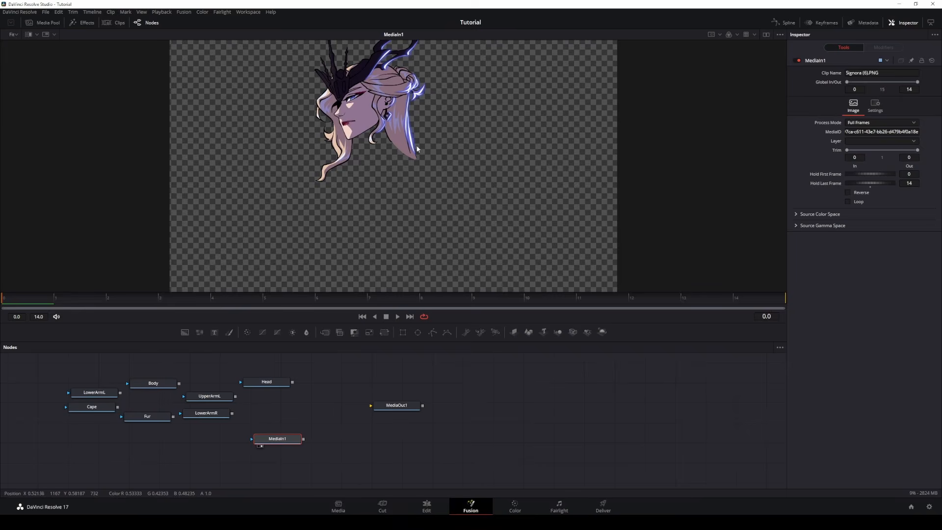
pyautogui.click(766, 35)
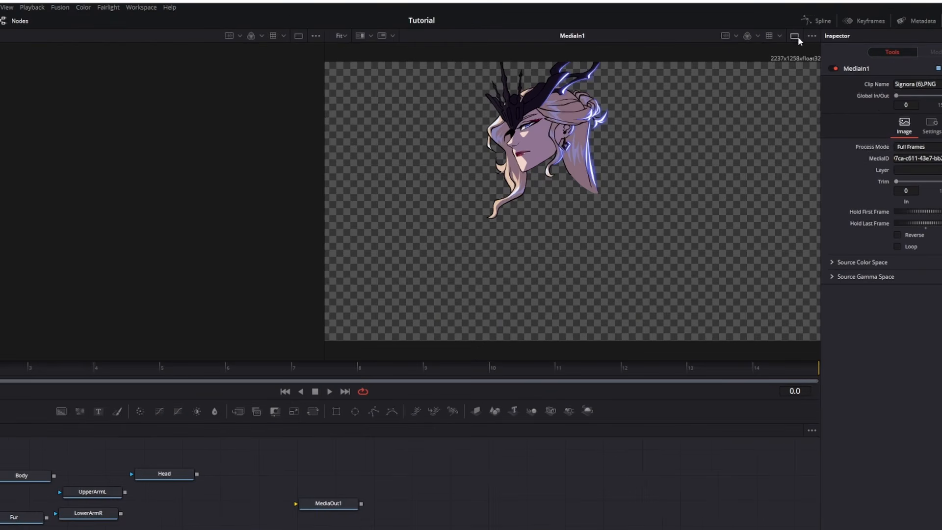
pyautogui.click(794, 35)
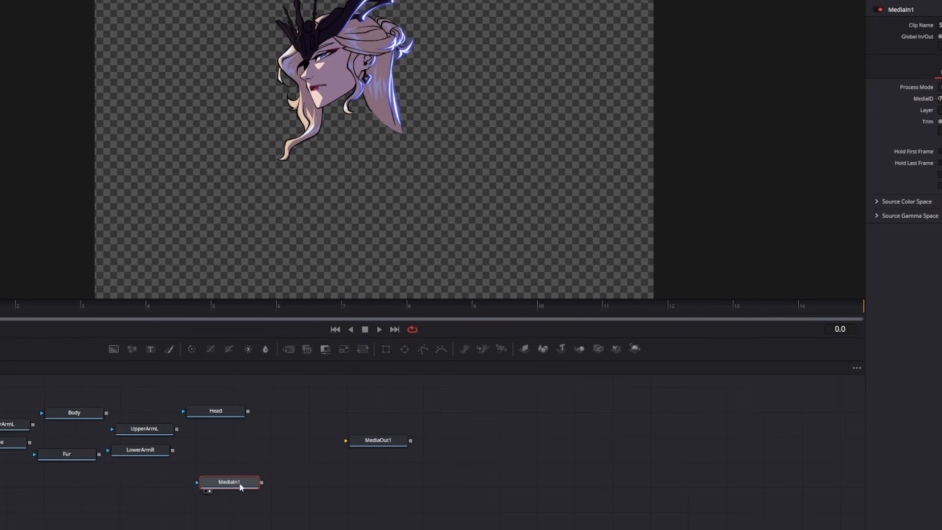
# Step: Try renaming the MediaIn1 node as Head, cancel the rename and delete that duplicate node
pyautogui.moveTo(241, 487); pyautogui.dragTo(261, 475)
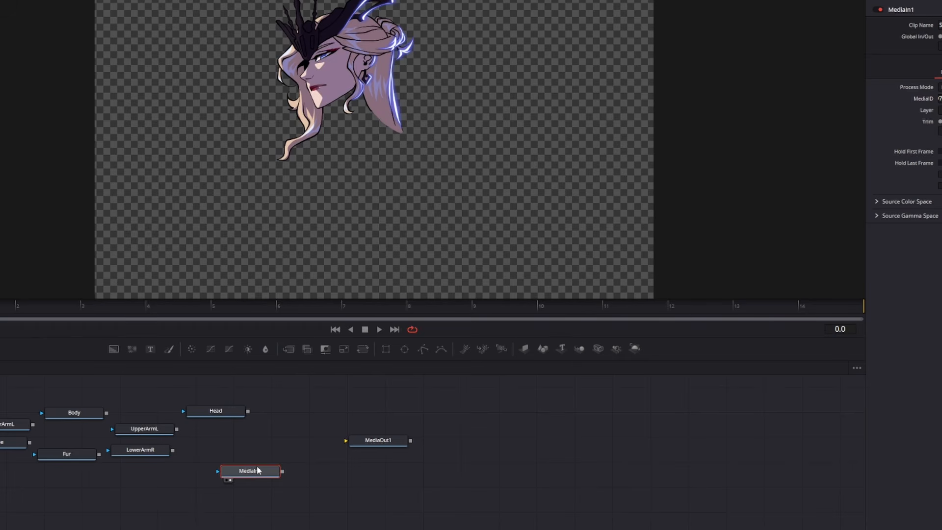
pyautogui.rightClick(259, 470)
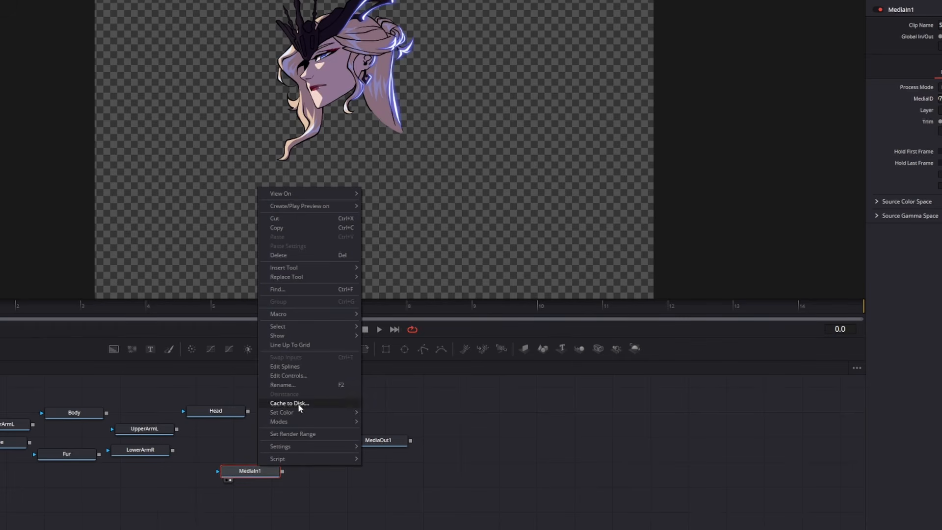
pyautogui.click(299, 385)
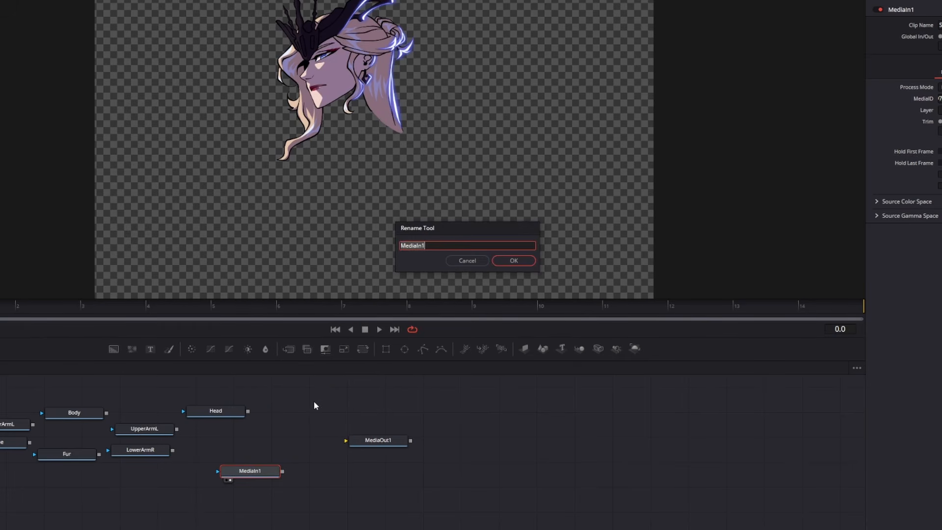
pyautogui.press('BackSpace')
pyautogui.write('Head')
pyautogui.click(485, 261)
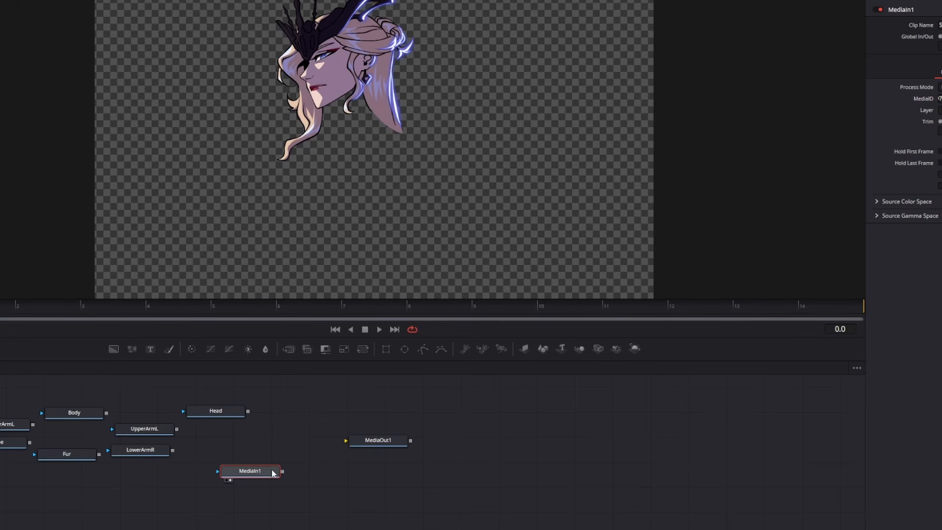
pyautogui.press('Delete')
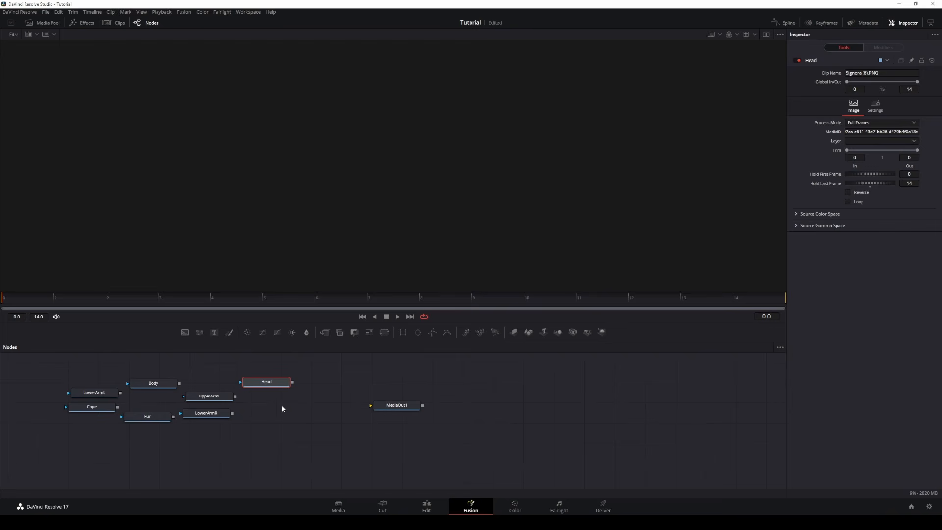
# Step: Preview the Head and UpperArmL nodes in the viewer, then clear the viewer
pyautogui.press('1')
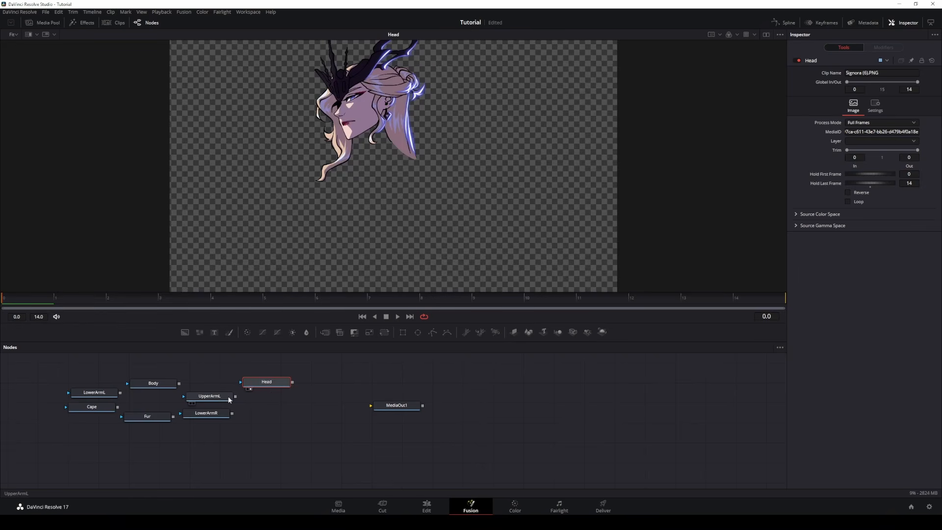
pyautogui.click(213, 398)
pyautogui.press('1')
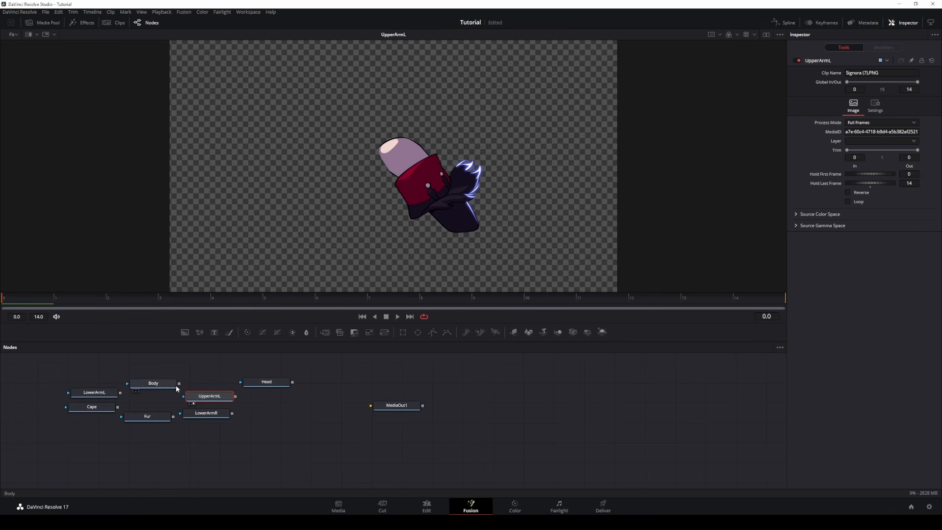
pyautogui.click(322, 413)
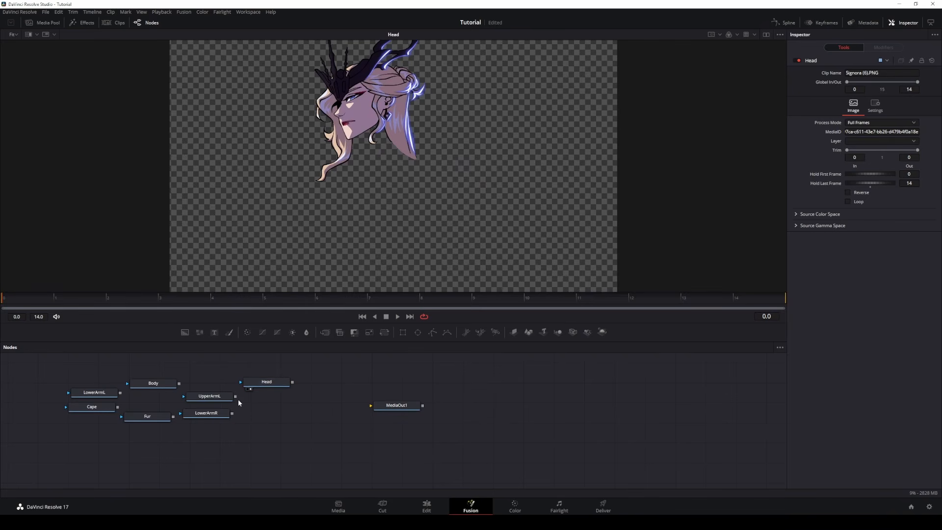
pyautogui.click(250, 389)
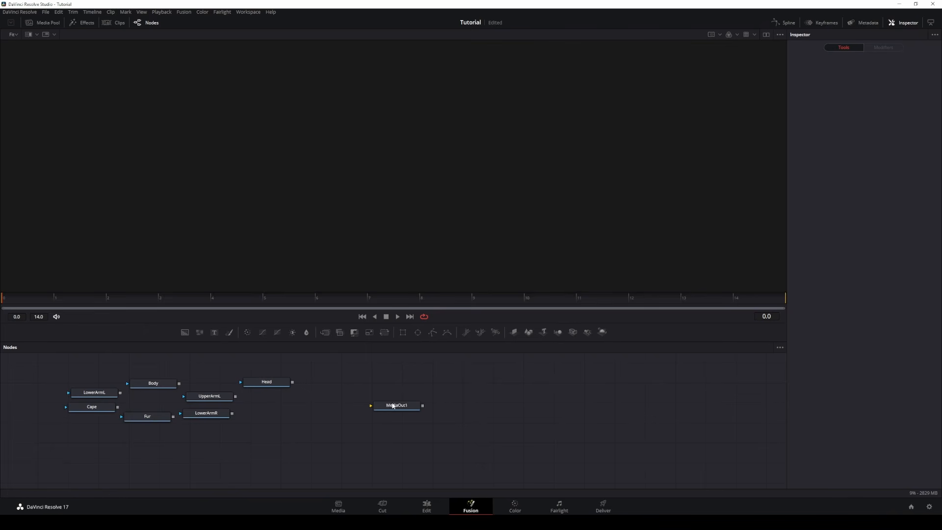
# Step: Show MediaOut1 in the viewer, check the composition's output on the Edit page and return to Fusion
pyautogui.click(400, 405)
pyautogui.press('1')
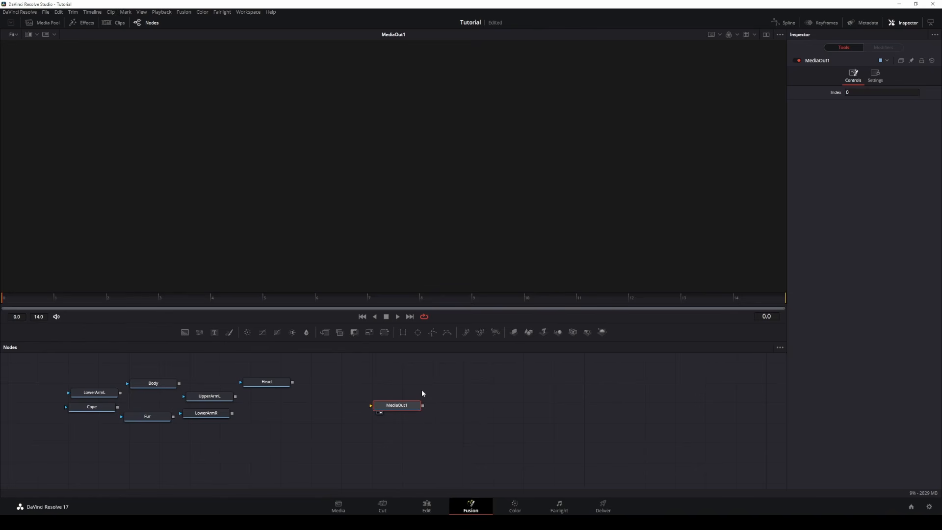
pyautogui.click(427, 505)
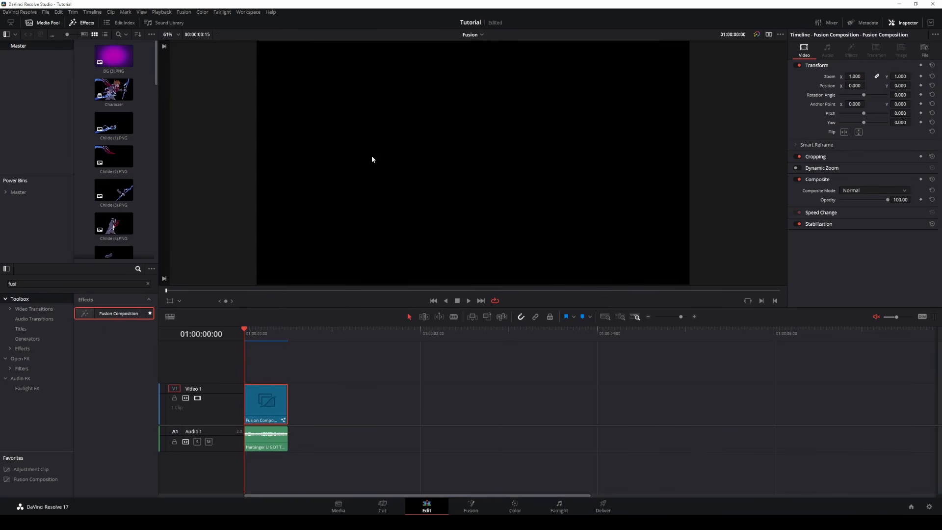
pyautogui.click(471, 511)
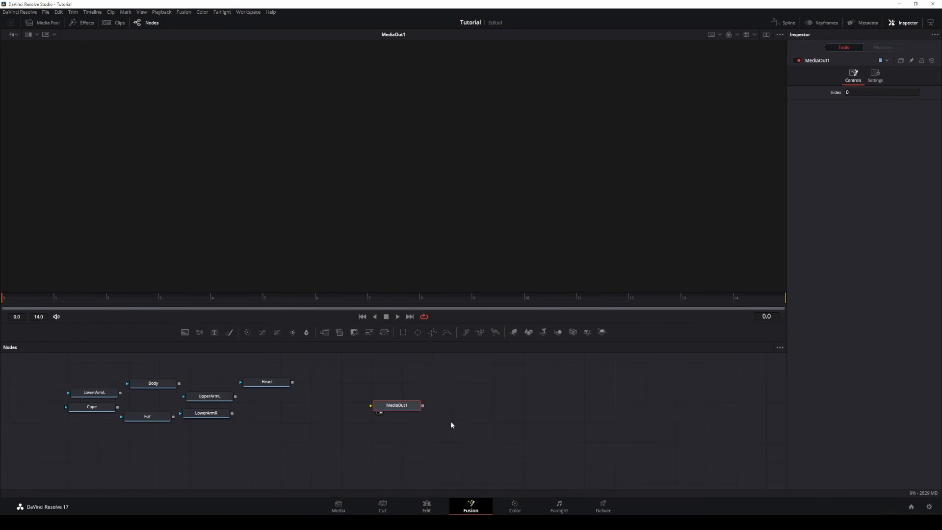
# Step: Connect the Head node to MediaOut1, check the output on the Edit page and return to Fusion
pyautogui.moveTo(288, 384); pyautogui.dragTo(326, 407)
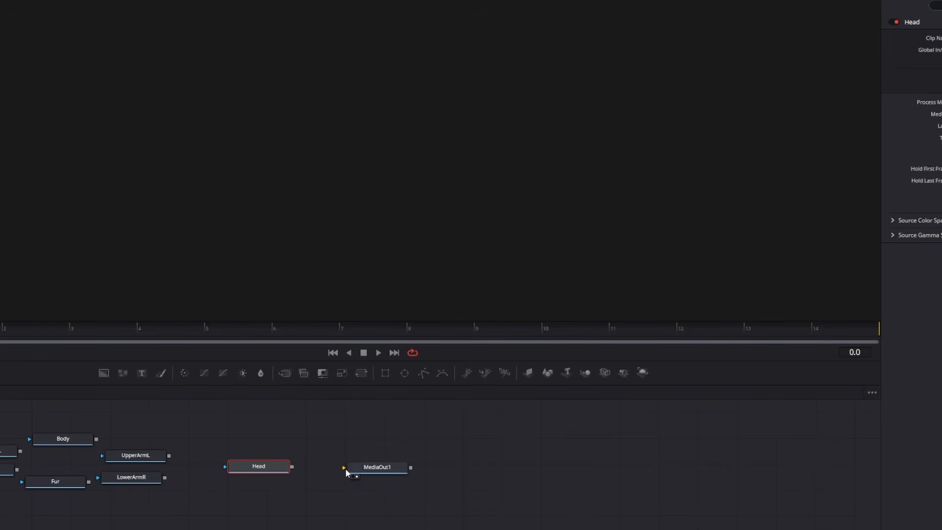
pyautogui.moveTo(292, 467); pyautogui.dragTo(361, 468)
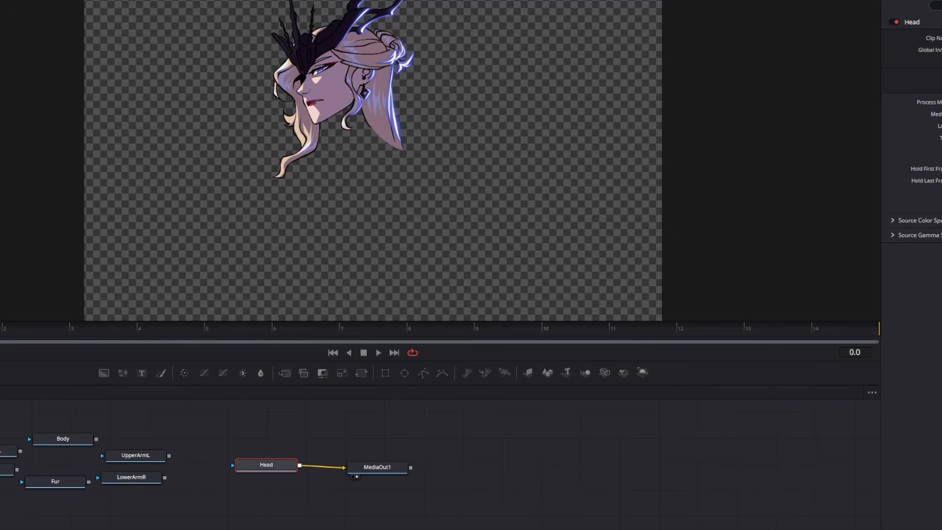
pyautogui.hotkey('shift', '4')
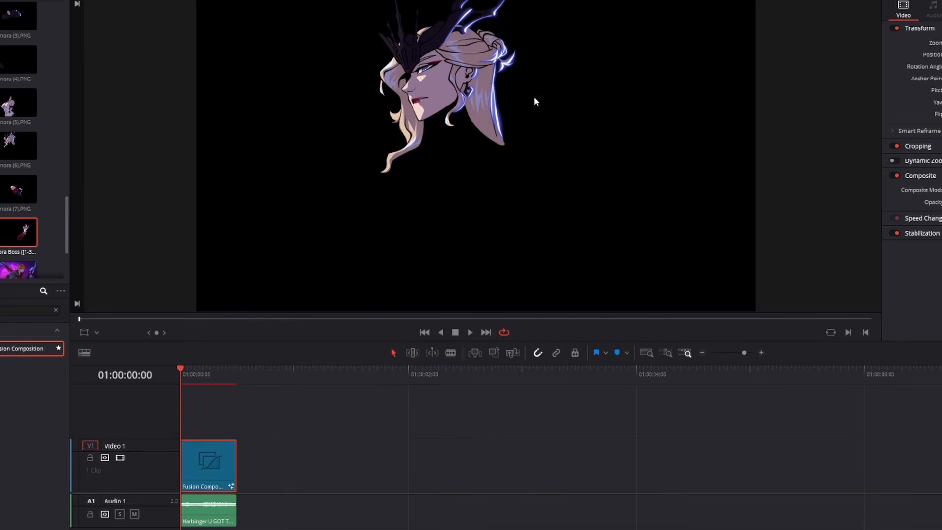
pyautogui.hotkey('shift', '5')
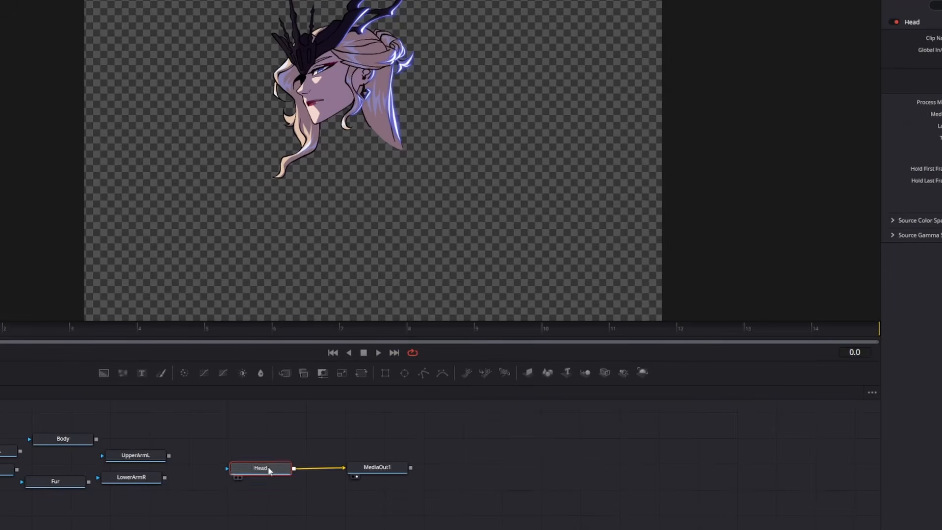
# Step: Place UpperArmL above Head and try to connect it to MediaOut1 alongside the Head node
pyautogui.moveTo(142, 455); pyautogui.dragTo(385, 472)
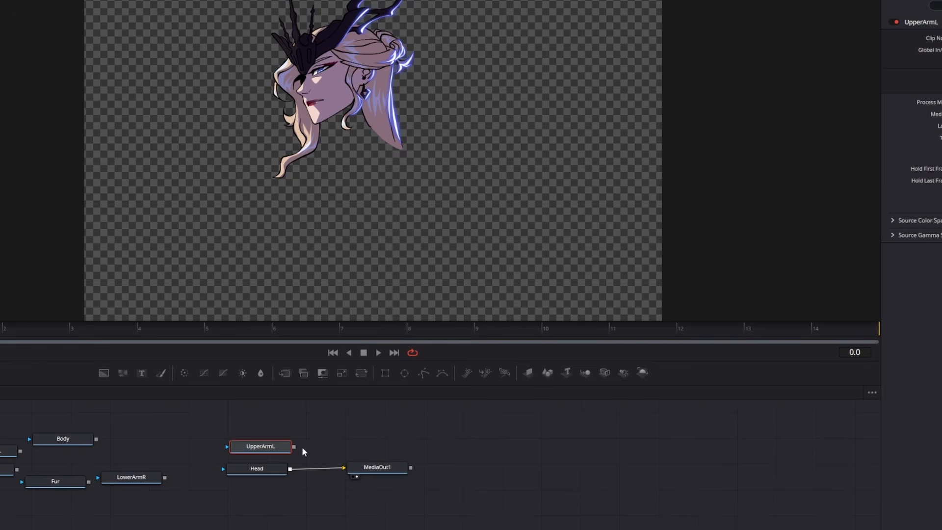
pyautogui.moveTo(294, 447); pyautogui.dragTo(385, 469)
pyautogui.click(385, 469)
pyautogui.click(312, 459)
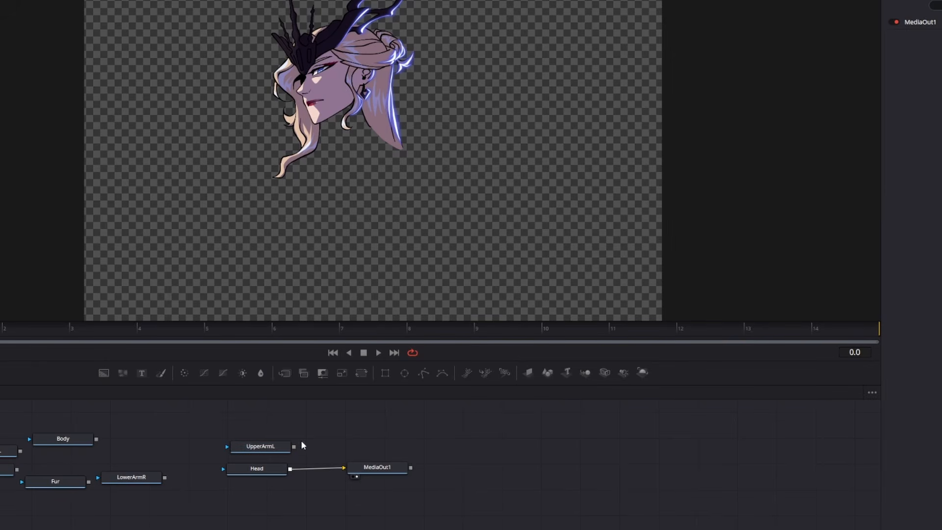
pyautogui.click(275, 447)
pyautogui.moveTo(294, 447); pyautogui.dragTo(393, 465)
pyautogui.moveTo(294, 447); pyautogui.dragTo(401, 474)
# Step: Disconnect MediaOut1's input and space out the nodes, with UpperArmL back beside Body and MediaOut1 farther from Head
pyautogui.moveTo(320, 469); pyautogui.dragTo(323, 445)
pyautogui.moveTo(260, 448); pyautogui.dragTo(142, 445)
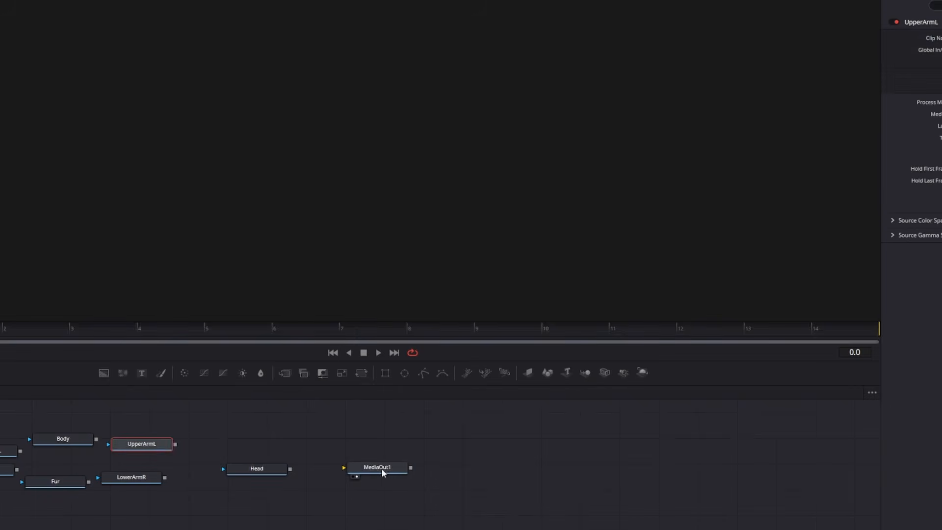
pyautogui.moveTo(381, 474); pyautogui.dragTo(650, 463)
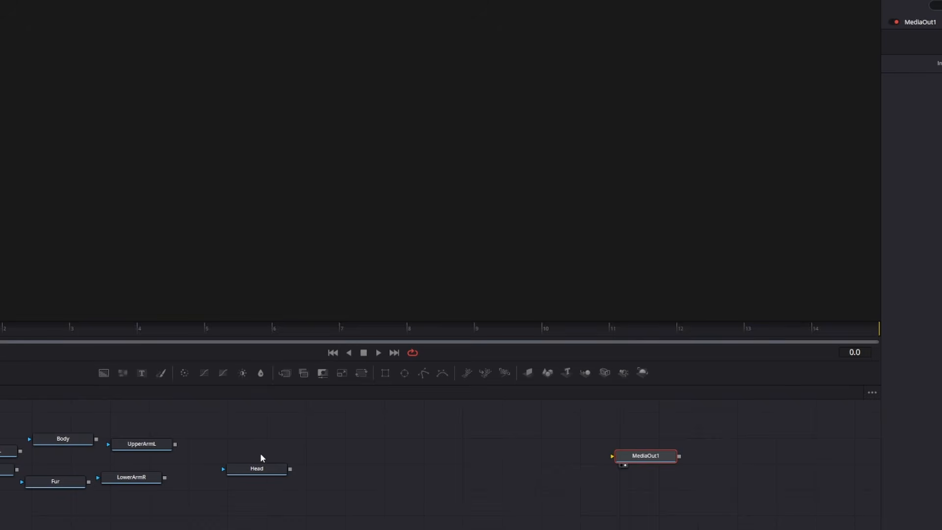
pyautogui.click(258, 468)
pyautogui.click(644, 456)
pyautogui.click(143, 444)
pyautogui.click(73, 438)
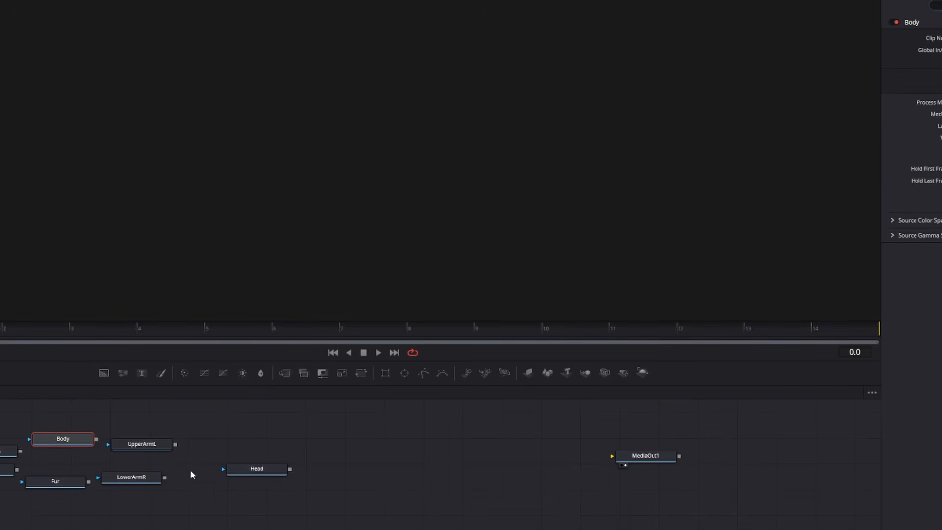
pyautogui.click(263, 472)
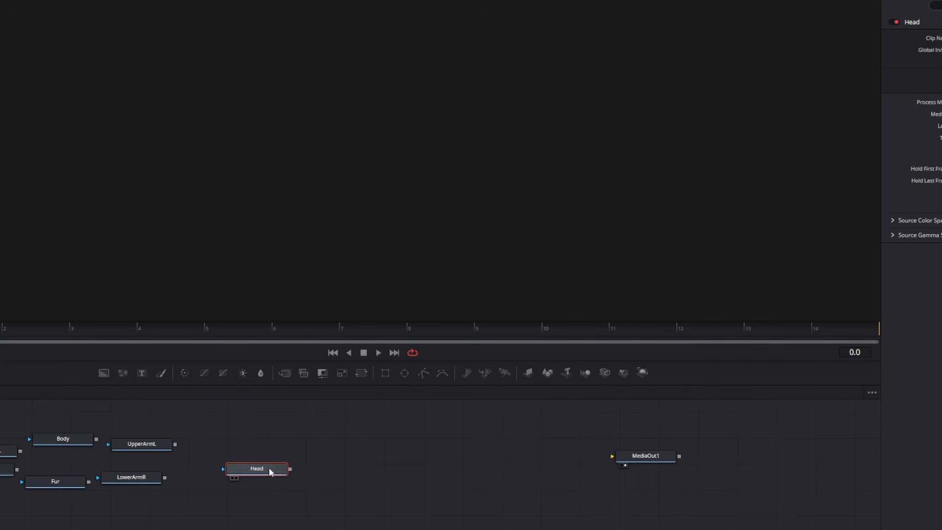
pyautogui.click(647, 456)
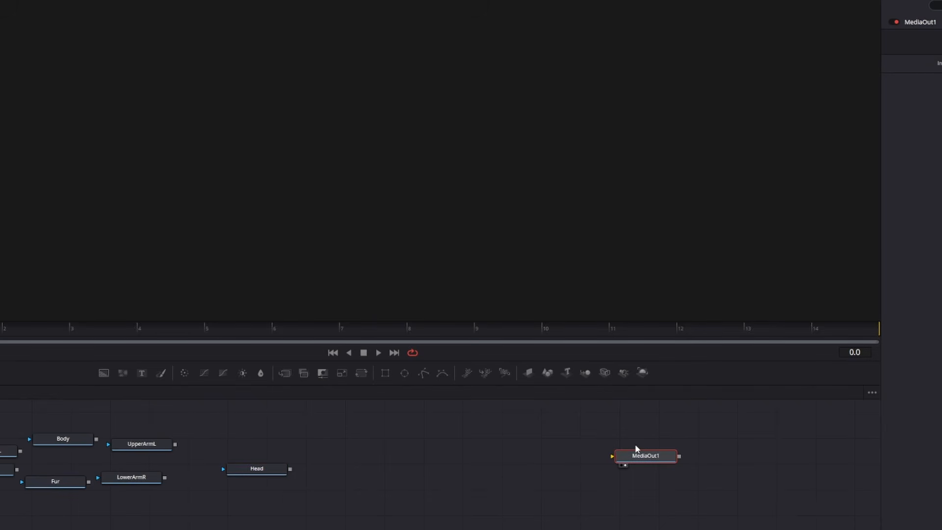
pyautogui.click(363, 455)
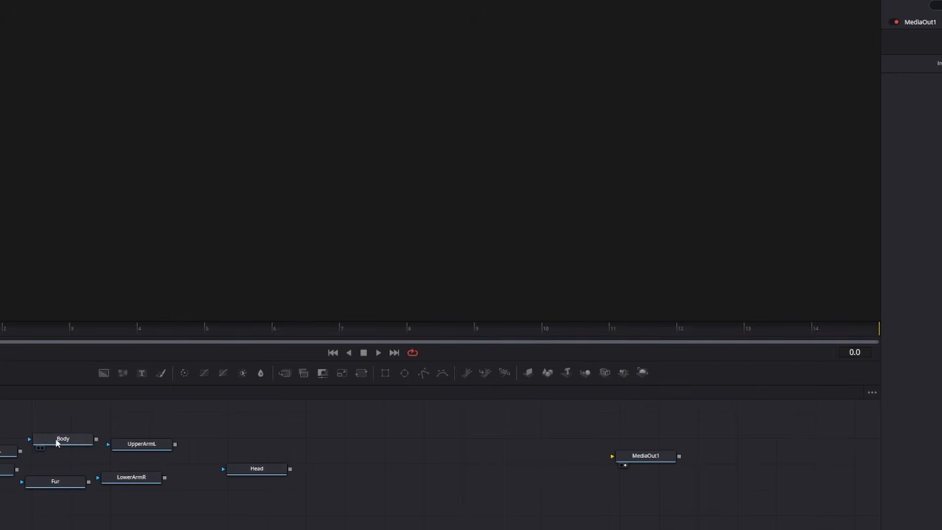
# Step: Place the Body node between Head and MediaOut1, bring Head closer to it and show Head in the viewer
pyautogui.moveTo(57, 443); pyautogui.dragTo(374, 467)
pyautogui.moveTo(263, 471); pyautogui.dragTo(296, 460)
pyautogui.press('1')
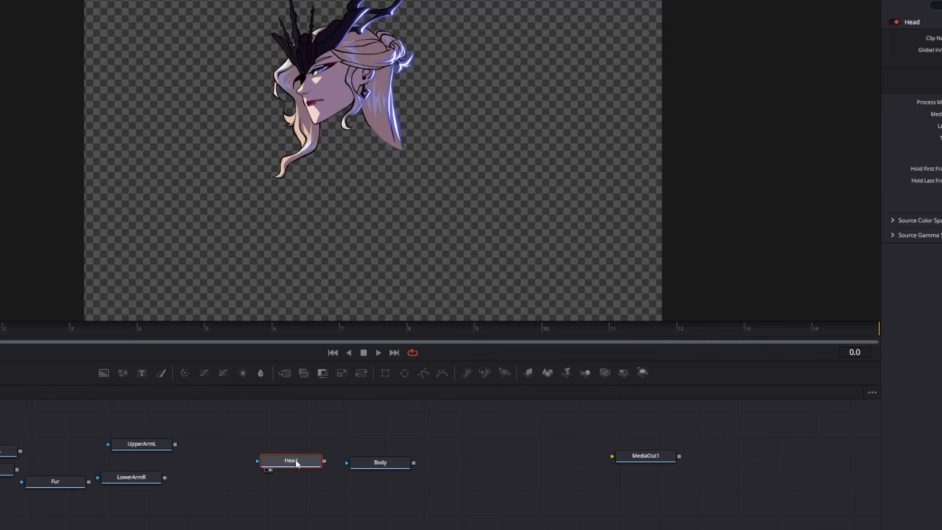
# Step: Show Body and Head alternately in the viewer, and stack the Head node directly above Body
pyautogui.click(376, 471)
pyautogui.press('1')
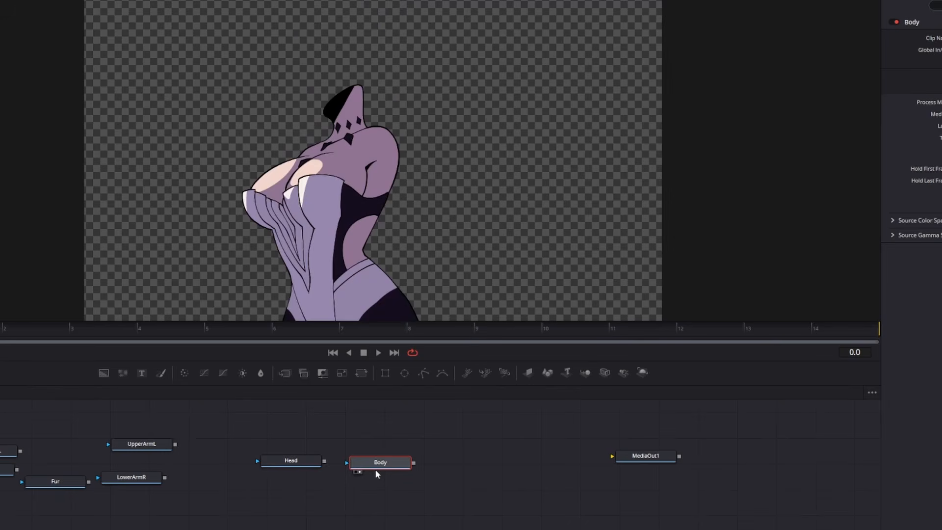
pyautogui.click(308, 461)
pyautogui.press('1')
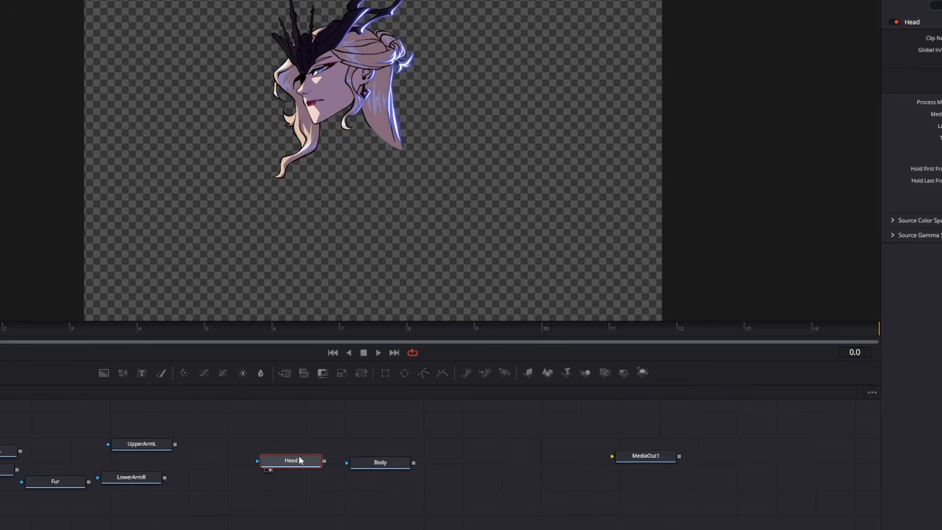
pyautogui.moveTo(303, 463); pyautogui.dragTo(296, 441)
pyautogui.click(387, 466)
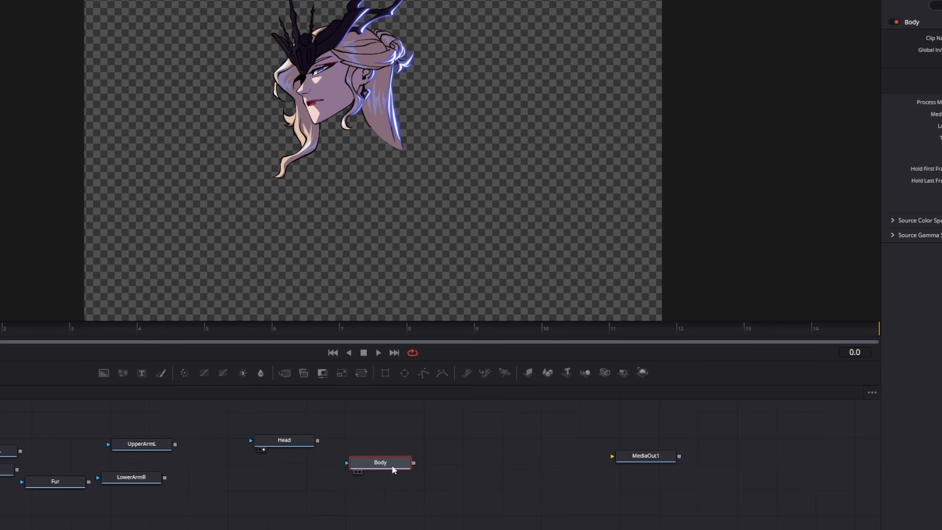
pyautogui.moveTo(391, 469); pyautogui.dragTo(292, 478)
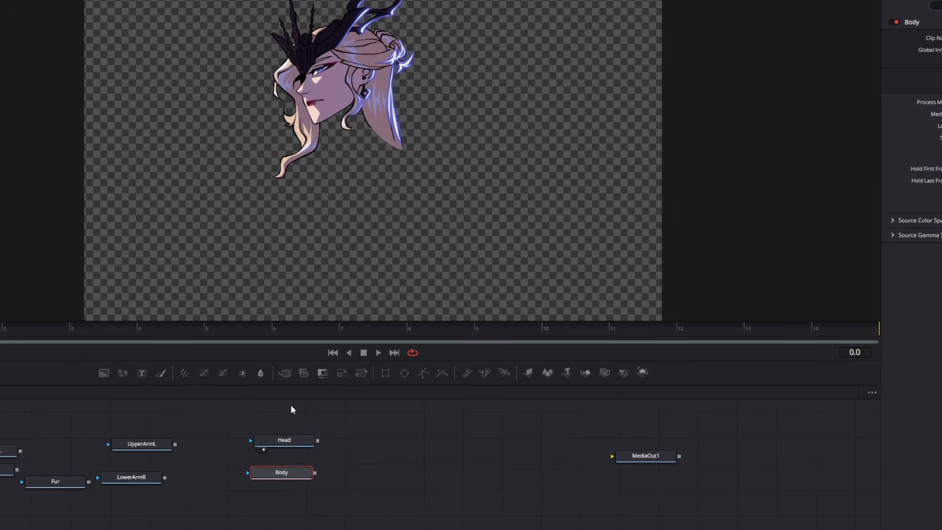
# Step: Add a Merge node to Body, connect Head as its foreground and show the merged result in the viewer
pyautogui.click(286, 375)
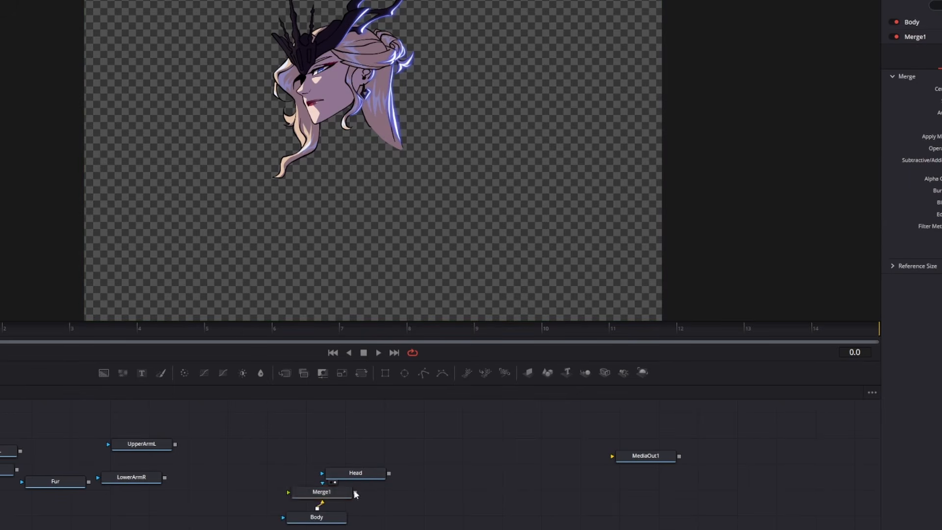
pyautogui.moveTo(330, 493); pyautogui.dragTo(302, 455)
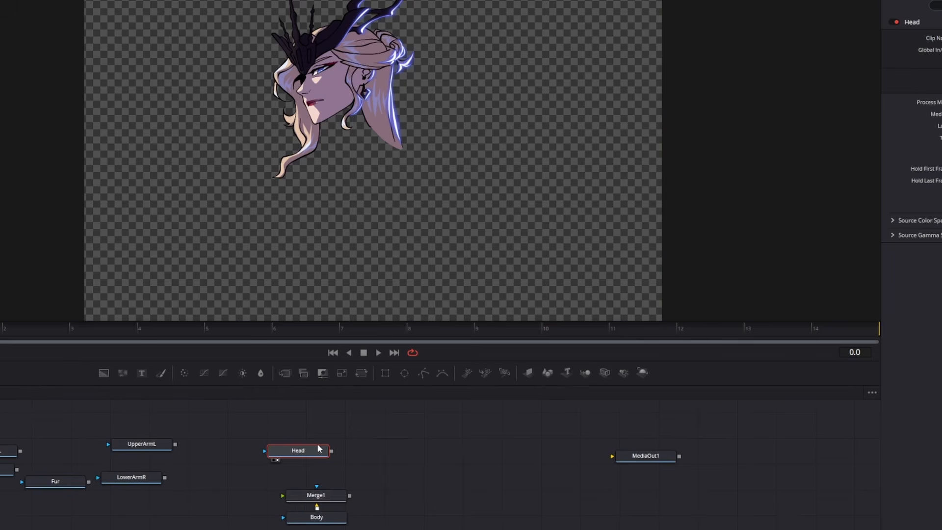
pyautogui.moveTo(314, 476); pyautogui.dragTo(352, 529)
pyautogui.moveTo(331, 497); pyautogui.dragTo(317, 497)
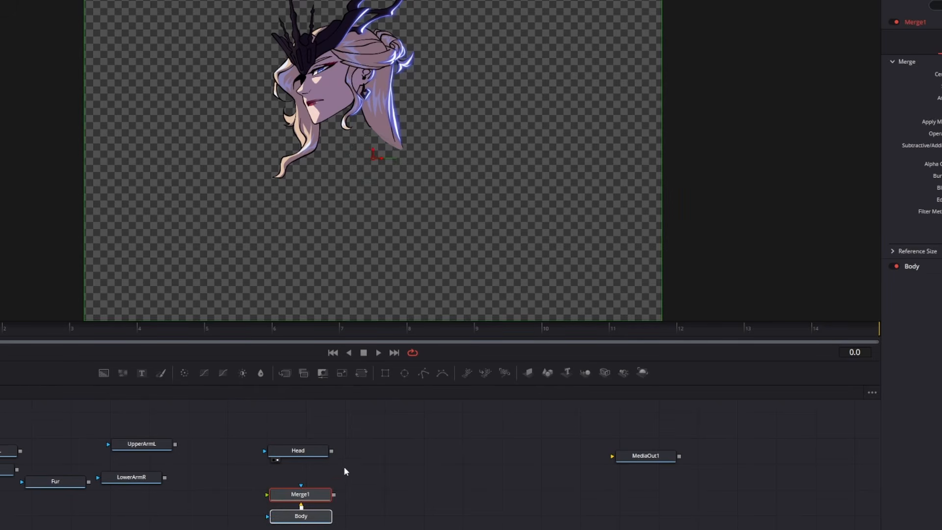
pyautogui.click(343, 466)
pyautogui.moveTo(332, 450); pyautogui.dragTo(311, 497)
pyautogui.click(311, 497)
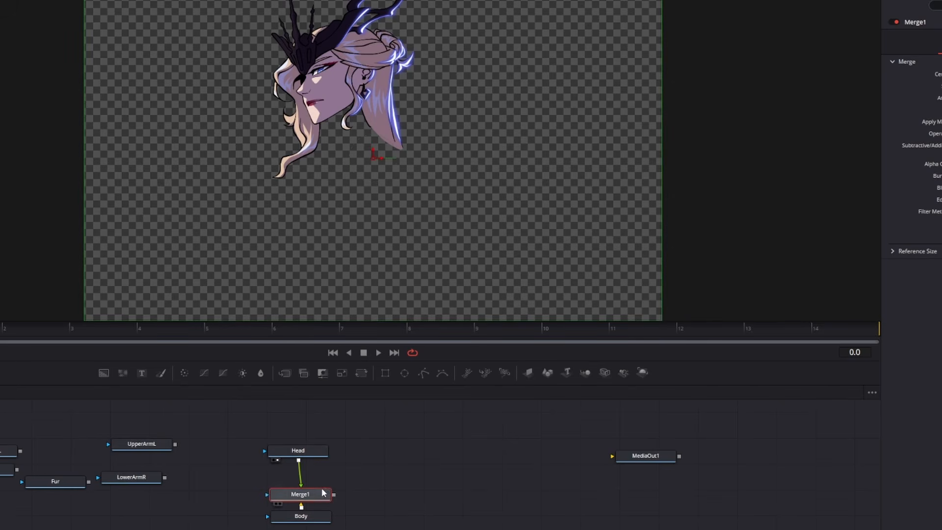
pyautogui.press('1')
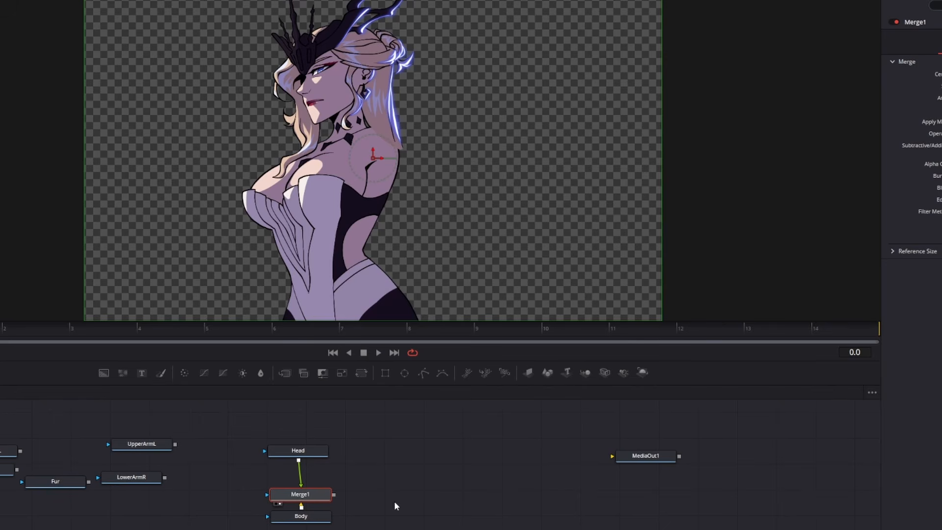
# Step: Undo the Head connection and the node moves made around the Merge node
pyautogui.hotkey('ctrl', 'z')
pyautogui.hotkey('ctrl', 'z')
pyautogui.hotkey('ctrl', 'z')
pyautogui.hotkey('ctrl', 'z')
pyautogui.hotkey('ctrl', 'z')
pyautogui.hotkey('ctrl', 'z')
pyautogui.hotkey('ctrl', 'z')
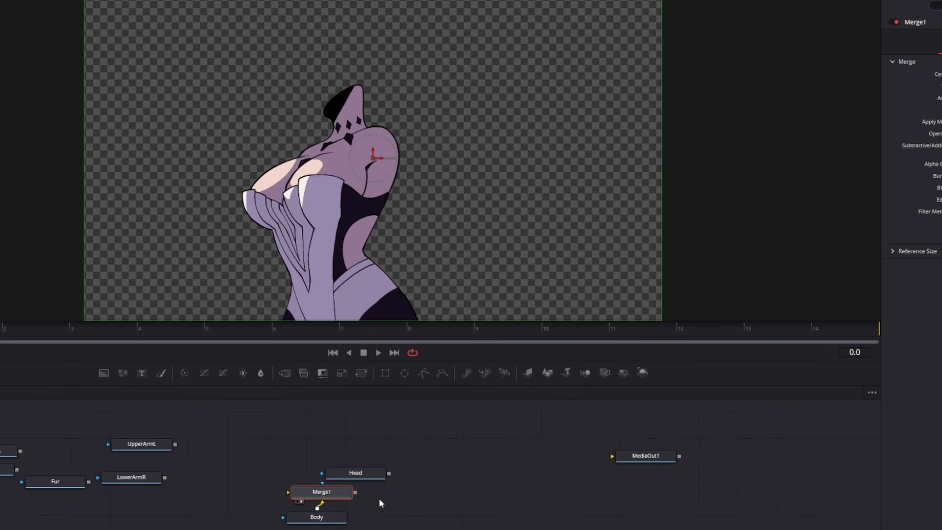
pyautogui.hotkey('ctrl', 'z')
pyautogui.hotkey('ctrl', 'z')
pyautogui.hotkey('ctrl', 'z')
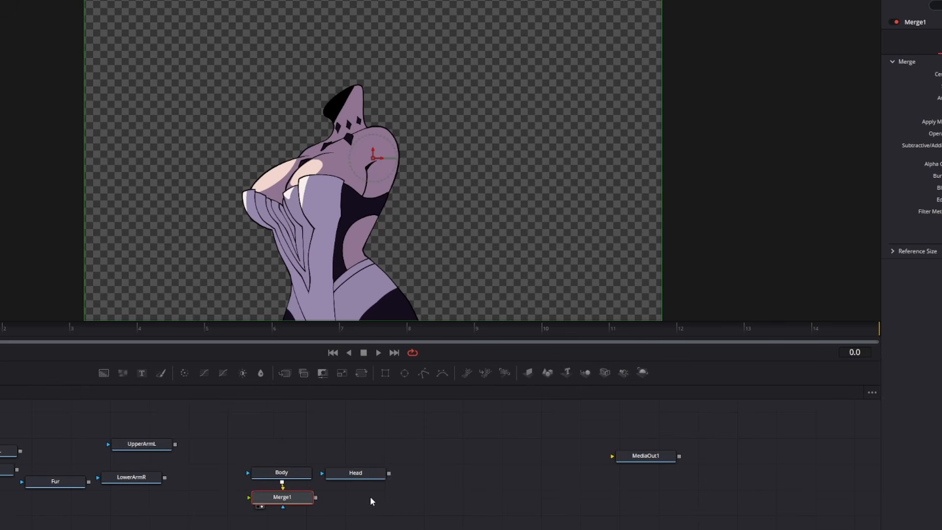
# Step: Place Body below Head, merge Body over Head with a new Merge node and show the result in the viewer
pyautogui.moveTo(289, 475); pyautogui.dragTo(293, 505)
pyautogui.click(297, 441)
pyautogui.click(286, 374)
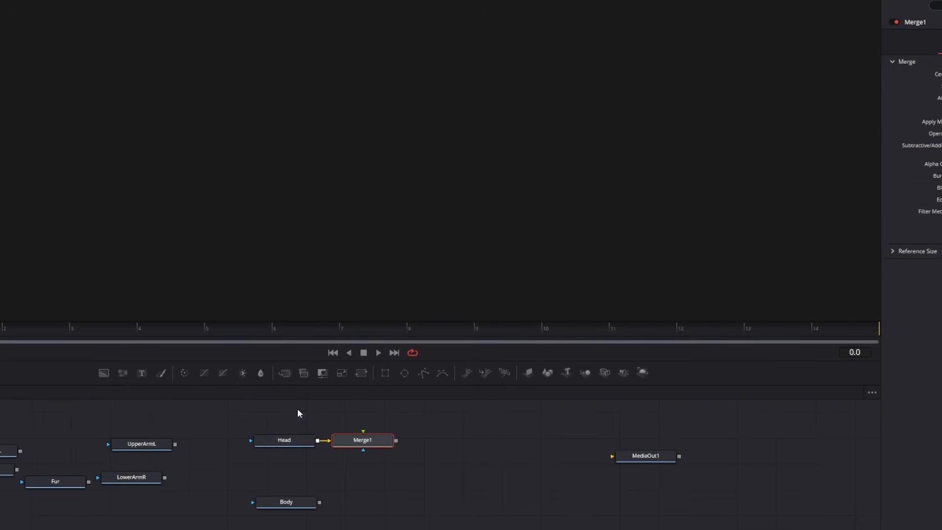
pyautogui.moveTo(294, 493); pyautogui.dragTo(378, 436)
pyautogui.moveTo(368, 472); pyautogui.dragTo(378, 440)
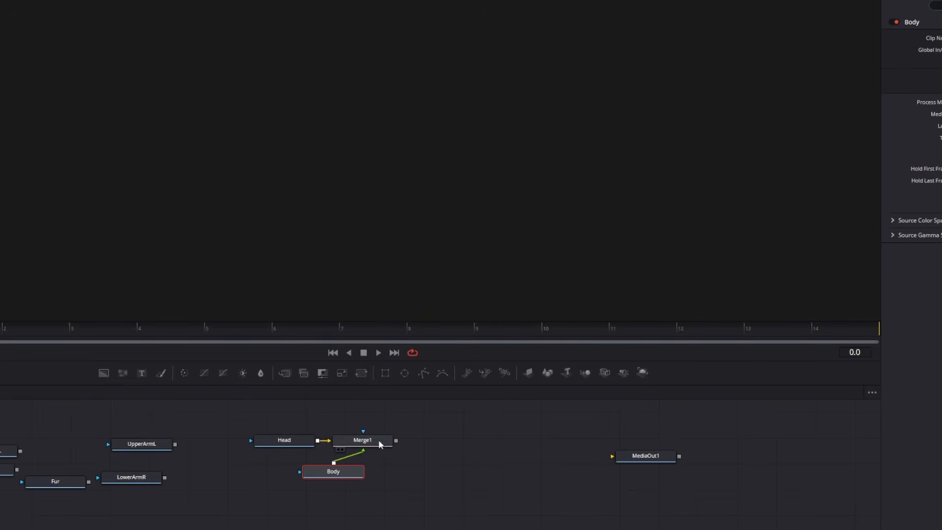
pyautogui.click(379, 440)
pyautogui.press('1')
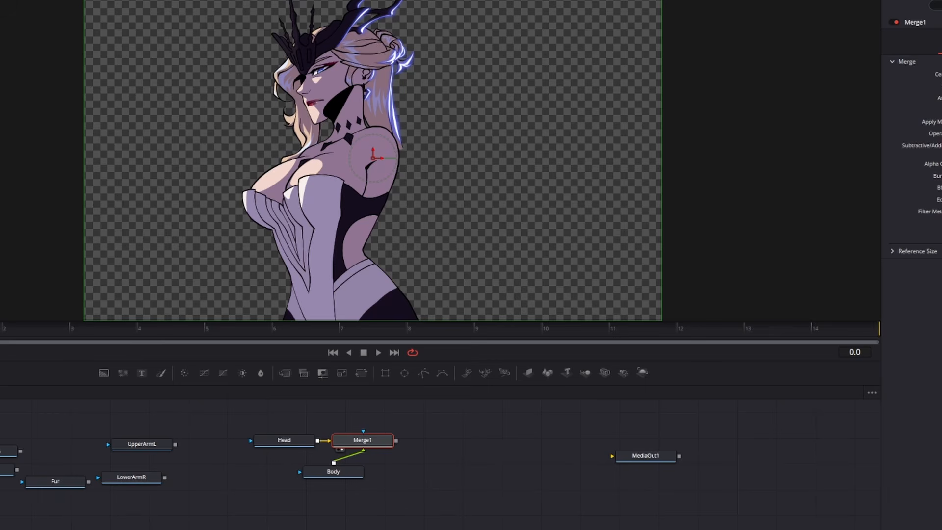
# Step: Undo connecting Body as the foreground of the Merge node attached to Head
pyautogui.hotkey('ctrl', 'z')
pyautogui.hotkey('ctrl', 'z')
pyautogui.hotkey('ctrl', 'z')
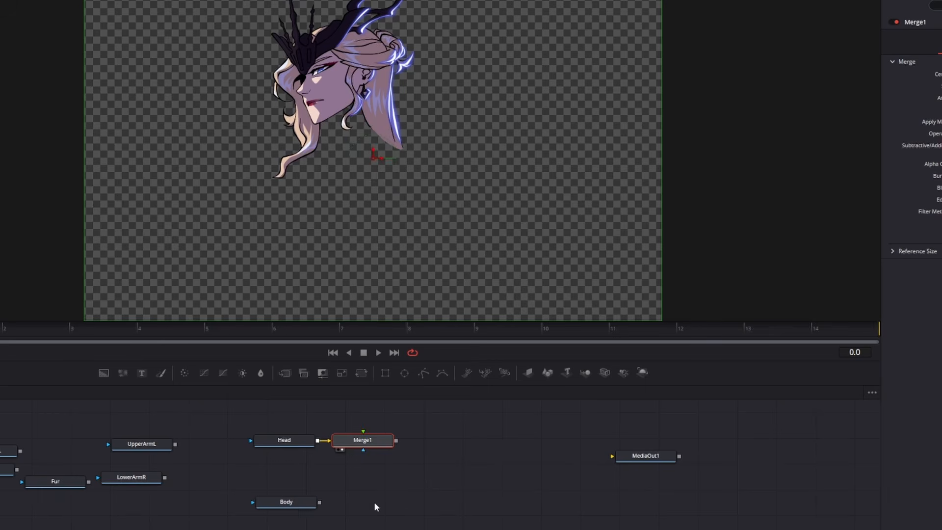
# Step: Merge Head over Body with Body as the background, and leave a wider gap between Head and the Merge node
pyautogui.moveTo(286, 501); pyautogui.dragTo(365, 472)
pyautogui.click(284, 377)
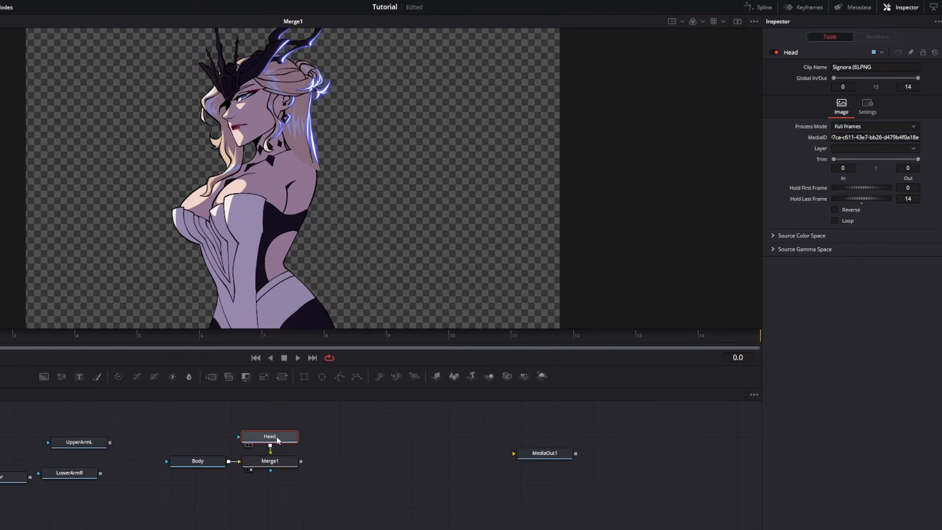
pyautogui.moveTo(380, 385); pyautogui.dragTo(380, 369)
pyautogui.moveTo(276, 418); pyautogui.dragTo(277, 418)
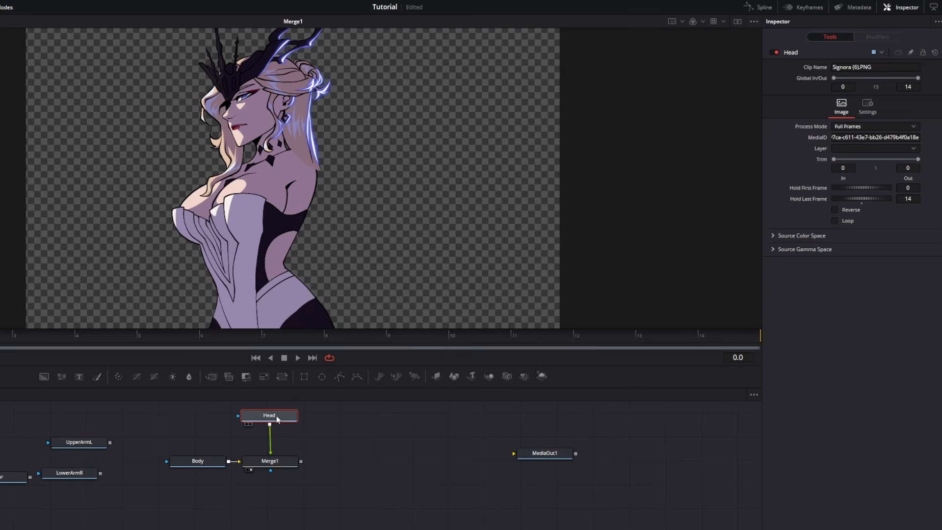
pyautogui.moveTo(179, 449); pyautogui.dragTo(286, 482)
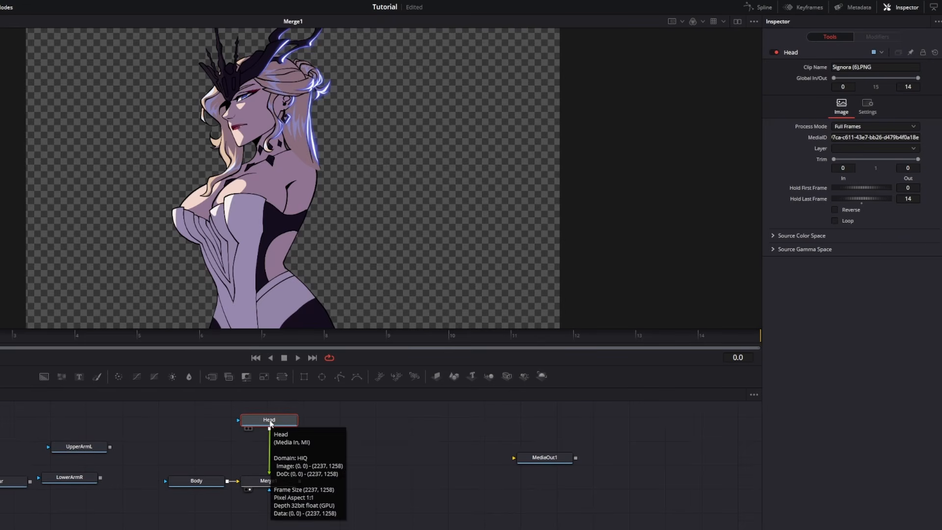
# Step: Insert a Transform node between Head and Merge1, and undo test adjustments of the head made in the viewer
pyautogui.click(282, 377)
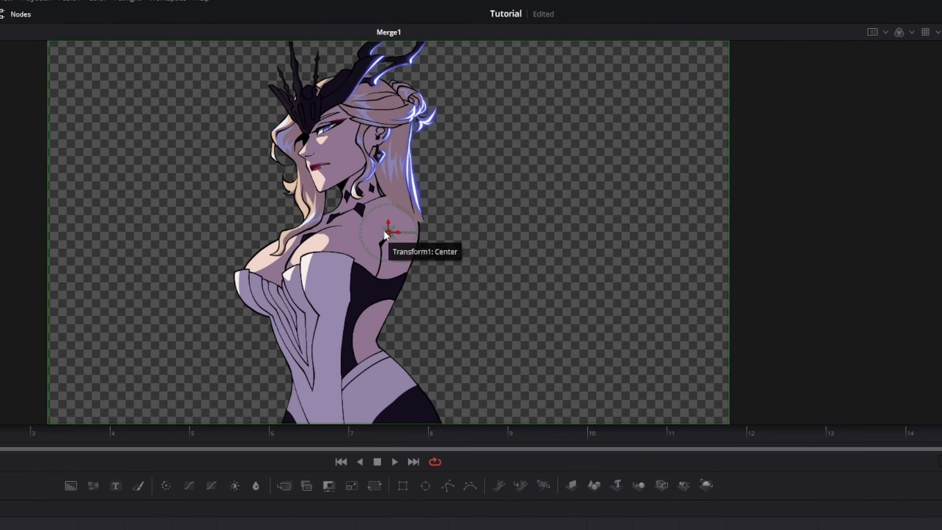
pyautogui.moveTo(390, 228); pyautogui.dragTo(464, 237)
pyautogui.hotkey('ctrl', 'z')
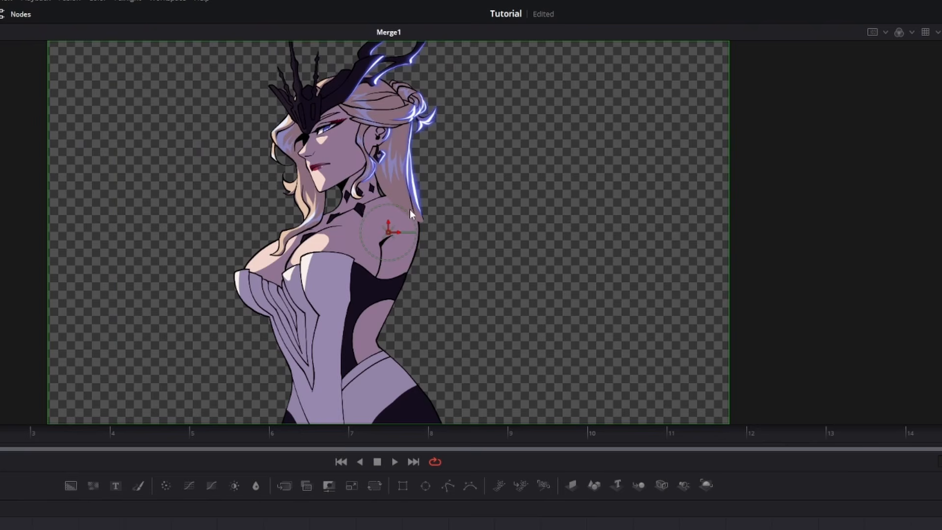
pyautogui.moveTo(406, 210); pyautogui.dragTo(422, 186)
pyautogui.hotkey('ctrl', 'z')
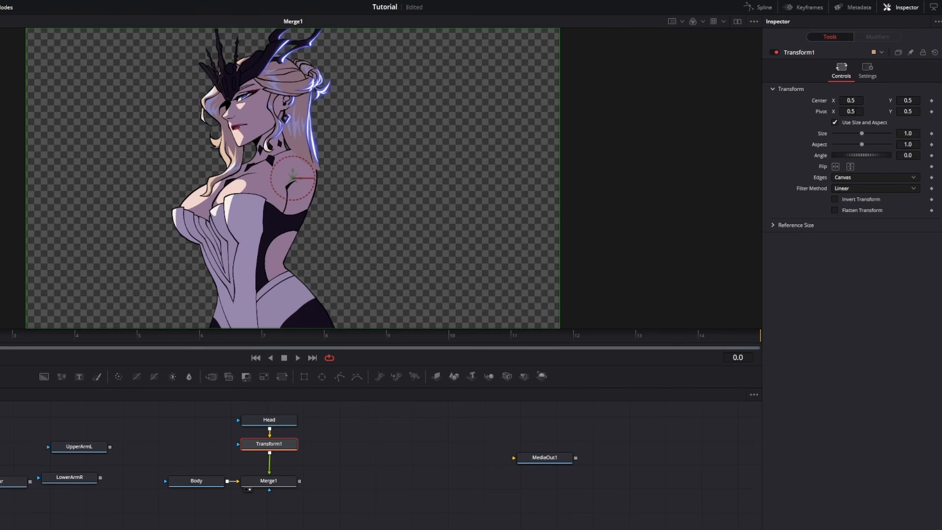
# Step: Set Transform1's pivot to X 0.447861, Y 0.692982 on the head, and undo a test rotation
pyautogui.click(855, 112)
pyautogui.press('Tab')
pyautogui.moveTo(345, 178); pyautogui.dragTo(276, 103)
pyautogui.hotkey('ctrl', 'z')
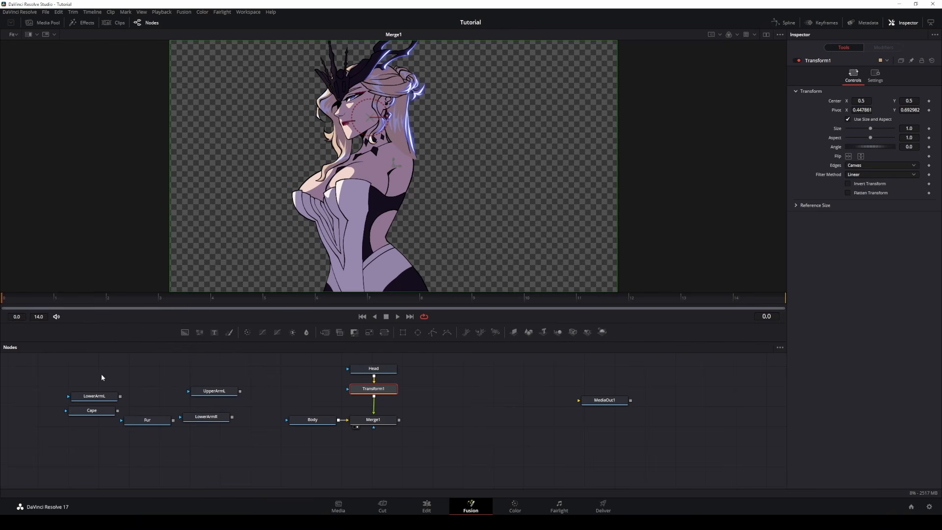
# Step: Add a Merge node after Merge1, connect UpperArmL as its foreground and show the new merge in the viewer
pyautogui.moveTo(454, 440); pyautogui.dragTo(294, 415)
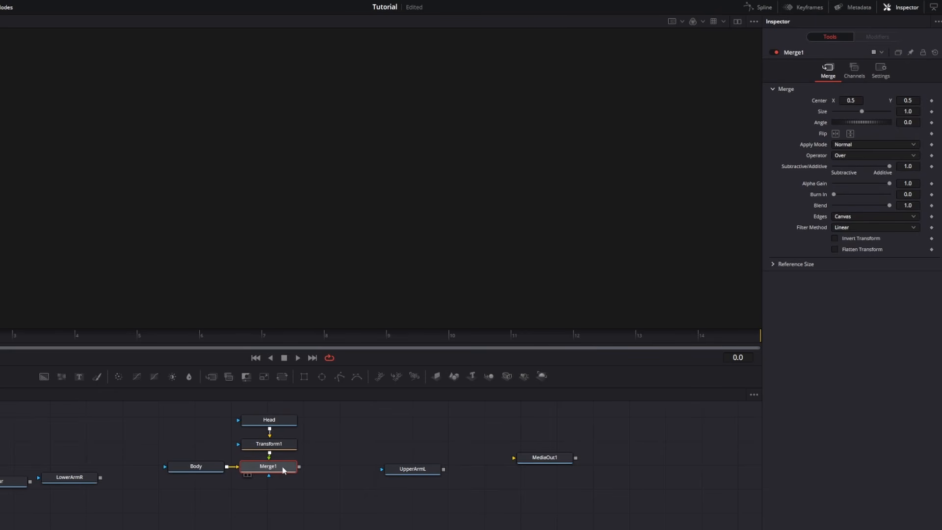
pyautogui.click(209, 376)
pyautogui.moveTo(412, 469); pyautogui.dragTo(283, 493)
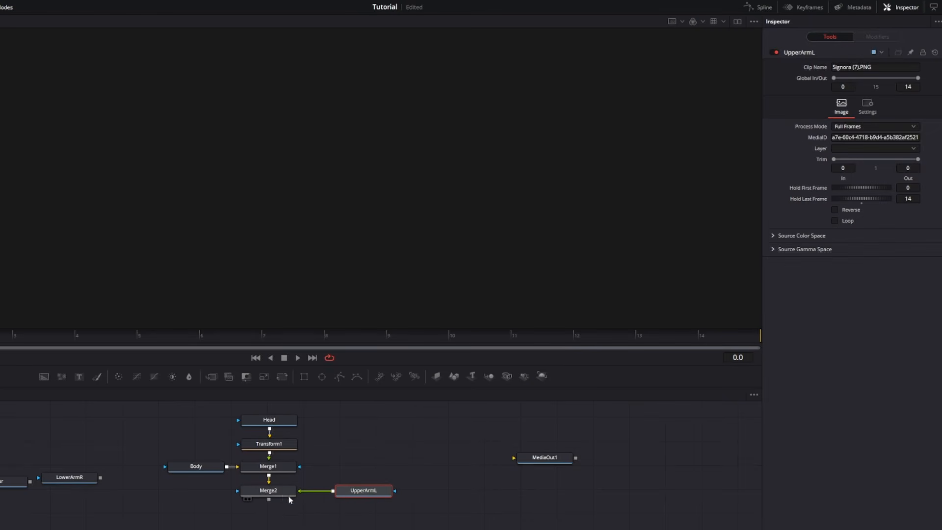
pyautogui.moveTo(366, 499); pyautogui.dragTo(362, 496)
pyautogui.click(286, 497)
pyautogui.press('1')
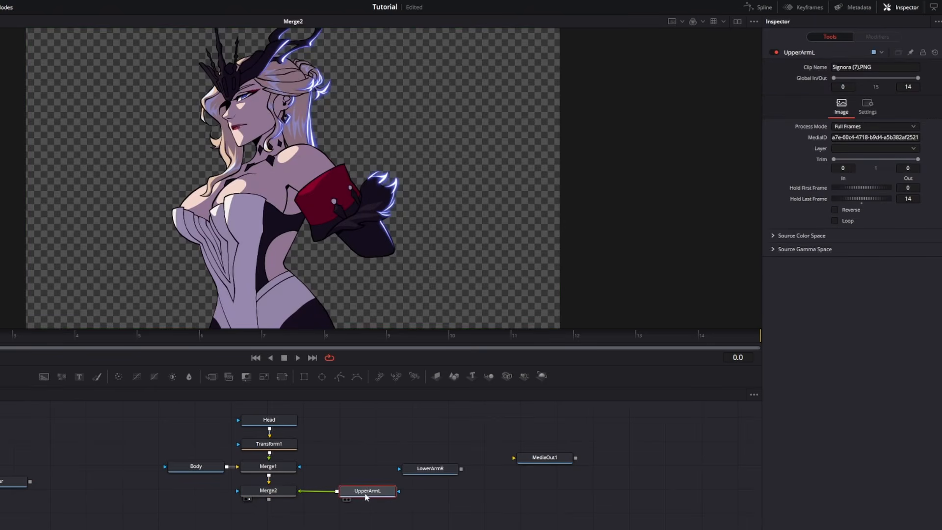
# Step: Disconnect UpperArmL from Merge2 and move it higher, with LowerArmR placed beyond it
pyautogui.click(306, 491)
pyautogui.moveTo(380, 494); pyautogui.dragTo(367, 494)
pyautogui.moveTo(430, 472); pyautogui.dragTo(452, 495)
pyautogui.moveTo(357, 492); pyautogui.dragTo(371, 457)
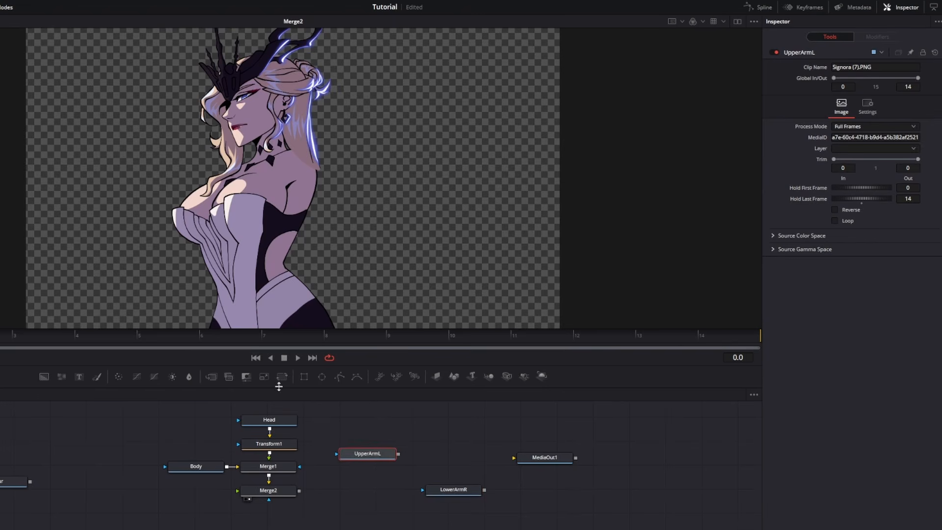
# Step: Add a Merge node after UpperArmL and connect LowerArmR as its foreground
pyautogui.click(229, 377)
pyautogui.moveTo(436, 448); pyautogui.dragTo(370, 478)
pyautogui.moveTo(438, 494); pyautogui.dragTo(367, 481)
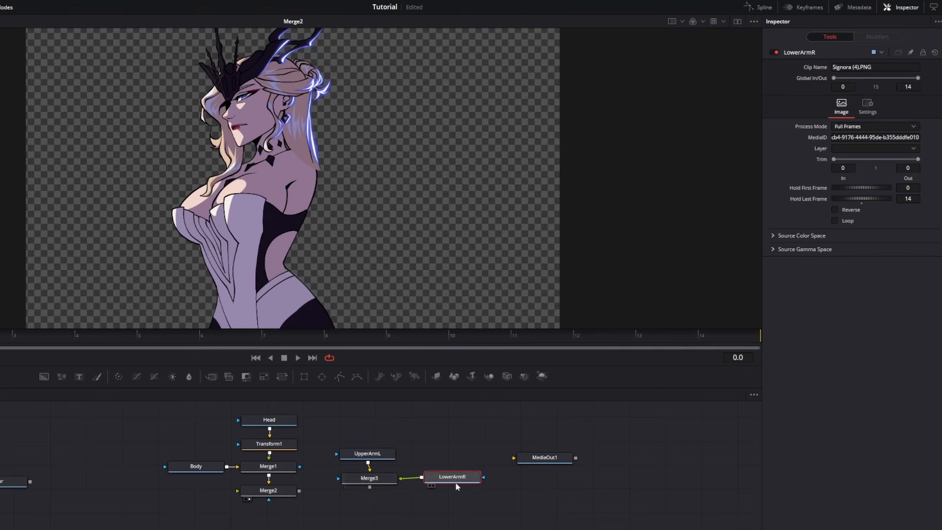
pyautogui.click(369, 479)
pyautogui.press('1')
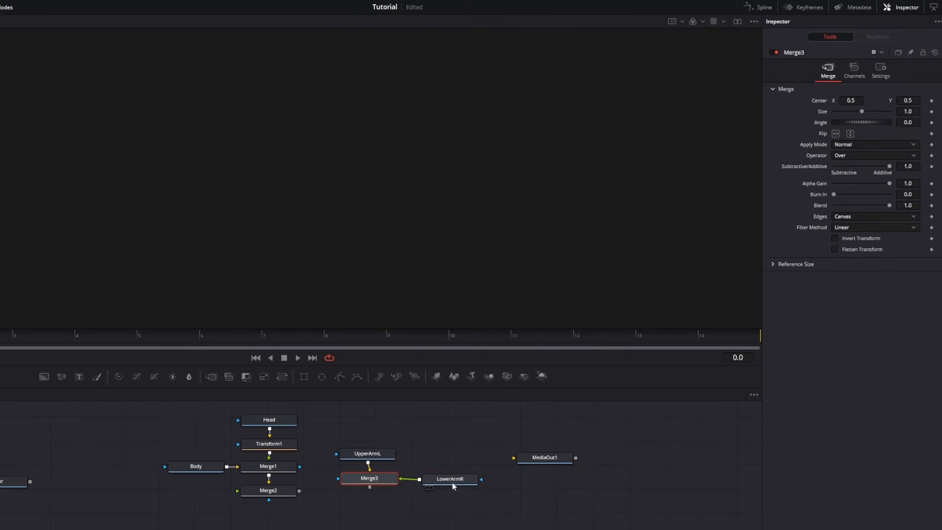
# Step: Replace LowerArmR with LowerArmL as Merge3's foreground, and connect Merge3 to Merge2, showing Merge2 in the viewer
pyautogui.click(450, 479)
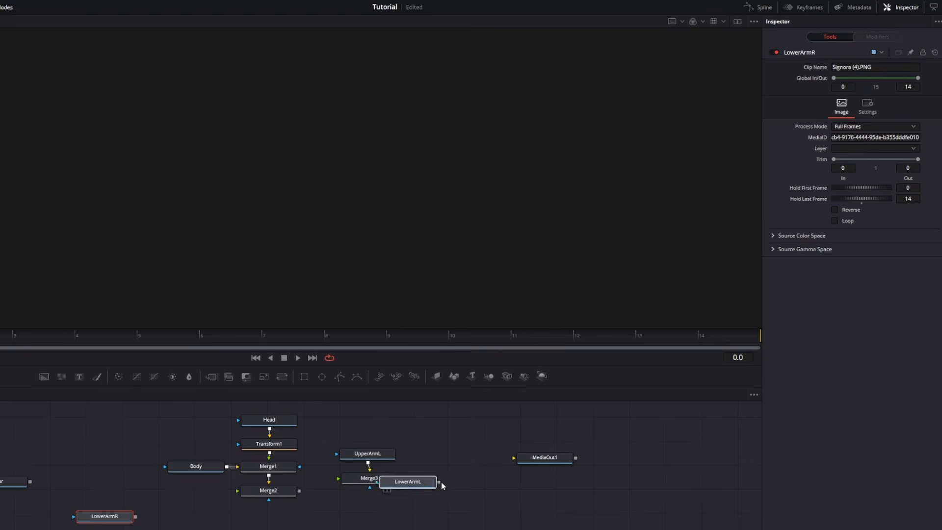
pyautogui.moveTo(441, 485)
pyautogui.mouseDown()
pyautogui.moveTo(470, 484)
pyautogui.moveTo(376, 481)
pyautogui.moveTo(439, 479)
pyautogui.mouseUp()
pyautogui.click(372, 482)
pyautogui.press('2')
pyautogui.moveTo(339, 496); pyautogui.dragTo(293, 489)
pyautogui.click(274, 490)
pyautogui.press('2')
# Step: Space out the UpperArmL, Merge3 and LowerArmL nodes, lining up Merge3 and LowerArmL with Merge2
pyautogui.moveTo(365, 421); pyautogui.dragTo(443, 504)
pyautogui.moveTo(370, 490); pyautogui.dragTo(372, 493)
pyautogui.moveTo(435, 491); pyautogui.dragTo(457, 492)
pyautogui.moveTo(362, 469); pyautogui.dragTo(365, 451)
pyautogui.click(408, 458)
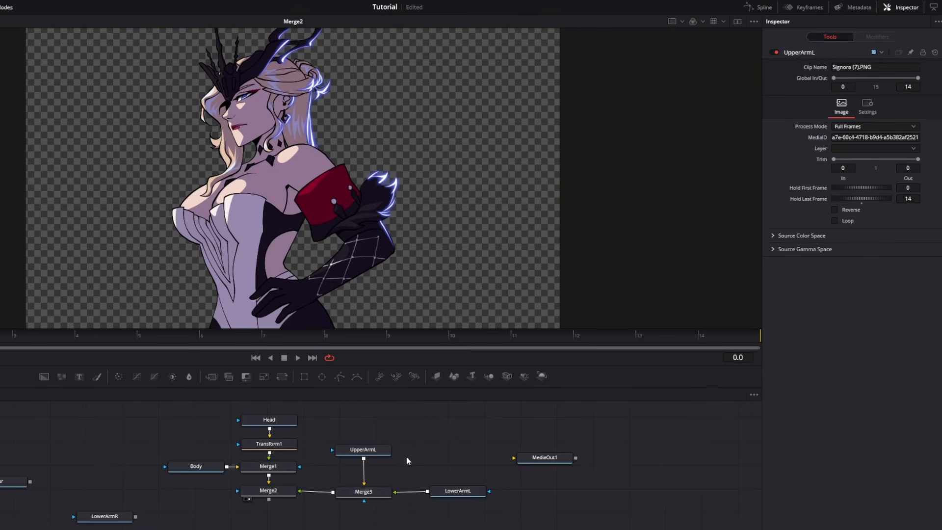
# Step: Insert a Transform node between UpperArmL and Merge3, set its pivot to X 0.500493, Y 0.552631 and undo a test rotation
pyautogui.click(365, 450)
pyautogui.click(282, 377)
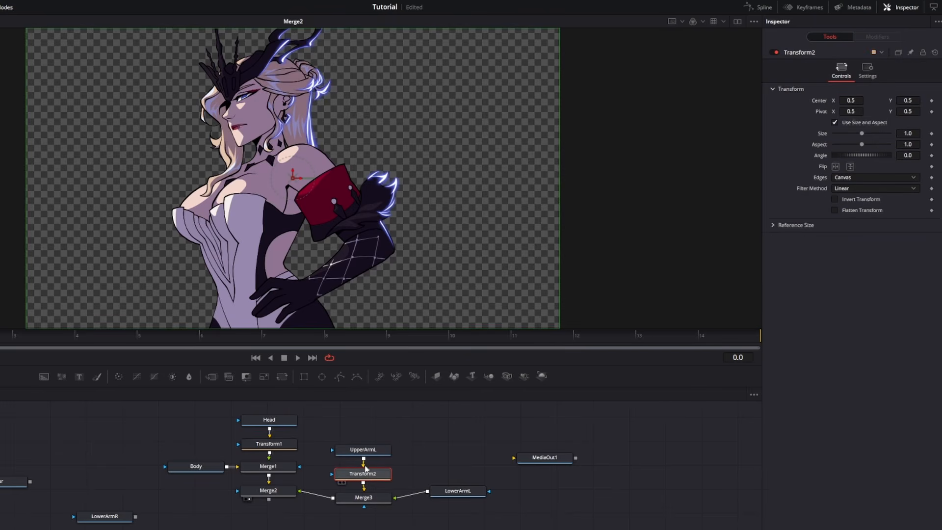
pyautogui.write('0.6')
pyautogui.press('Tab')
pyautogui.moveTo(346, 178); pyautogui.dragTo(350, 131)
pyautogui.hotkey('ctrl', 'z')
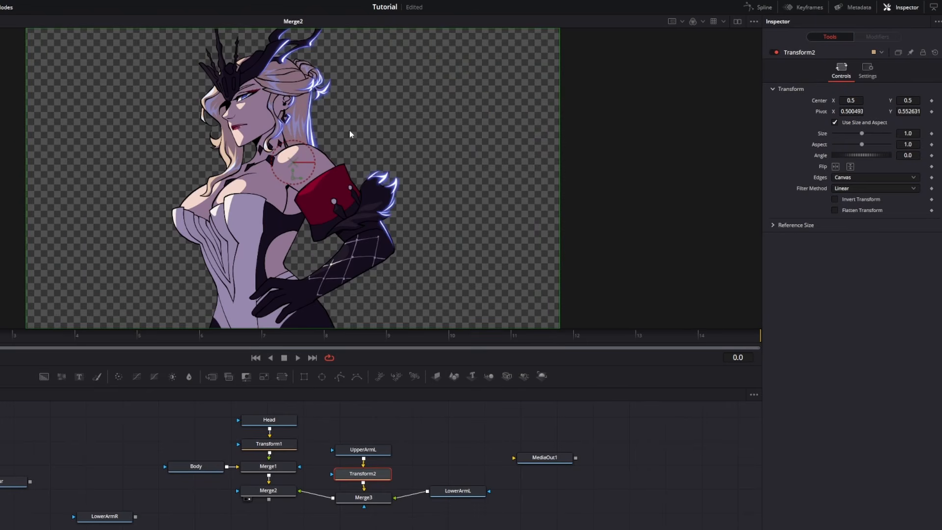
# Step: Inspect the left arm branch by selecting its nodes together, followed by Transform2 and Merge3 individually
pyautogui.moveTo(334, 418); pyautogui.dragTo(482, 514)
pyautogui.click(414, 505)
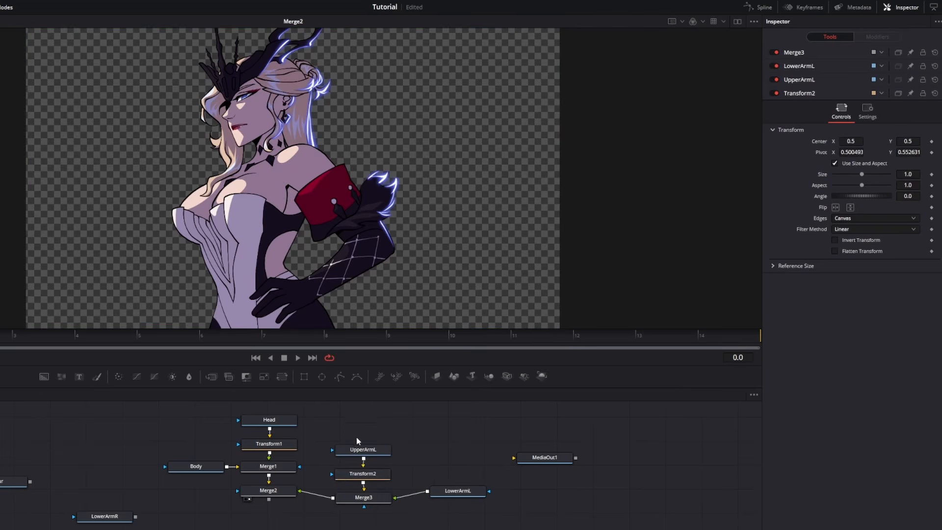
pyautogui.click(367, 476)
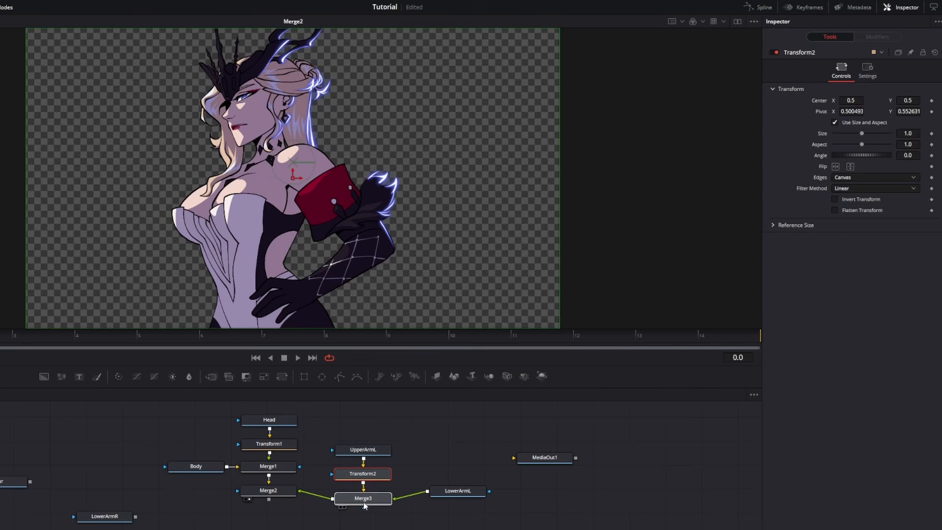
pyautogui.click(342, 501)
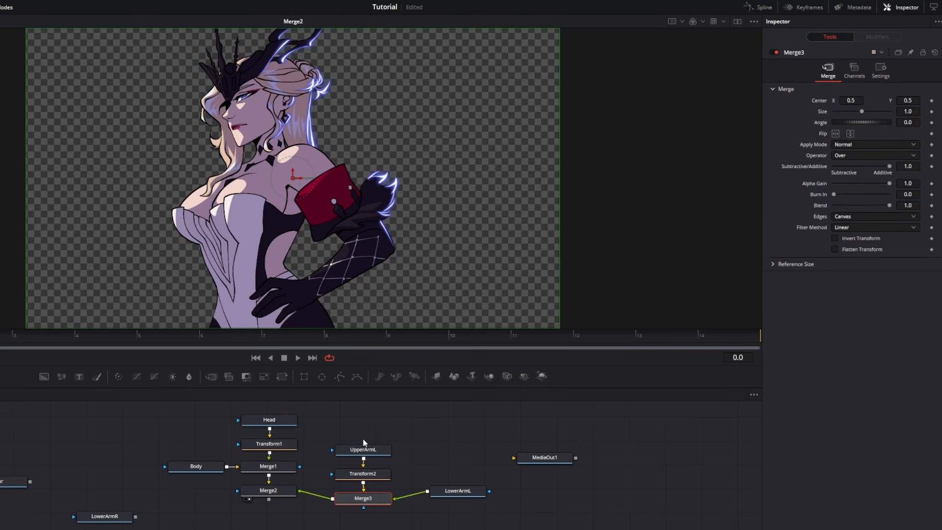
# Step: Detach Transform2 from UpperArmL and insert it between Merge3 and Merge2, reconnecting UpperArmL directly to Merge3 and tidying the left arm nodes
pyautogui.click(379, 475)
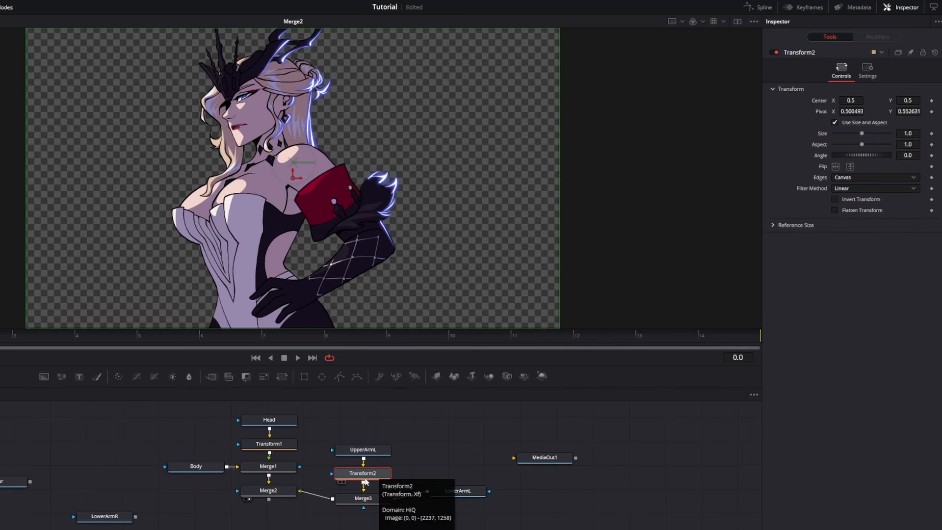
pyautogui.moveTo(363, 487); pyautogui.dragTo(380, 430)
pyautogui.moveTo(375, 501); pyautogui.dragTo(399, 498)
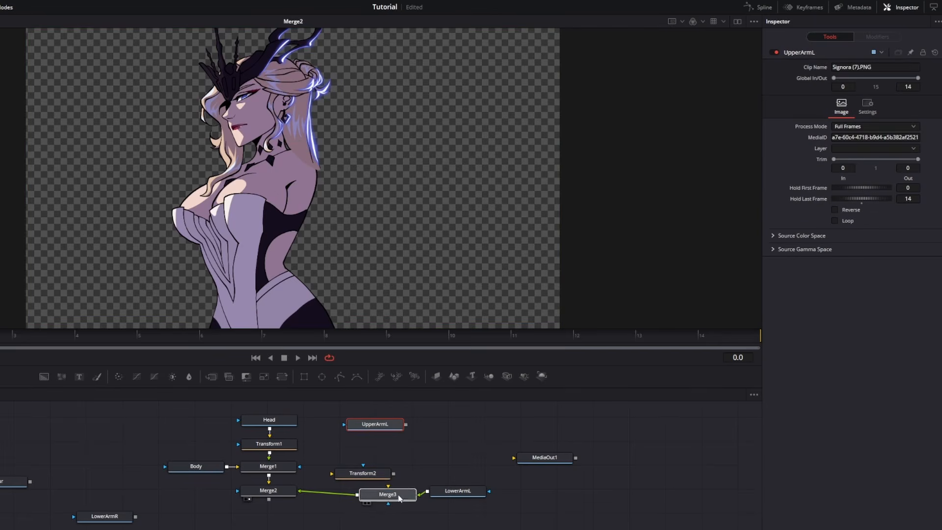
pyautogui.moveTo(359, 473); pyautogui.dragTo(342, 480)
pyautogui.moveTo(456, 473); pyautogui.dragTo(447, 495)
pyautogui.moveTo(345, 481); pyautogui.dragTo(338, 495)
pyautogui.moveTo(432, 493); pyautogui.dragTo(399, 494)
pyautogui.moveTo(509, 491); pyautogui.dragTo(474, 494)
pyautogui.moveTo(380, 425); pyautogui.dragTo(414, 475)
# Step: Test rotating the whole left arm with Transform2, and undo the rotation
pyautogui.click(337, 492)
pyautogui.moveTo(302, 150); pyautogui.dragTo(324, 146)
pyautogui.hotkey('ctrl', 'z')
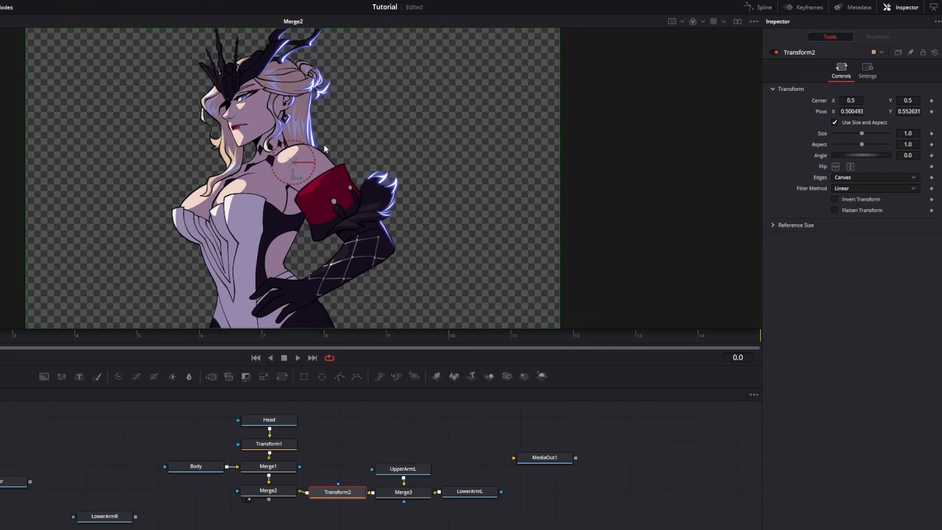
# Step: Insert a Transform node between LowerArmL and Merge3, placing it beside Merge3 with LowerArmL directly above it
pyautogui.moveTo(485, 496); pyautogui.dragTo(539, 495)
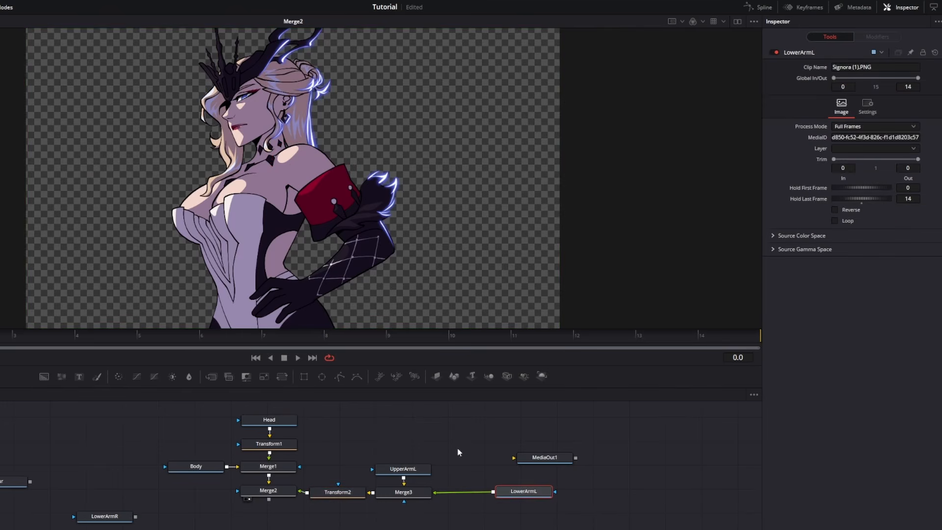
pyautogui.click(286, 377)
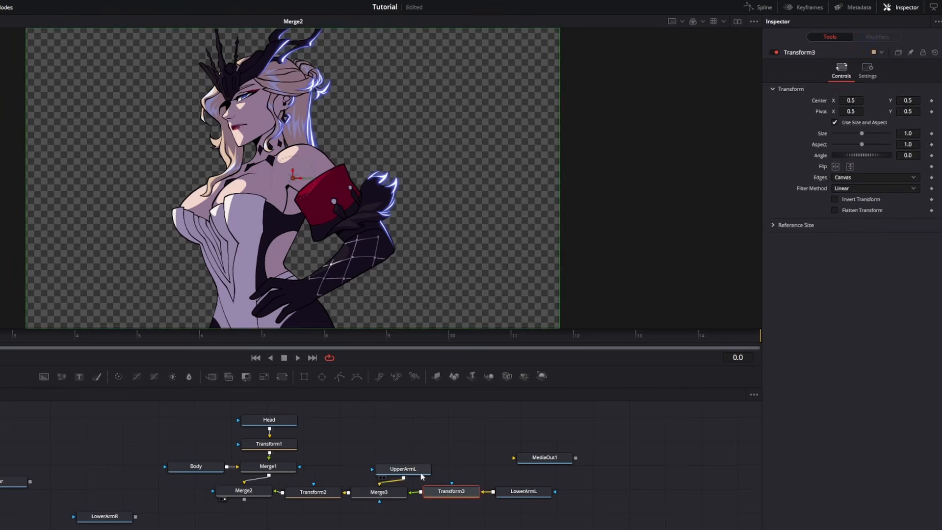
pyautogui.hotkey('ctrl', 'z')
pyautogui.moveTo(521, 495); pyautogui.dragTo(556, 497)
pyautogui.click(283, 378)
pyautogui.moveTo(472, 489); pyautogui.dragTo(457, 489)
pyautogui.moveTo(561, 497); pyautogui.dragTo(481, 475)
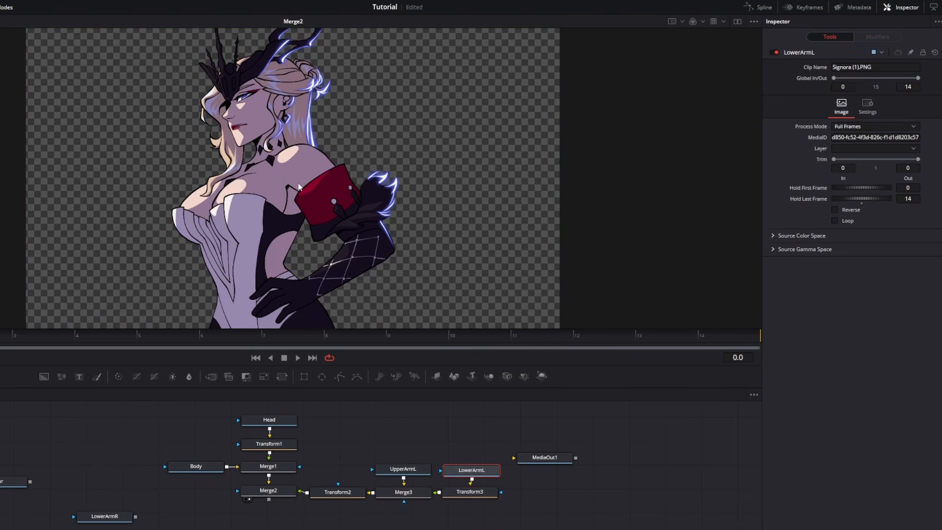
# Step: Move Transform3's pivot to the left elbow at X 0.659868, Y 0.286549
pyautogui.click(471, 492)
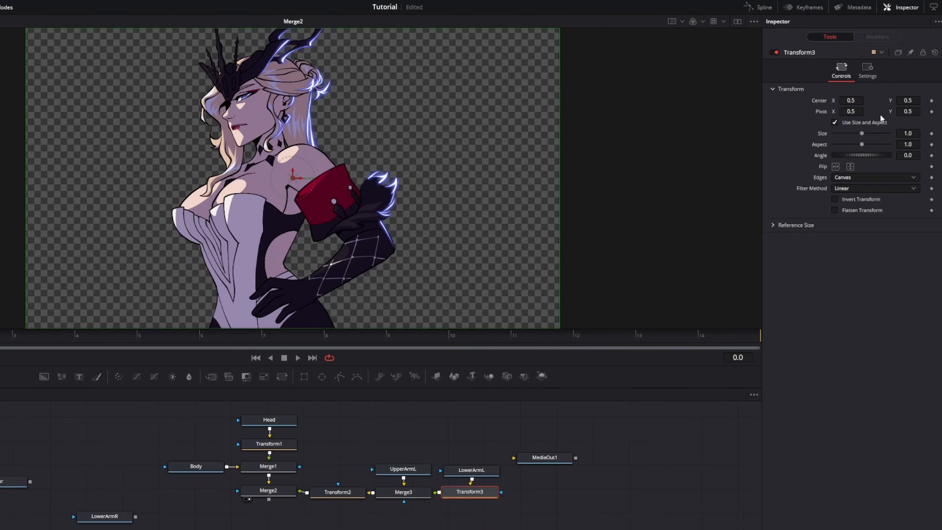
pyautogui.click(855, 112)
pyautogui.write('4')
pyautogui.press('Tab')
pyautogui.click(246, 187)
pyautogui.moveTo(239, 179); pyautogui.dragTo(378, 243)
# Step: Test the shoulder and elbow joints by rotating Transform2 and Transform3
pyautogui.click(346, 492)
pyautogui.moveTo(309, 154); pyautogui.dragTo(296, 150)
pyautogui.click(469, 491)
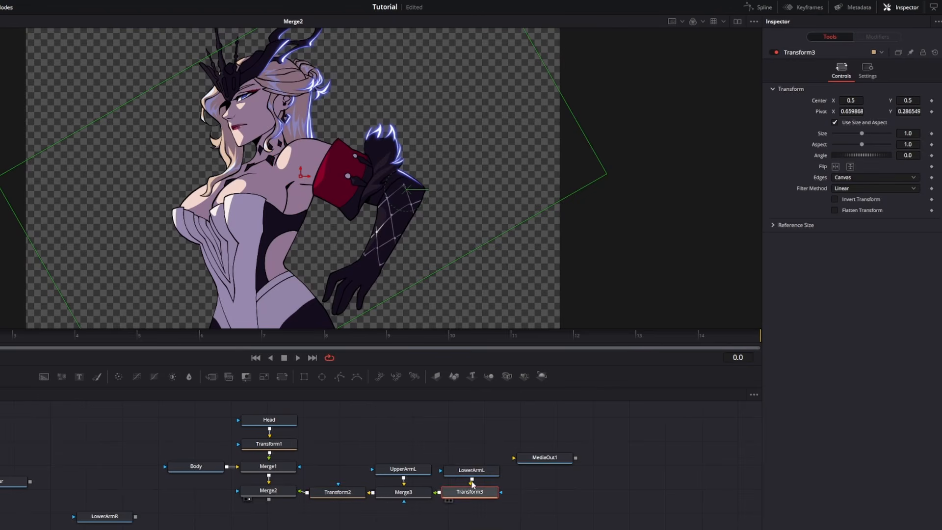
pyautogui.moveTo(420, 181); pyautogui.dragTo(398, 176)
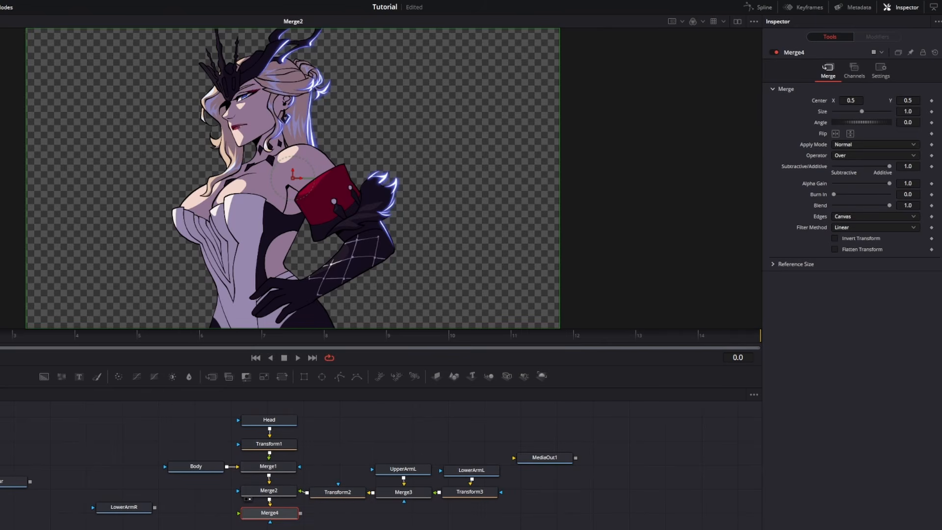
# Step: Add a Transform node after LowerArmR, connect it to Merge4, and show Merge4 in the viewer
pyautogui.moveTo(130, 511); pyautogui.dragTo(121, 515)
pyautogui.click(282, 376)
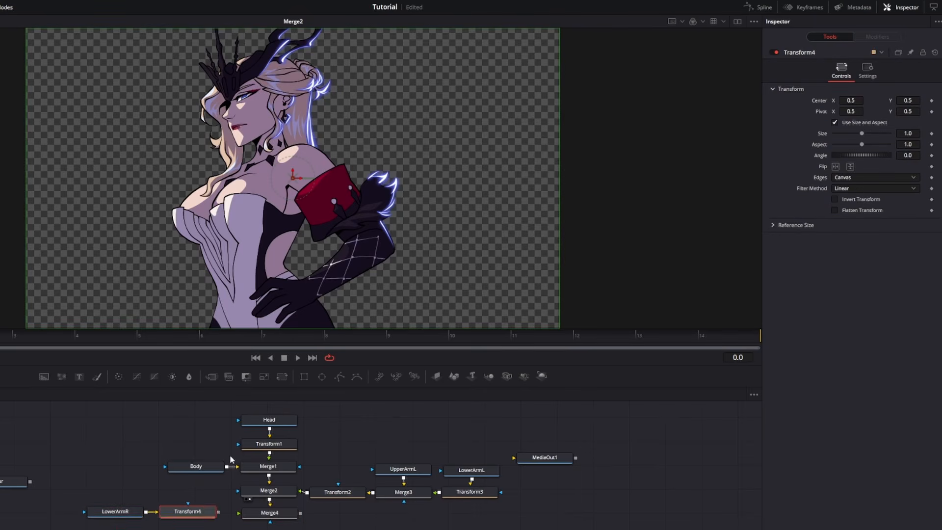
pyautogui.moveTo(113, 479); pyautogui.dragTo(271, 526)
pyautogui.click(183, 510)
pyautogui.click(125, 521)
pyautogui.click(275, 515)
pyautogui.press('1')
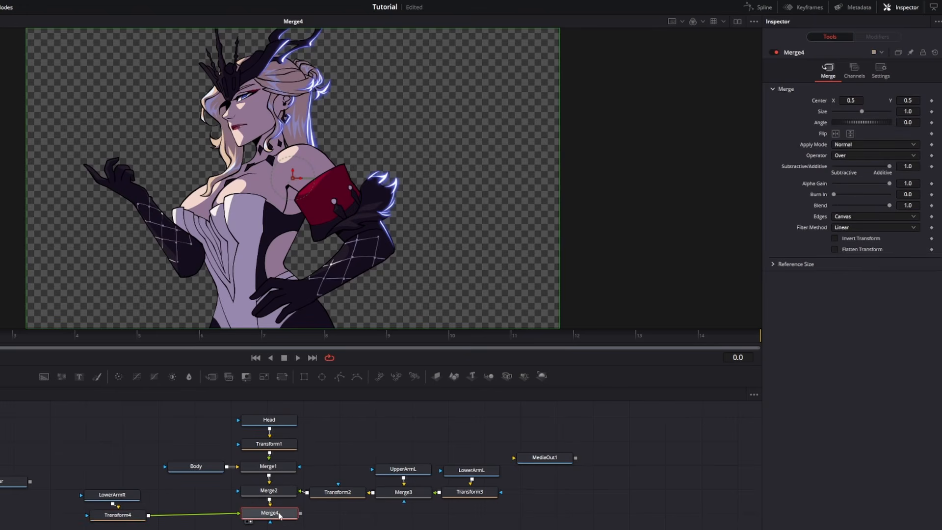
pyautogui.moveTo(112, 495); pyautogui.dragTo(117, 494)
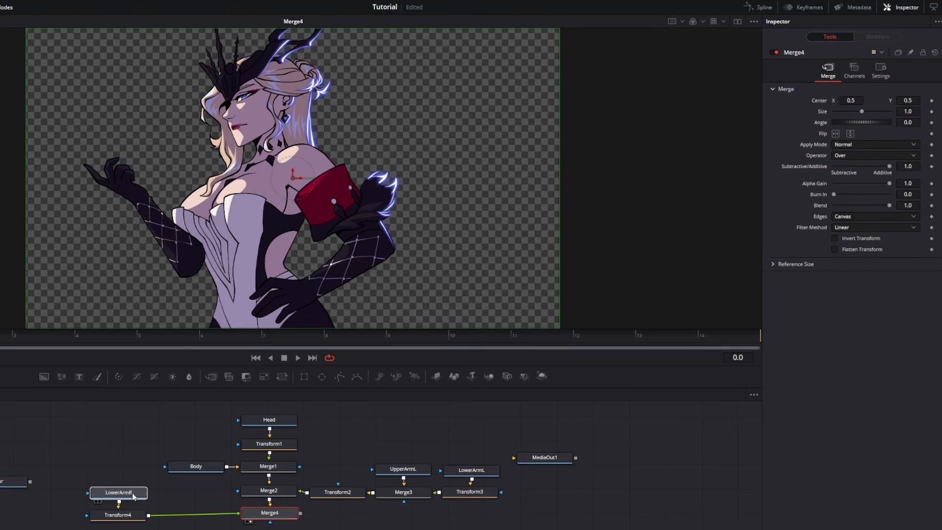
# Step: Replace Merge4 with a new Merge that takes Transform4 as background and Merge2 as foreground, and show it in the viewer
pyautogui.click(274, 515)
pyautogui.press('Delete')
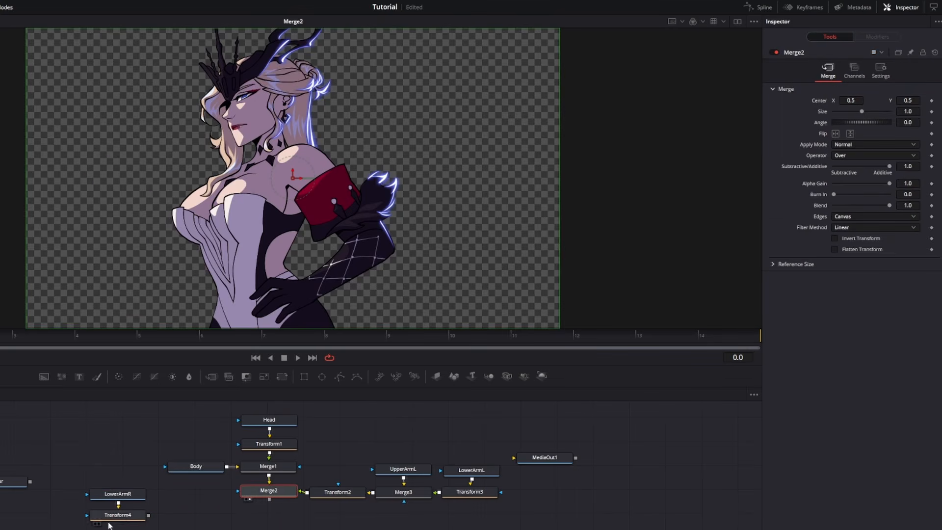
pyautogui.click(129, 515)
pyautogui.click(212, 379)
pyautogui.moveTo(161, 521); pyautogui.dragTo(274, 522)
pyautogui.click(269, 492)
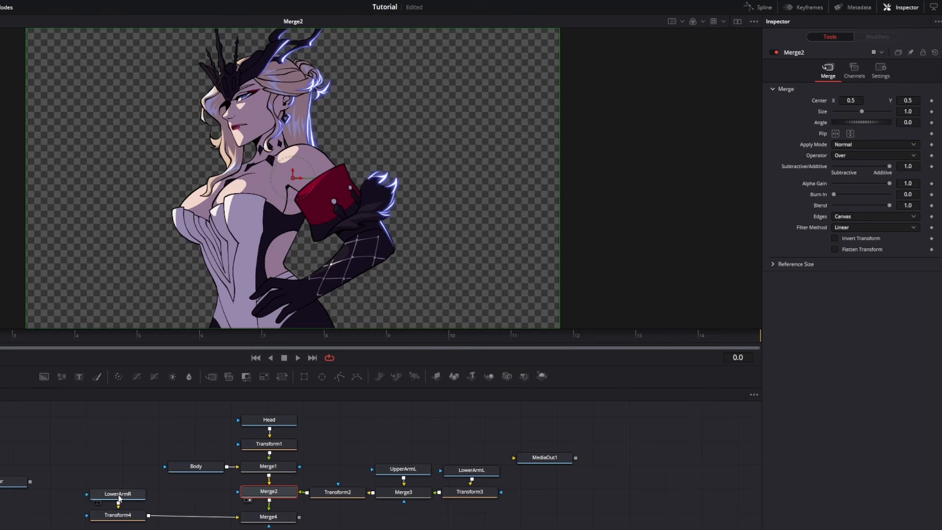
pyautogui.click(270, 516)
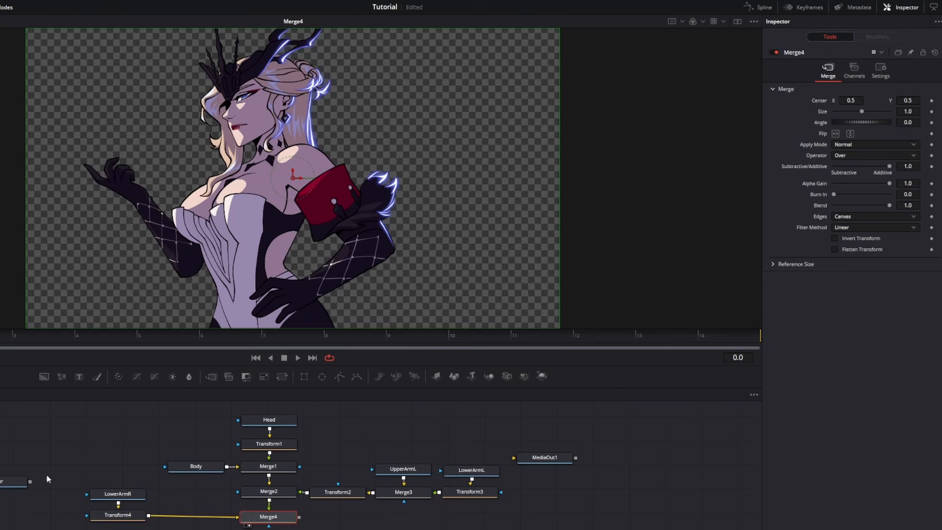
# Step: Place Fur below Transform4, merge it as the background behind Merge4's output, and show the new Merge5 in the viewer
pyautogui.moveTo(8, 483); pyautogui.dragTo(136, 523)
pyautogui.click(211, 347)
pyautogui.moveTo(204, 513); pyautogui.dragTo(268, 512)
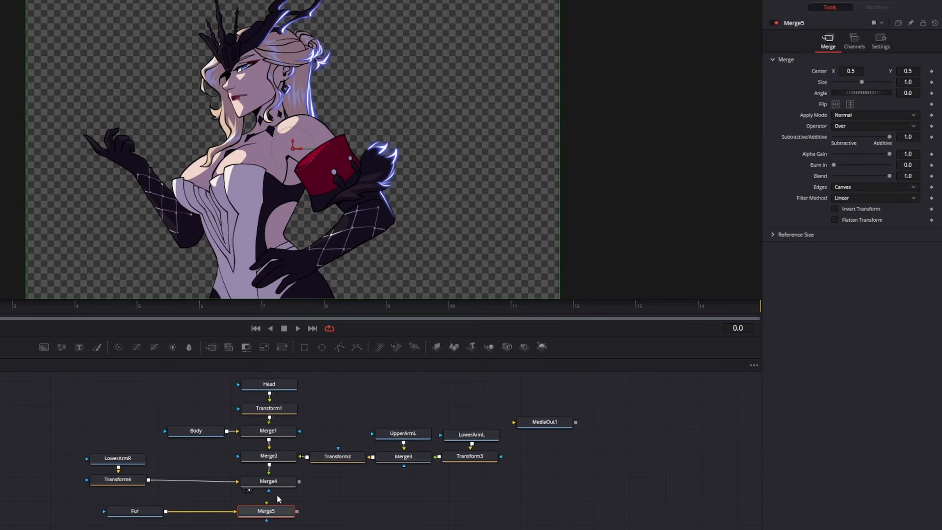
pyautogui.moveTo(298, 481); pyautogui.dragTo(284, 505)
pyautogui.moveTo(136, 512); pyautogui.dragTo(198, 505)
pyautogui.click(270, 505)
pyautogui.press('2')
pyautogui.click(369, 500)
# Step: Place Cape below Fur and add a Merge node with Cape as background and Merge5 as foreground
pyautogui.moveTo(383, 524); pyautogui.dragTo(374, 478)
pyautogui.moveTo(0, 390); pyautogui.dragTo(184, 498)
pyautogui.click(212, 350)
pyautogui.moveTo(256, 500)
pyautogui.mouseDown()
pyautogui.moveTo(247, 496)
pyautogui.moveTo(268, 492)
pyautogui.mouseUp()
pyautogui.scroll(-2, 472, 444)
pyautogui.scroll(3, 469, 443)
pyautogui.scroll(-1, 425, 450)
pyautogui.scroll(1, 515, 444)
# Step: Move MediaOut1 beside Merge6, connect Merge6 to it, and show MediaOut1 in the viewer
pyautogui.moveTo(534, 405)
pyautogui.mouseDown()
pyautogui.moveTo(410, 492)
pyautogui.moveTo(374, 501)
pyautogui.moveTo(428, 443)
pyautogui.moveTo(441, 464)
pyautogui.mouseUp()
pyautogui.moveTo(500, 480); pyautogui.dragTo(532, 443)
pyautogui.moveTo(410, 467); pyautogui.dragTo(435, 483)
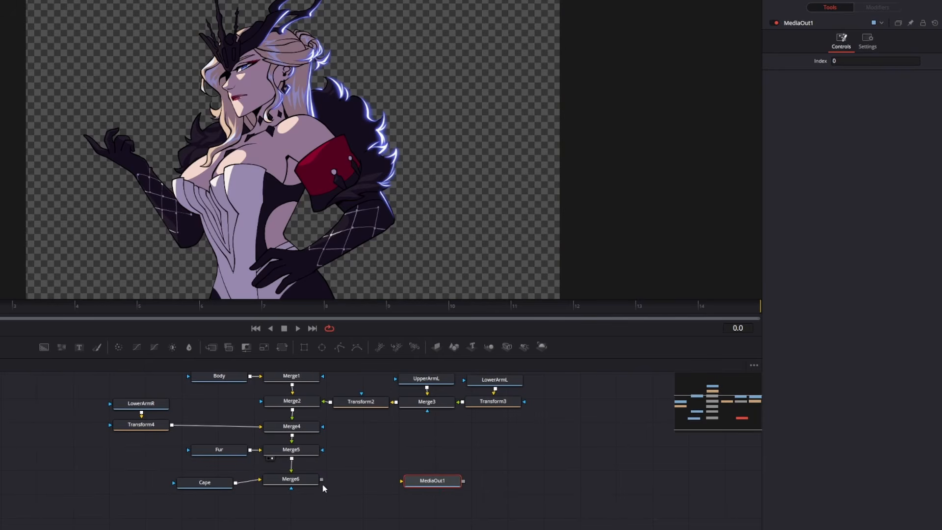
pyautogui.moveTo(322, 480); pyautogui.dragTo(427, 481)
pyautogui.press('1')
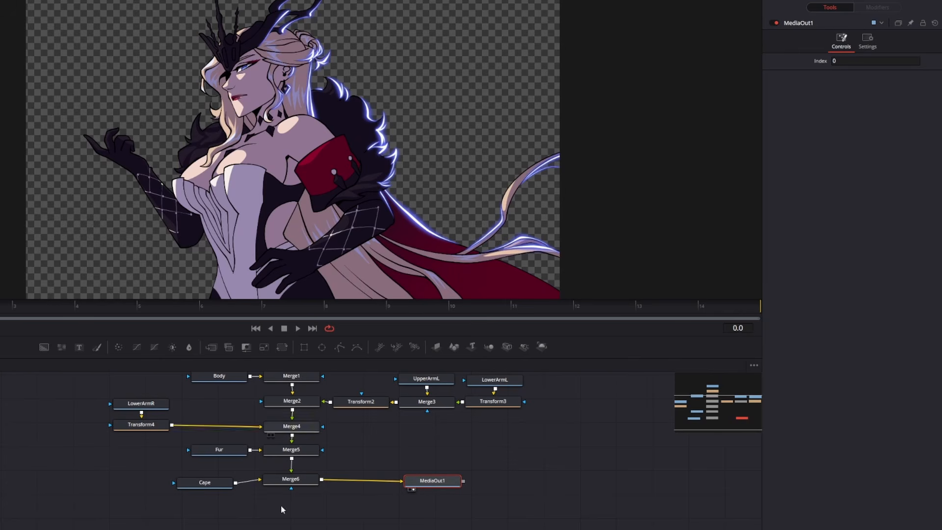
# Step: Compare the Edit page output with Merge6 connected to and disconnected from MediaOut1, and reconnect the two nodes
pyautogui.hotkey('shift', '4')
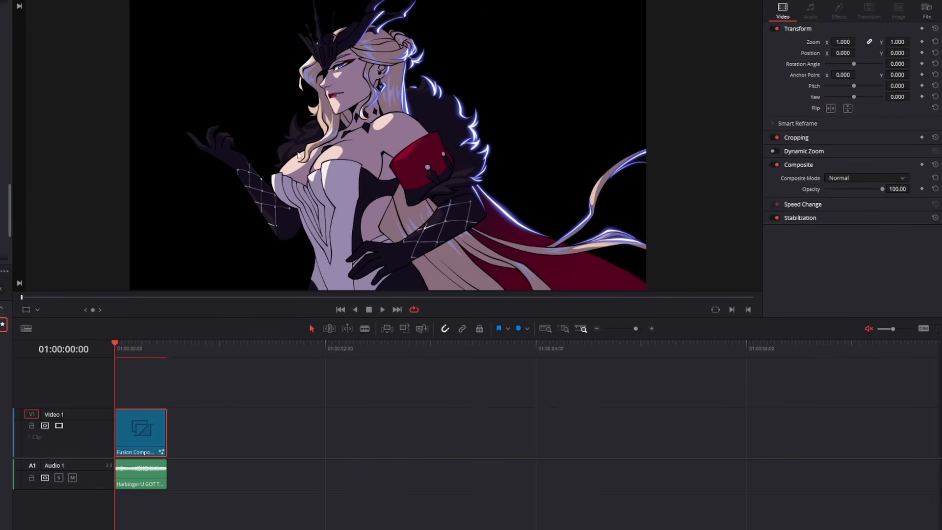
pyautogui.hotkey('shift', '5')
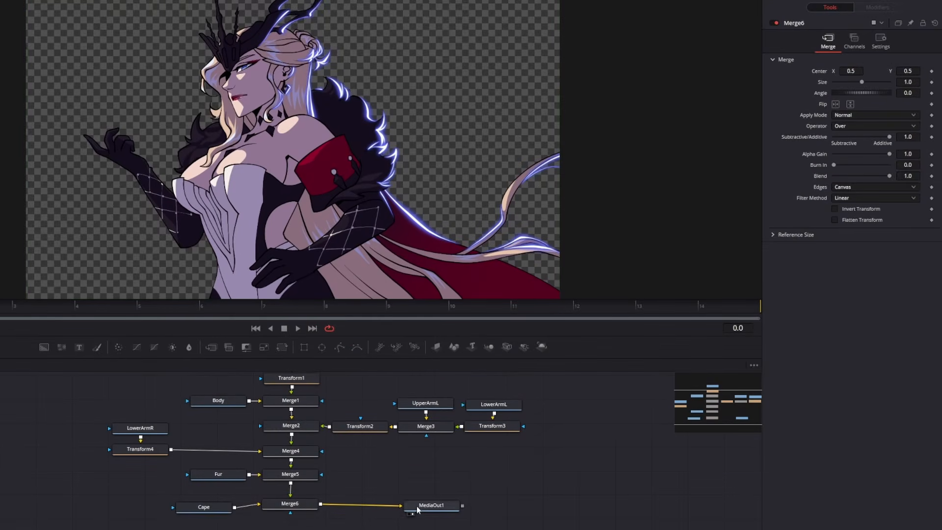
pyautogui.moveTo(397, 505); pyautogui.dragTo(357, 492)
pyautogui.click(417, 508)
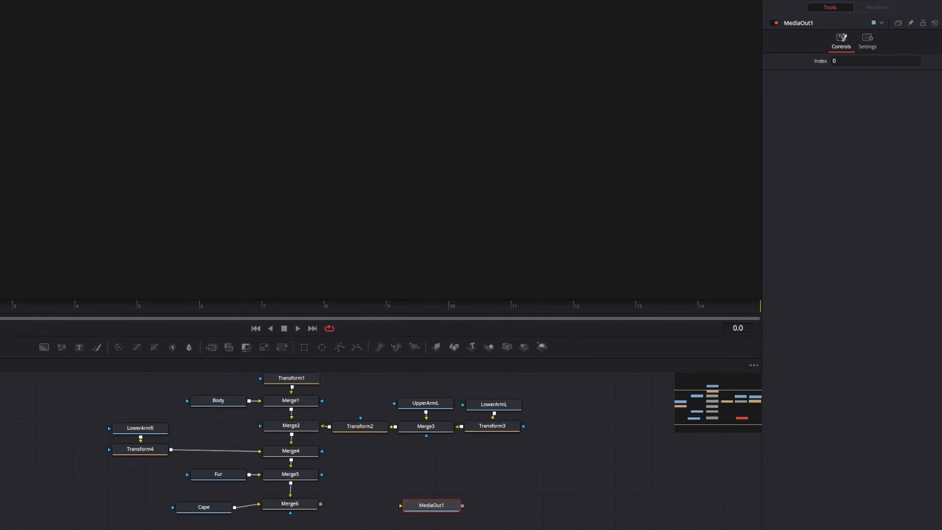
pyautogui.hotkey('shift', '4')
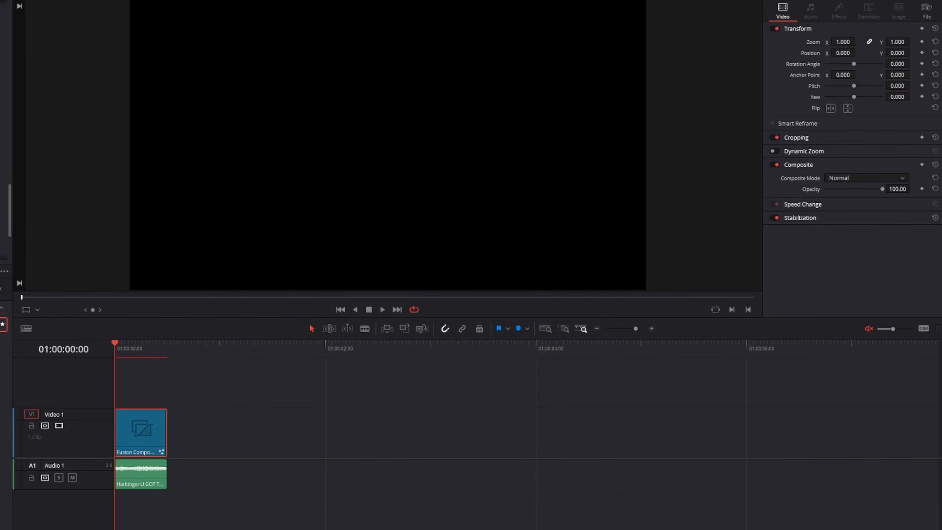
pyautogui.hotkey('shift', '5')
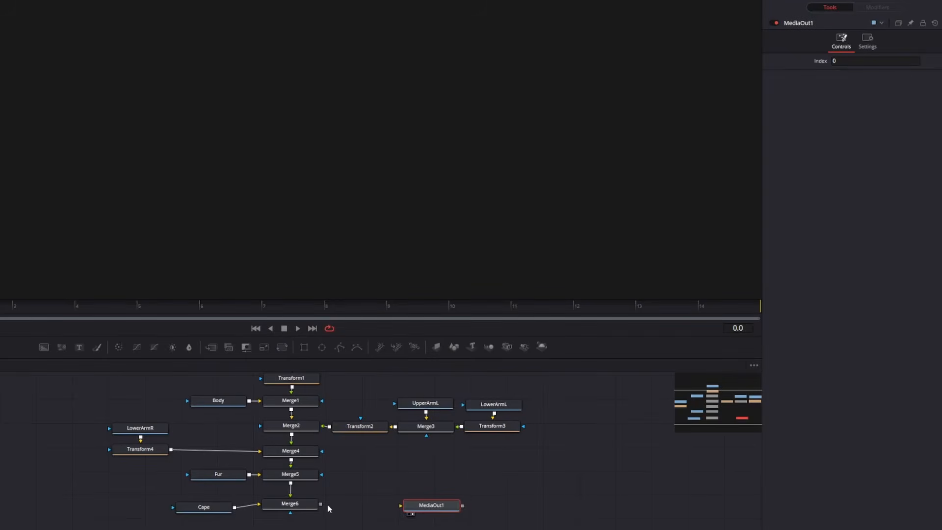
pyautogui.moveTo(321, 504); pyautogui.dragTo(453, 507)
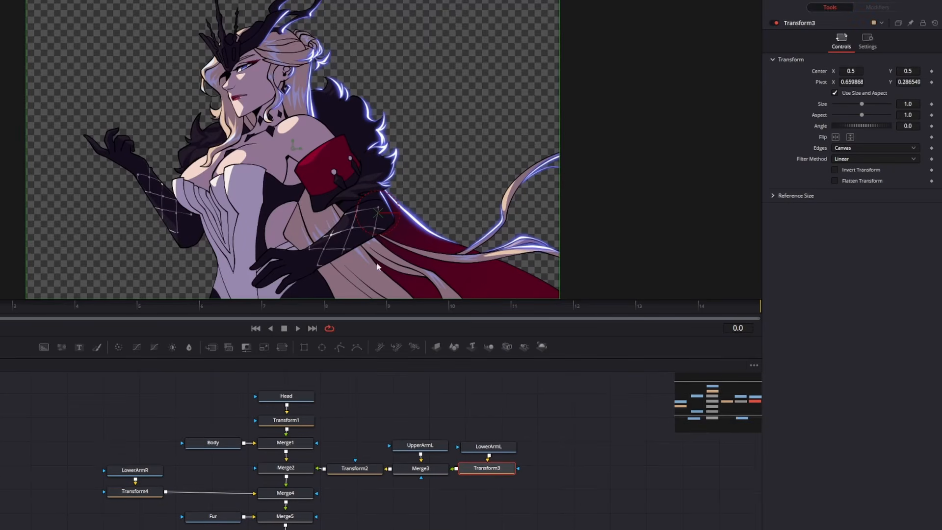
# Step: Try rotating the lower left arm with Transform3 in the full composite, and undo the change
pyautogui.moveTo(369, 237)
pyautogui.mouseDown()
pyautogui.moveTo(393, 229)
pyautogui.moveTo(363, 240)
pyautogui.moveTo(389, 235)
pyautogui.moveTo(375, 238)
pyautogui.mouseUp()
pyautogui.hotkey('ctrl', 'z')
pyautogui.hotkey('ctrl', 'z')
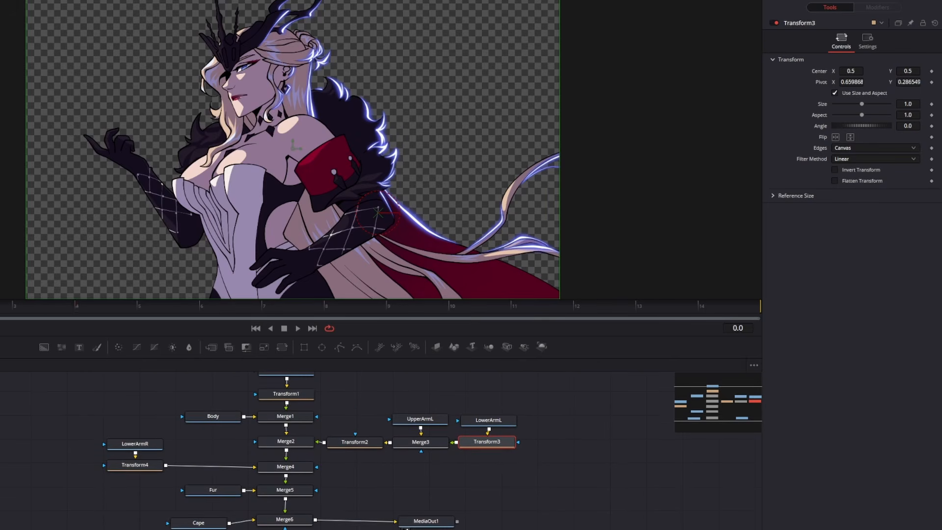
# Step: Keyframe Transform2's angle at 0.0 on frames 0 and 14
pyautogui.moveTo(517, 306); pyautogui.dragTo(75, 363)
pyautogui.moveTo(34, 314); pyautogui.dragTo(0, 314)
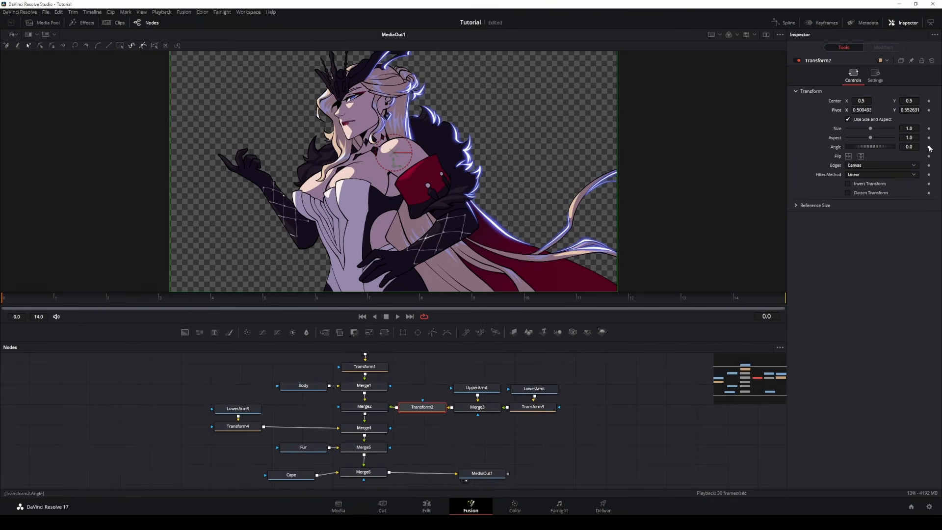
pyautogui.click(929, 147)
pyautogui.click(745, 308)
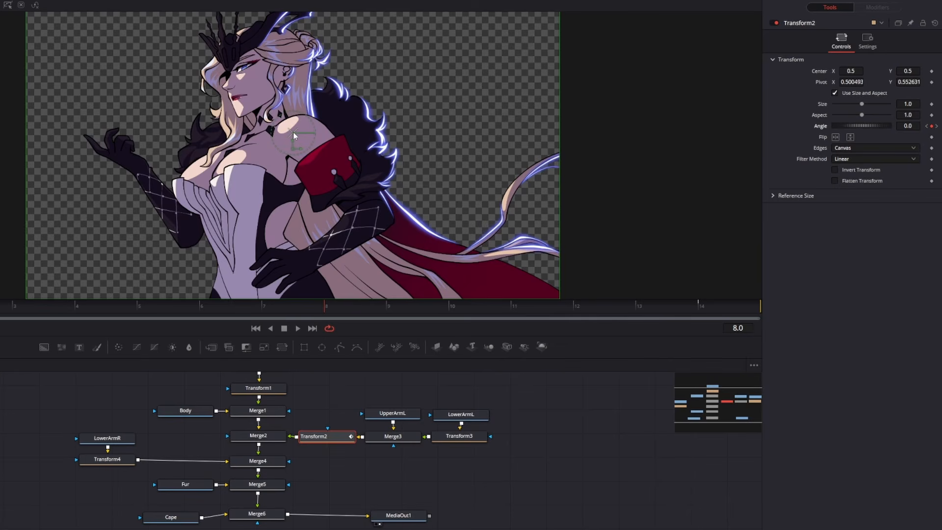
# Step: Rotate the left arm with Transform2 to an angle of 27.47359 on frame 0 and slightly the opposite way on frame 8
pyautogui.moveTo(292, 135)
pyautogui.mouseDown()
pyautogui.moveTo(274, 137)
pyautogui.moveTo(286, 138)
pyautogui.mouseUp()
pyautogui.hotkey('ctrl', 'z')
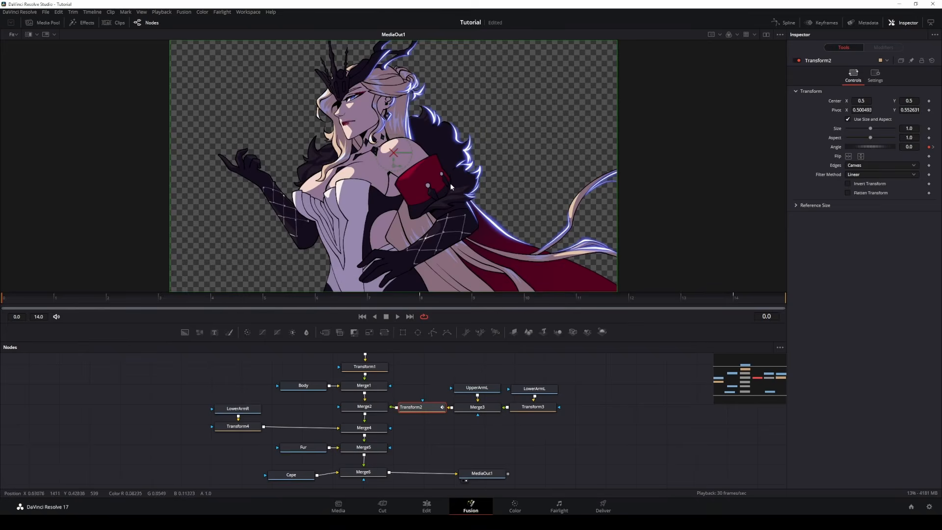
pyautogui.moveTo(412, 165); pyautogui.dragTo(422, 160)
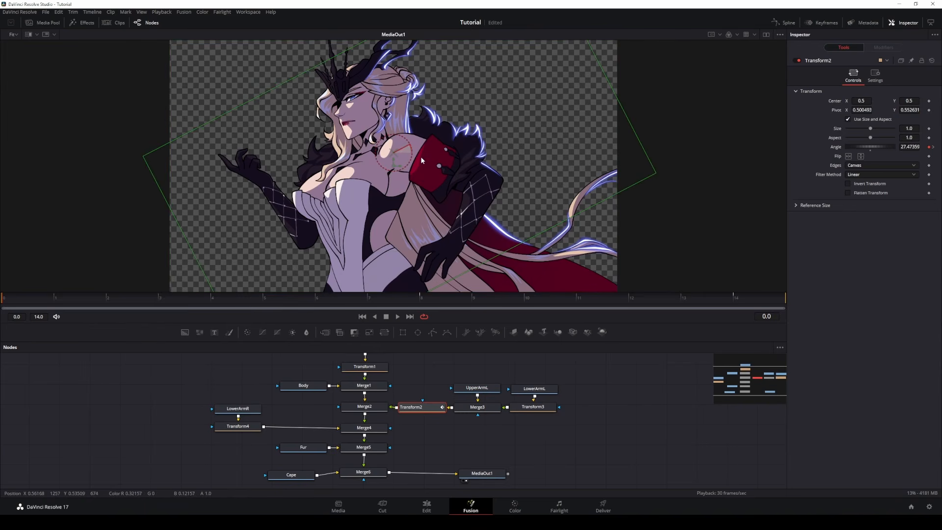
pyautogui.click(436, 298)
pyautogui.moveTo(409, 167); pyautogui.dragTo(404, 168)
# Step: Play back the left arm animation and review its poses on frames 0 and 8
pyautogui.press('space')
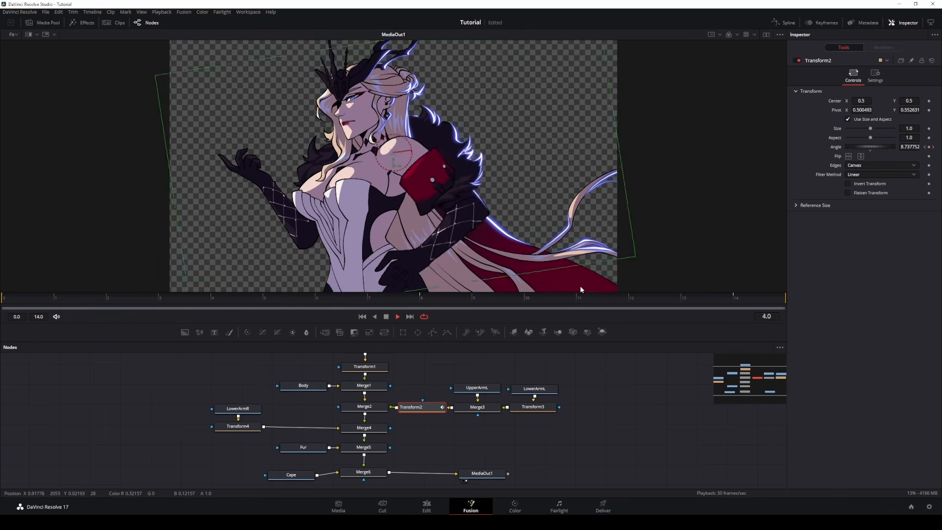
pyautogui.press('space')
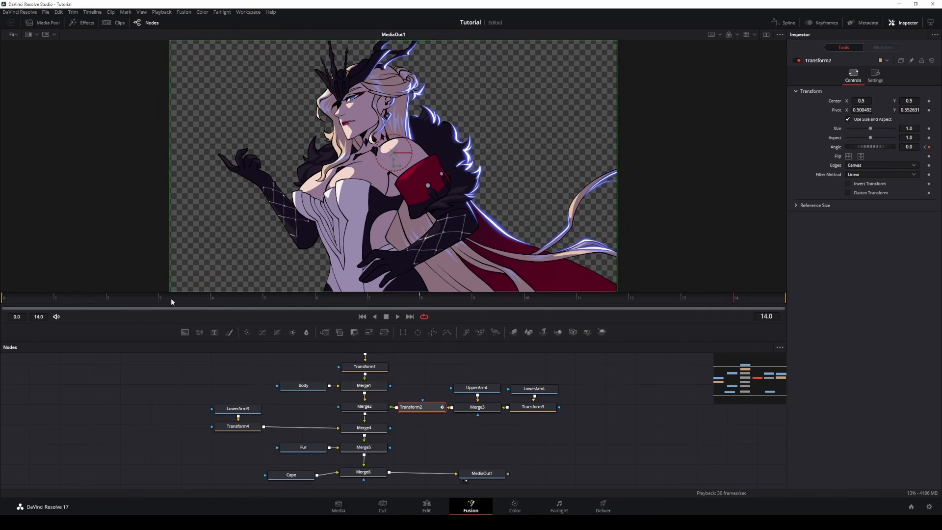
pyautogui.click(16, 301)
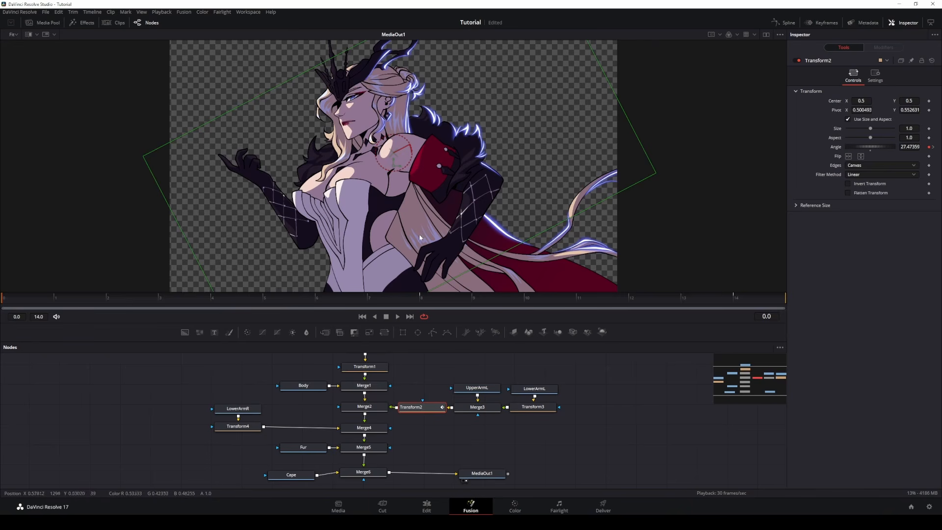
pyautogui.click(430, 299)
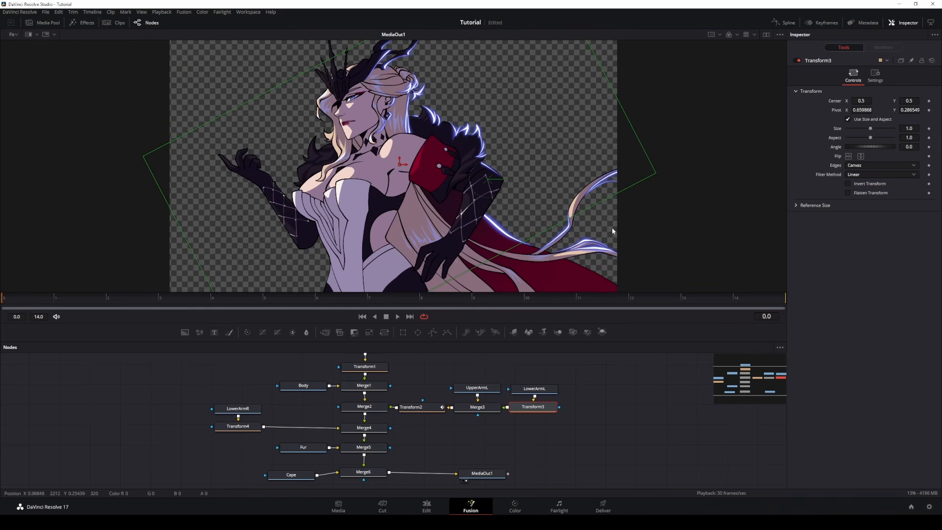
# Step: Keyframe Transform3's angle at 0.0 on frames 0, 9 and 14
pyautogui.click(929, 148)
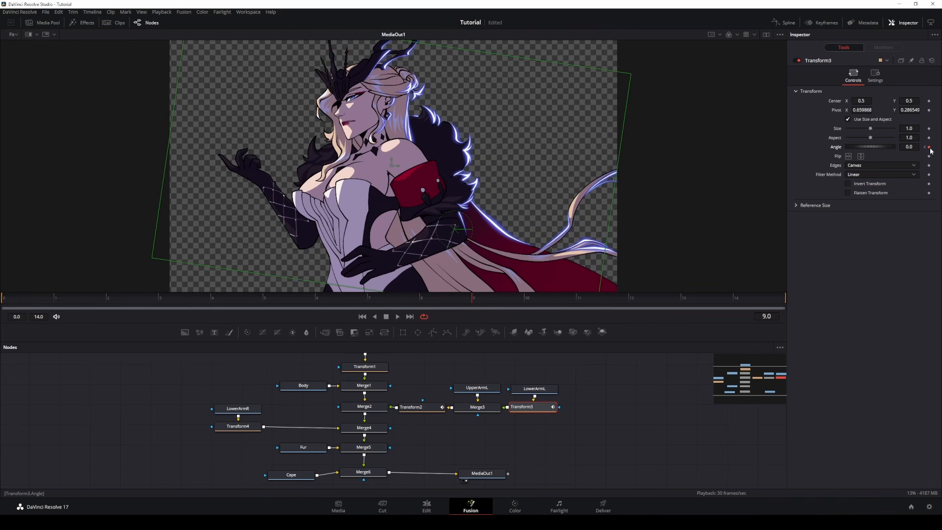
pyautogui.click(746, 300)
pyautogui.click(929, 147)
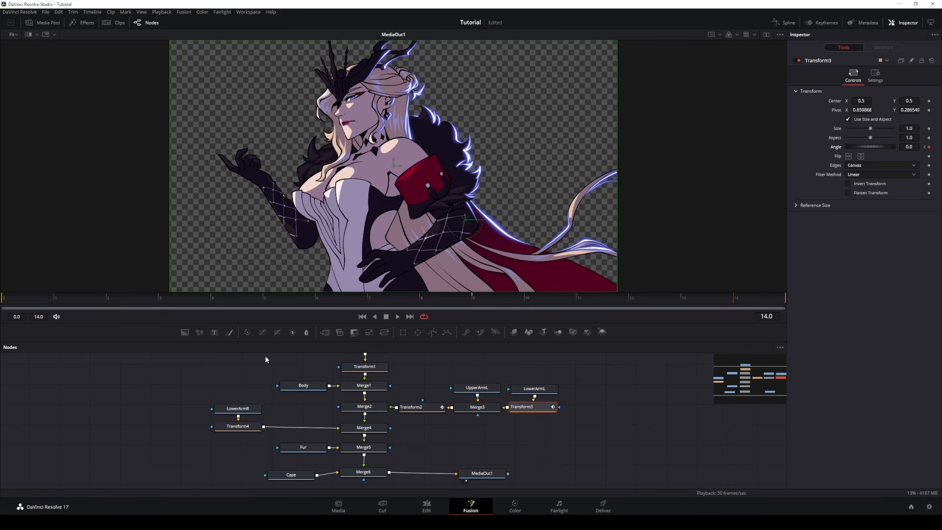
# Step: Rotate the left forearm with Transform3 to an angle of 65.26693 on frame 0 and -6.56929 on frame 9, and play back the motion
pyautogui.click(27, 301)
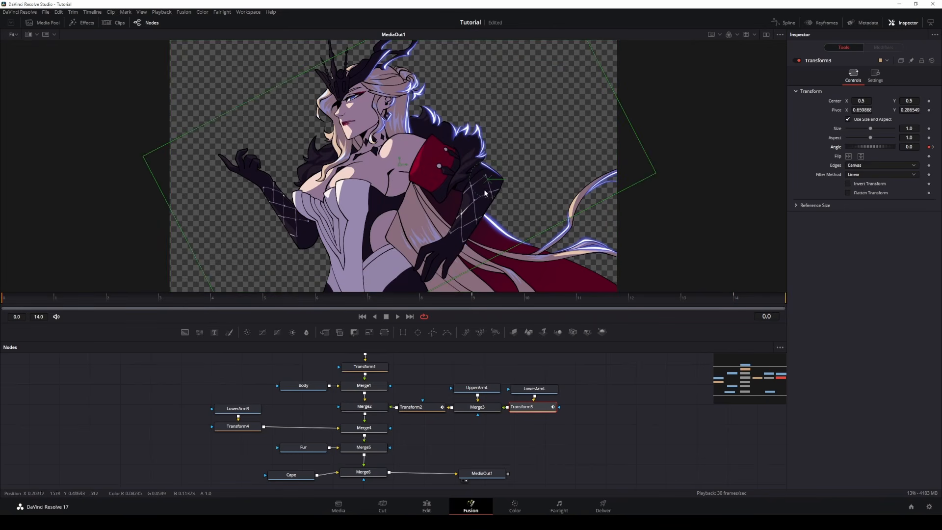
pyautogui.moveTo(481, 197); pyautogui.dragTo(499, 195)
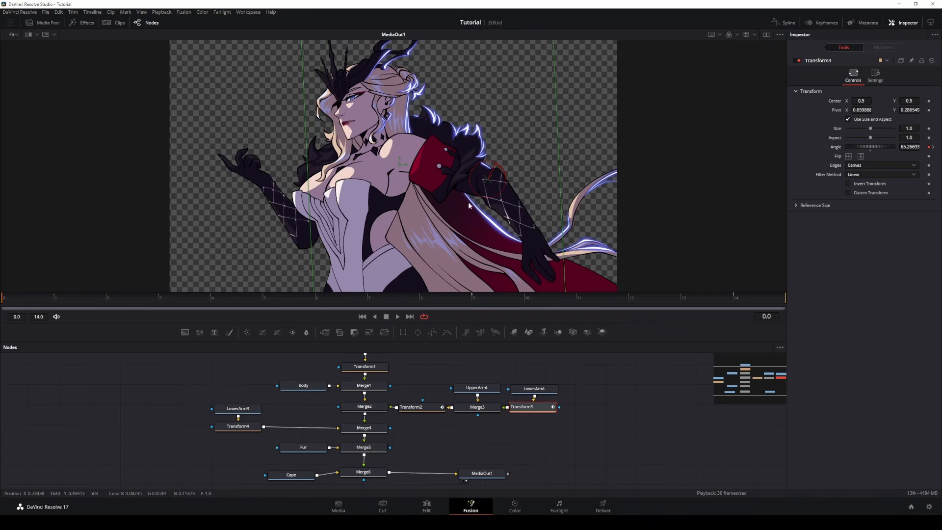
pyautogui.click(473, 299)
pyautogui.moveTo(443, 249); pyautogui.dragTo(444, 249)
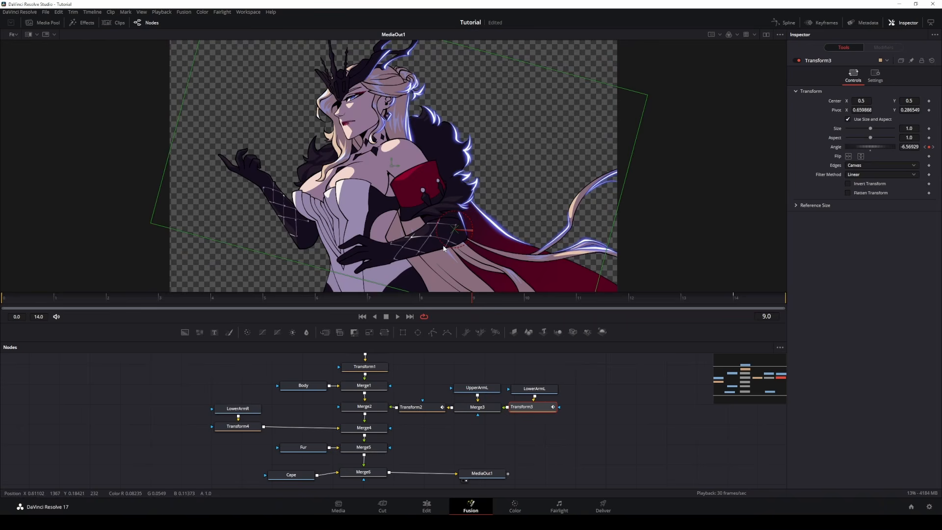
pyautogui.press('space')
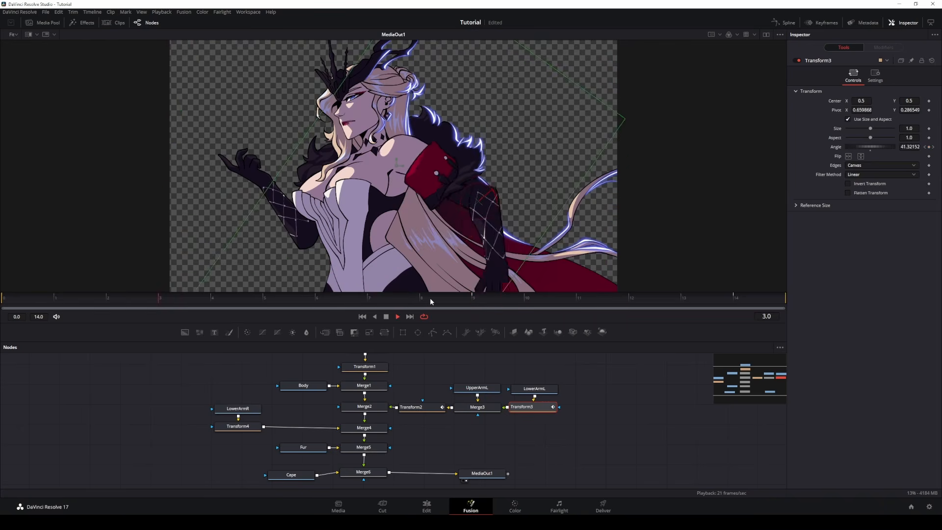
pyautogui.press('space')
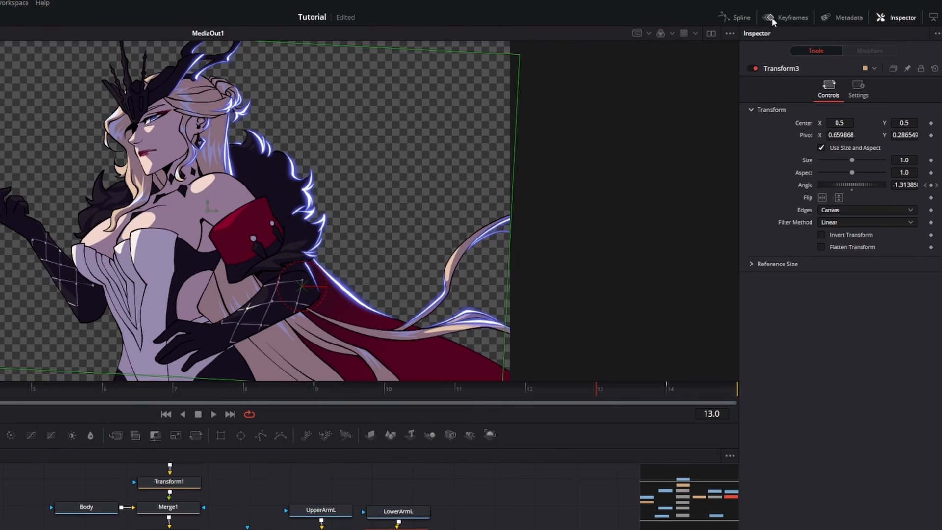
# Step: Examine Transform2's angle keyframes in the Keyframes editor, widened and zoomed on the clip range, and close the editor
pyautogui.click(786, 17)
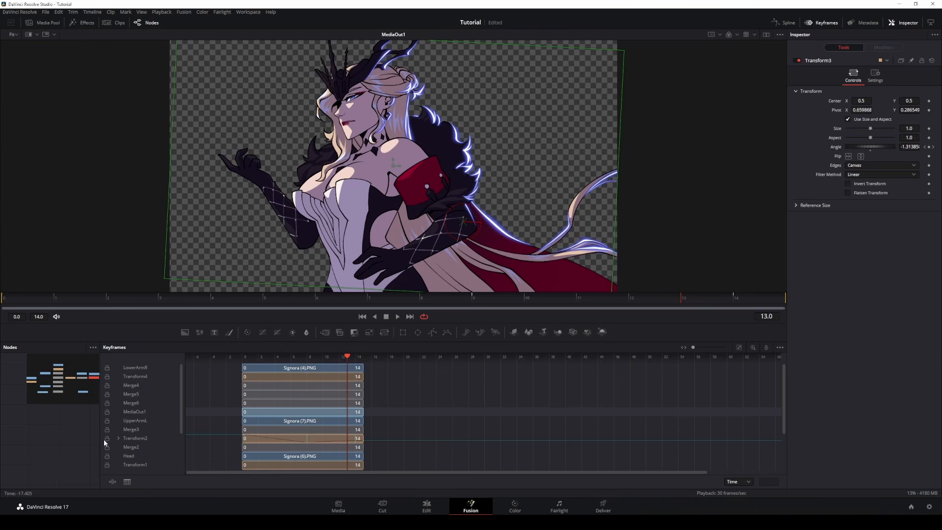
pyautogui.moveTo(100, 440); pyautogui.dragTo(496, 438)
pyautogui.moveTo(359, 440); pyautogui.dragTo(179, 448)
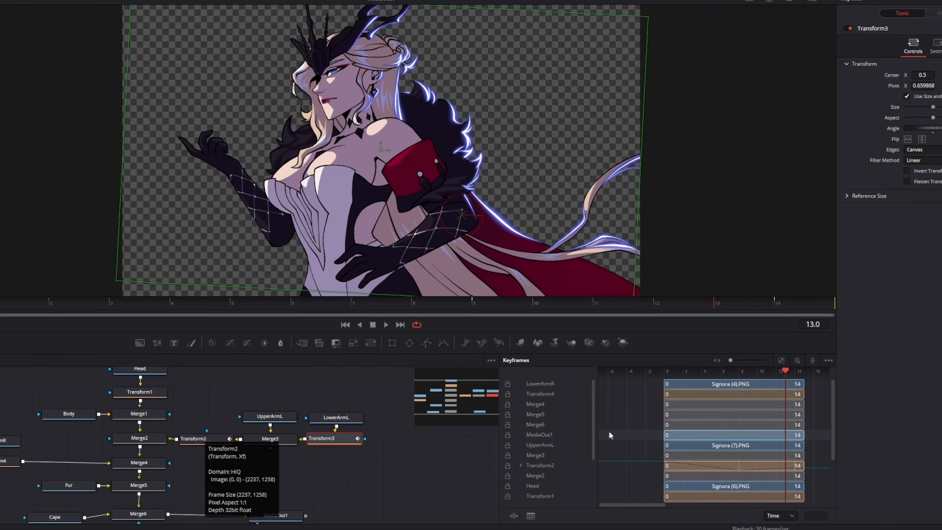
pyautogui.click(547, 465)
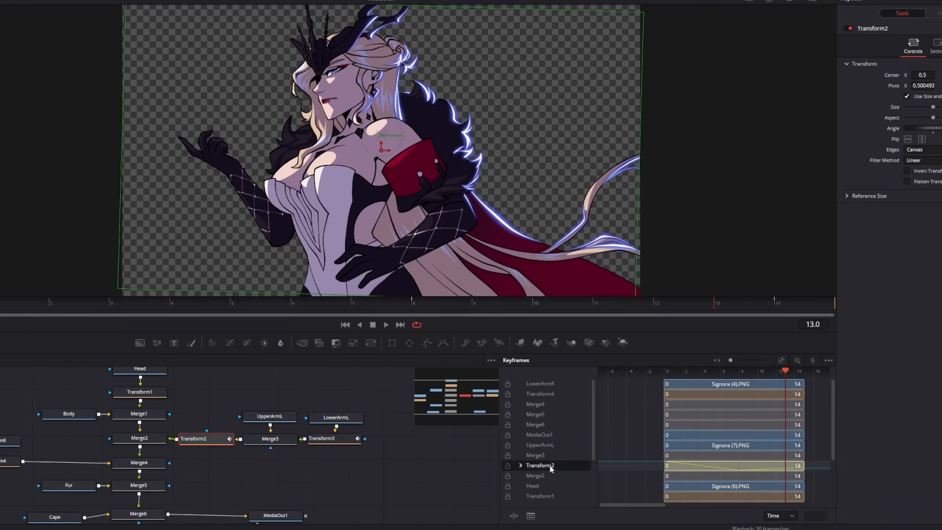
pyautogui.scroll(-1, 558, 453)
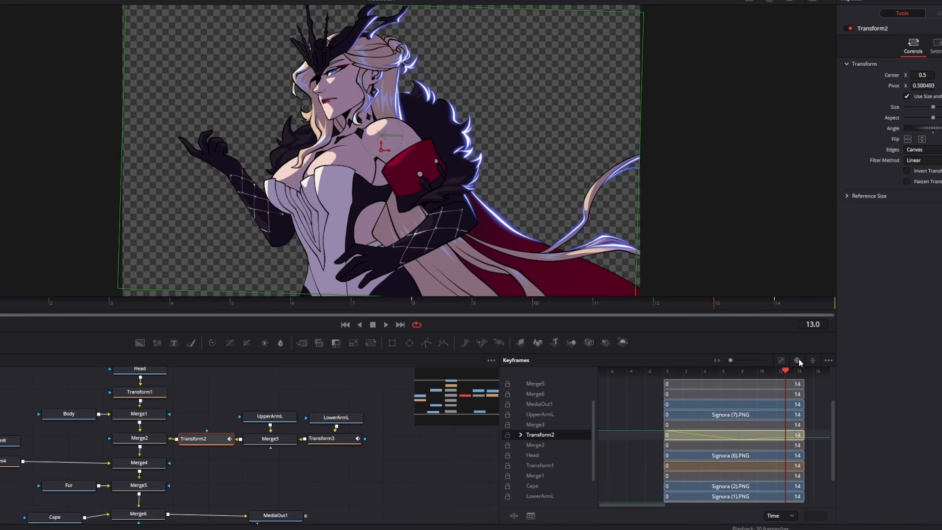
pyautogui.moveTo(731, 361); pyautogui.dragTo(734, 360)
pyautogui.moveTo(643, 504); pyautogui.dragTo(657, 503)
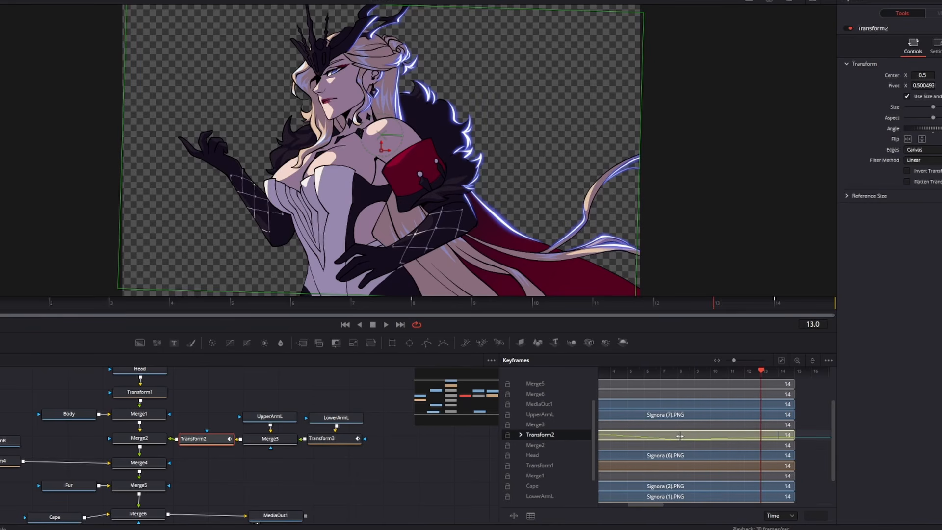
pyautogui.click(521, 436)
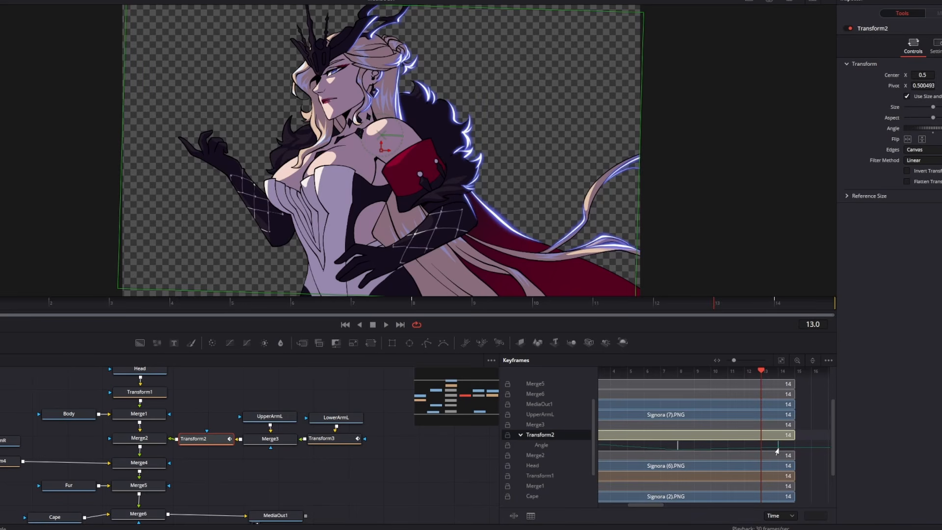
pyautogui.moveTo(653, 504)
pyautogui.mouseDown()
pyautogui.moveTo(637, 507)
pyautogui.moveTo(653, 504)
pyautogui.mouseUp()
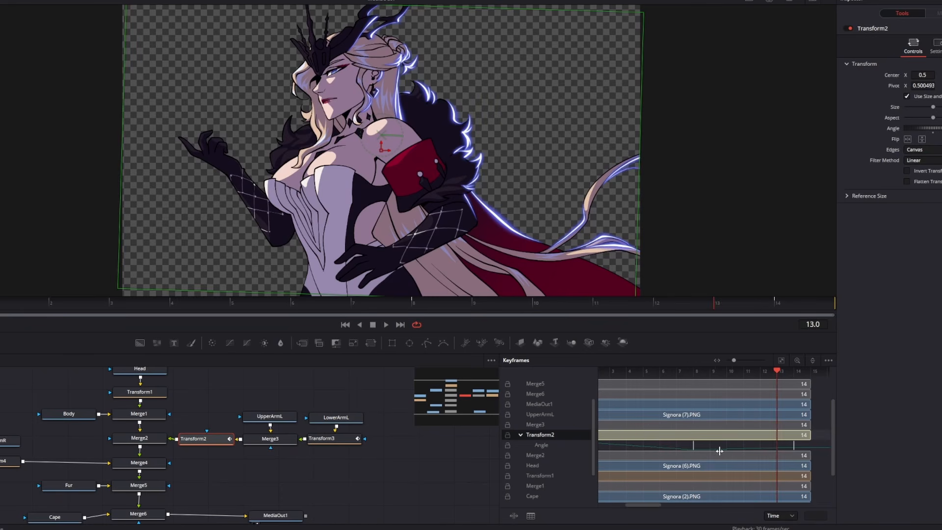
pyautogui.click(690, 447)
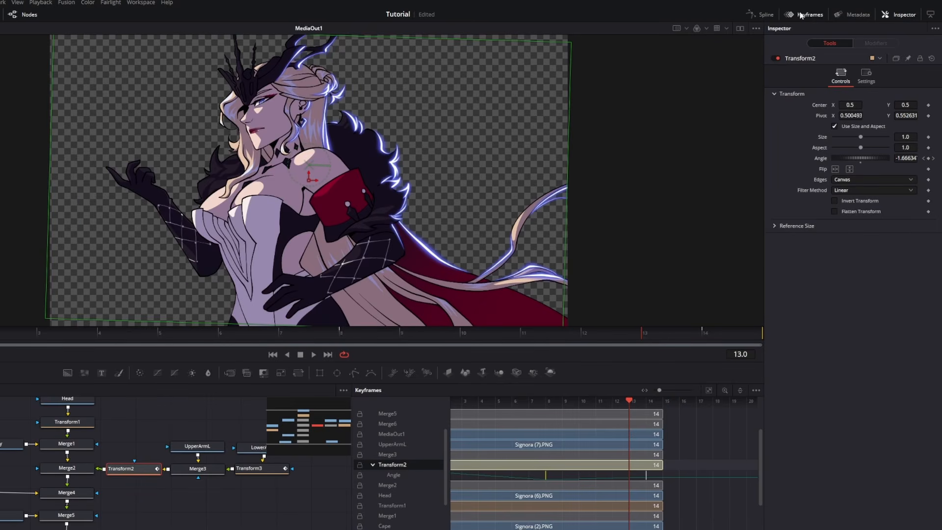
pyautogui.click(801, 15)
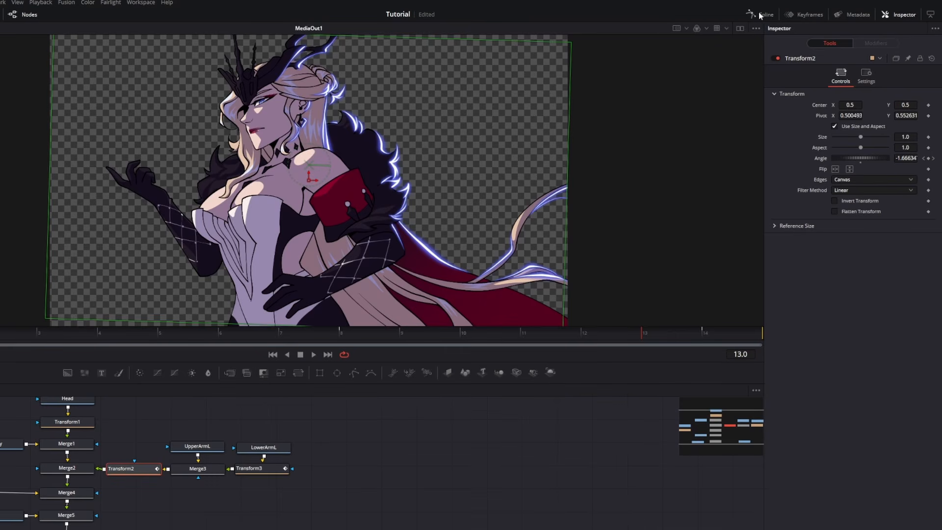
# Step: Display Transform3's angle curve fitted to view in a resized Spline editor and smooth all its keyframes
pyautogui.click(763, 15)
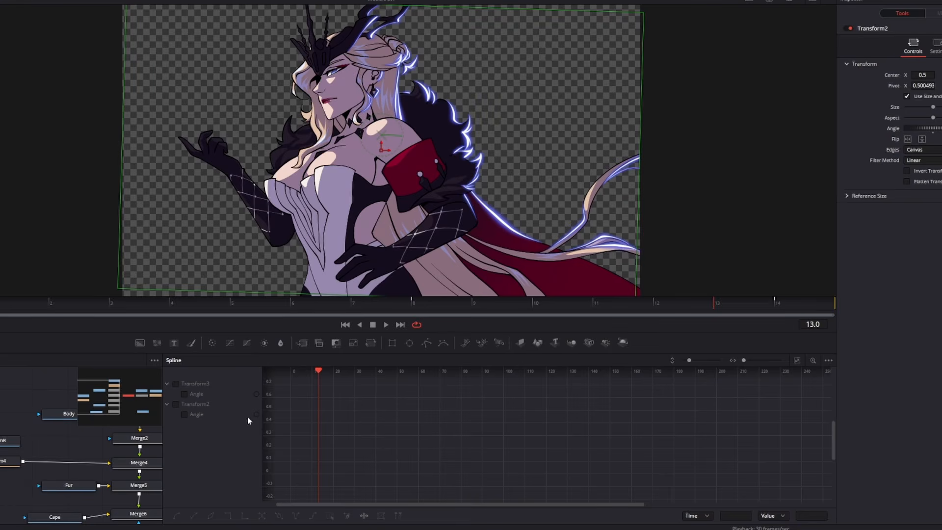
pyautogui.moveTo(160, 453); pyautogui.dragTo(392, 458)
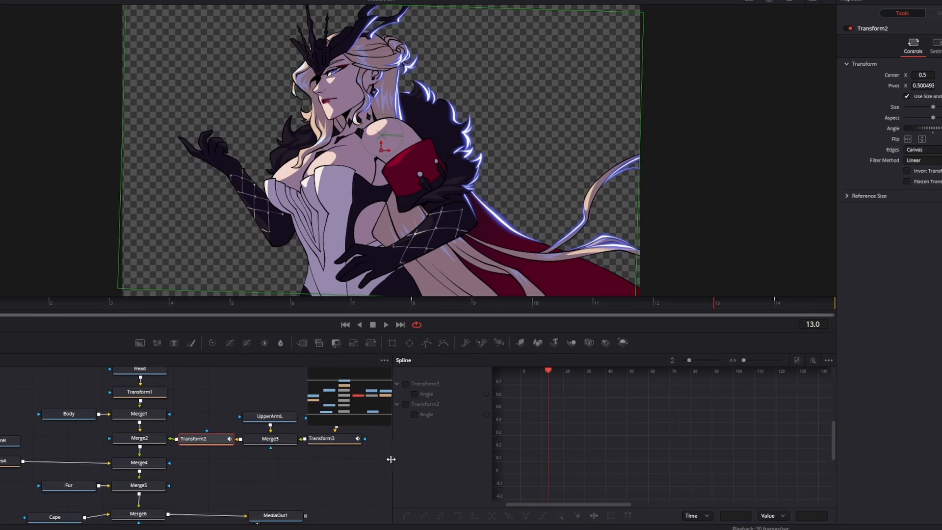
pyautogui.click(405, 383)
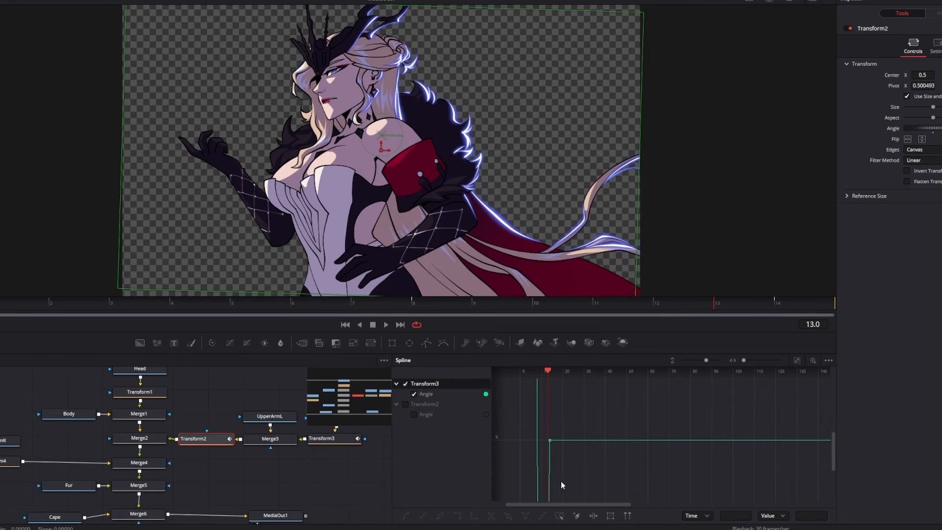
pyautogui.moveTo(563, 504)
pyautogui.mouseDown()
pyautogui.moveTo(596, 504)
pyautogui.moveTo(555, 501)
pyautogui.mouseUp()
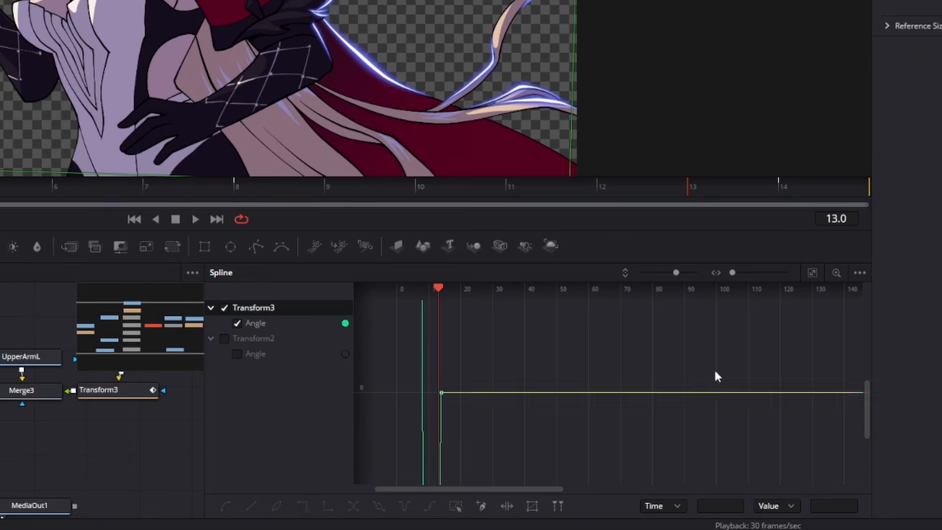
pyautogui.click(810, 276)
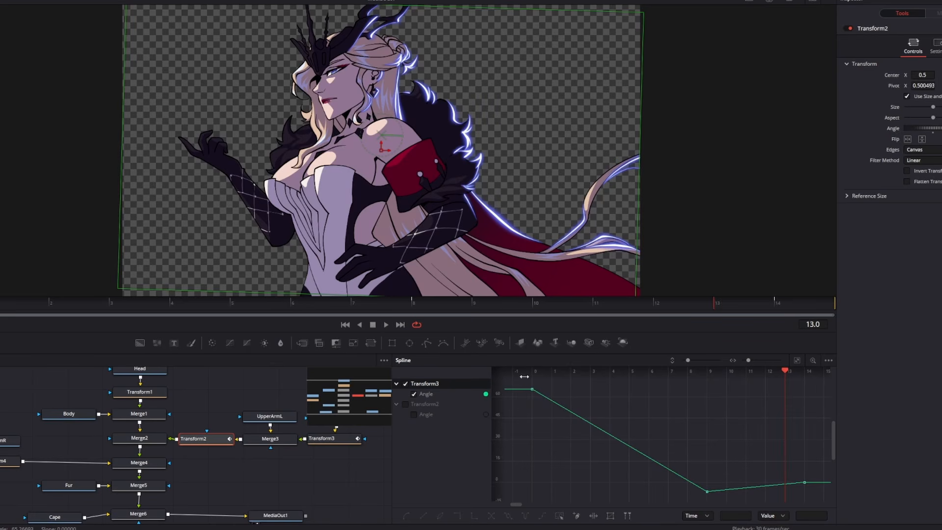
pyautogui.moveTo(526, 382); pyautogui.dragTo(819, 504)
pyautogui.hotkey('shift', 's')
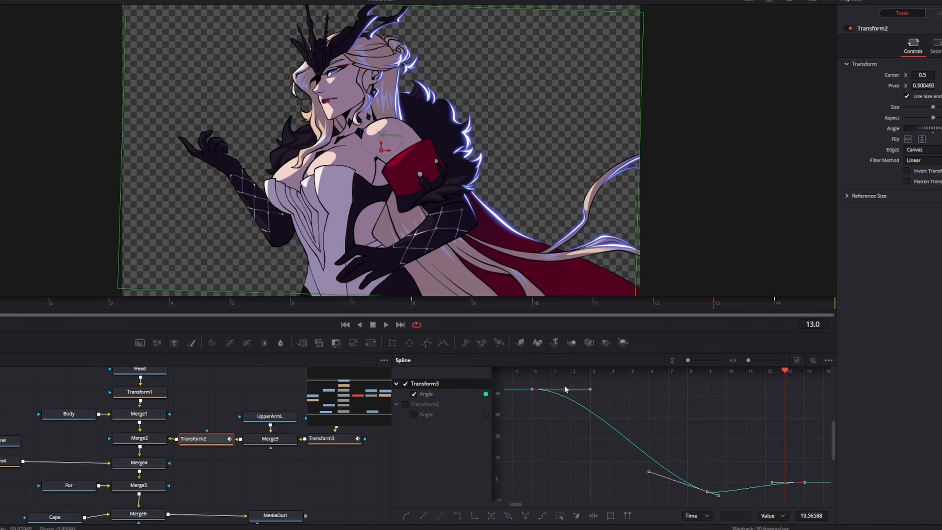
# Step: Display Transform2's angle curve with Transform3's curve as reference only, and smooth all of Transform2's keyframes
pyautogui.click(405, 404)
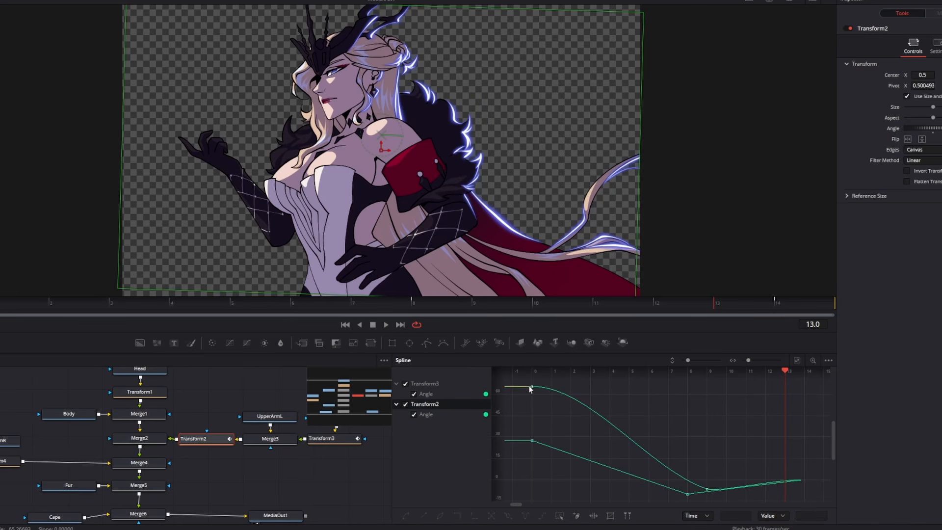
pyautogui.click(406, 383)
pyautogui.moveTo(513, 417); pyautogui.dragTo(817, 508)
pyautogui.hotkey('shift', 's')
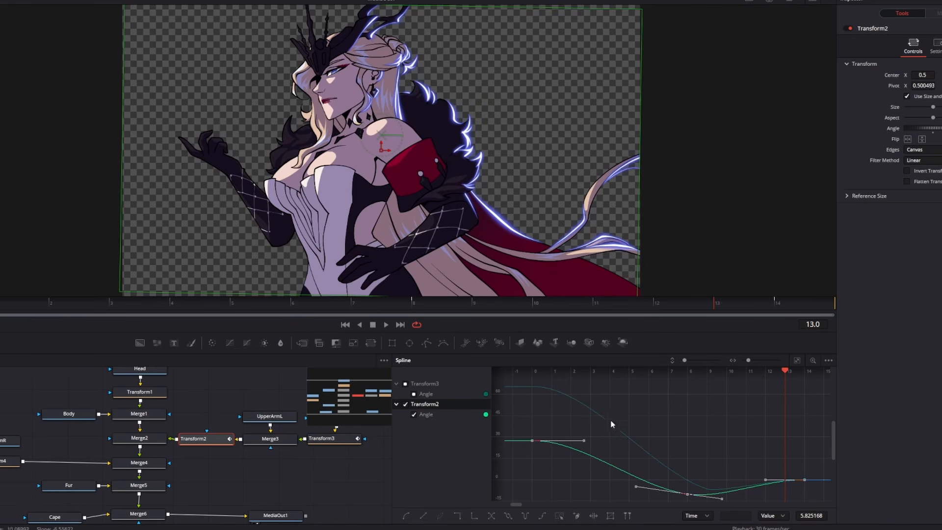
# Step: Make Transform3's angle curve editable again alongside Transform2's curve in the Spline editor
pyautogui.click(405, 384)
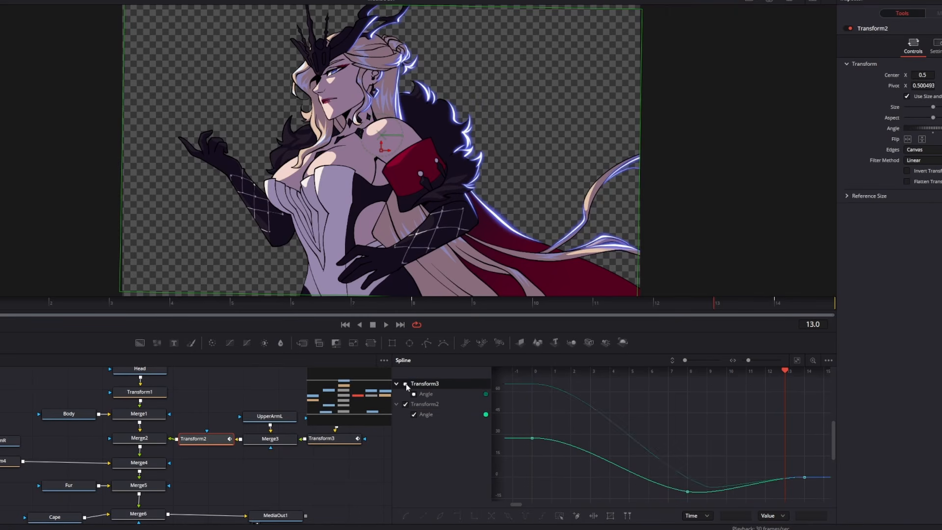
pyautogui.click(406, 384)
pyautogui.click(405, 383)
pyautogui.click(411, 393)
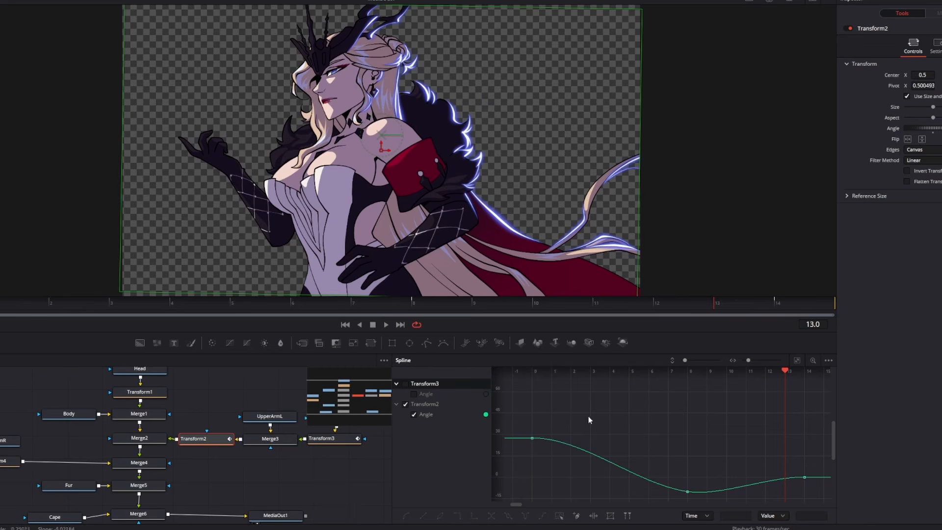
pyautogui.click(405, 384)
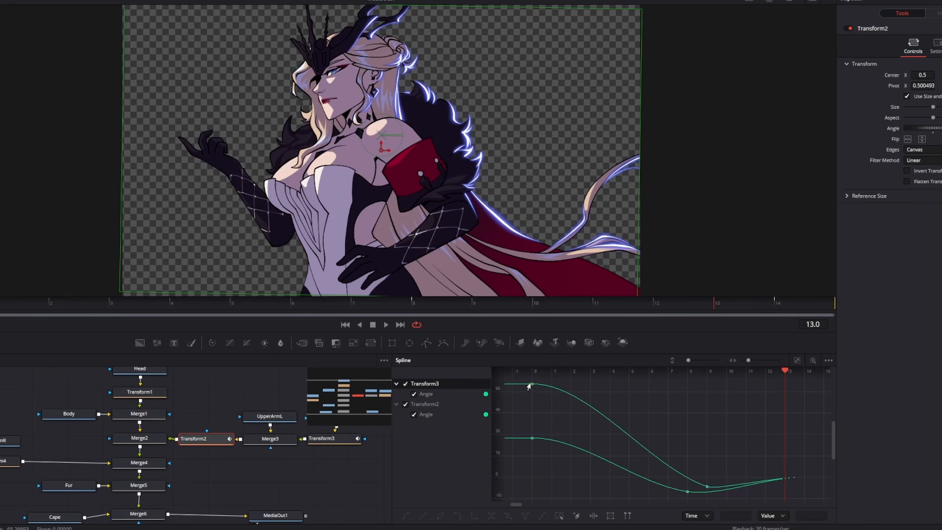
# Step: Play back the smoothed left arm animation from frame 0 and scrub through its opening frames against the curves
pyautogui.click(1, 304)
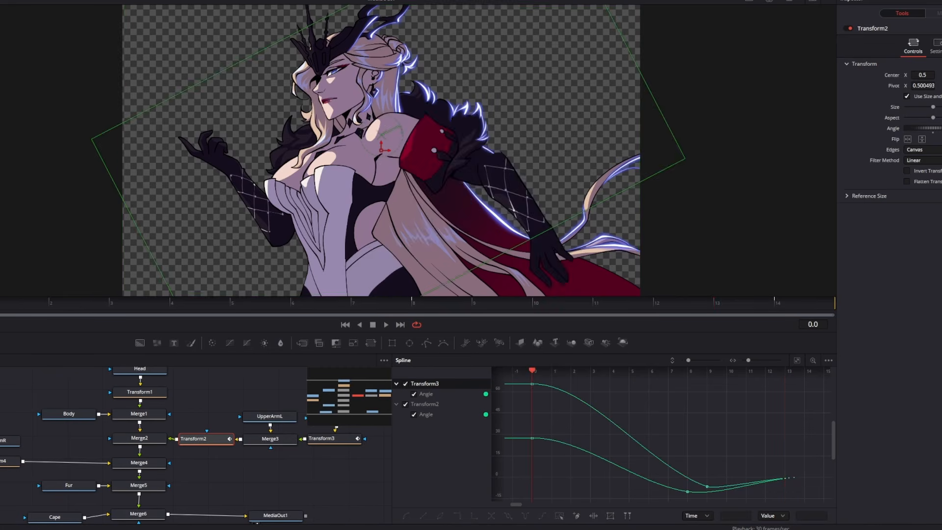
pyautogui.press('space')
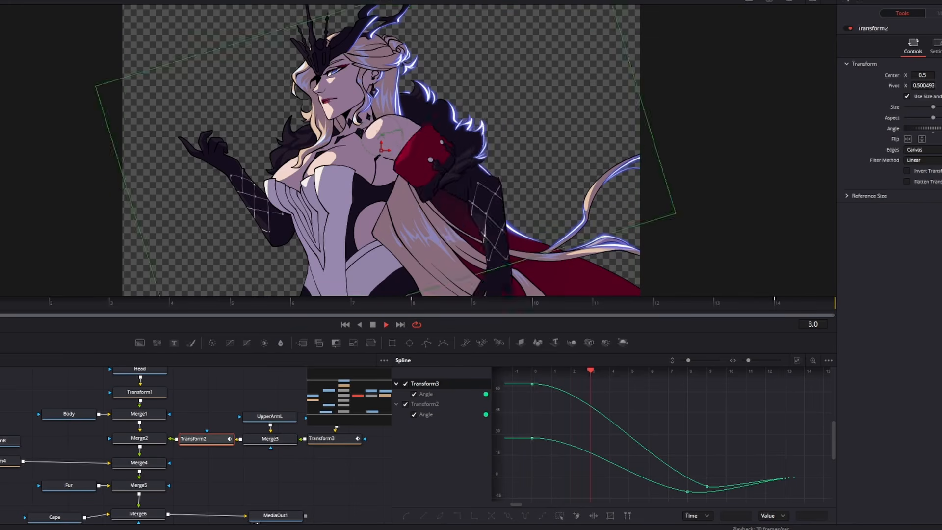
pyautogui.click(405, 404)
pyautogui.click(405, 404)
pyautogui.click(528, 372)
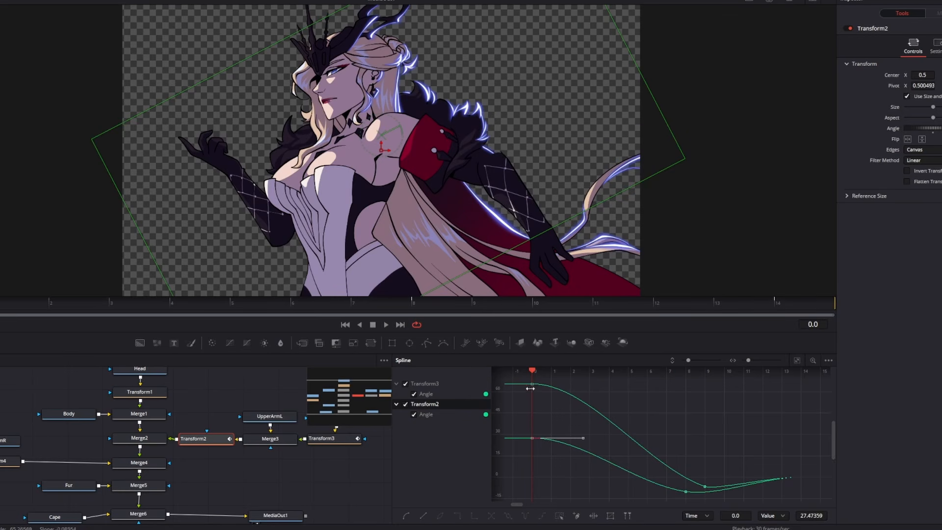
pyautogui.moveTo(536, 374); pyautogui.dragTo(589, 373)
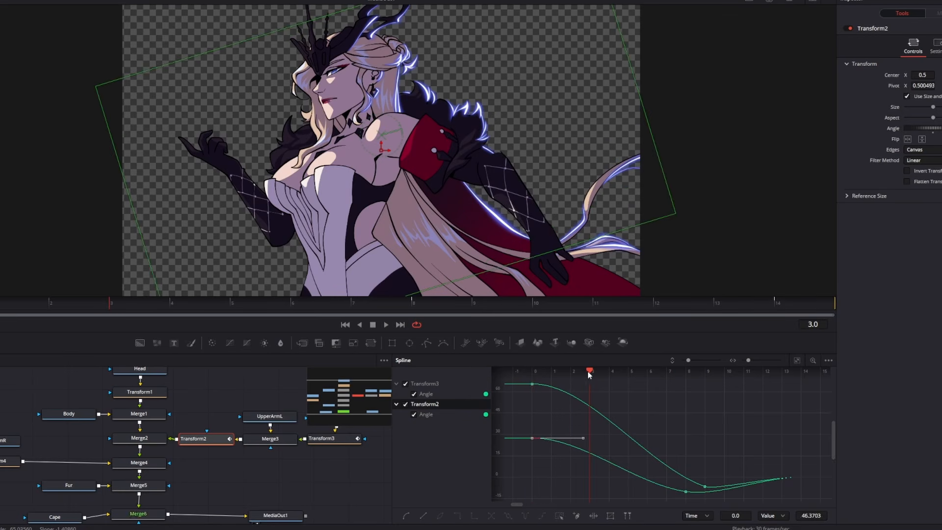
pyautogui.click(531, 384)
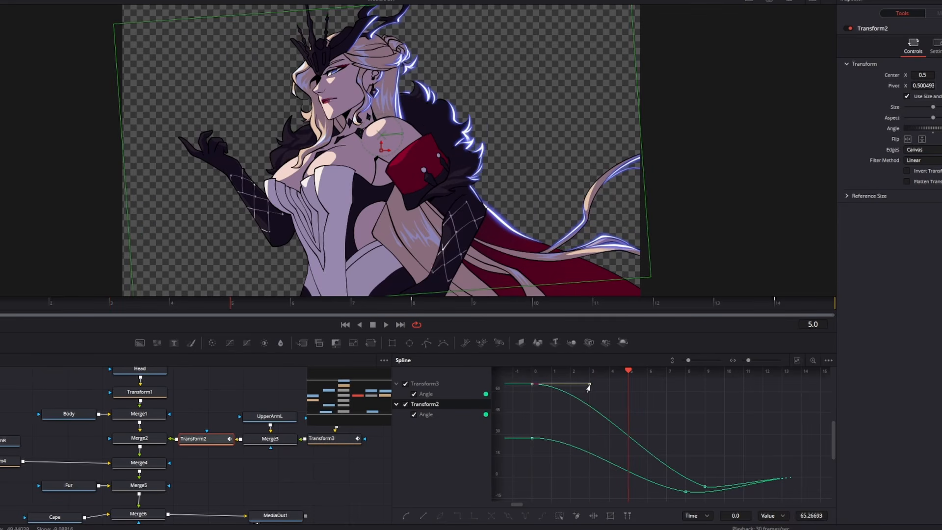
pyautogui.moveTo(588, 387); pyautogui.dragTo(700, 431)
pyautogui.scroll(3, 698, 425)
pyautogui.scroll(-1, 699, 424)
pyautogui.hotkey('ctrl', 'z')
pyautogui.scroll(-1, 701, 427)
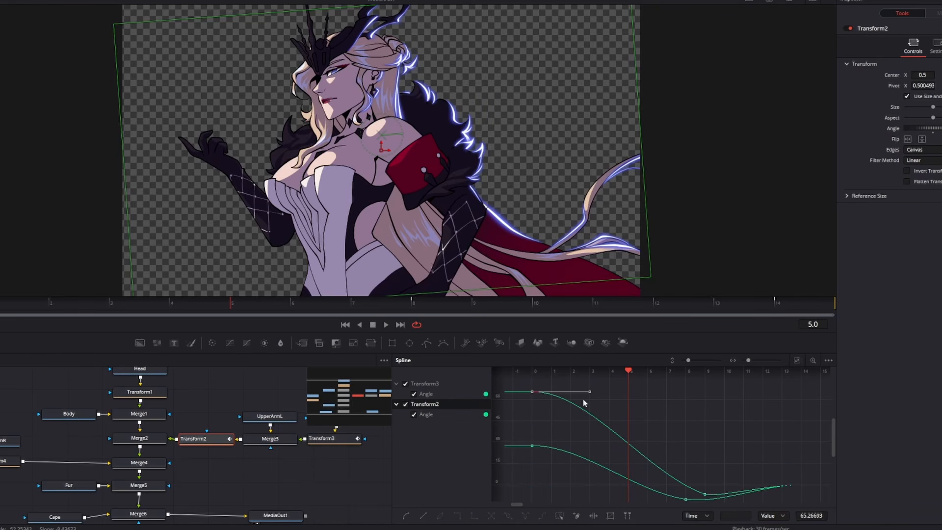
# Step: Stretch the outgoing handles of Transform3's and Transform2's frame 0 angle keyframes almost horizontally to about frame 8 for a slower start
pyautogui.moveTo(590, 392); pyautogui.dragTo(685, 392)
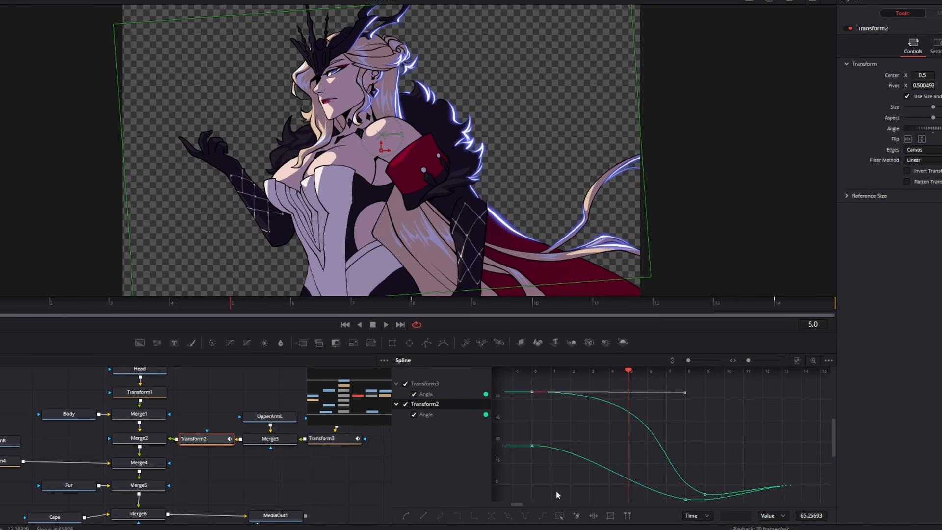
pyautogui.click(437, 383)
pyautogui.click(431, 404)
pyautogui.click(532, 438)
pyautogui.moveTo(584, 439); pyautogui.dragTo(682, 445)
# Step: Play back the eased left arm animation and close the Spline editor
pyautogui.press('space')
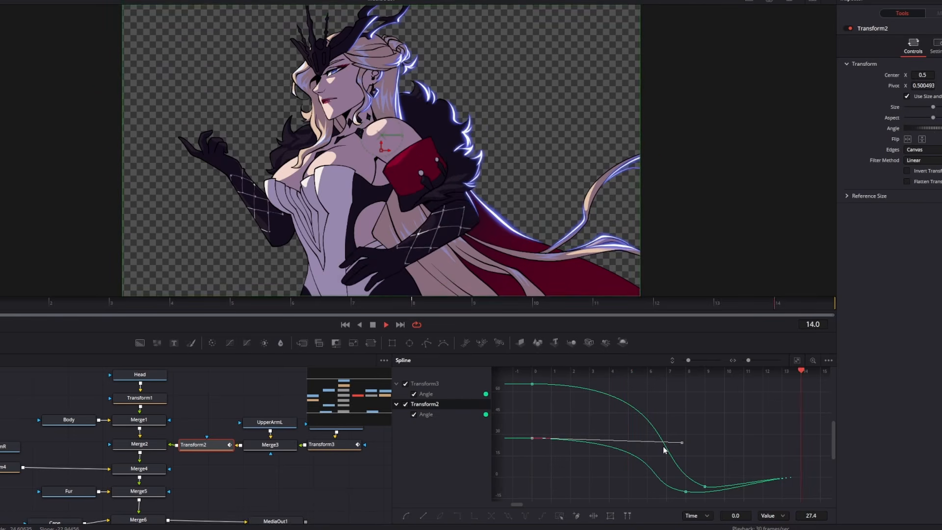
pyautogui.press('space')
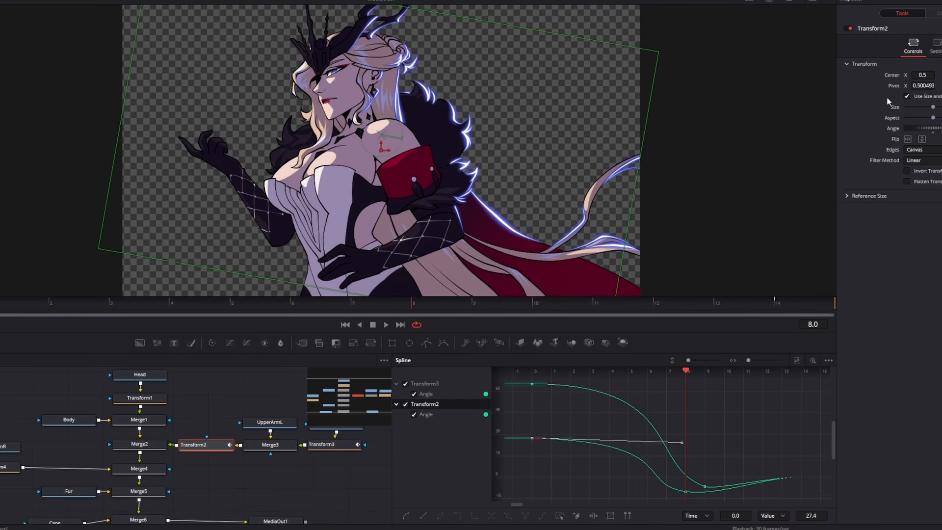
pyautogui.click(809, 1)
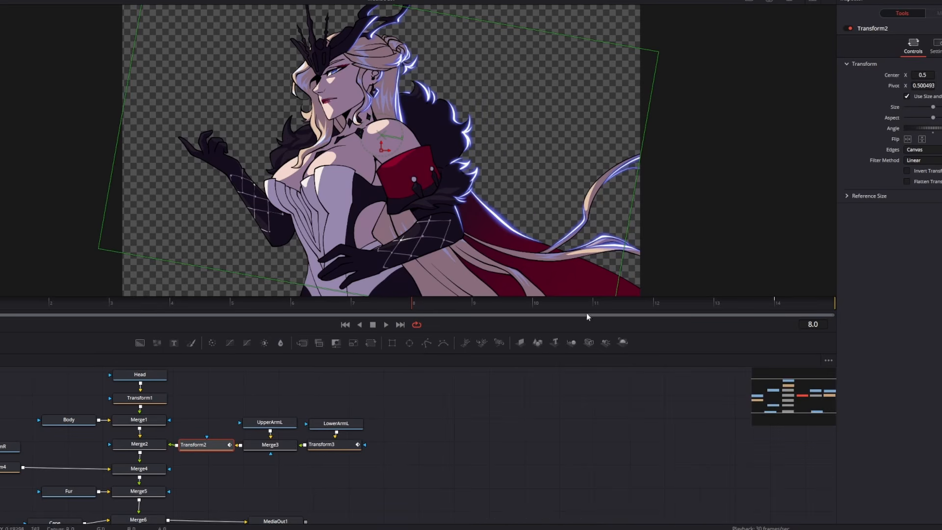
# Step: Move the Cape node farther from Merge6 and add a Grid Warp node near it
pyautogui.click(447, 464)
pyautogui.moveTo(399, 449); pyautogui.dragTo(607, 443)
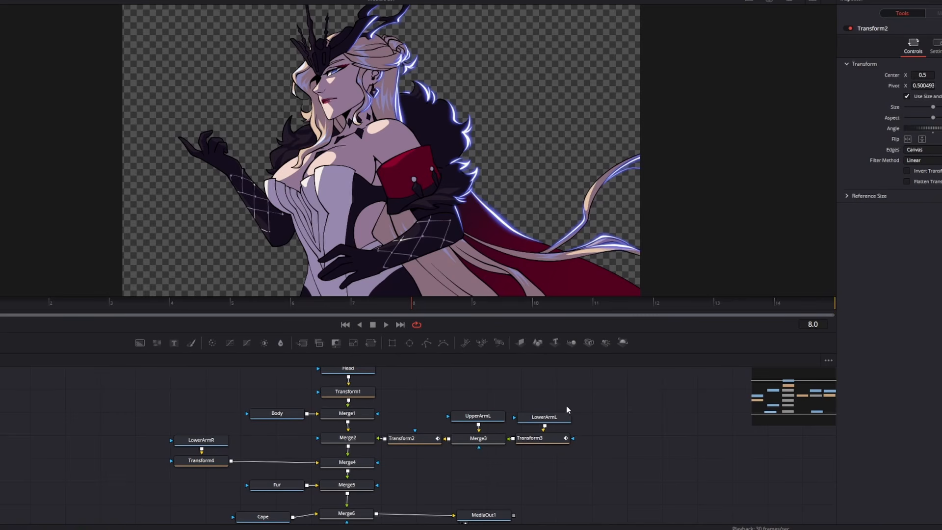
pyautogui.scroll(-1, 235, 462)
pyautogui.moveTo(257, 492); pyautogui.dragTo(200, 485)
pyautogui.rightClick(210, 457)
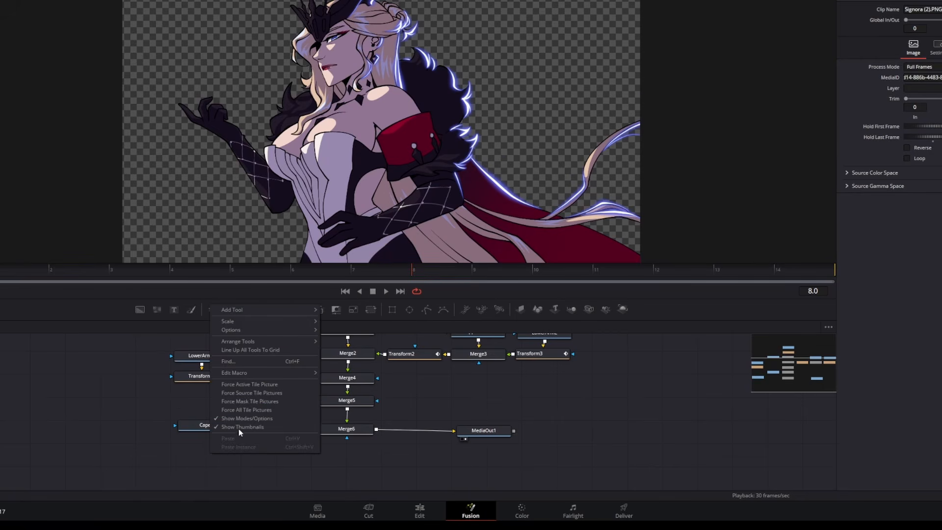
pyautogui.moveTo(266, 313)
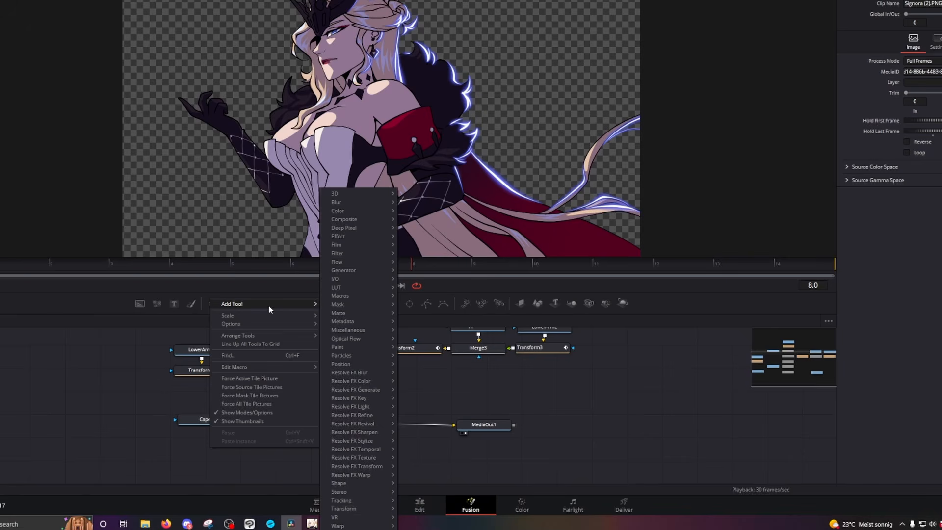
pyautogui.moveTo(374, 527)
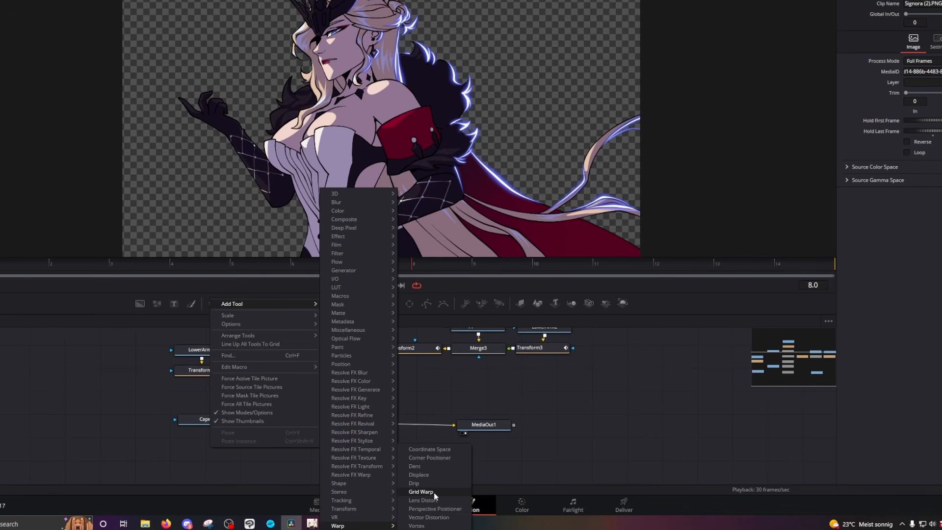
pyautogui.click(421, 492)
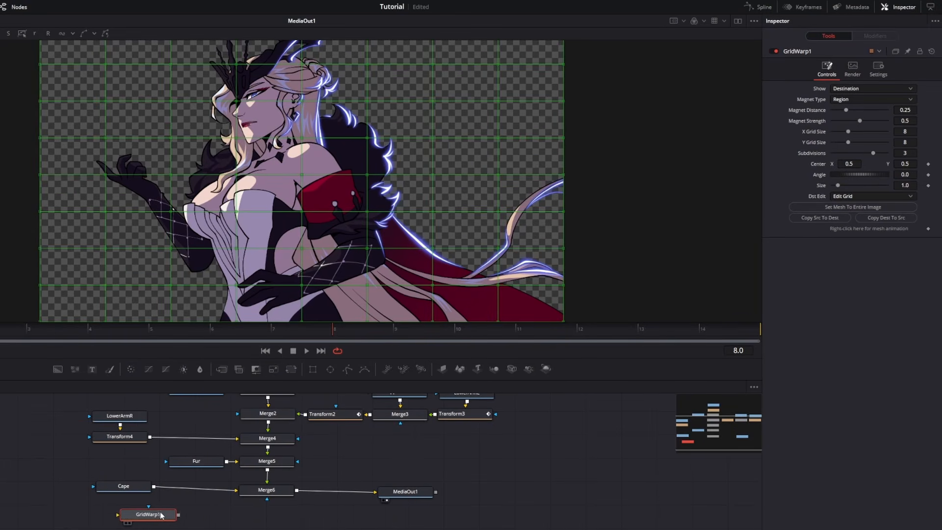
# Step: Connect GridWarp1 between Cape and Merge6, and reselect it with MediaOut1 shown in the viewer
pyautogui.moveTo(161, 513); pyautogui.dragTo(122, 490)
pyautogui.moveTo(203, 490); pyautogui.dragTo(185, 495)
pyautogui.moveTo(118, 484); pyautogui.dragTo(130, 489)
pyautogui.moveTo(213, 493); pyautogui.dragTo(236, 490)
pyautogui.click(420, 493)
pyautogui.press('2')
pyautogui.press('2')
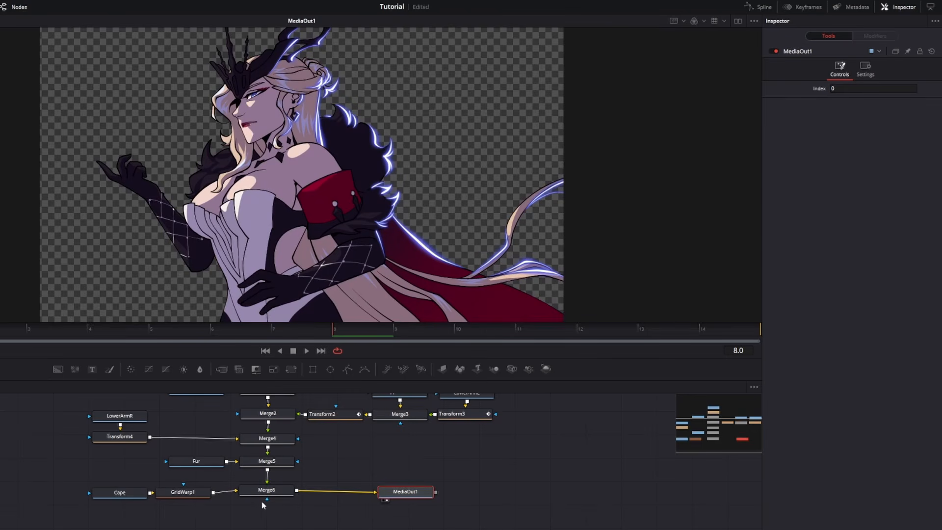
pyautogui.click(181, 492)
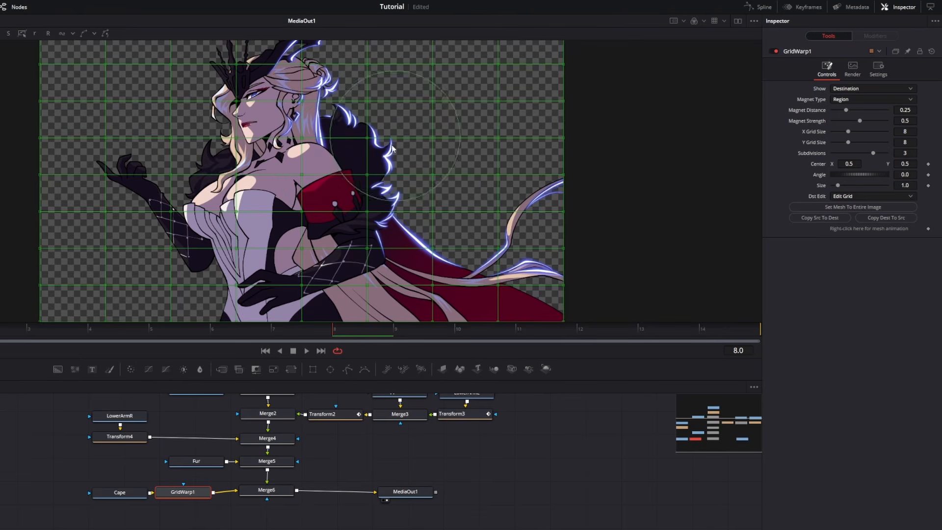
# Step: Try warping the cape by pulling a region of the destination grid upward near the ribbons, and undo it
pyautogui.click(354, 169)
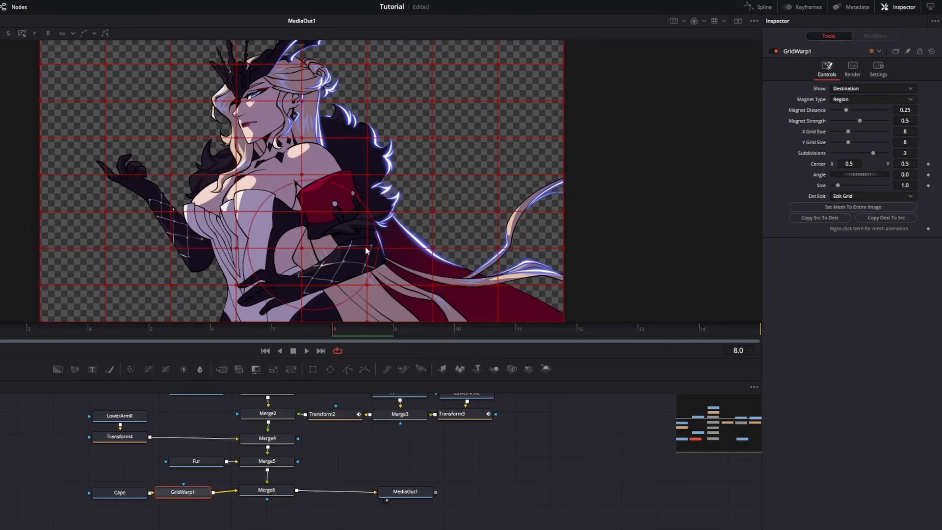
pyautogui.moveTo(464, 236); pyautogui.dragTo(499, 167)
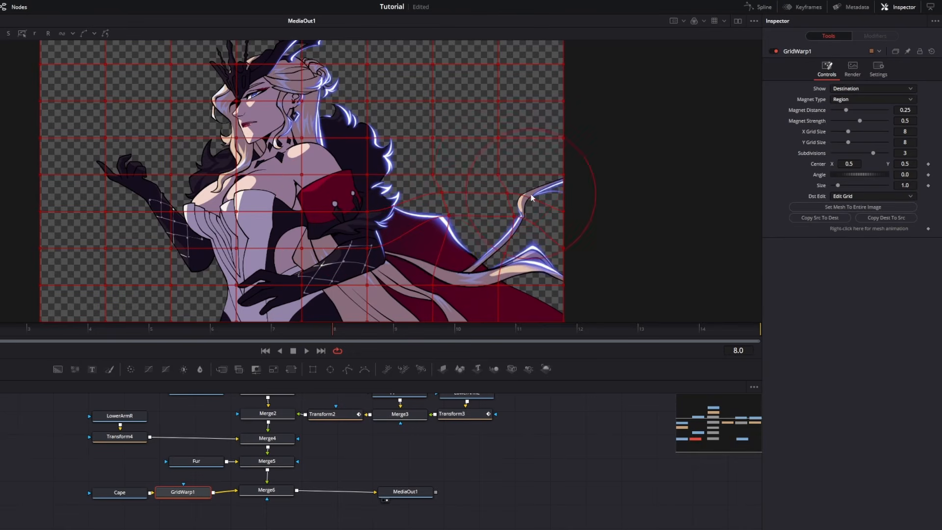
pyautogui.scroll(5, 530, 203)
pyautogui.scroll(-4, 531, 205)
pyautogui.scroll(-1, 518, 218)
pyautogui.hotkey('ctrl', 'z')
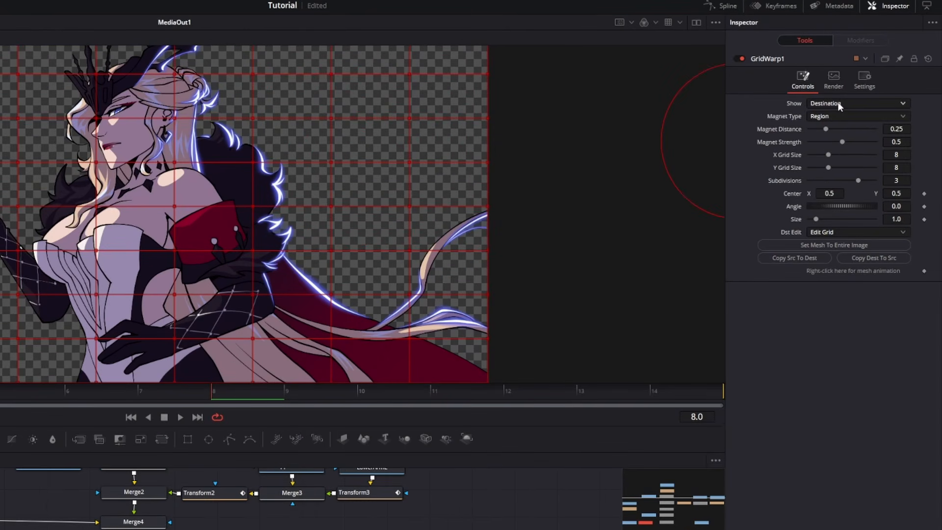
# Step: Switch GridWarp1 to show its Source grid and display only its cape image in the viewer
pyautogui.click(842, 104)
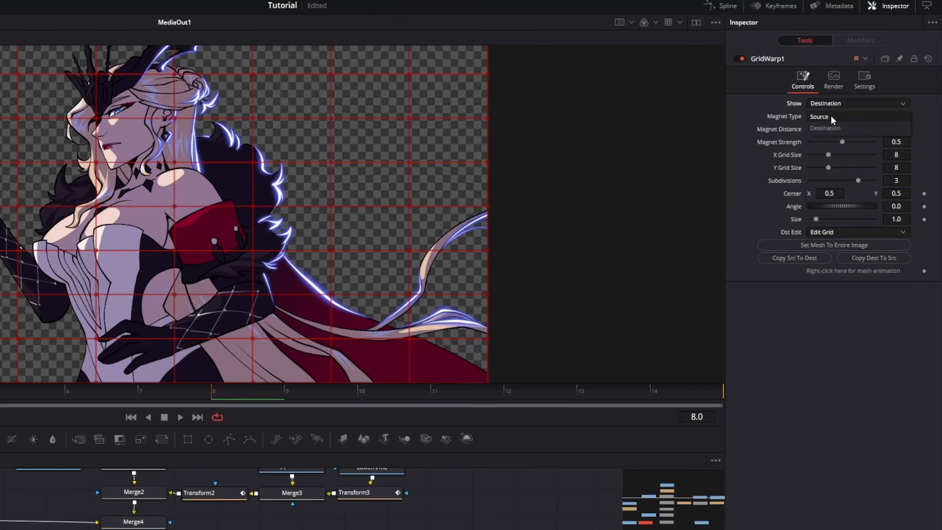
pyautogui.click(831, 115)
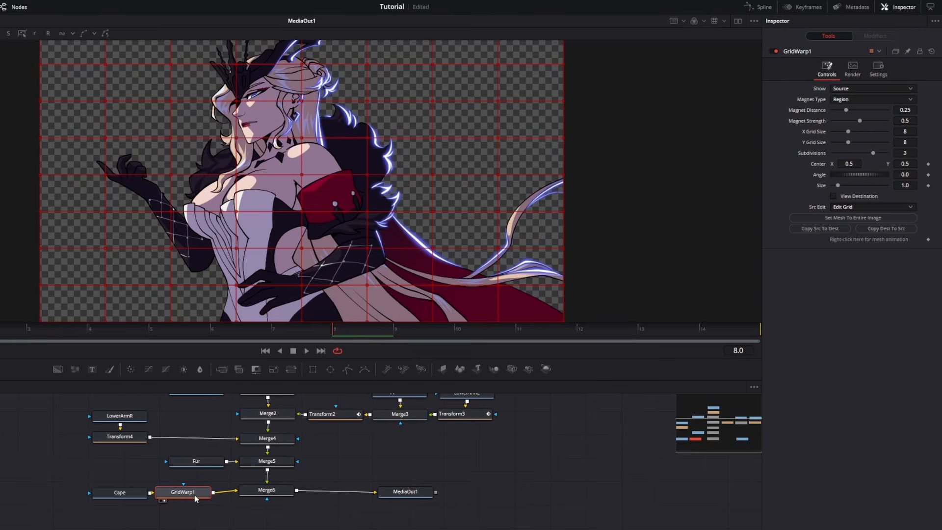
pyautogui.press('1')
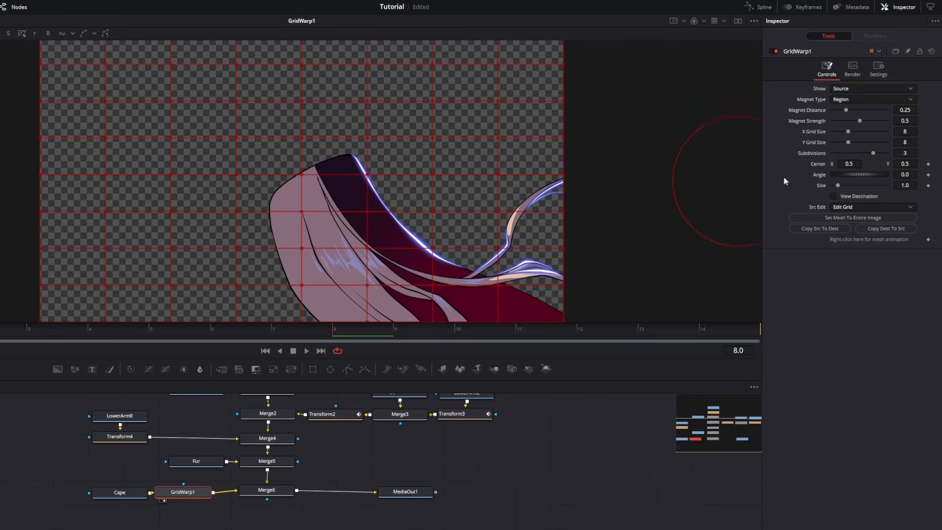
# Step: Set GridWarp1's source grid to size 0.631, X Grid Size 4, Y Grid Size 3 and angle -49.6
pyautogui.moveTo(838, 184); pyautogui.dragTo(836, 187)
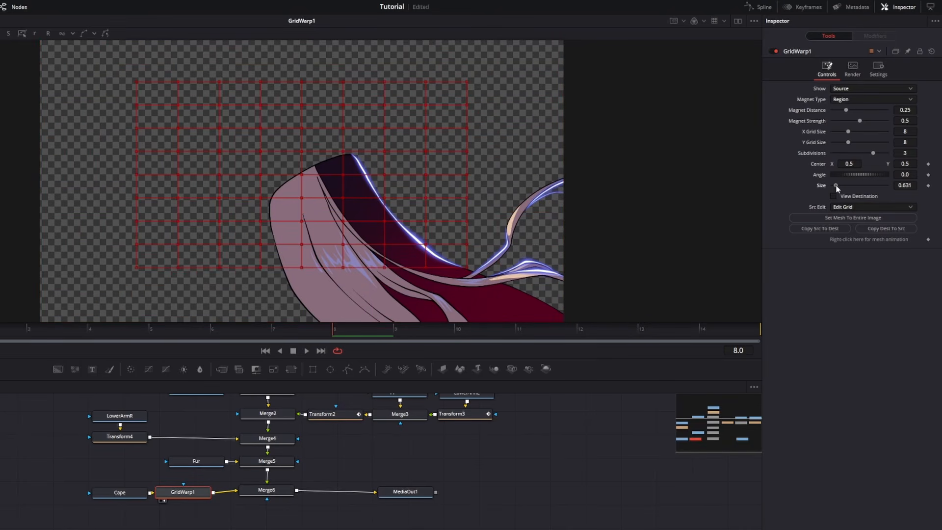
pyautogui.moveTo(848, 133); pyautogui.dragTo(839, 133)
pyautogui.moveTo(848, 141); pyautogui.dragTo(837, 147)
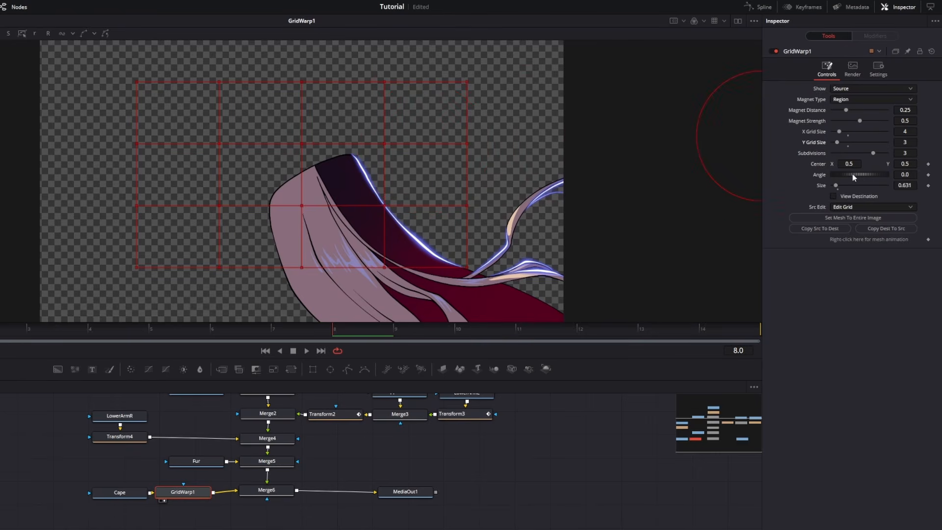
pyautogui.moveTo(853, 173); pyautogui.dragTo(844, 174)
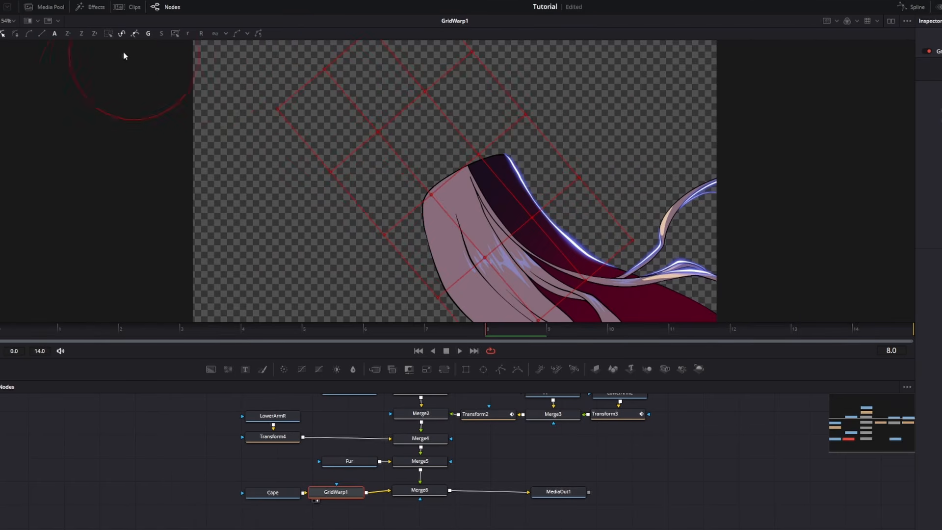
# Step: Set GridWarp1's Magnet Type to Selected so that only chosen grid points move
pyautogui.click(10, 21)
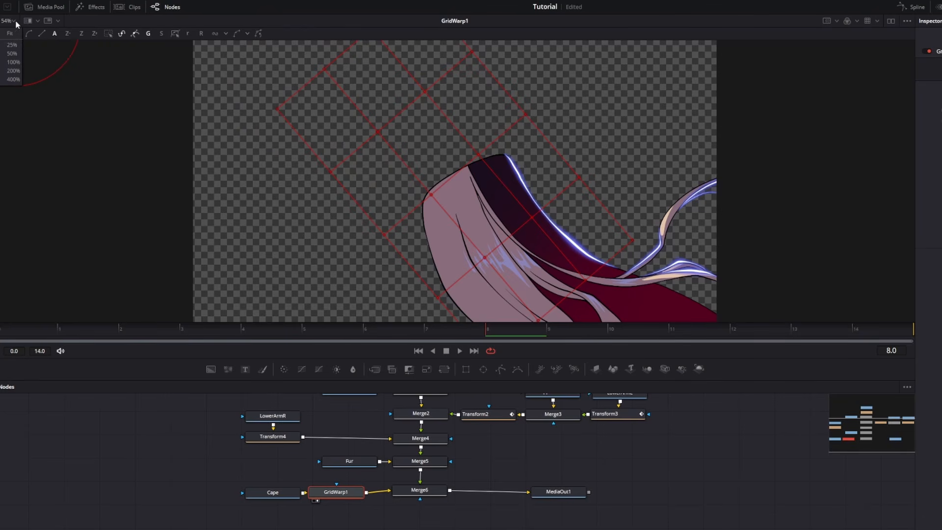
pyautogui.click(13, 54)
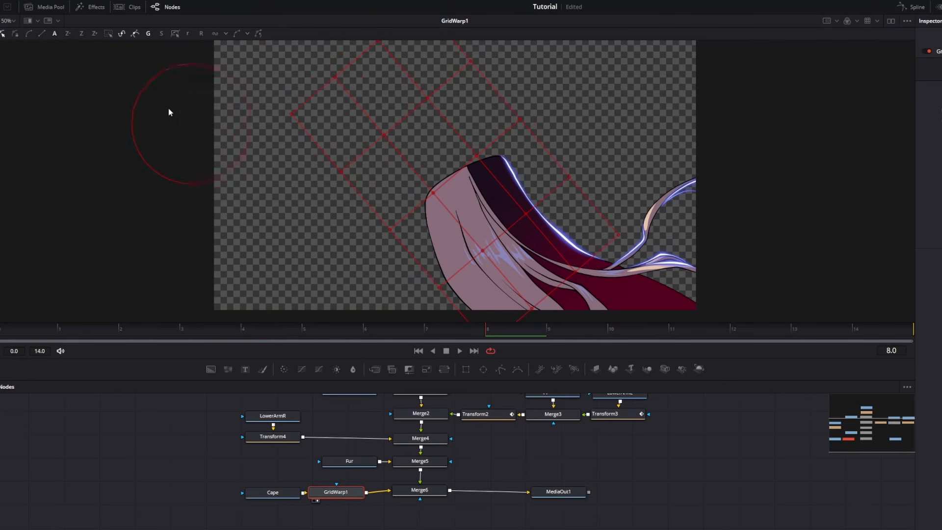
pyautogui.click(13, 21)
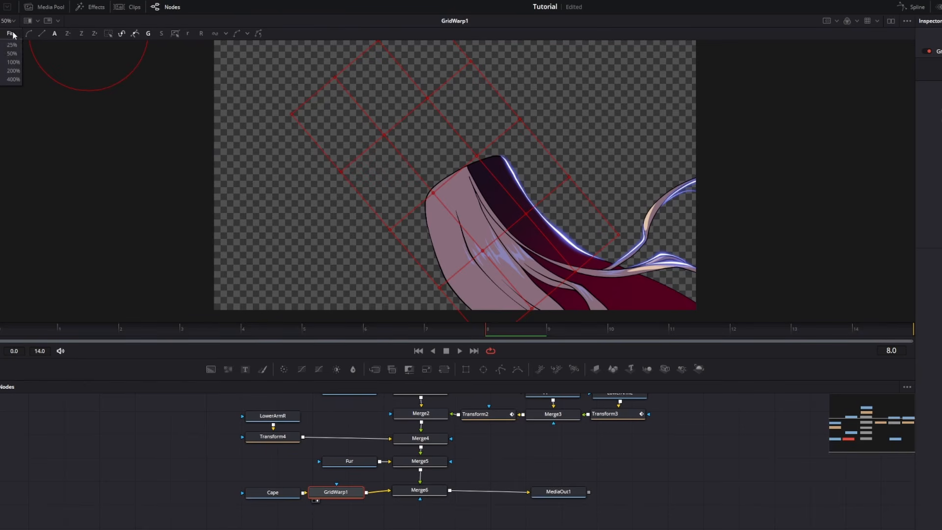
pyautogui.click(10, 46)
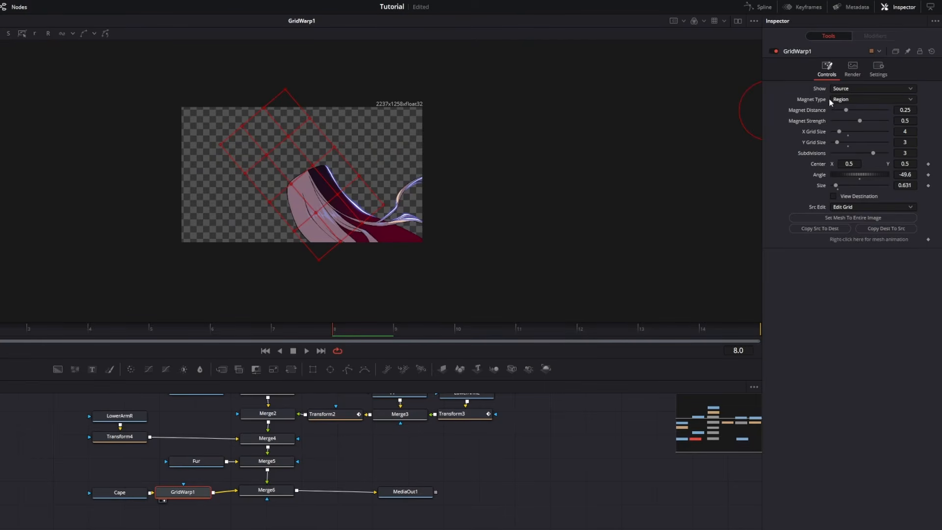
pyautogui.moveTo(356, 156); pyautogui.dragTo(369, 128)
pyautogui.hotkey('ctrl', 'z')
pyautogui.click(849, 101)
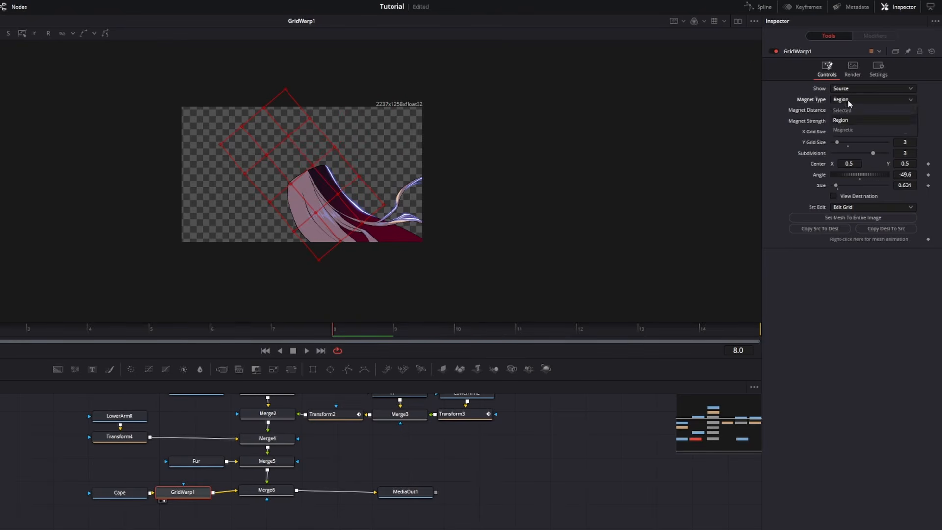
pyautogui.click(845, 110)
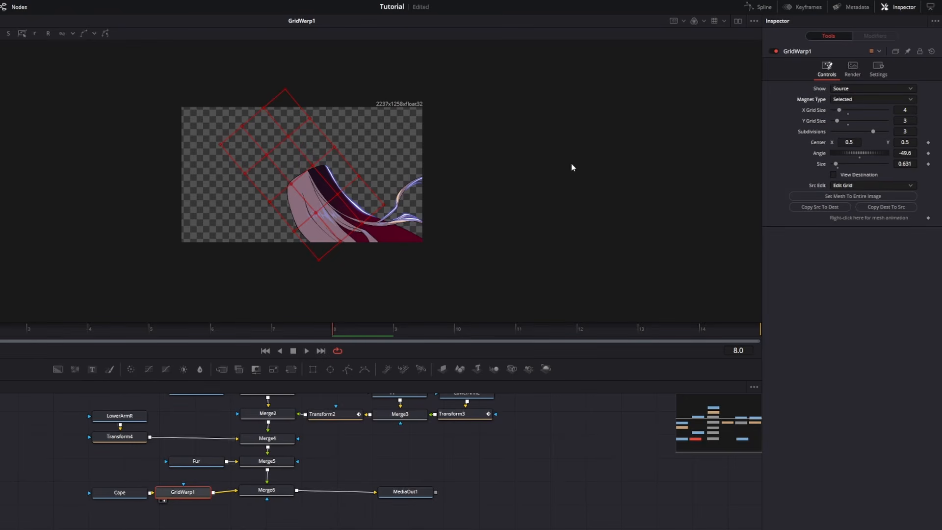
# Step: Select all source grid points and move the whole grid down over the cape
pyautogui.moveTo(184, 54); pyautogui.dragTo(445, 278)
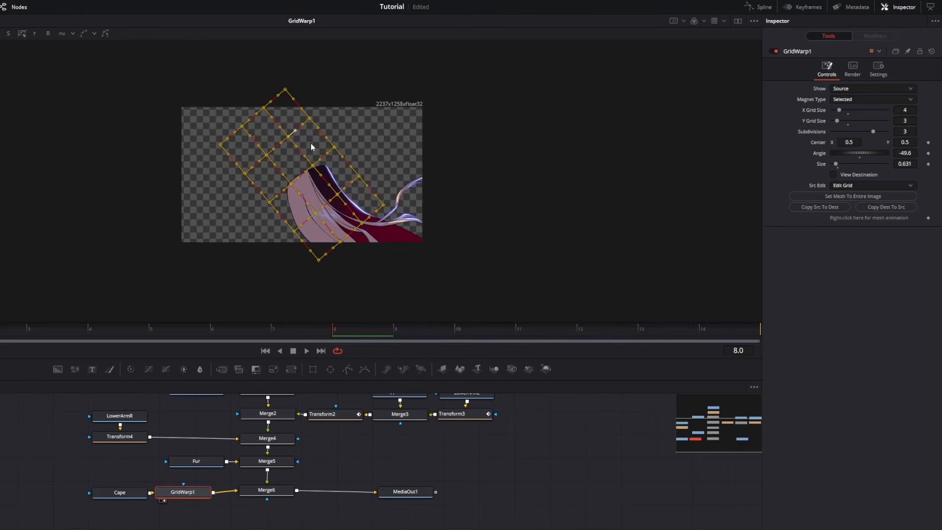
pyautogui.moveTo(313, 168); pyautogui.dragTo(353, 211)
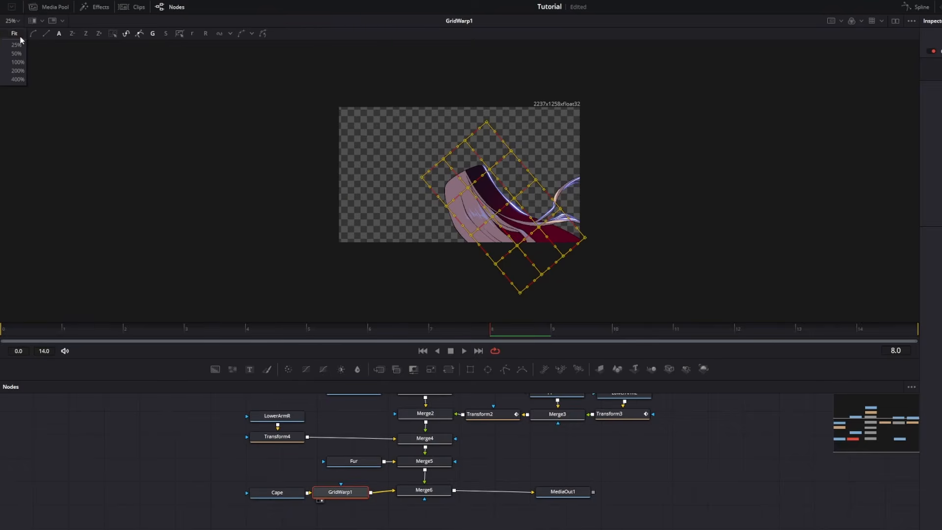
pyautogui.click(19, 35)
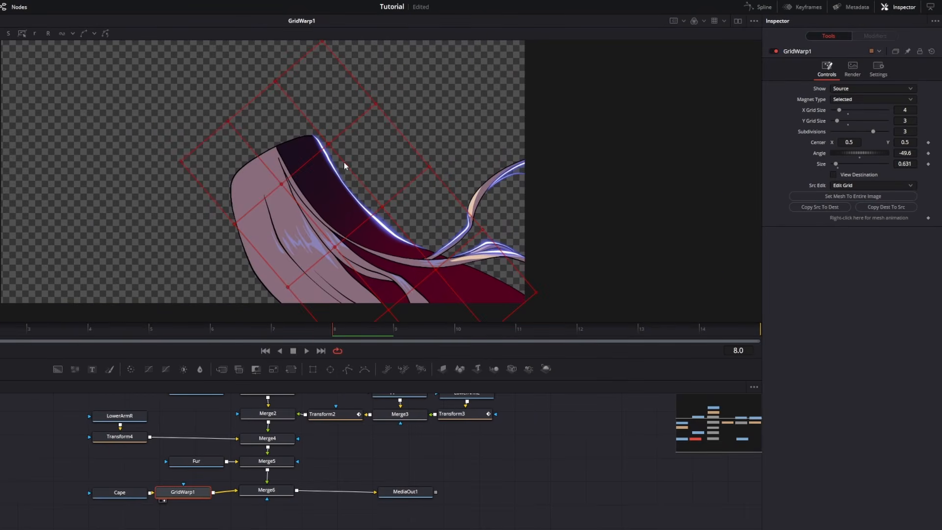
pyautogui.moveTo(506, 204); pyautogui.dragTo(524, 212)
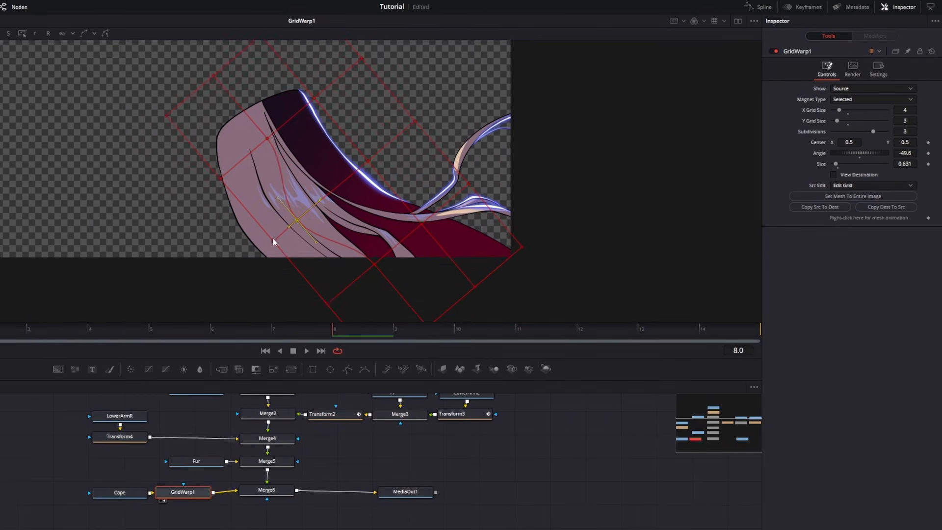
# Step: Reposition the grid's outer points and corner to wrap closely around the cape's left edge and upper end
pyautogui.moveTo(274, 241); pyautogui.dragTo(243, 256)
pyautogui.moveTo(220, 180); pyautogui.dragTo(196, 182)
pyautogui.moveTo(268, 176); pyautogui.dragTo(263, 219)
pyautogui.moveTo(161, 154); pyautogui.dragTo(172, 154)
pyautogui.moveTo(214, 123); pyautogui.dragTo(231, 136)
pyautogui.moveTo(256, 79); pyautogui.dragTo(285, 110)
pyautogui.moveTo(328, 64); pyautogui.dragTo(334, 101)
pyautogui.moveTo(384, 81); pyautogui.dragTo(386, 114)
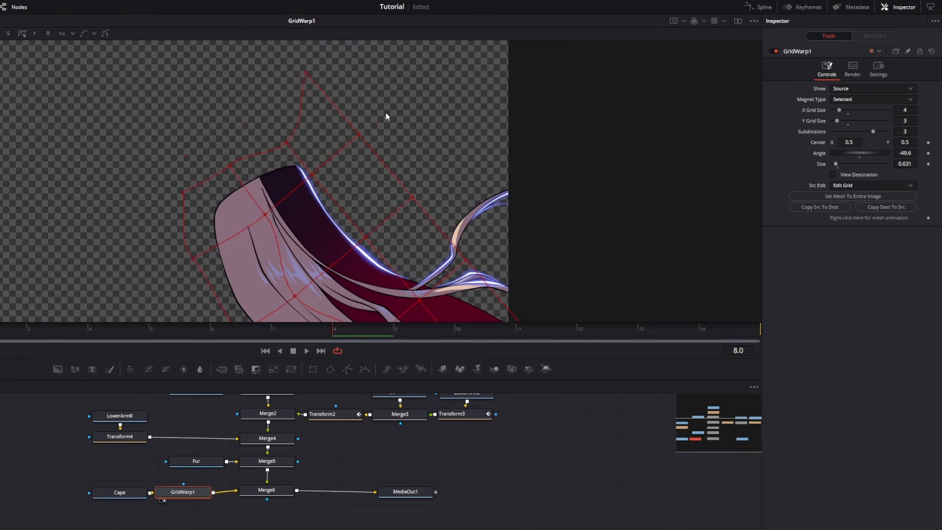
pyautogui.moveTo(305, 72); pyautogui.dragTo(321, 129)
pyautogui.moveTo(383, 168); pyautogui.dragTo(381, 143)
# Step: Place the upper inner grid points along the cape's fold and glowing rim, and bring the neighbouring outer point closer
pyautogui.click(308, 148)
pyautogui.click(308, 147)
pyautogui.moveTo(309, 145); pyautogui.dragTo(312, 161)
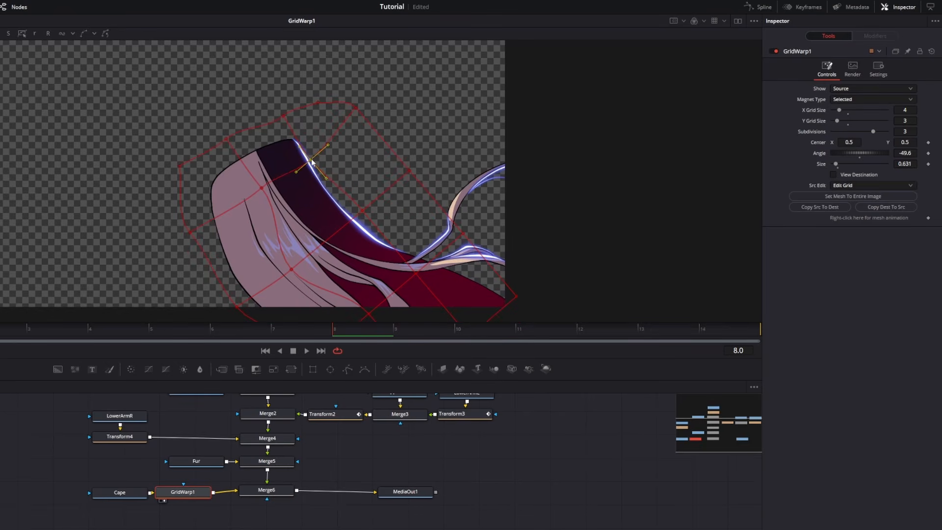
pyautogui.scroll(-3, 275, 142)
pyautogui.moveTo(271, 139); pyautogui.dragTo(264, 158)
pyautogui.click(251, 141)
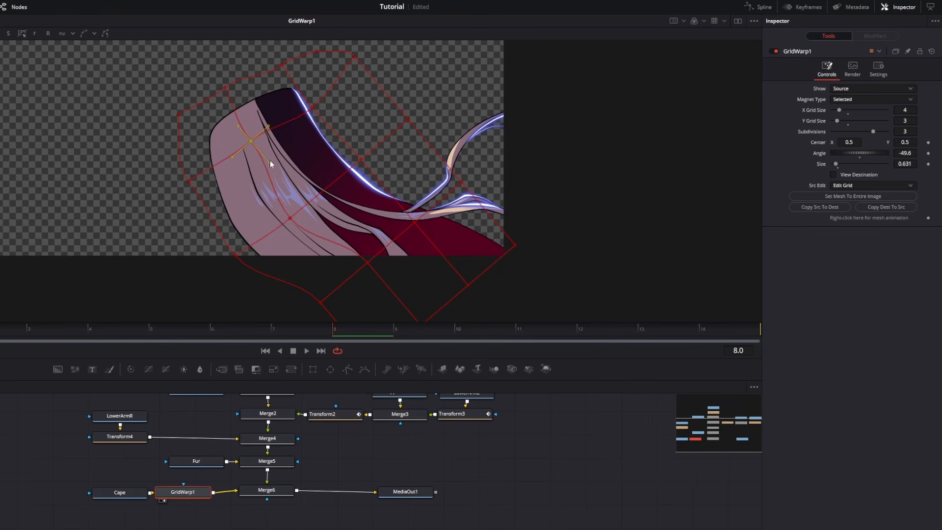
pyautogui.moveTo(270, 163); pyautogui.dragTo(265, 165)
pyautogui.click(234, 154)
pyautogui.click(253, 143)
pyautogui.click(313, 118)
pyautogui.moveTo(314, 120); pyautogui.dragTo(336, 119)
# Step: Tighten the grid outline along the cape's upper left edge and just outside its glowing right rim
pyautogui.moveTo(316, 51); pyautogui.dragTo(226, 98)
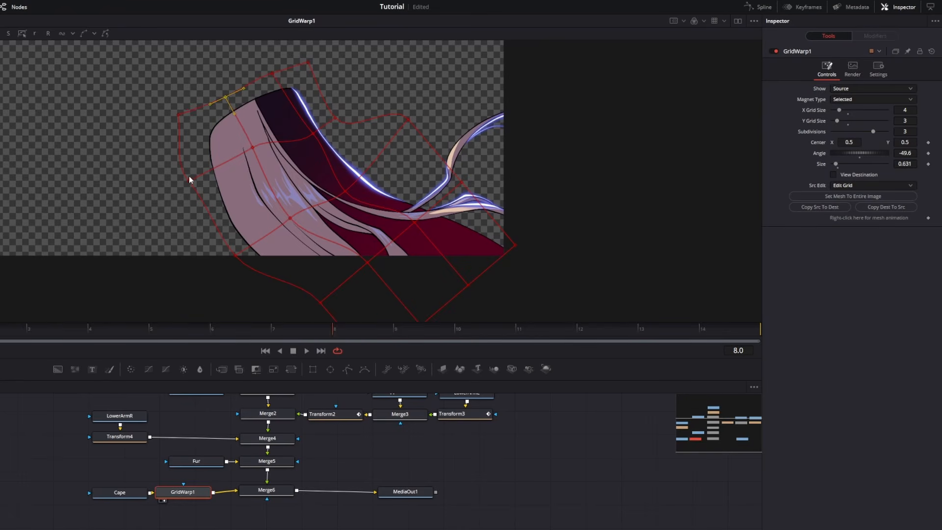
pyautogui.moveTo(189, 181); pyautogui.dragTo(190, 163)
pyautogui.moveTo(346, 230); pyautogui.dragTo(202, 220)
pyautogui.moveTo(265, 111); pyautogui.dragTo(219, 147)
pyautogui.moveTo(201, 183); pyautogui.dragTo(219, 178)
pyautogui.moveTo(193, 169); pyautogui.dragTo(191, 170)
pyautogui.click(169, 124)
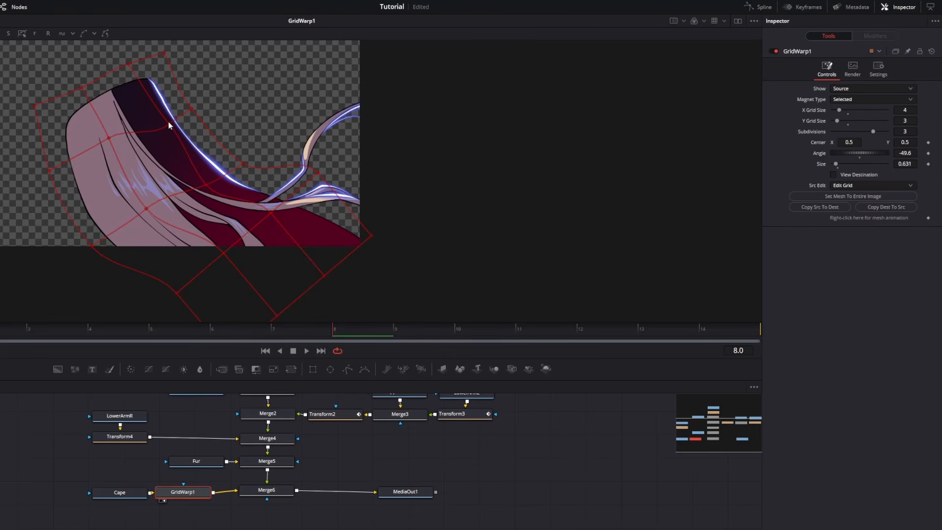
# Step: Shift the inner grid points down the middle of the cape so the grid lines follow its curve
pyautogui.moveTo(169, 124); pyautogui.dragTo(144, 135)
pyautogui.moveTo(109, 138); pyautogui.dragTo(111, 150)
pyautogui.moveTo(146, 208); pyautogui.dragTo(148, 213)
pyautogui.moveTo(224, 253); pyautogui.dragTo(209, 273)
pyautogui.moveTo(271, 212); pyautogui.dragTo(259, 235)
pyautogui.moveTo(380, 189); pyautogui.dragTo(370, 223)
pyautogui.moveTo(250, 268); pyautogui.dragTo(275, 249)
# Step: Pull the grid's right-hand outer points and corner out around the upper ribbon
pyautogui.moveTo(309, 206); pyautogui.dragTo(343, 128)
pyautogui.moveTo(361, 271); pyautogui.dragTo(410, 131)
pyautogui.click(342, 125)
pyautogui.moveTo(342, 125); pyautogui.dragTo(349, 123)
pyautogui.moveTo(320, 88); pyautogui.dragTo(305, 121)
pyautogui.click(233, 197)
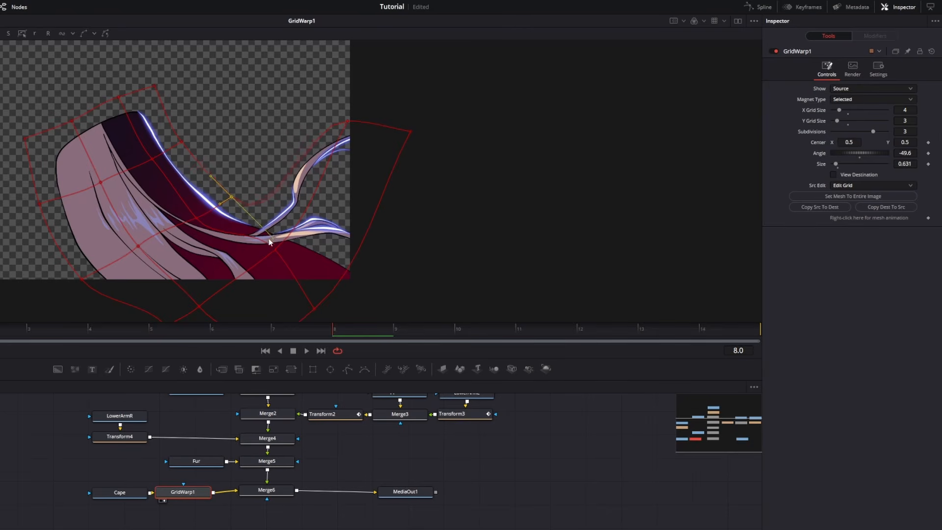
pyautogui.moveTo(349, 123)
pyautogui.mouseDown()
pyautogui.moveTo(324, 132)
pyautogui.moveTo(357, 126)
pyautogui.mouseUp()
# Step: Align the right-hand grid points and their handles with the lower ribbon, extending the grid past the image's right edge
pyautogui.scroll(-3, 359, 123)
pyautogui.moveTo(276, 196); pyautogui.dragTo(281, 192)
pyautogui.moveTo(316, 256); pyautogui.dragTo(376, 183)
pyautogui.click(281, 193)
pyautogui.moveTo(296, 215); pyautogui.dragTo(286, 184)
pyautogui.click(375, 183)
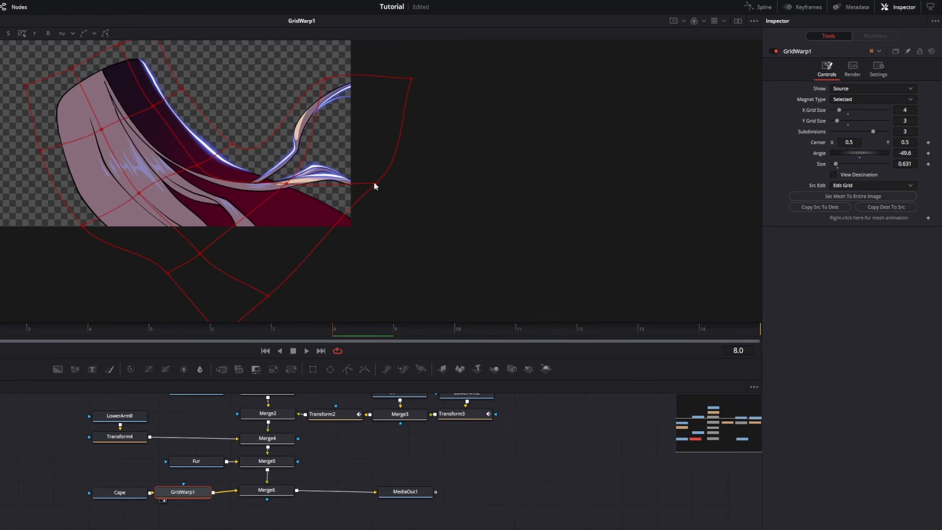
pyautogui.click(289, 187)
pyautogui.click(286, 184)
pyautogui.moveTo(311, 187); pyautogui.dragTo(313, 177)
pyautogui.click(287, 184)
pyautogui.moveTo(377, 164); pyautogui.dragTo(376, 230)
pyautogui.moveTo(376, 183); pyautogui.dragTo(376, 166)
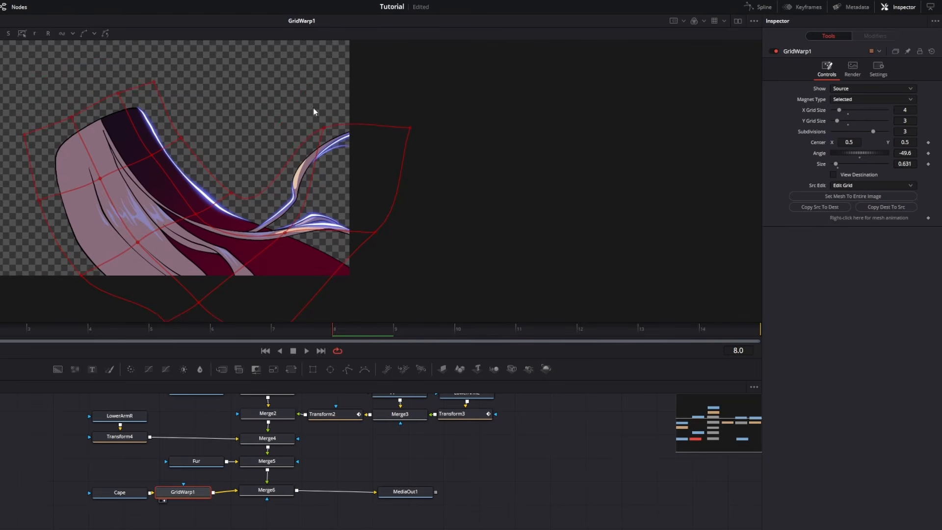
# Step: Pull the source grid's lower points up and right to follow the cape's bottom edge, and nudge the lower inner point onto its fold
pyautogui.moveTo(311, 287); pyautogui.dragTo(308, 251)
pyautogui.moveTo(197, 266); pyautogui.dragTo(232, 249)
pyautogui.moveTo(265, 309); pyautogui.dragTo(326, 256)
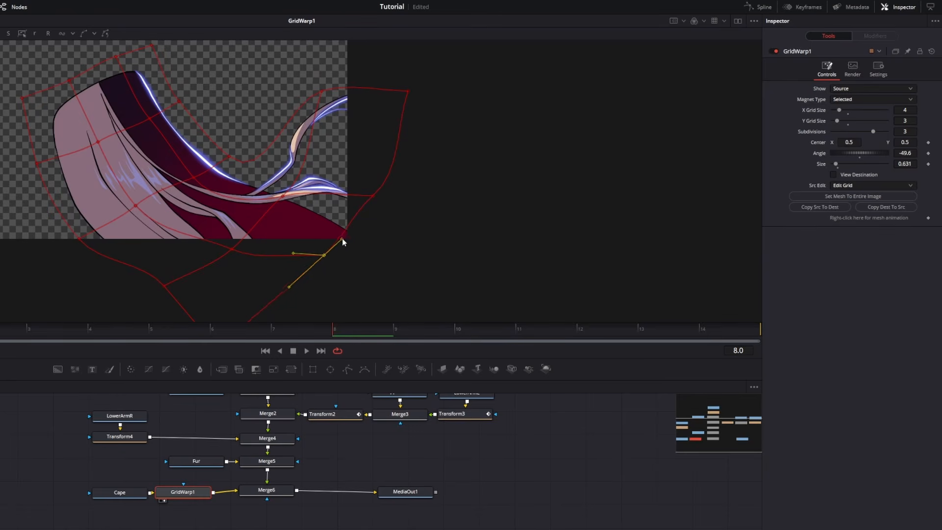
pyautogui.click(228, 250)
pyautogui.moveTo(134, 205); pyautogui.dragTo(136, 211)
pyautogui.scroll(-2, 405, 175)
pyautogui.scroll(3, 405, 174)
pyautogui.moveTo(218, 175); pyautogui.dragTo(308, 195)
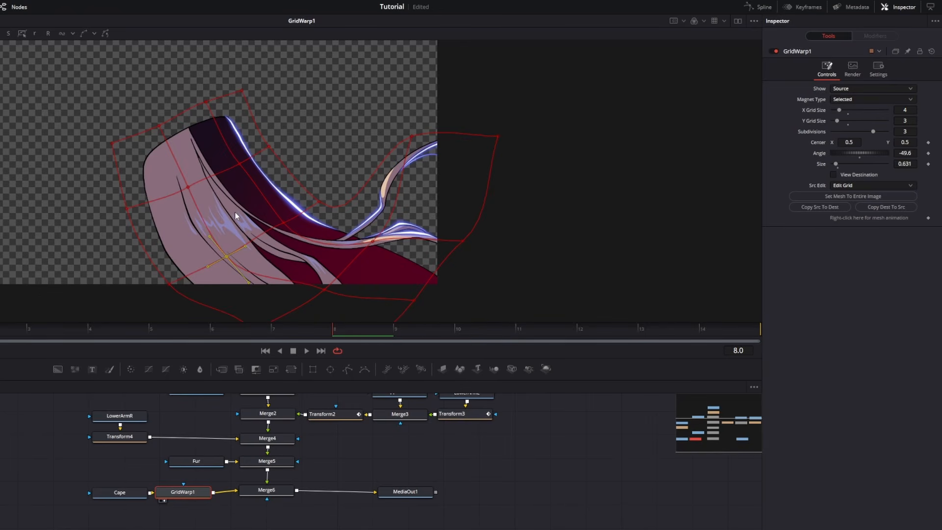
# Step: Examine how the default Destination grid distorts the cape, and return to showing the Source grid
pyautogui.click(857, 89)
pyautogui.click(852, 98)
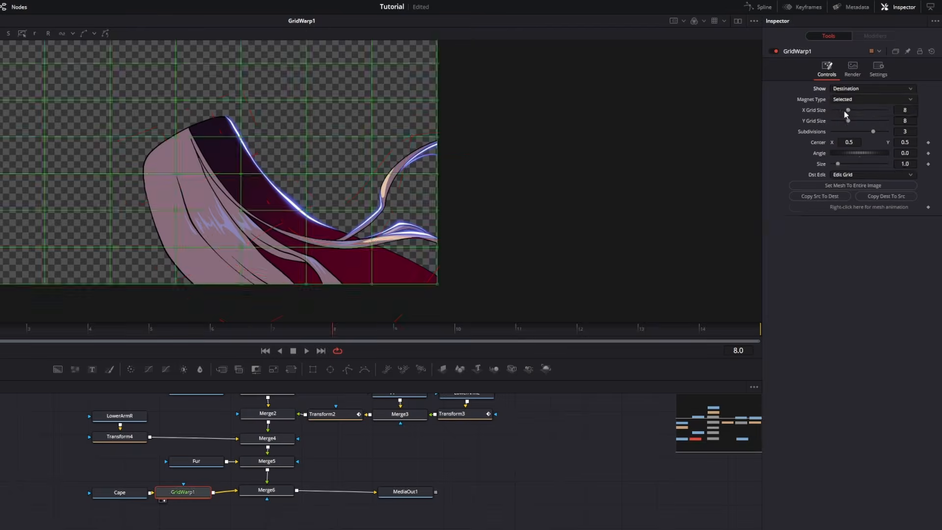
pyautogui.scroll(4, 251, 167)
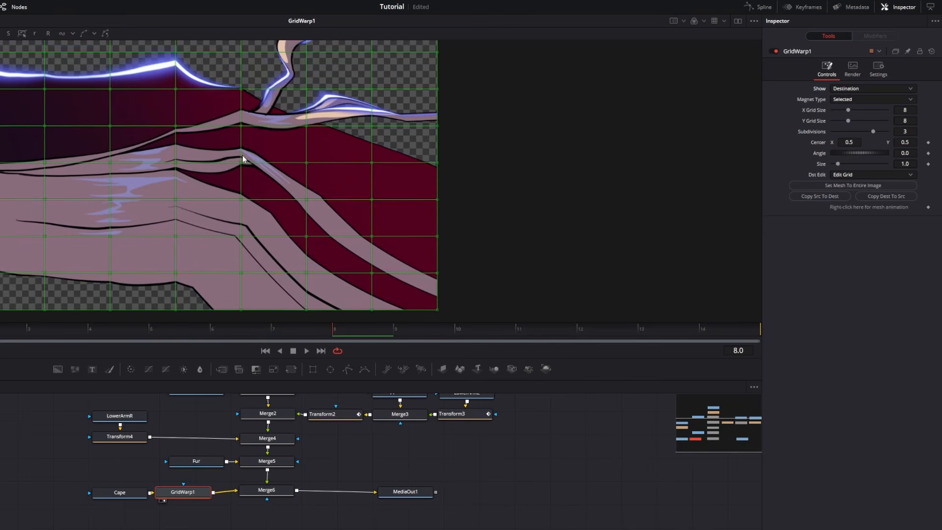
pyautogui.scroll(-2, 119, 146)
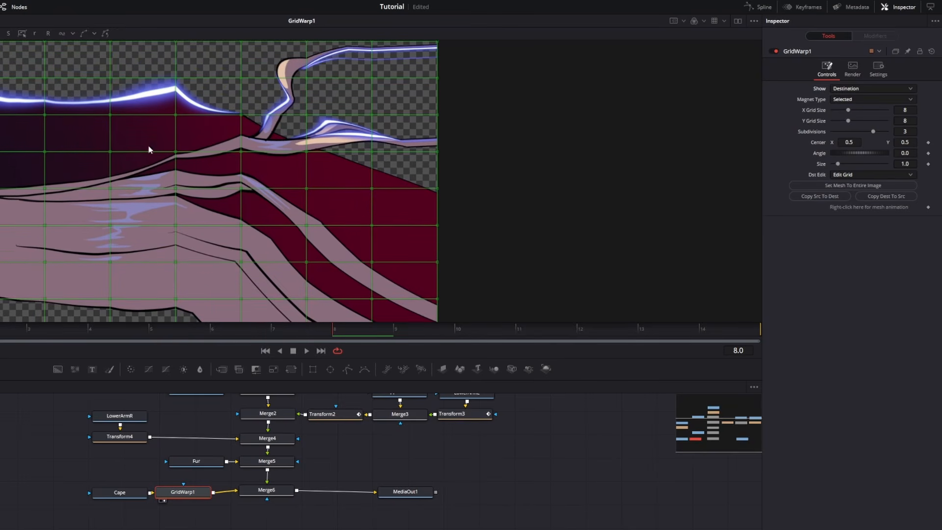
pyautogui.click(863, 88)
pyautogui.click(852, 99)
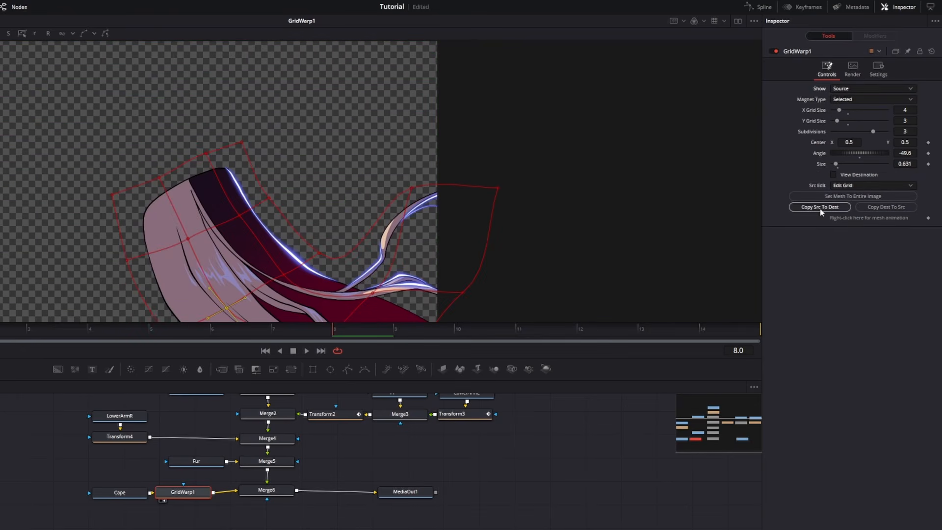
# Step: Copy the Grid Warp's source mesh to the destination and show the Destination grid
pyautogui.click(820, 207)
pyautogui.click(854, 99)
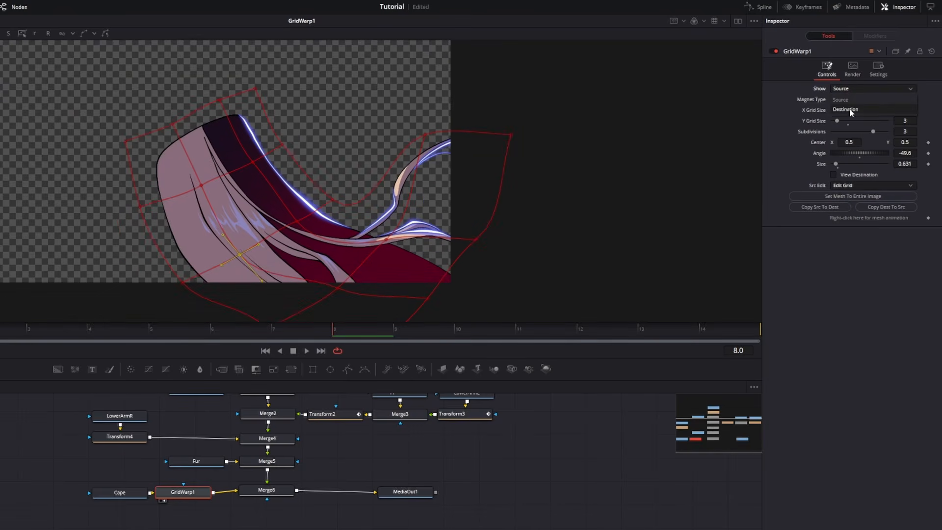
pyautogui.click(850, 109)
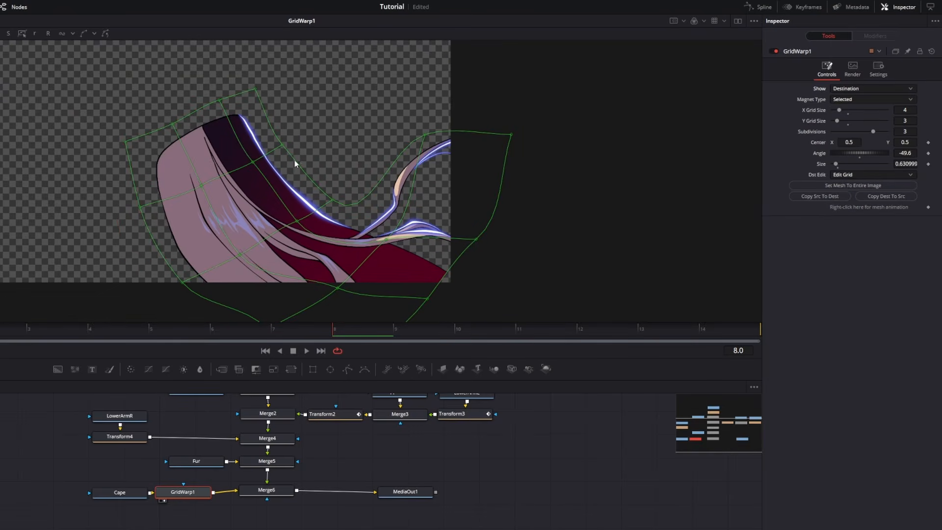
# Step: Try lifting the destination grid point above the upper ribbon, and undo the move
pyautogui.moveTo(425, 137); pyautogui.dragTo(424, 103)
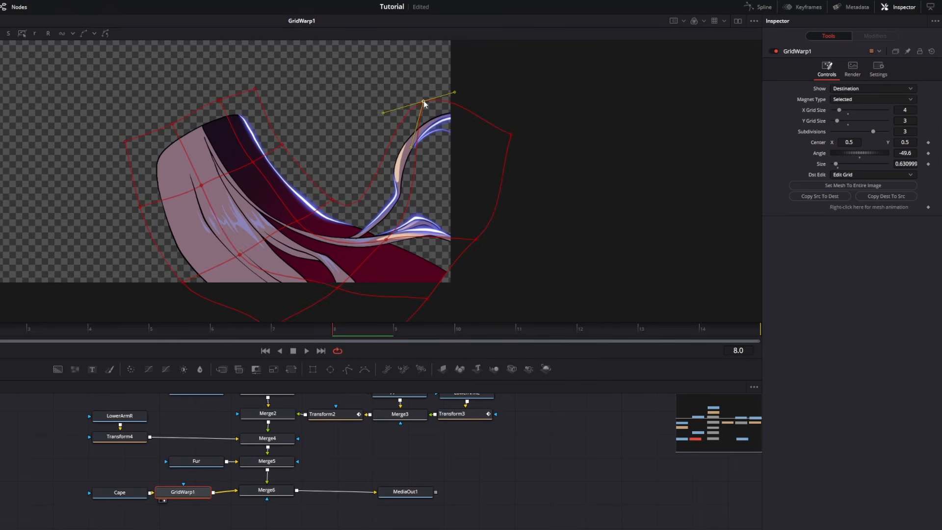
pyautogui.hotkey('ctrl', 'z')
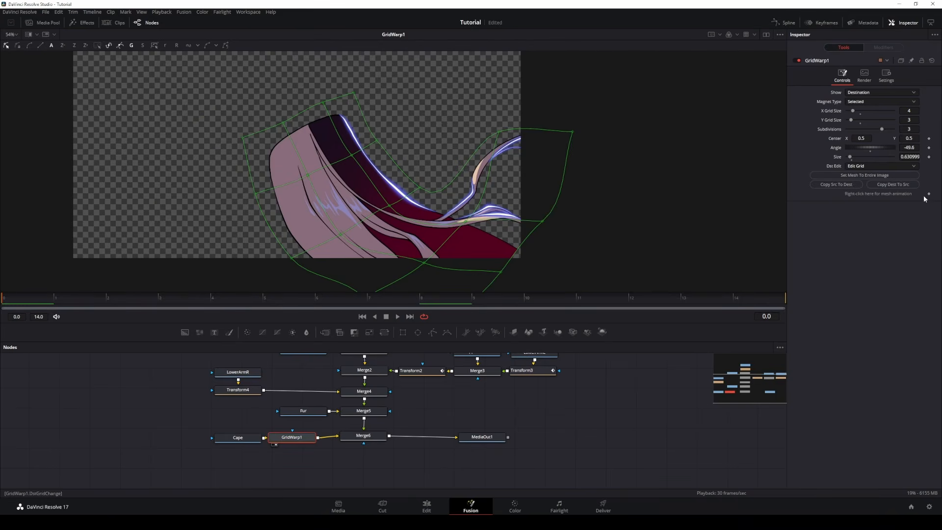
# Step: Keyframe the destination mesh animation at frames 0, 8 and 14
pyautogui.click(421, 299)
pyautogui.click(930, 194)
pyautogui.click(765, 300)
pyautogui.click(929, 194)
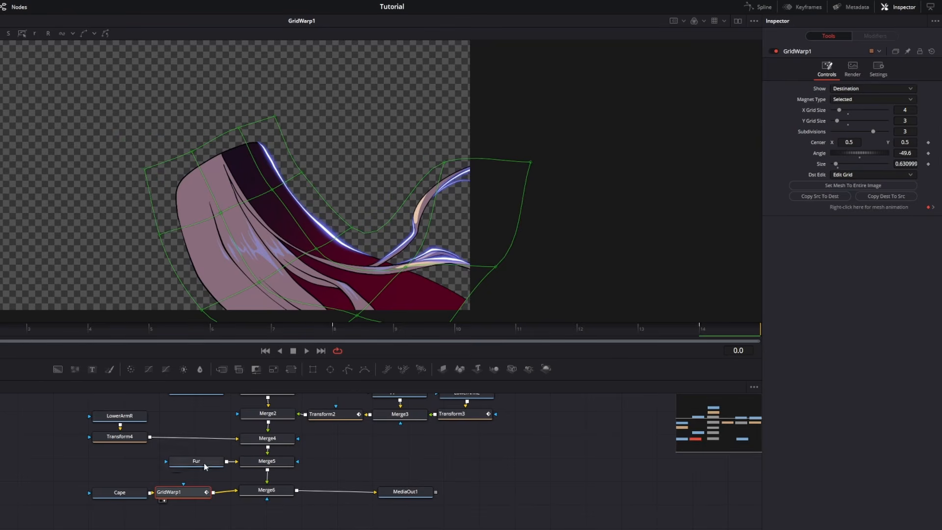
# Step: View MediaOut1 and, at frame 0, raise GridWarp1's destination points around the ribbons and along the cape's glowing rim
pyautogui.click(405, 493)
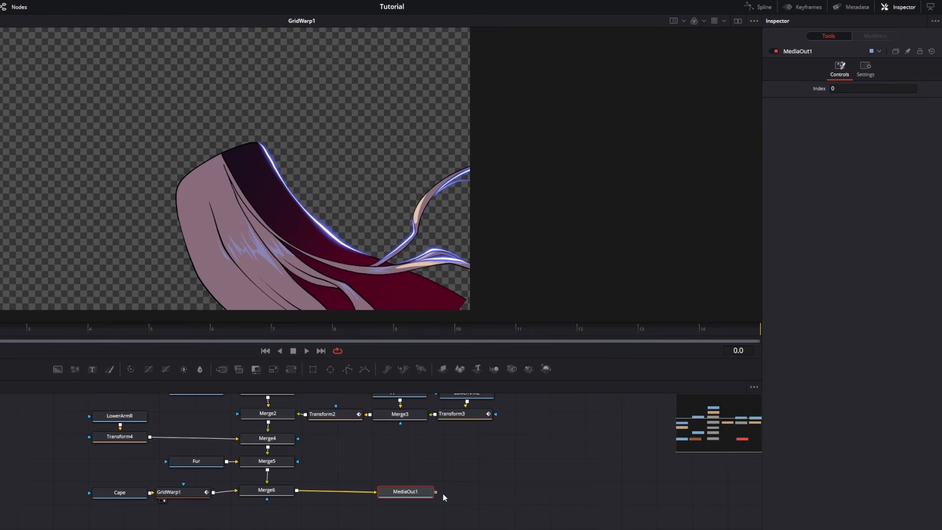
pyautogui.press('1')
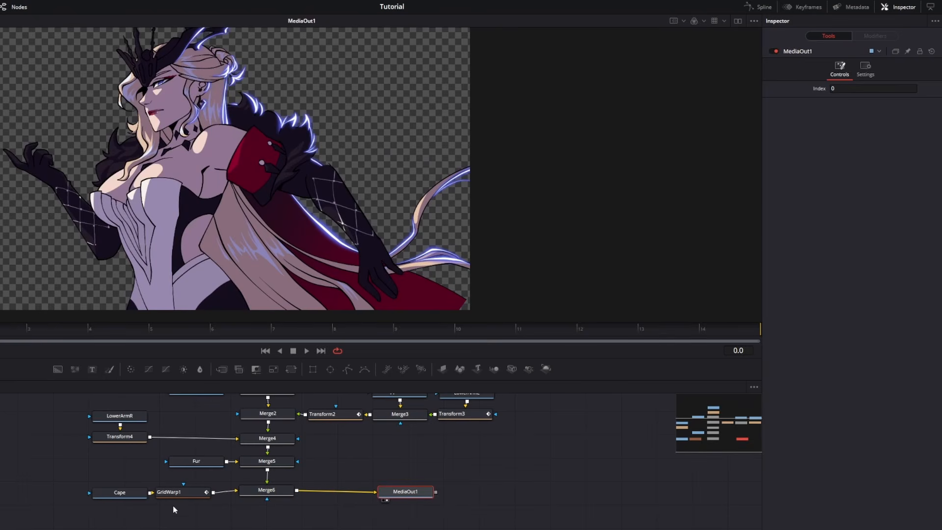
pyautogui.click(178, 493)
pyautogui.moveTo(444, 161); pyautogui.dragTo(447, 127)
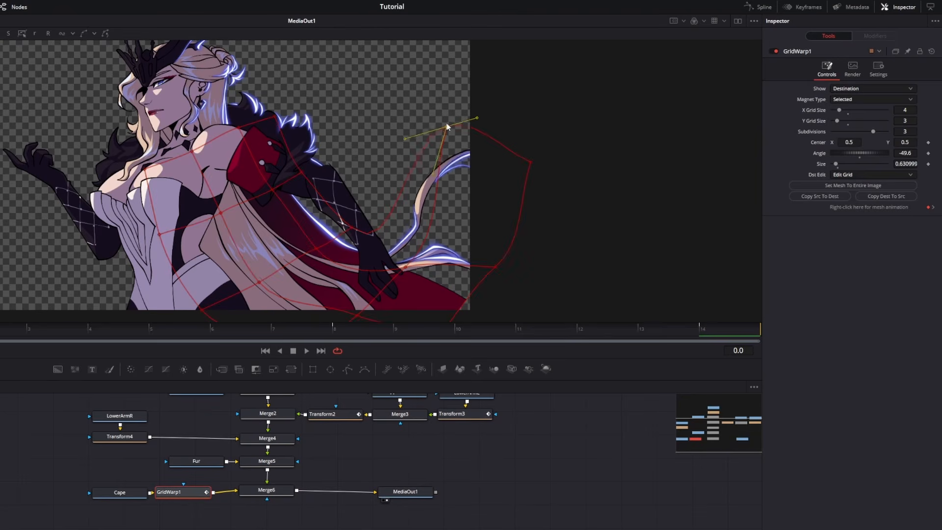
pyautogui.moveTo(406, 269); pyautogui.dragTo(421, 224)
pyautogui.moveTo(351, 228); pyautogui.dragTo(362, 176)
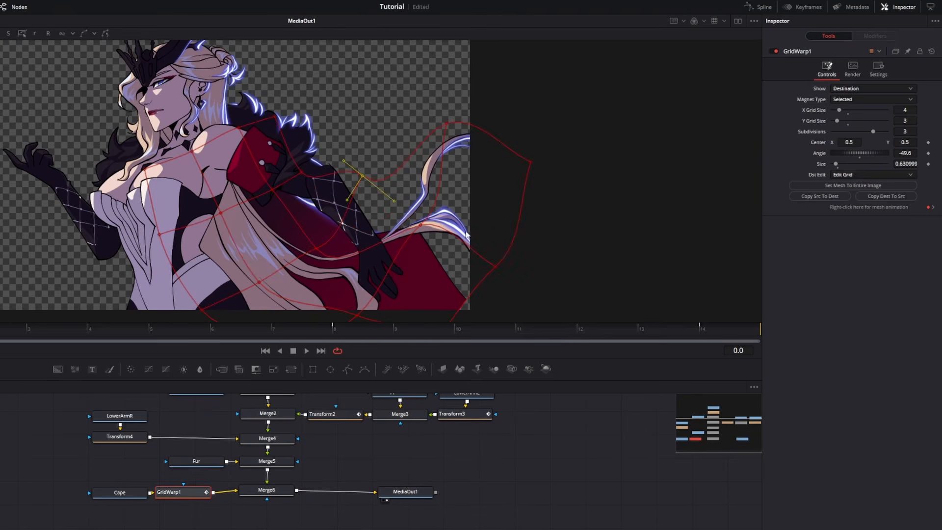
pyautogui.moveTo(316, 248); pyautogui.dragTo(344, 229)
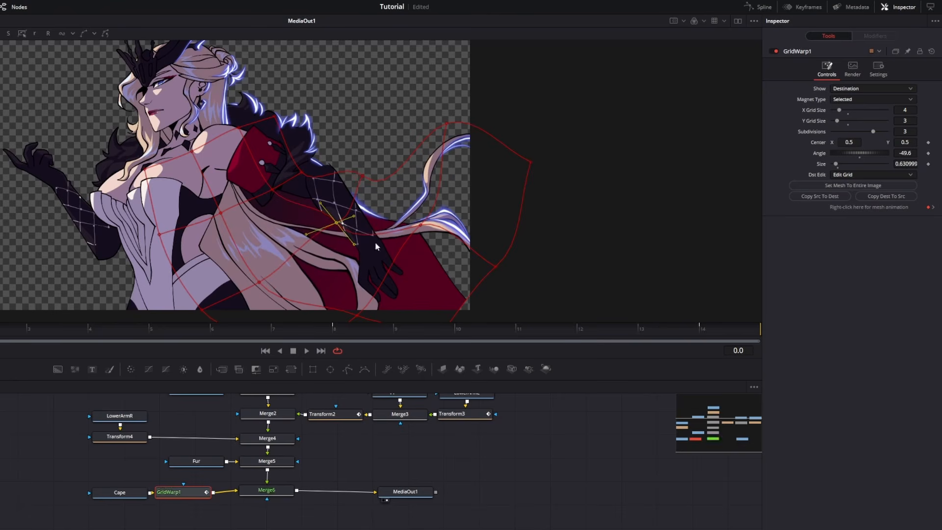
# Step: Lift the outer grid point beyond the lower ribbon and shift the point at the cape's bottom edge up and right
pyautogui.moveTo(495, 268); pyautogui.dragTo(513, 232)
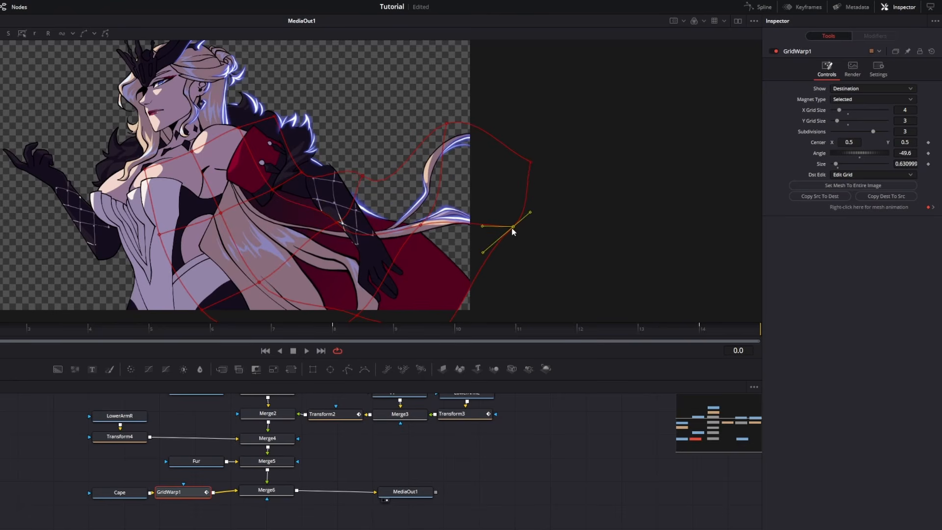
pyautogui.moveTo(507, 294); pyautogui.dragTo(521, 249)
pyautogui.moveTo(459, 281); pyautogui.dragTo(381, 262)
# Step: Move the cape's two left inner grid points and the upper rim point up and to the right
pyautogui.click(273, 235)
pyautogui.moveTo(274, 236); pyautogui.dragTo(307, 213)
pyautogui.click(242, 166)
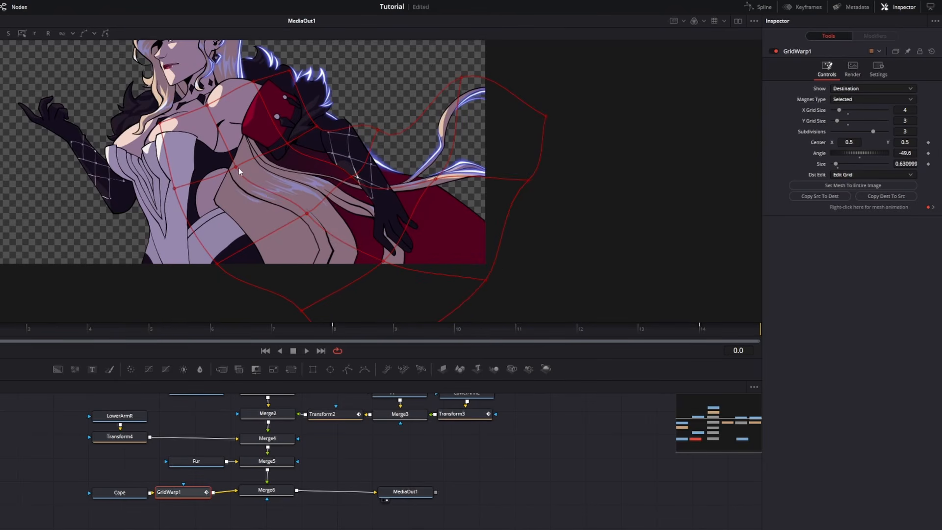
pyautogui.moveTo(240, 165); pyautogui.dragTo(326, 113)
pyautogui.click(317, 127)
pyautogui.moveTo(262, 235); pyautogui.dragTo(279, 216)
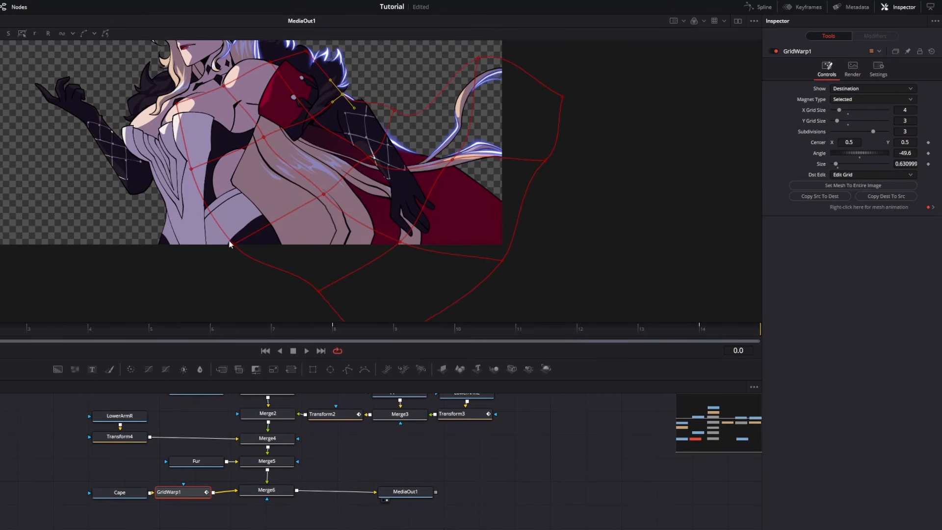
# Step: Pull the grid's left outline points in toward the cape and extend the lowest one down and right below the image edge
pyautogui.moveTo(229, 244); pyautogui.dragTo(258, 233)
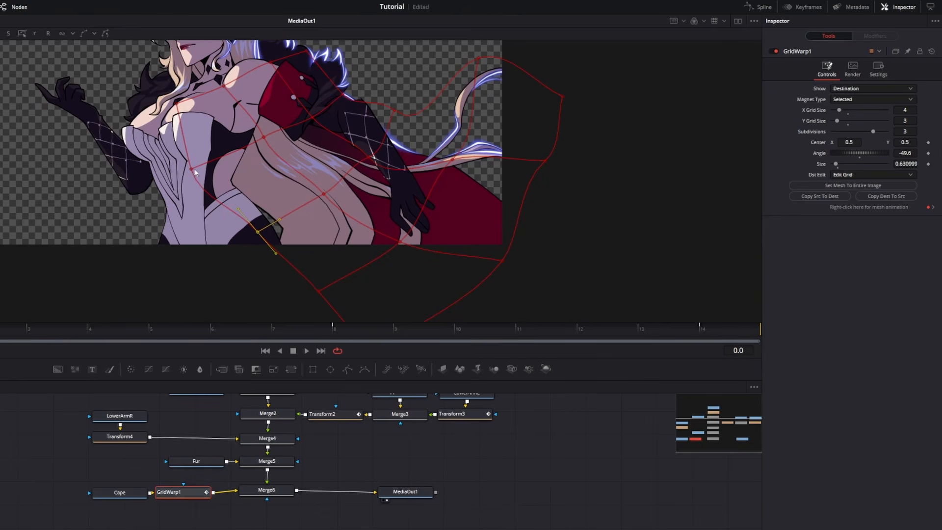
pyautogui.moveTo(192, 169); pyautogui.dragTo(214, 156)
pyautogui.moveTo(258, 231); pyautogui.dragTo(288, 263)
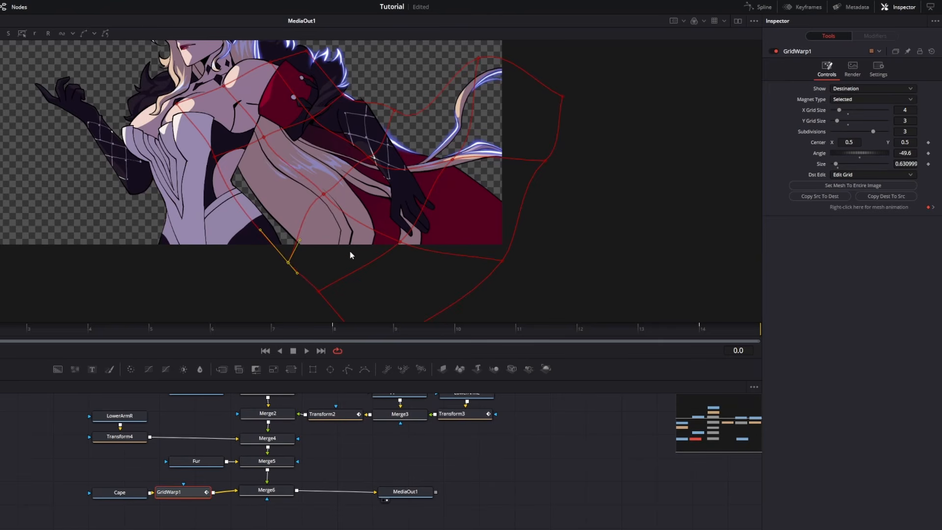
# Step: Reposition the bottom-edge grid point and its handle beneath the gloved hand, and fine-tune the neighbouring lower-left and inner points
pyautogui.moveTo(398, 242); pyautogui.dragTo(419, 255)
pyautogui.click(385, 245)
pyautogui.click(418, 254)
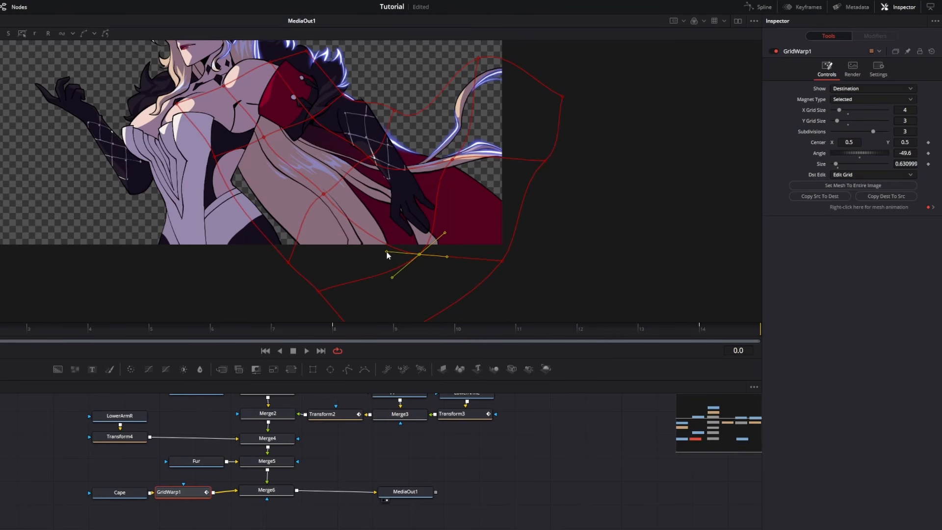
pyautogui.moveTo(384, 249); pyautogui.dragTo(406, 254)
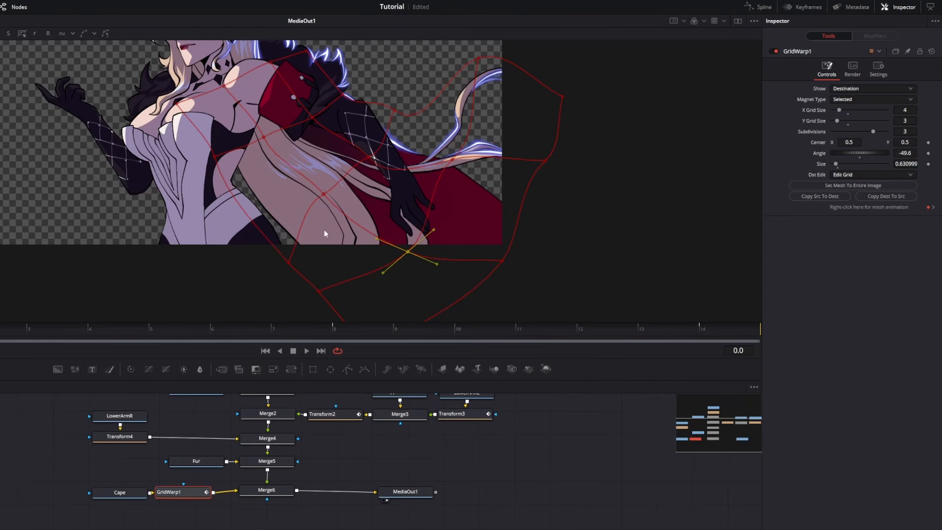
pyautogui.scroll(3, 324, 230)
pyautogui.scroll(-1, 334, 305)
pyautogui.click(294, 303)
pyautogui.click(267, 182)
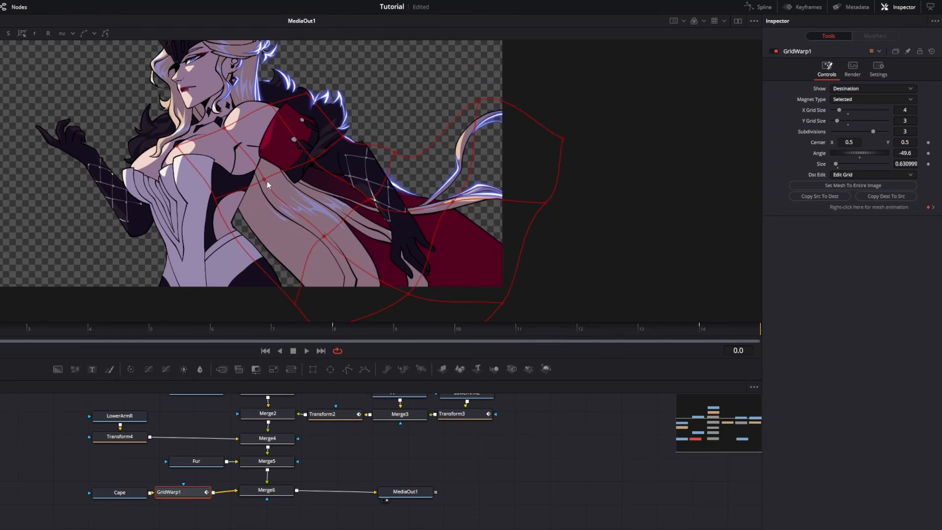
pyautogui.moveTo(375, 177); pyautogui.dragTo(369, 198)
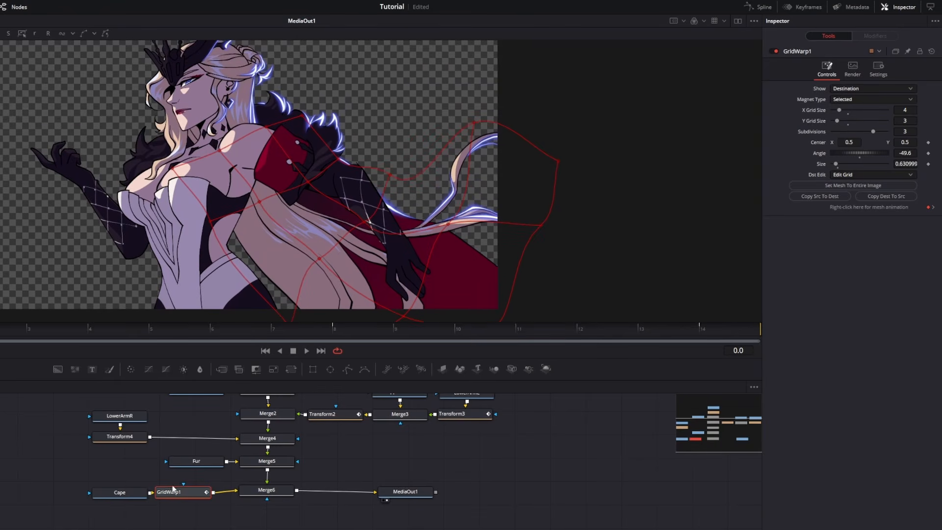
# Step: View GridWarp1 alone and smooth the cape's glowing rim by adjusting the handles of the rim and inner grid points
pyautogui.press('1')
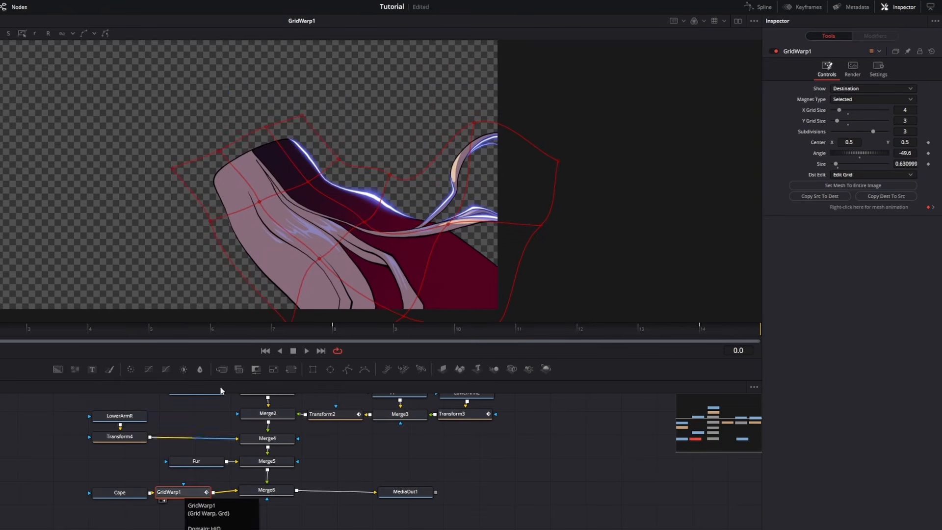
pyautogui.click(259, 201)
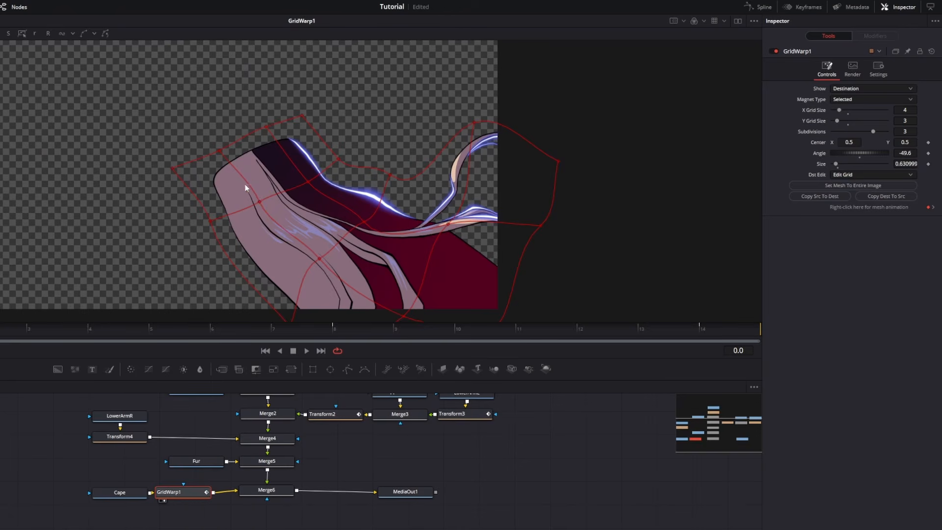
pyautogui.click(260, 201)
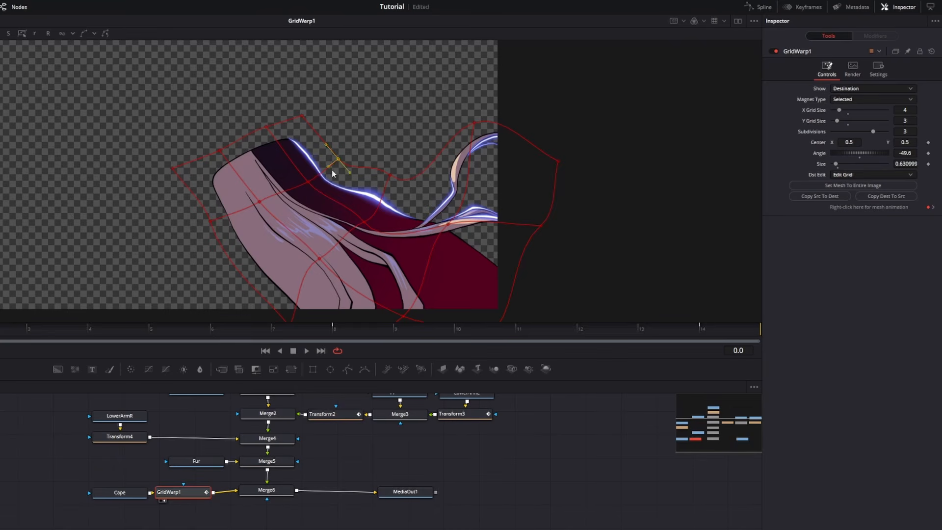
pyautogui.click(391, 177)
pyautogui.click(364, 221)
pyautogui.moveTo(345, 231); pyautogui.dragTo(351, 236)
# Step: Shift the grid point at the base of the lower ribbon slightly up and right to smooth the ribbon's curve
pyautogui.click(447, 224)
pyautogui.moveTo(447, 224); pyautogui.dragTo(472, 198)
pyautogui.click(472, 122)
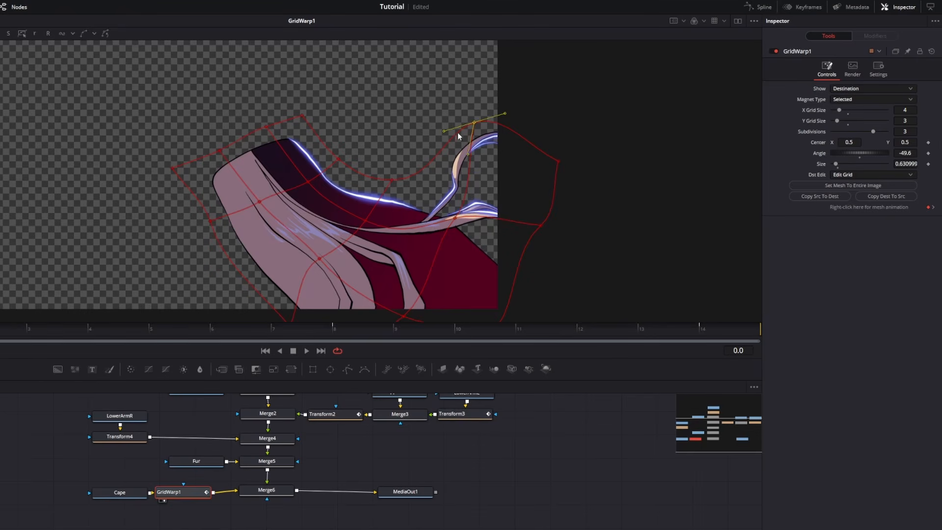
# Step: Lengthen the bottom-edge grid point's upper handle outward and move the point right so the cape's lower folds flare
pyautogui.moveTo(481, 238); pyautogui.dragTo(492, 202)
pyautogui.moveTo(415, 279); pyautogui.dragTo(418, 282)
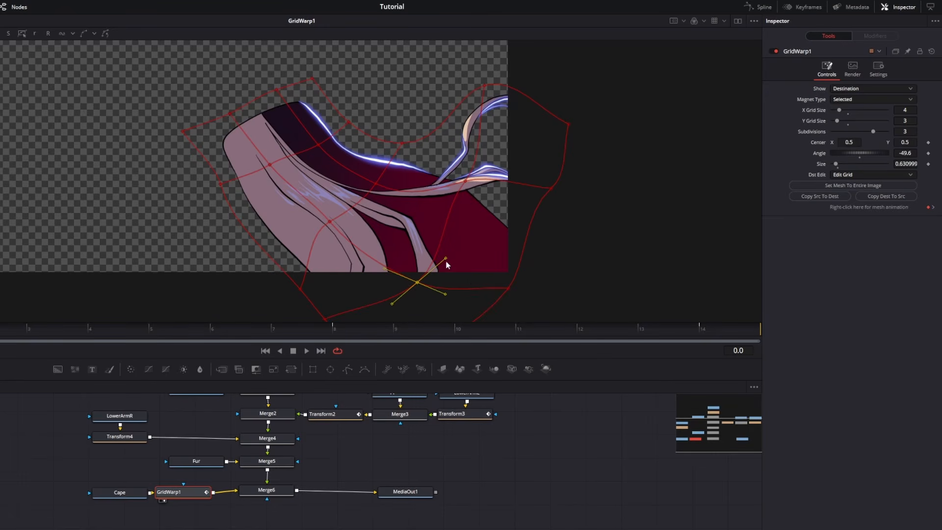
pyautogui.moveTo(446, 257); pyautogui.dragTo(479, 247)
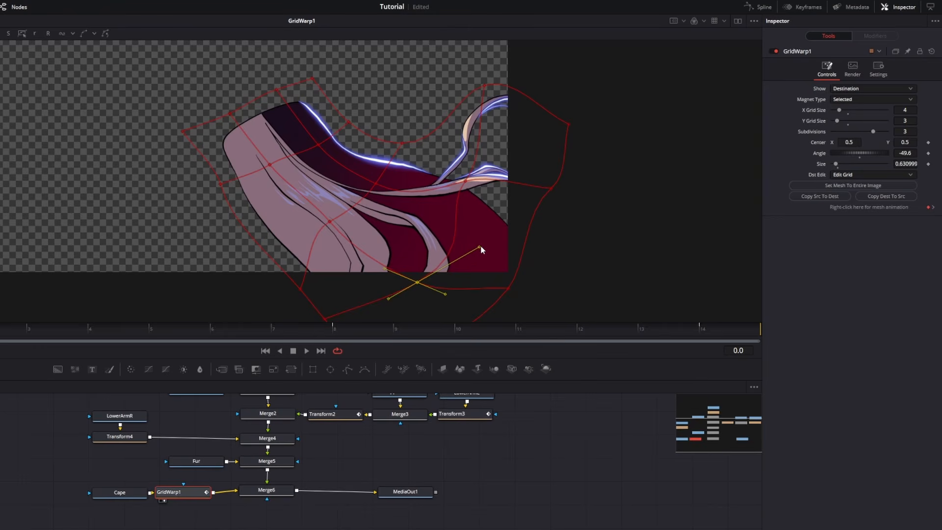
pyautogui.moveTo(416, 285); pyautogui.dragTo(449, 289)
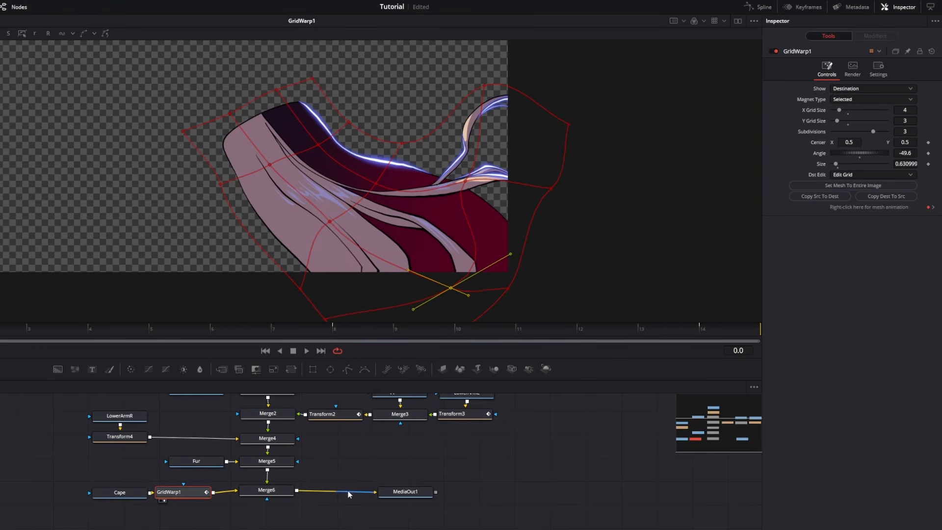
# Step: View MediaOut1 and play the animation to check the cape's motion with the whole character
pyautogui.click(400, 492)
pyautogui.press('1')
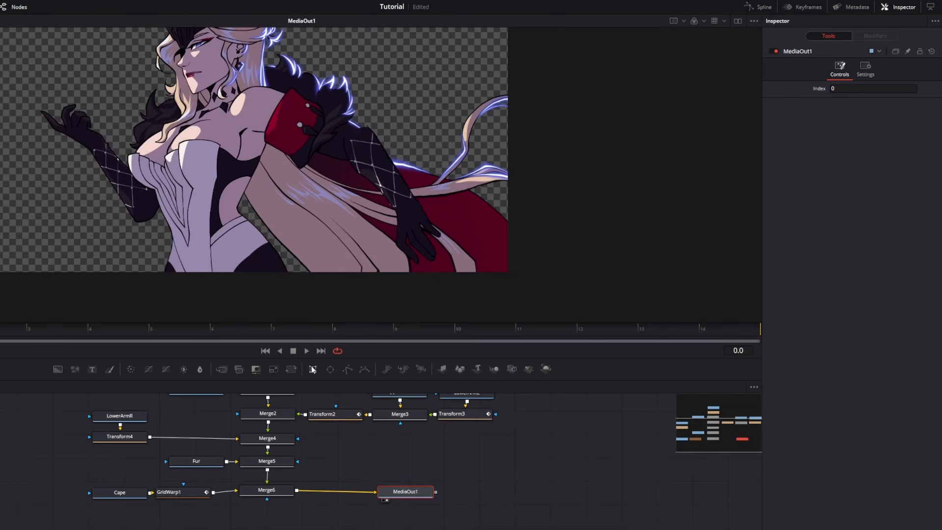
pyautogui.scroll(2, 394, 248)
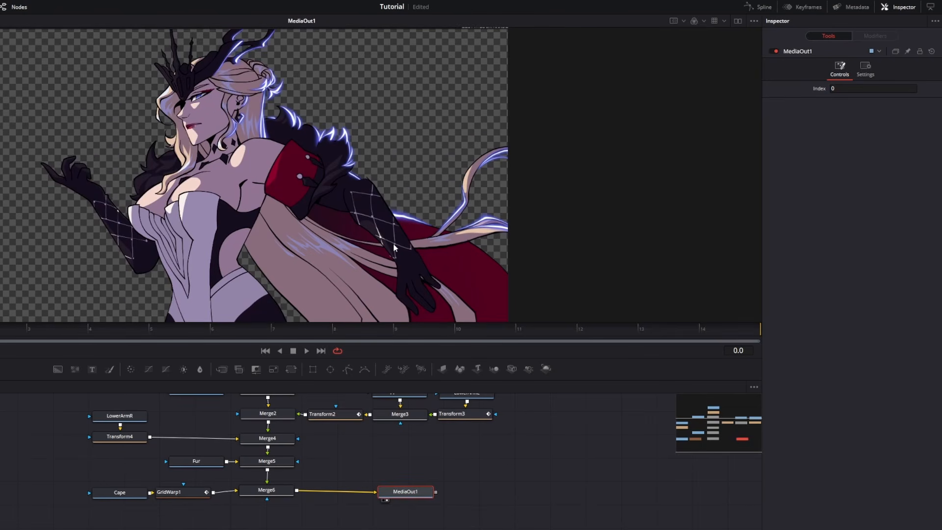
pyautogui.click(307, 351)
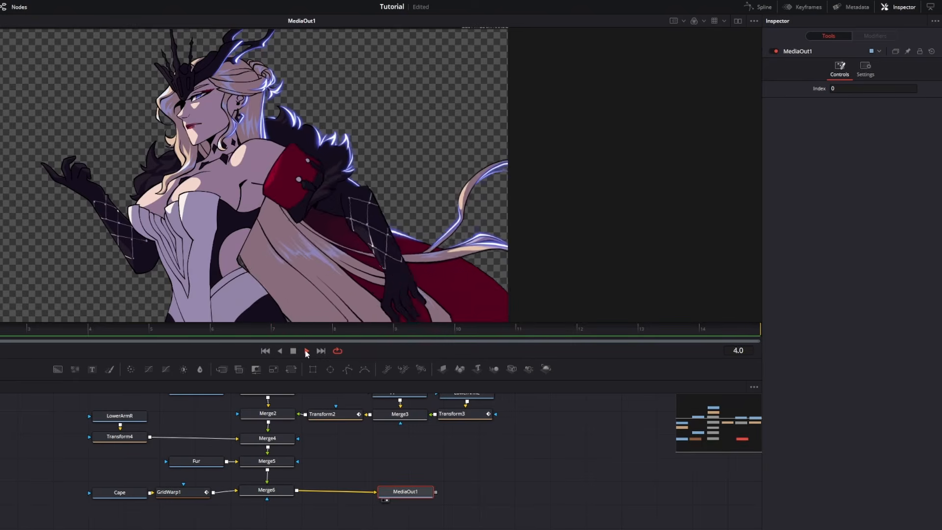
# Step: At frame 8, view GridWarp1 alone and shift the cape's inner grid points and upper rim point inward to the left and slightly down
pyautogui.click(306, 351)
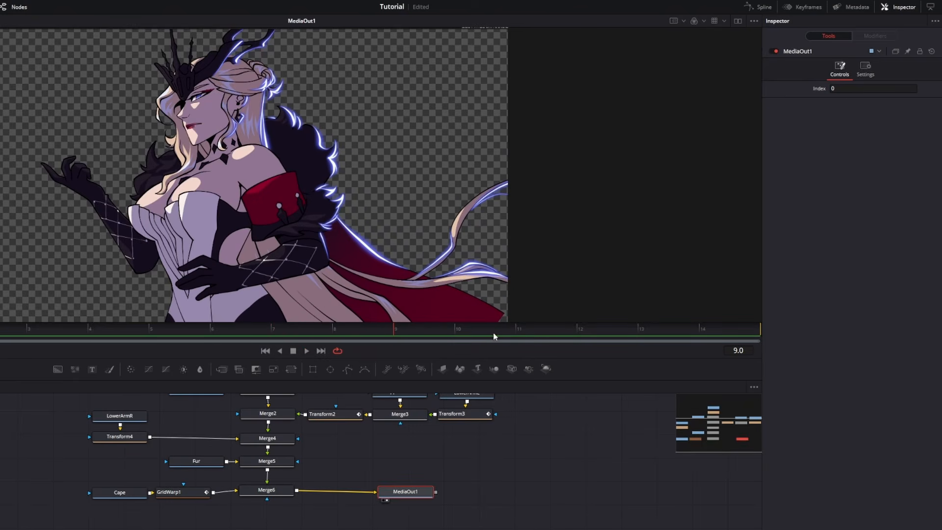
pyautogui.click(357, 328)
pyautogui.click(192, 492)
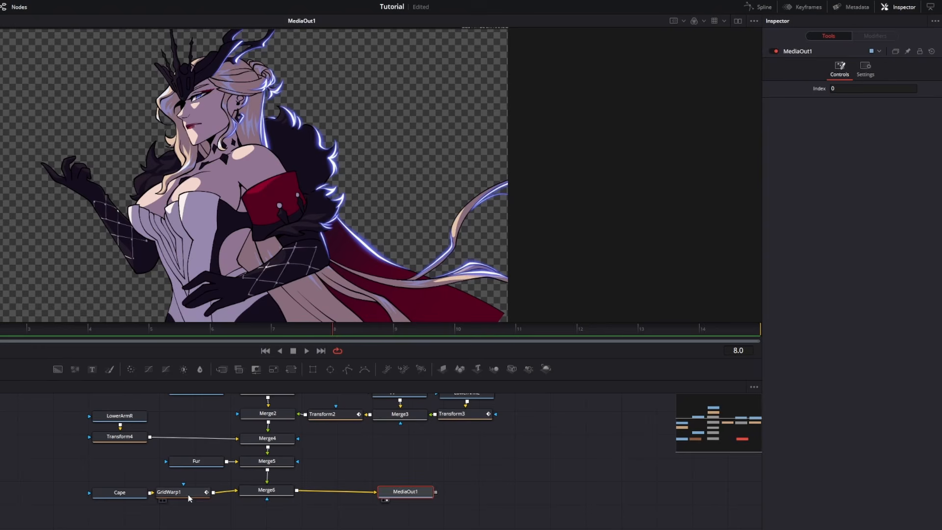
pyautogui.scroll(-2, 369, 319)
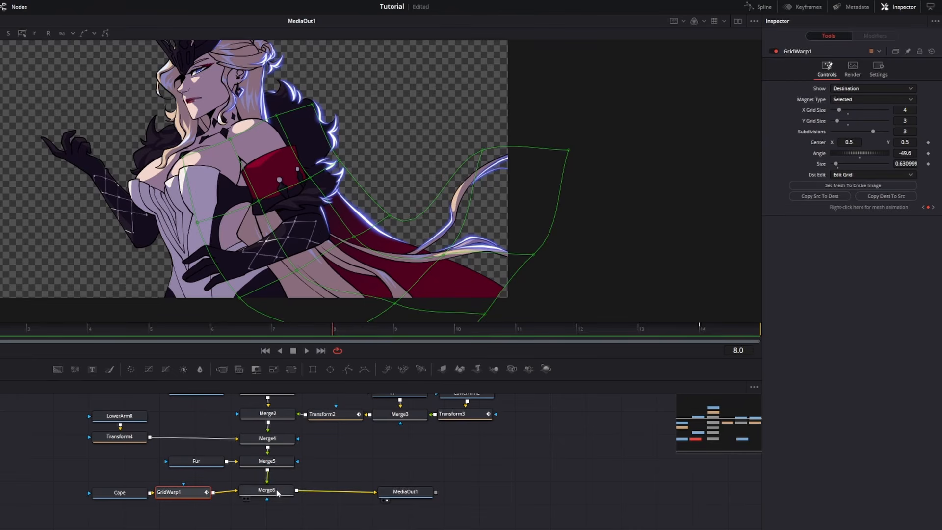
pyautogui.press('1')
pyautogui.moveTo(388, 215); pyautogui.dragTo(278, 283)
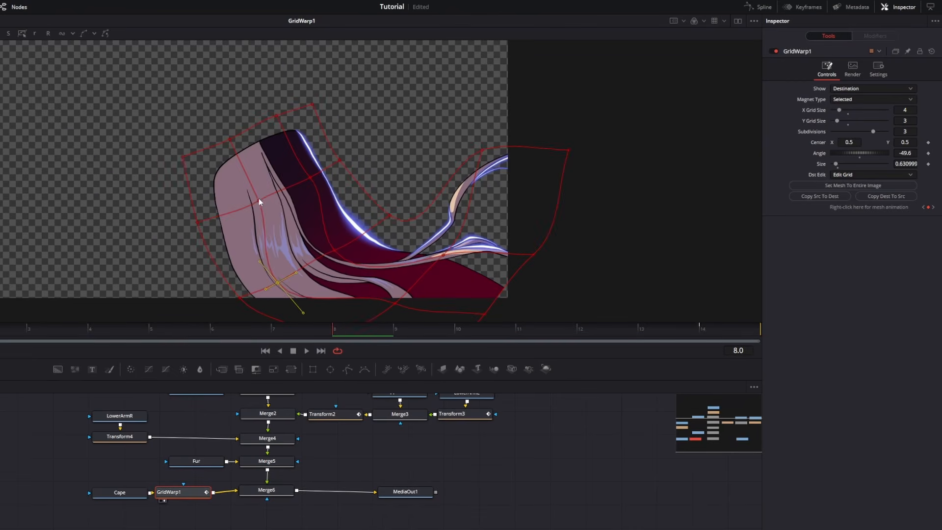
pyautogui.moveTo(259, 201); pyautogui.dragTo(244, 205)
pyautogui.moveTo(311, 177); pyautogui.dragTo(296, 182)
pyautogui.moveTo(339, 161); pyautogui.dragTo(330, 166)
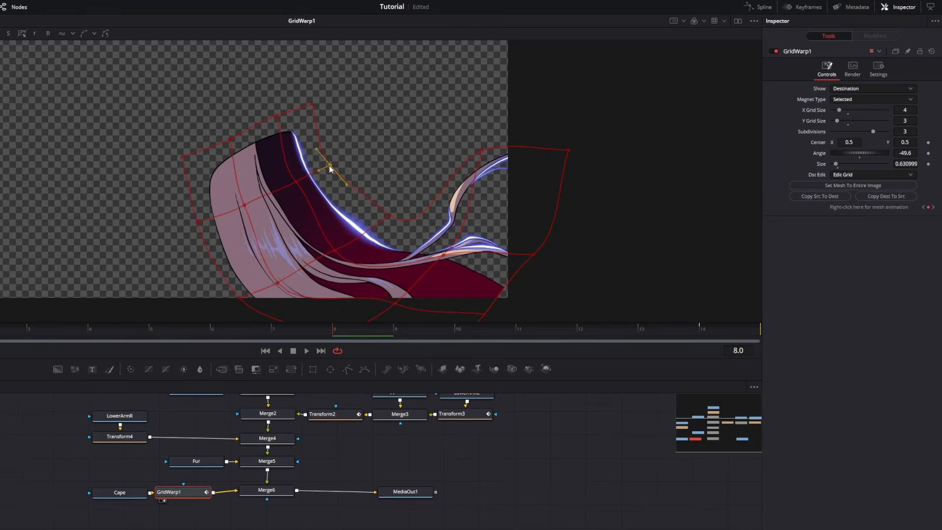
# Step: Lower the grid points around the ends of both ribbons at frame 8 so the ribbons droop
pyautogui.moveTo(569, 150); pyautogui.dragTo(567, 207)
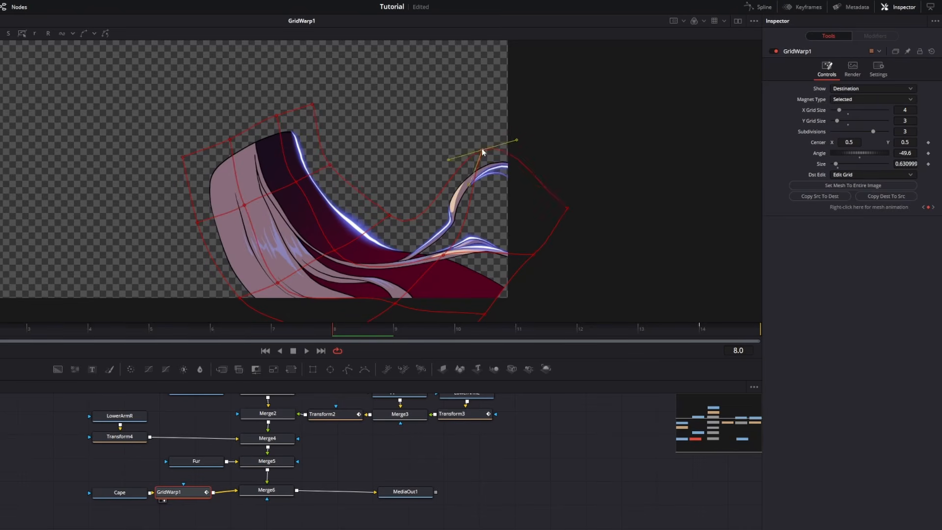
pyautogui.moveTo(483, 149); pyautogui.dragTo(483, 189)
pyautogui.moveTo(443, 255); pyautogui.dragTo(435, 271)
pyautogui.moveTo(535, 257); pyautogui.dragTo(536, 307)
# Step: Fine-tune the upper inner grid point's handle and reposition the middle rim point with its handle to smooth the cape's glowing rim
pyautogui.moveTo(380, 307); pyautogui.dragTo(410, 262)
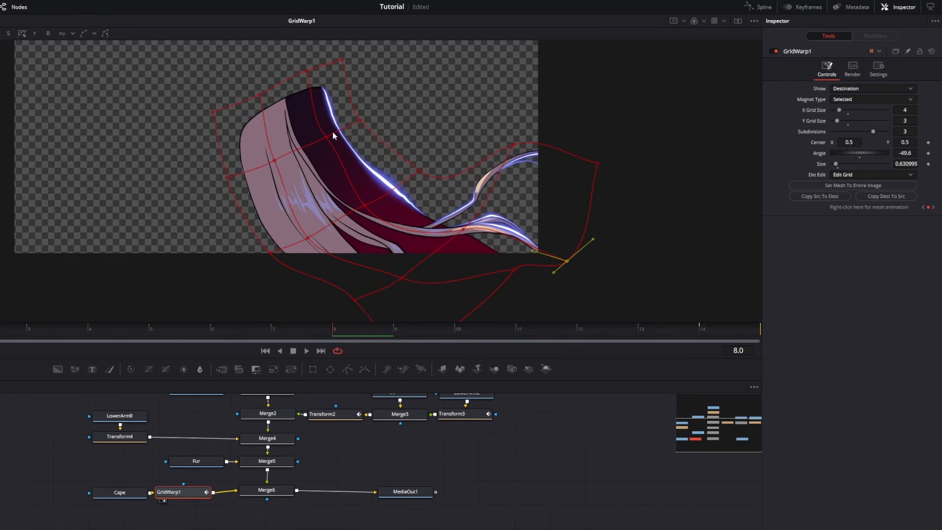
pyautogui.click(274, 160)
pyautogui.moveTo(285, 184); pyautogui.dragTo(280, 186)
pyautogui.moveTo(420, 171); pyautogui.dragTo(383, 198)
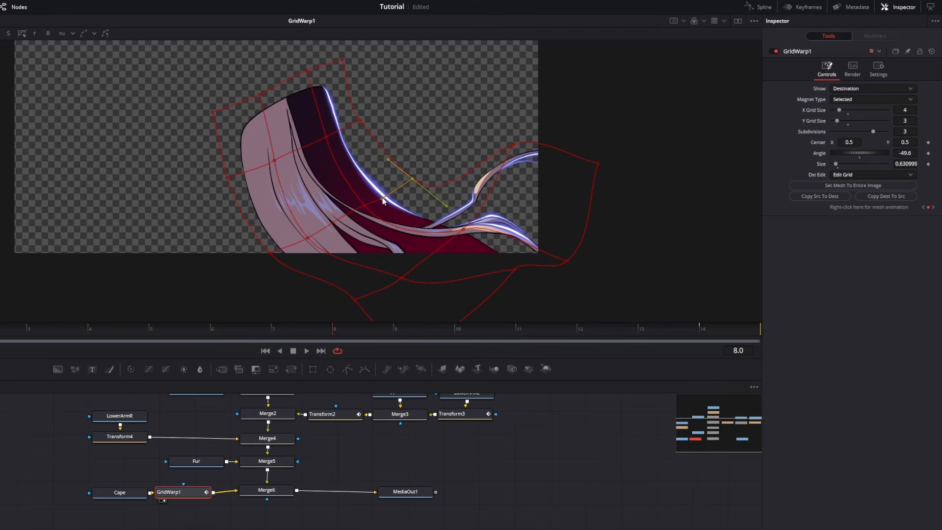
# Step: Play the warped cape on its own and within the whole character in MediaOut1 to check its motion
pyautogui.moveTo(641, 176); pyautogui.dragTo(640, 211)
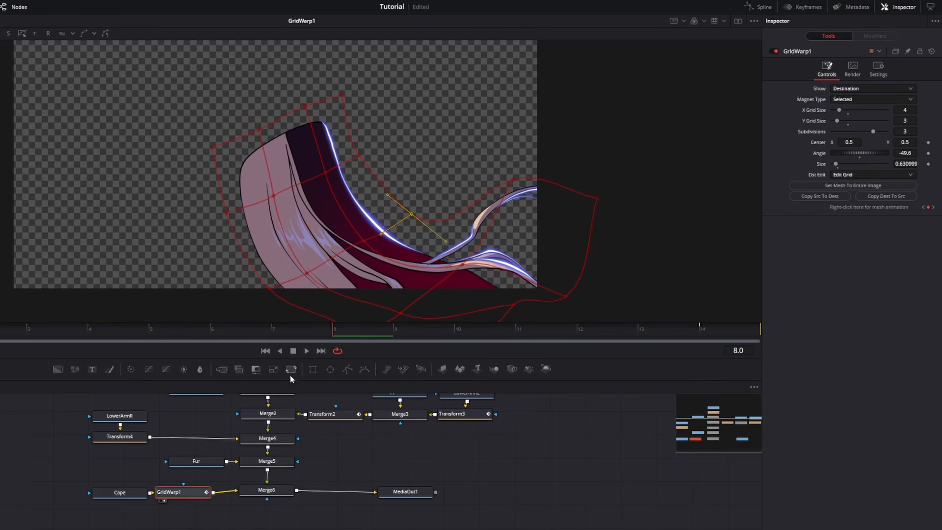
pyautogui.click(306, 350)
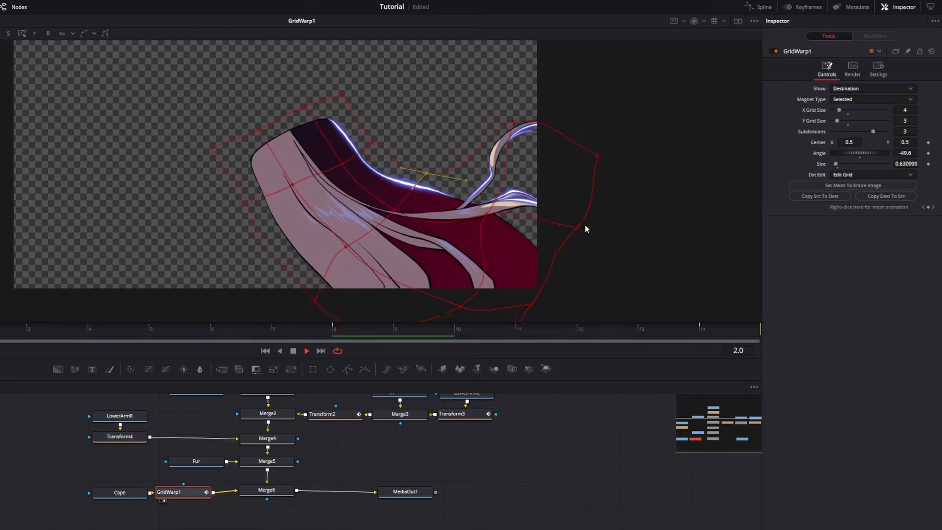
pyautogui.press('space')
pyautogui.click(396, 493)
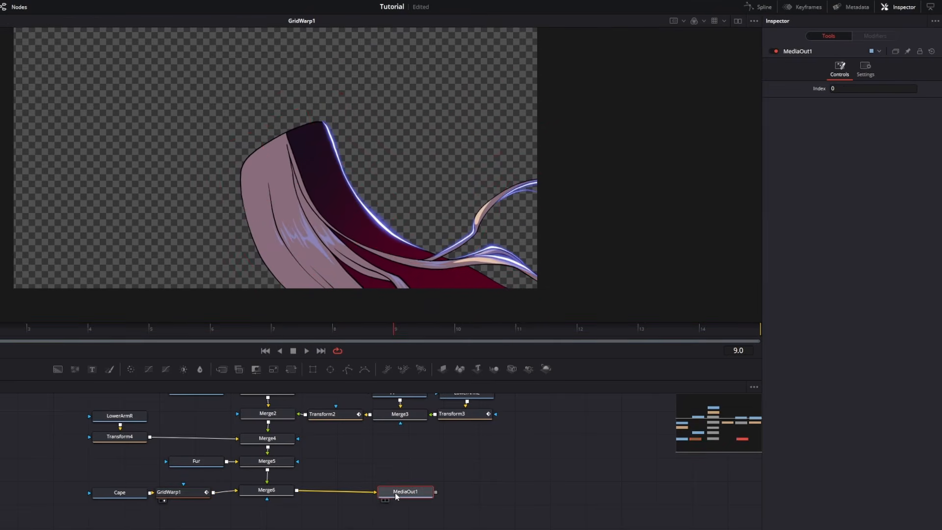
pyautogui.press('1')
pyautogui.press('space')
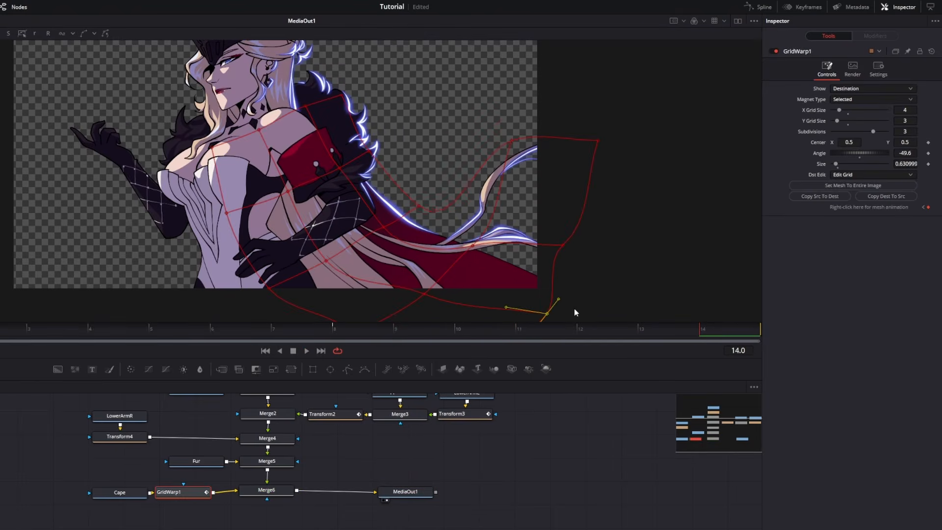
pyautogui.click(308, 351)
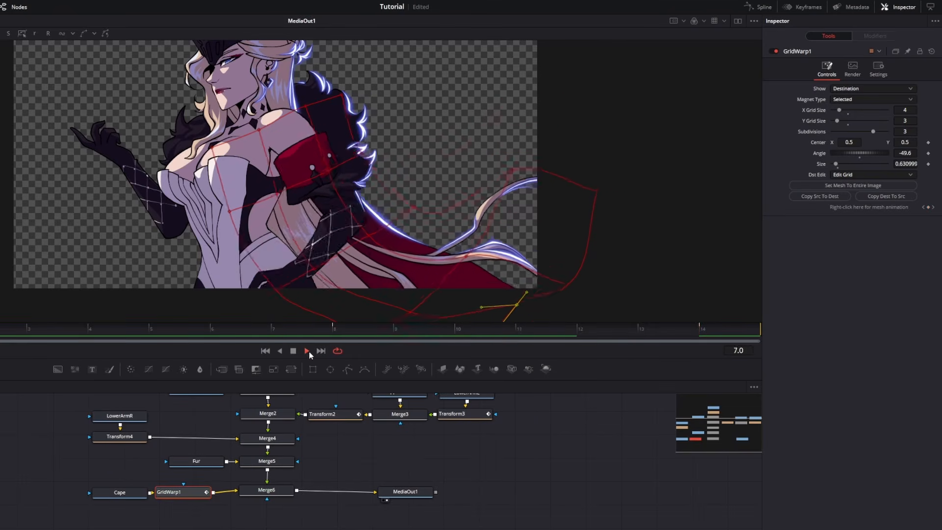
pyautogui.click(407, 492)
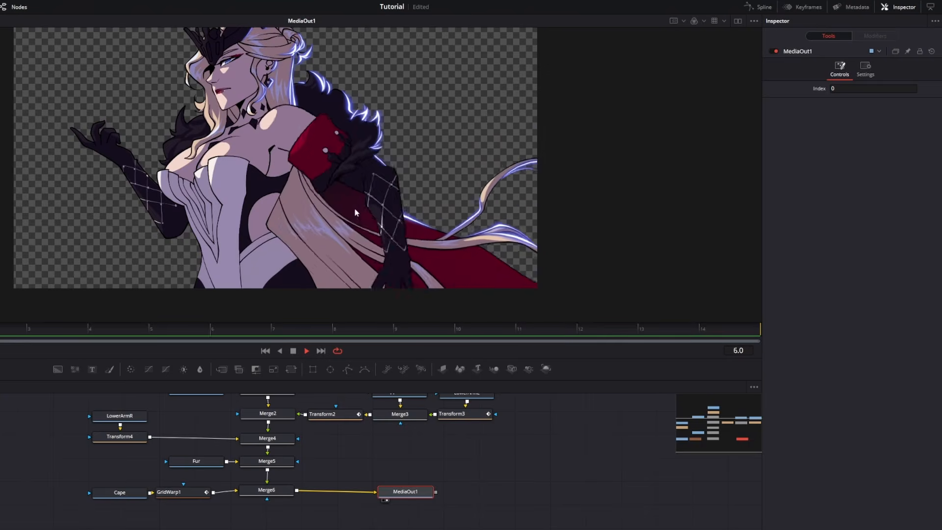
pyautogui.press('space')
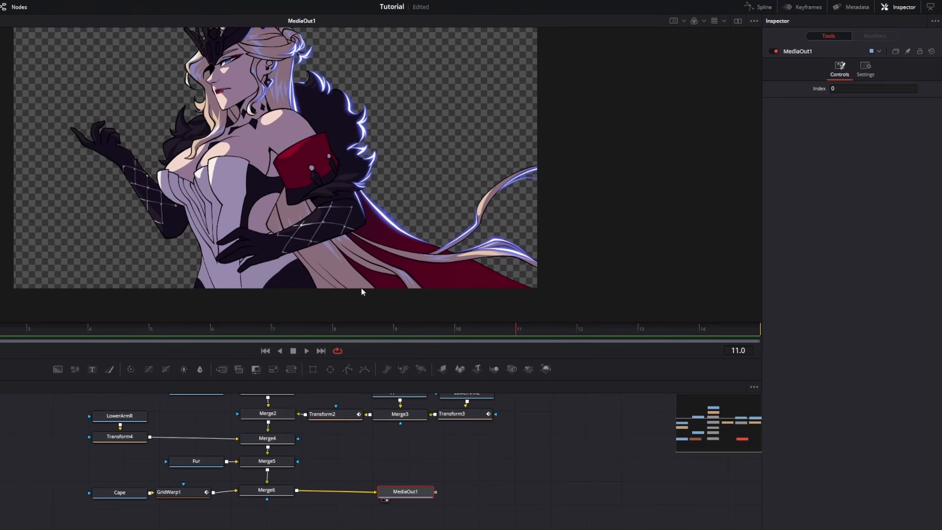
# Step: Isolate GridWarp1's Dst Grid Change curve in the spline editor, smooth all its keyframes, and play the result
pyautogui.click(758, 7)
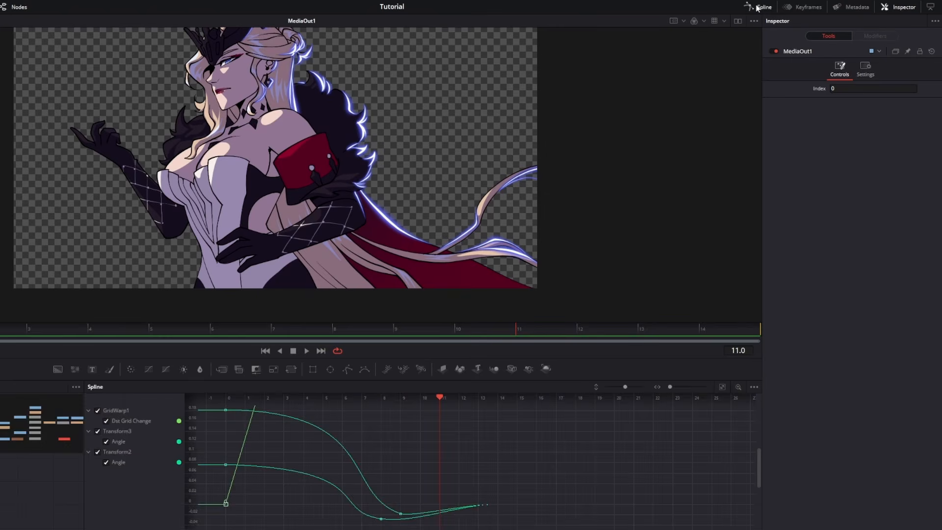
pyautogui.click(98, 432)
pyautogui.click(97, 452)
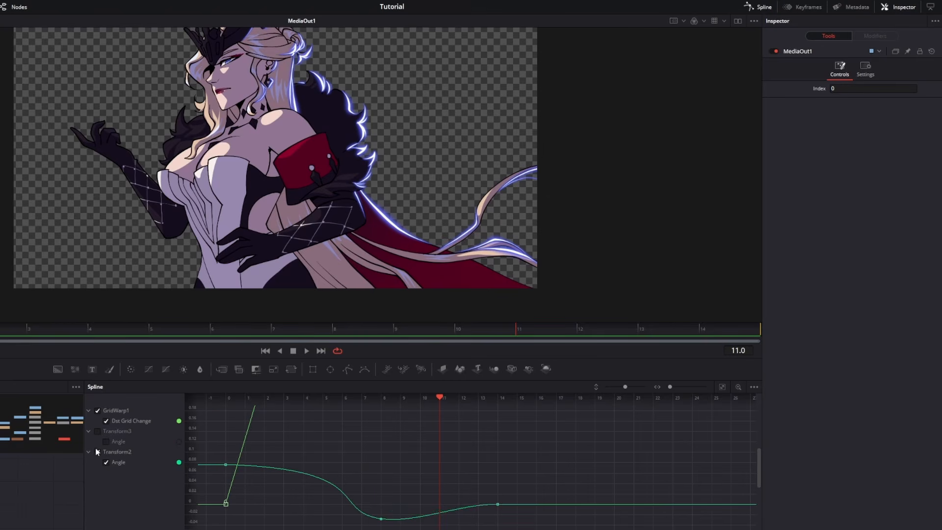
pyautogui.click(722, 387)
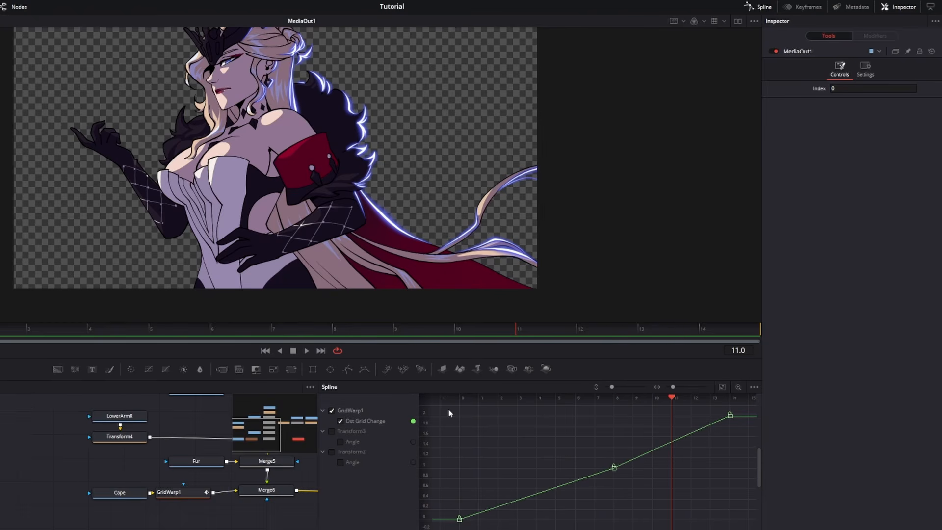
pyautogui.moveTo(446, 407); pyautogui.dragTo(747, 528)
pyautogui.hotkey('shift', 's')
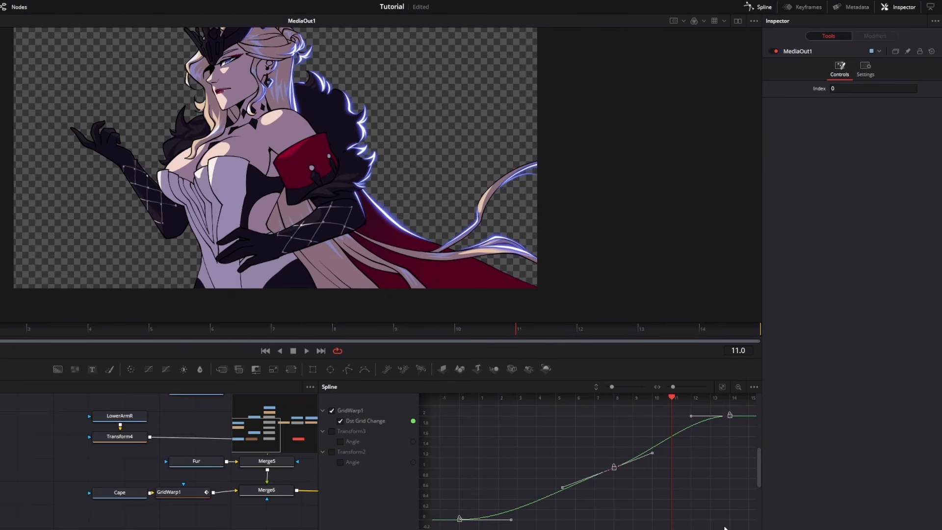
pyautogui.press('space')
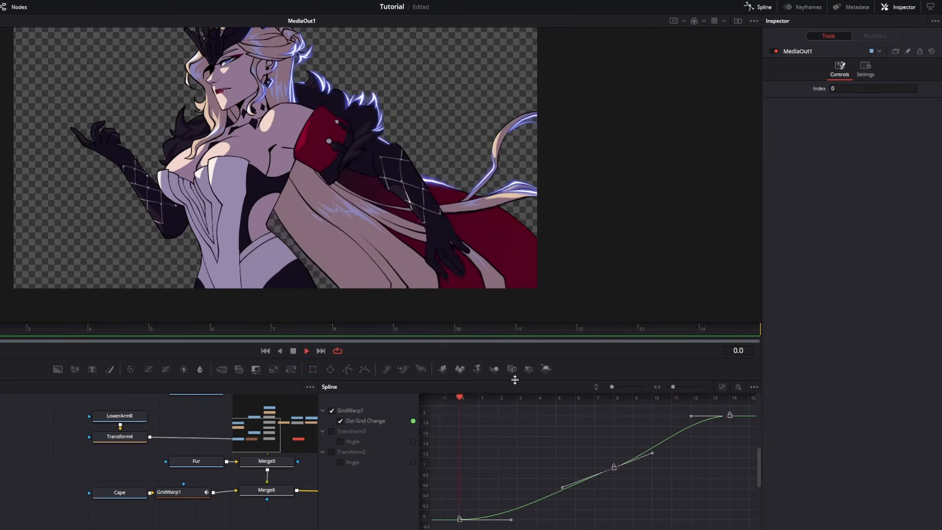
pyautogui.press('space')
# Step: Steepen the Dst Grid Change curve around its frame 8 keyframe by lowering the incoming handle to about frame 6, and play the animation
pyautogui.click(672, 488)
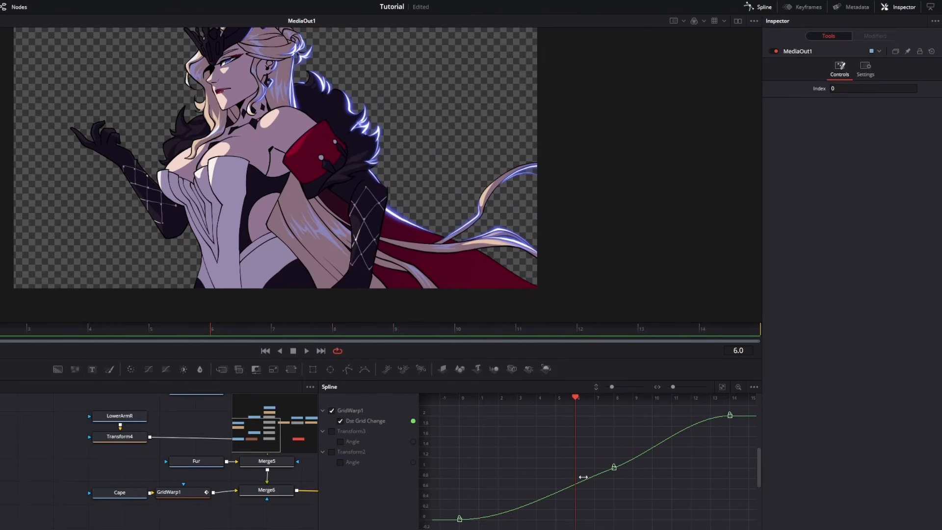
pyautogui.click(613, 468)
pyautogui.moveTo(561, 490); pyautogui.dragTo(564, 492)
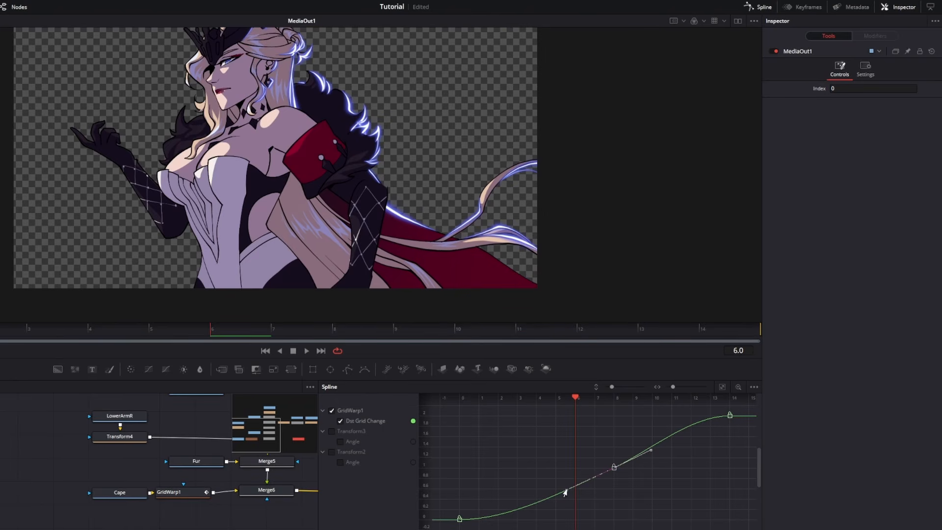
pyautogui.moveTo(474, 520); pyautogui.dragTo(576, 497)
pyautogui.click(614, 468)
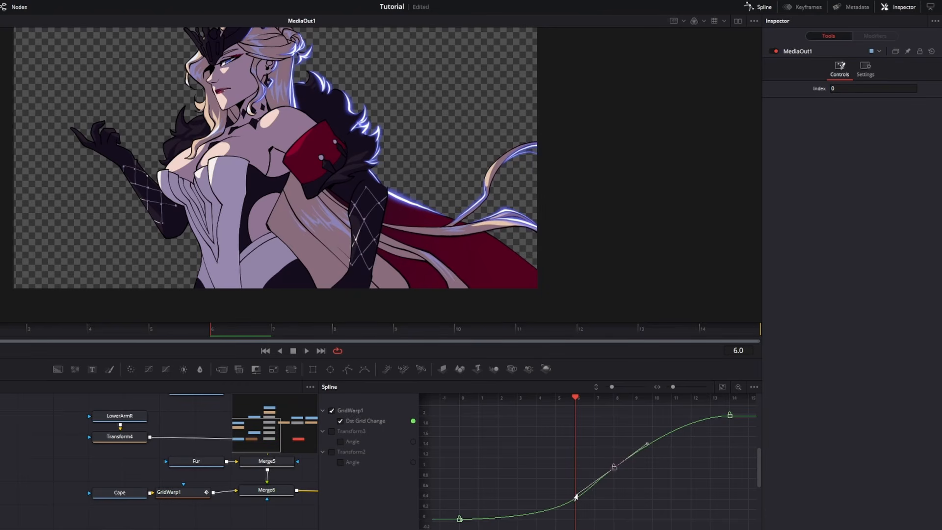
pyautogui.press('space')
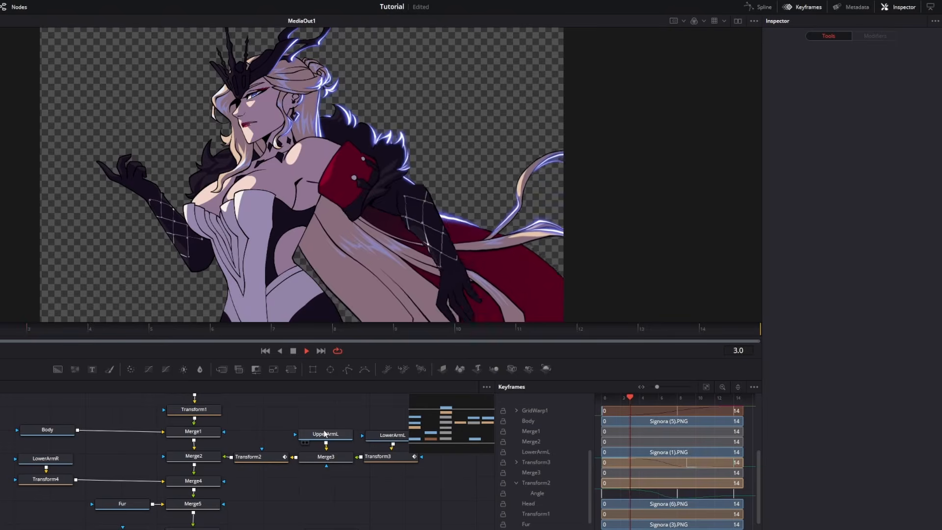
pyautogui.click(294, 353)
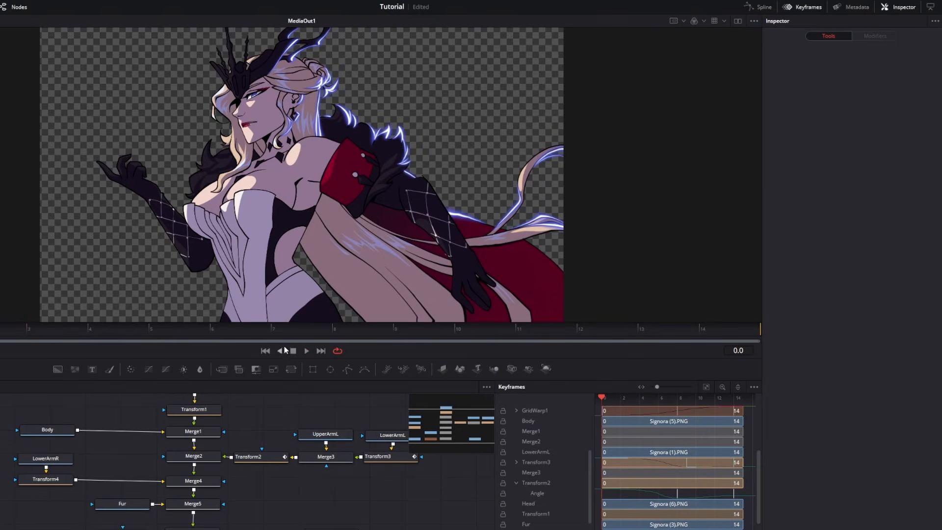
# Step: At frame 7, view the Head node alone to examine its artwork, and clear it from the viewer
pyautogui.click(282, 332)
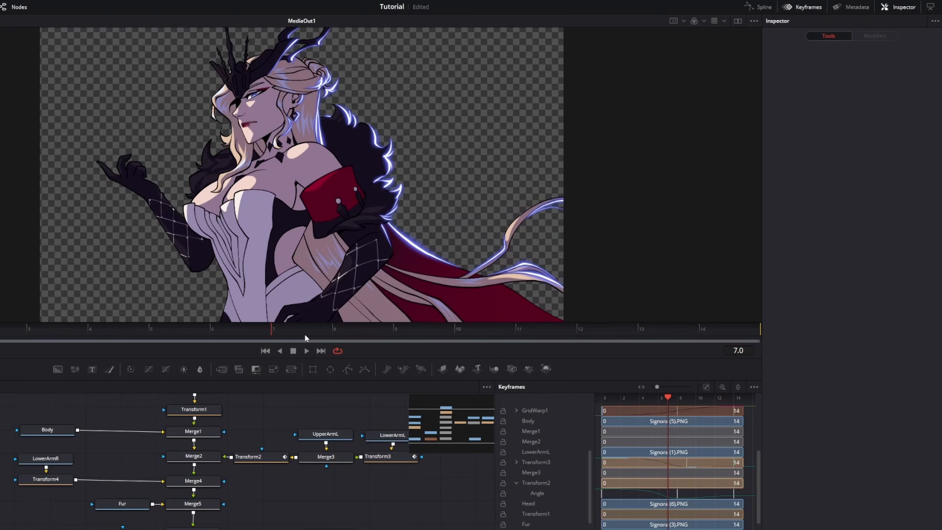
pyautogui.scroll(3, 204, 423)
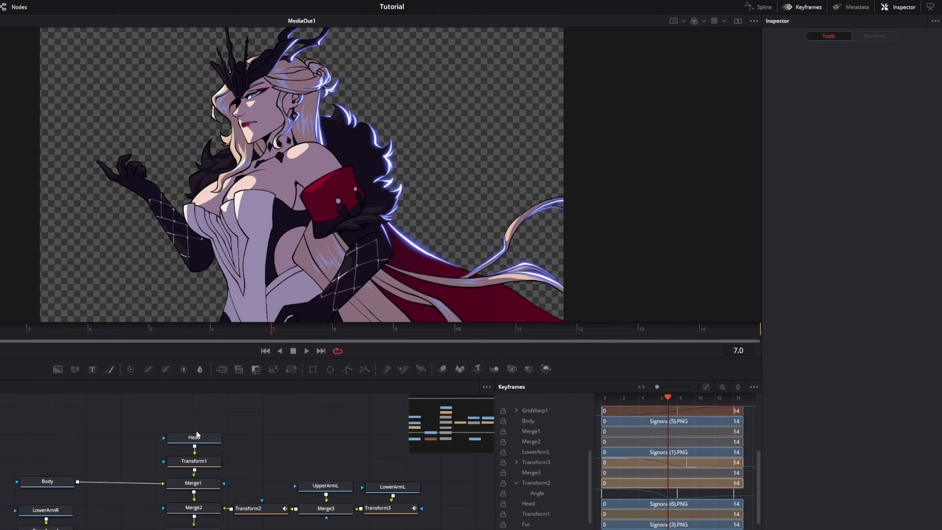
pyautogui.moveTo(197, 435); pyautogui.dragTo(263, 73)
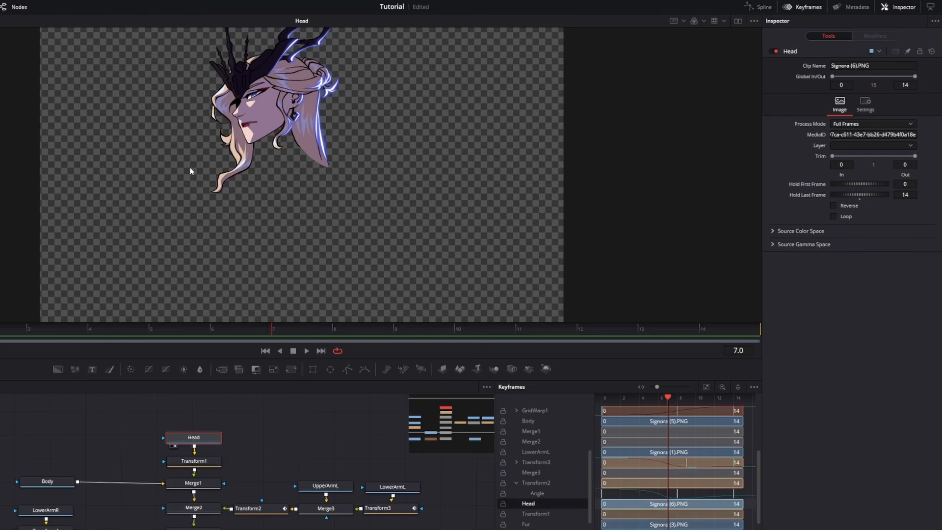
pyautogui.press('1')
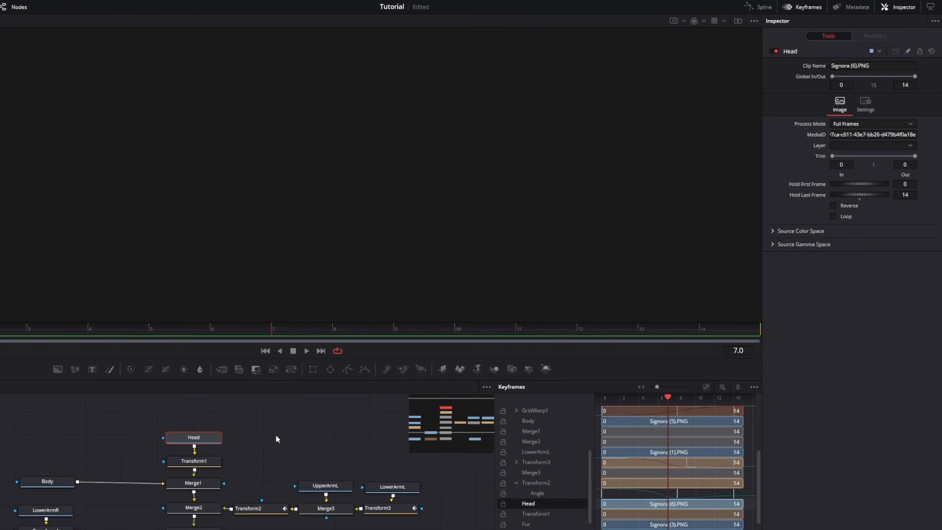
# Step: View the Body node alone and insert a new Grid Warp node between Body and Merge1
pyautogui.click(63, 481)
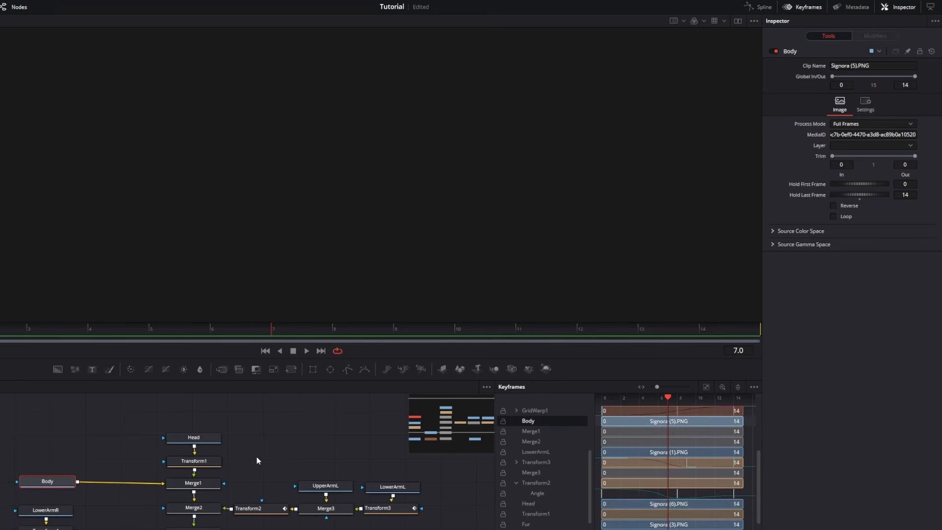
pyautogui.press('1')
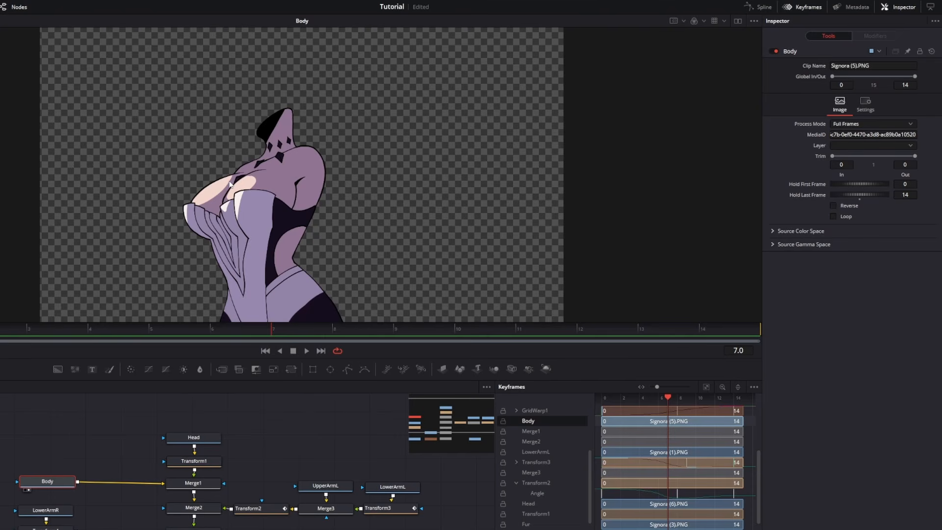
pyautogui.rightClick(36, 448)
pyautogui.moveTo(70, 454)
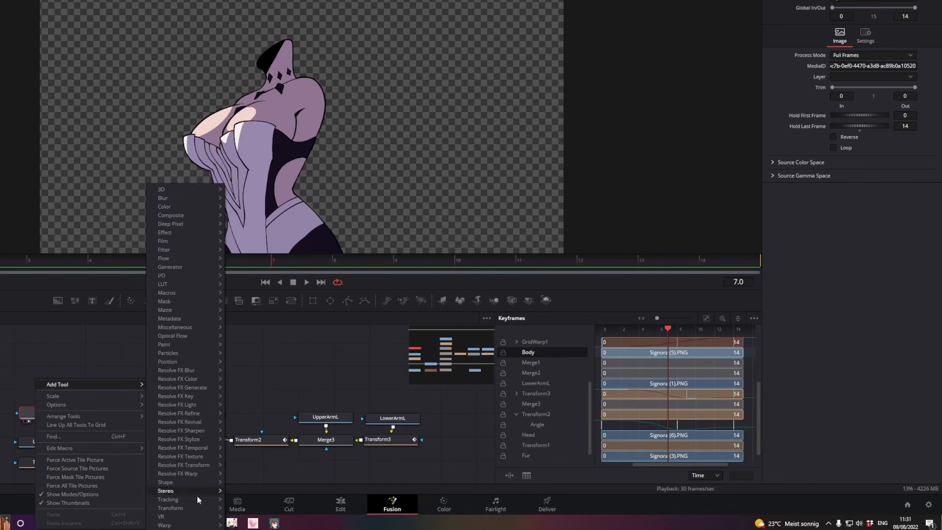
pyautogui.moveTo(206, 525)
pyautogui.click(253, 492)
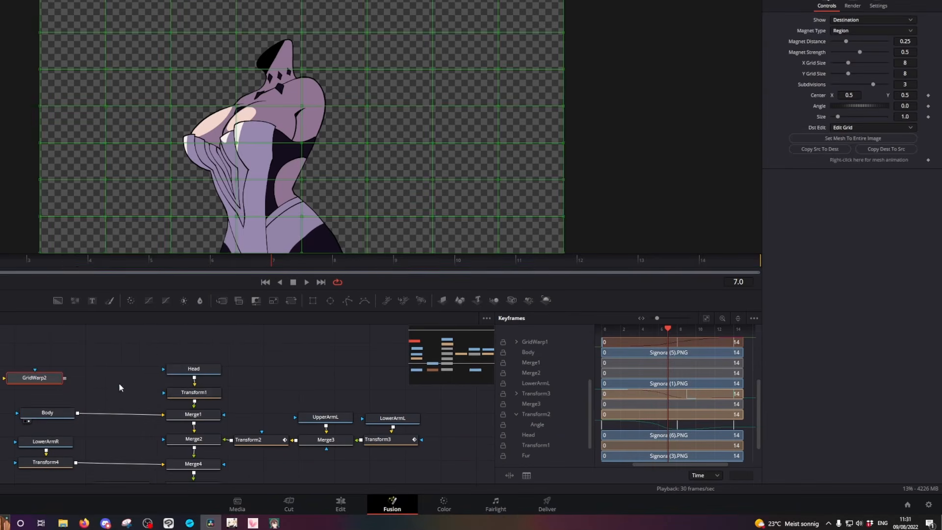
pyautogui.moveTo(32, 378); pyautogui.dragTo(89, 377)
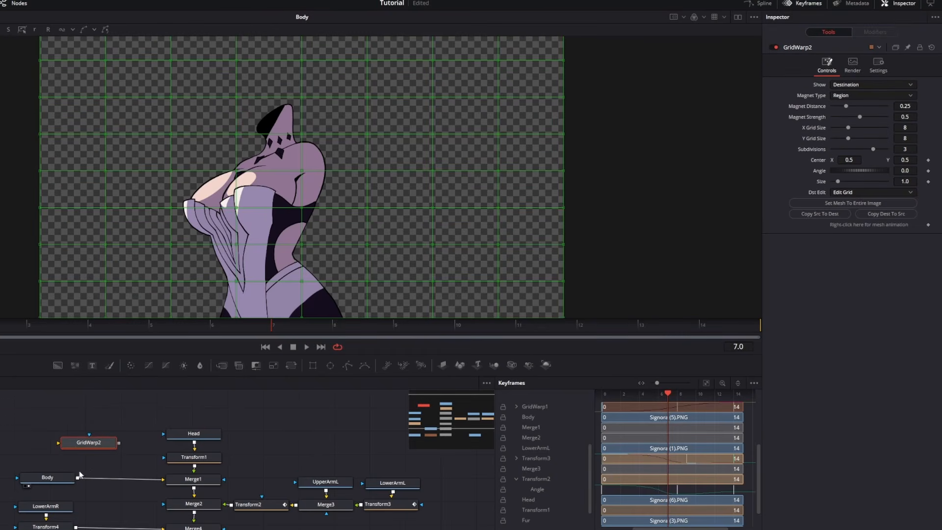
pyautogui.moveTo(79, 476); pyautogui.dragTo(89, 446)
pyautogui.moveTo(141, 478); pyautogui.dragTo(163, 479)
pyautogui.moveTo(99, 445); pyautogui.dragTo(123, 479)
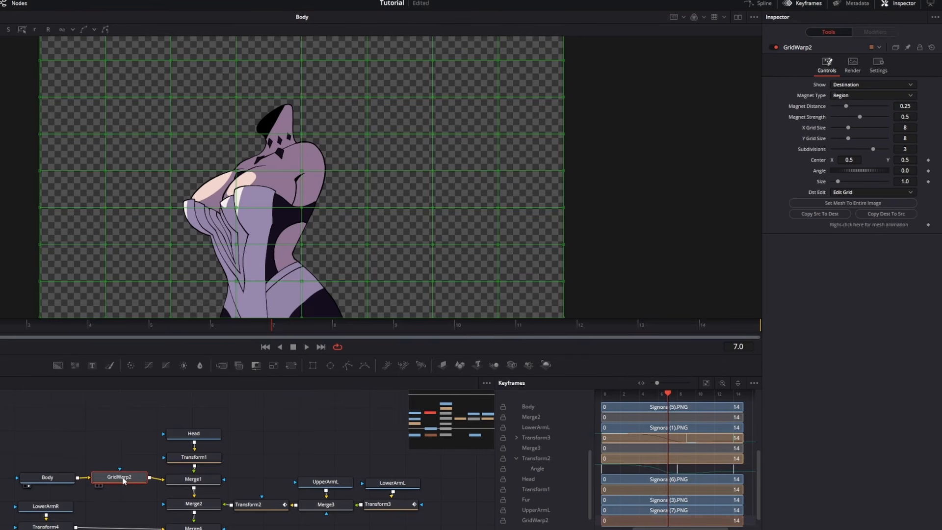
# Step: Show GridWarp2's source grid, reshape it to 4 by 4 with angle 99.1 and size 0.473, and set the magnet type to Selected
pyautogui.click(859, 86)
pyautogui.click(849, 95)
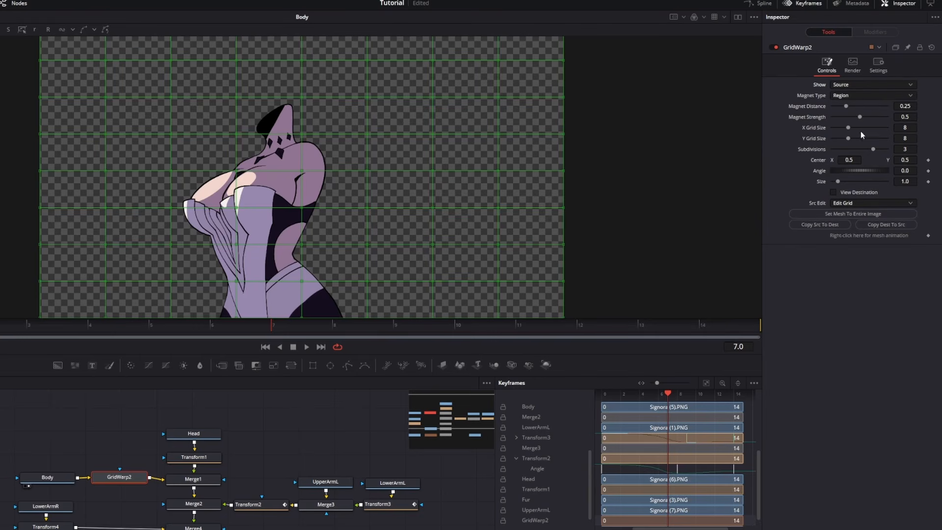
pyautogui.moveTo(838, 183); pyautogui.dragTo(835, 181)
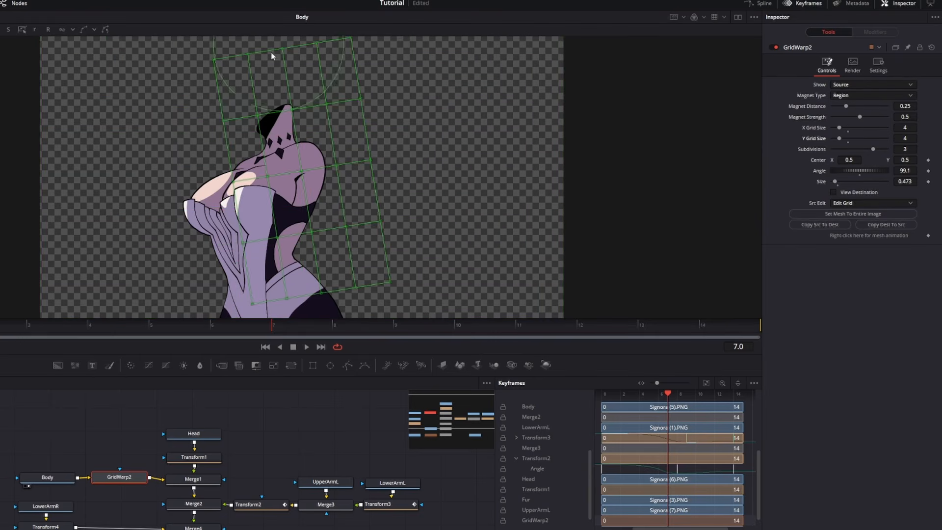
pyautogui.click(844, 97)
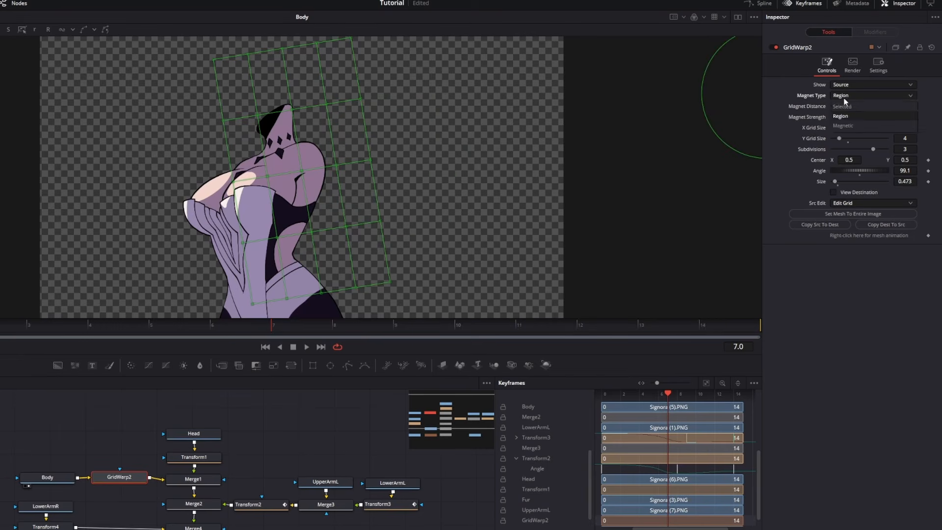
pyautogui.click(843, 106)
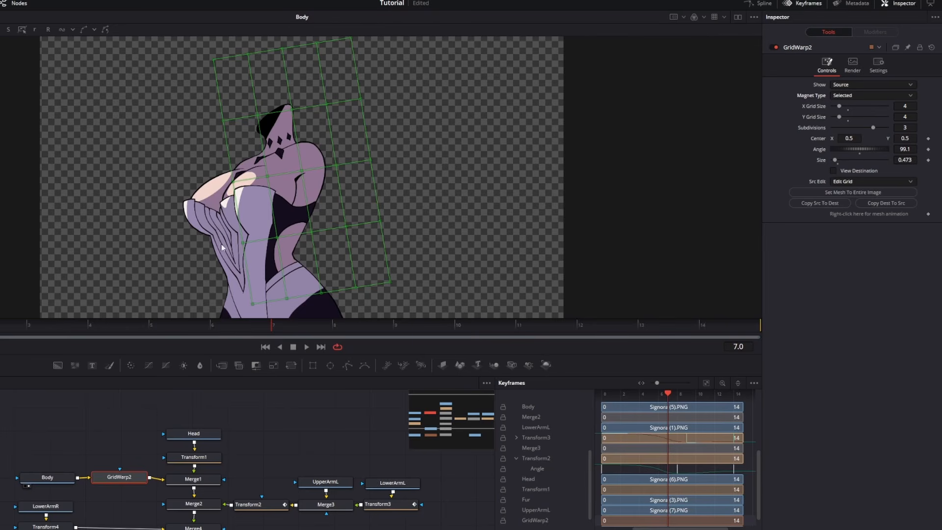
# Step: Increase the source grid to X 5 and Y 7 and move all its points together so the grid covers the body
pyautogui.hotkey('ctrl', 's')
pyautogui.moveTo(839, 116); pyautogui.dragTo(846, 118)
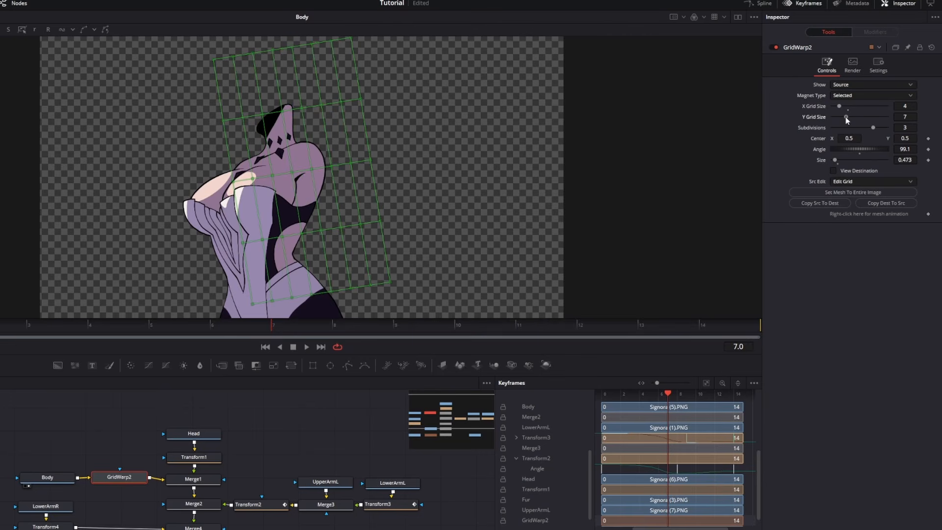
pyautogui.moveTo(840, 106); pyautogui.dragTo(842, 106)
pyautogui.moveTo(490, 313); pyautogui.dragTo(198, 31)
pyautogui.moveTo(288, 150); pyautogui.dragTo(241, 188)
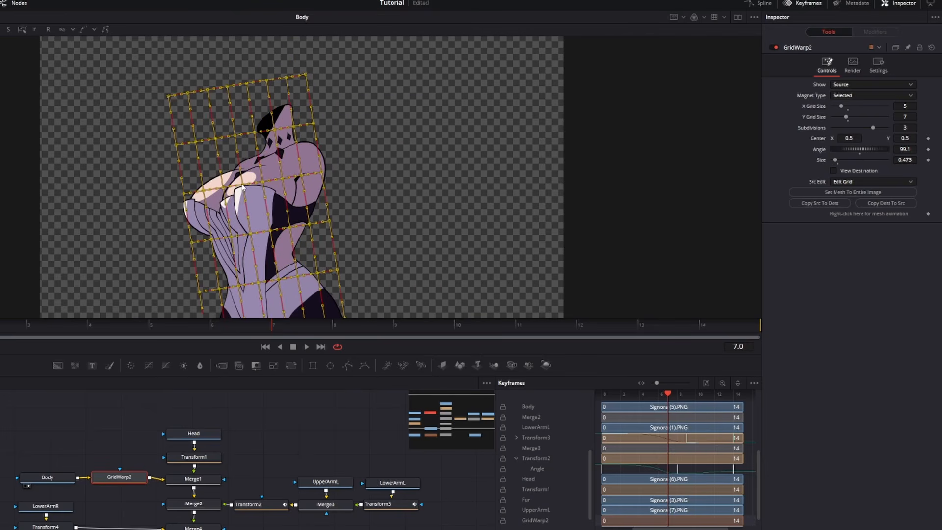
pyautogui.click(371, 209)
pyautogui.moveTo(389, 226); pyautogui.dragTo(418, 197)
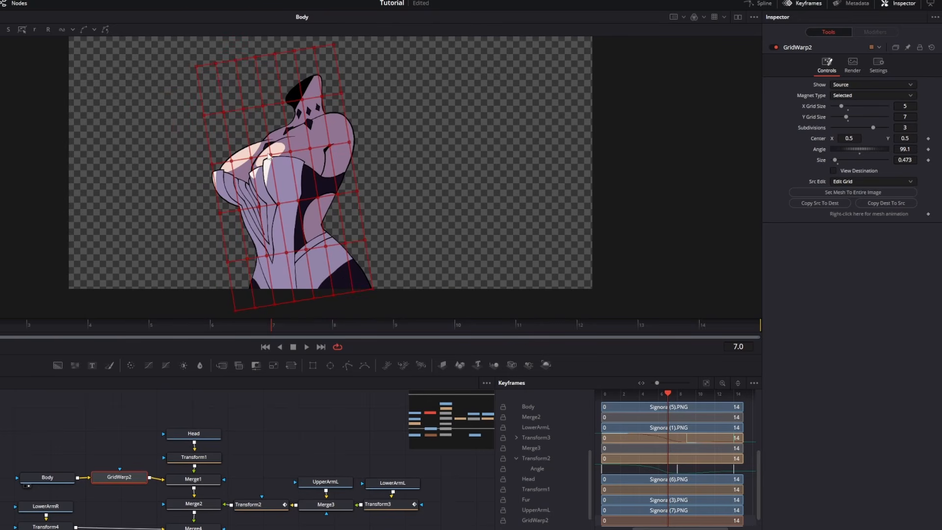
# Step: Pull the two outer source grid points beside the bust outward and fit the neighbouring inner points to the bust's front tip and underside
pyautogui.moveTo(232, 161); pyautogui.dragTo(229, 162)
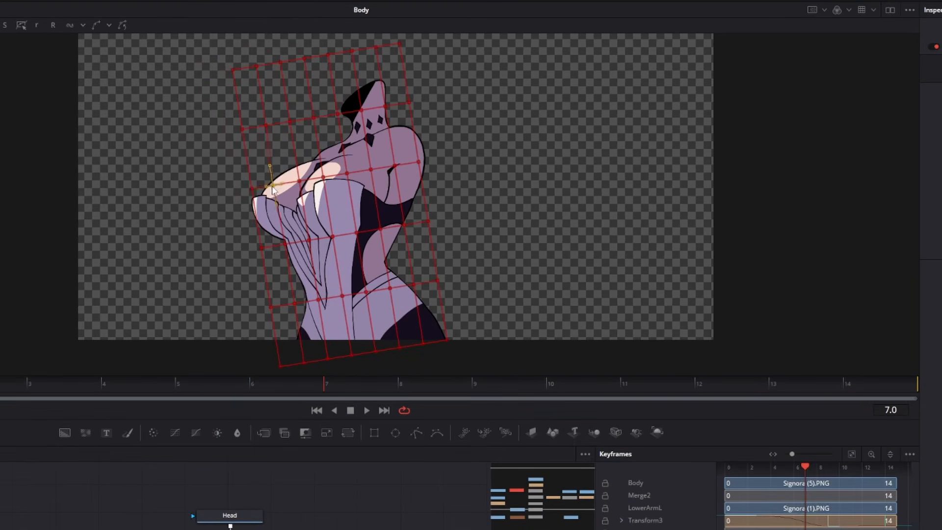
pyautogui.moveTo(272, 186); pyautogui.dragTo(190, 184)
pyautogui.moveTo(261, 248); pyautogui.dragTo(205, 252)
pyautogui.moveTo(266, 189)
pyautogui.mouseDown()
pyautogui.moveTo(256, 187)
pyautogui.moveTo(259, 196)
pyautogui.mouseUp()
pyautogui.click(284, 241)
pyautogui.moveTo(283, 233); pyautogui.dragTo(280, 240)
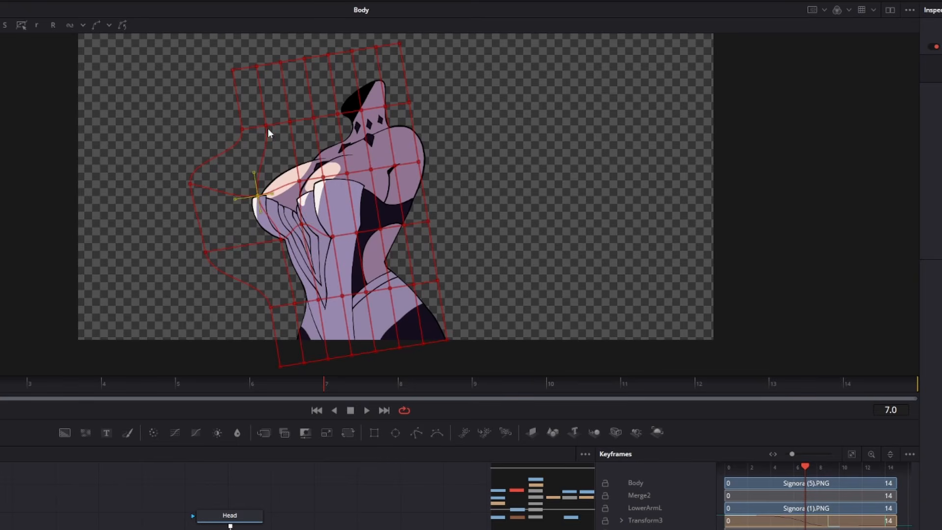
# Step: Lower the inner points of the source grid's second row onto the upper edge of the bust and the shoulder line
pyautogui.moveTo(281, 148); pyautogui.dragTo(282, 155)
pyautogui.moveTo(290, 122); pyautogui.dragTo(328, 148)
pyautogui.moveTo(337, 114); pyautogui.dragTo(348, 141)
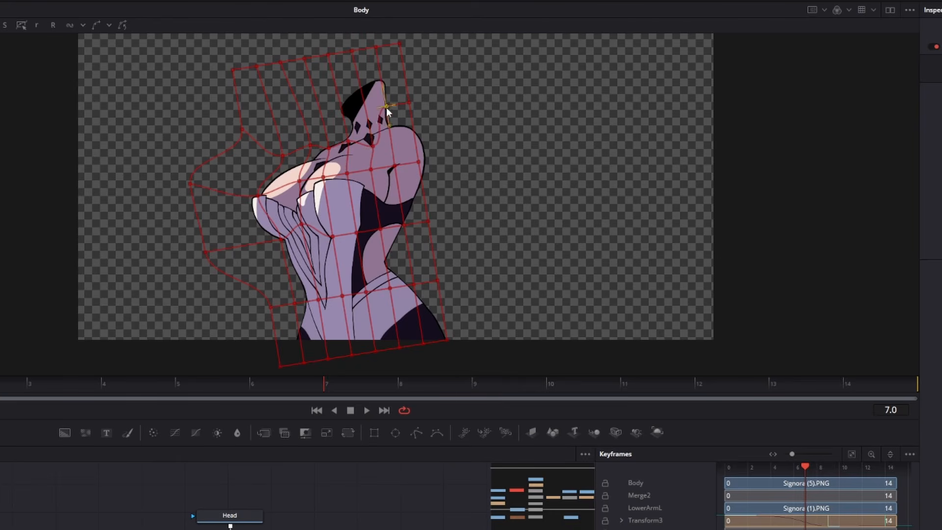
# Step: Spread the source grid's outer points on the back side outward, including the lower corner by the hip
pyautogui.moveTo(409, 102); pyautogui.dragTo(431, 99)
pyautogui.moveTo(418, 161); pyautogui.dragTo(436, 160)
pyautogui.moveTo(427, 222); pyautogui.dragTo(439, 222)
pyautogui.moveTo(437, 280); pyautogui.dragTo(450, 280)
pyautogui.moveTo(445, 338); pyautogui.dragTo(428, 350)
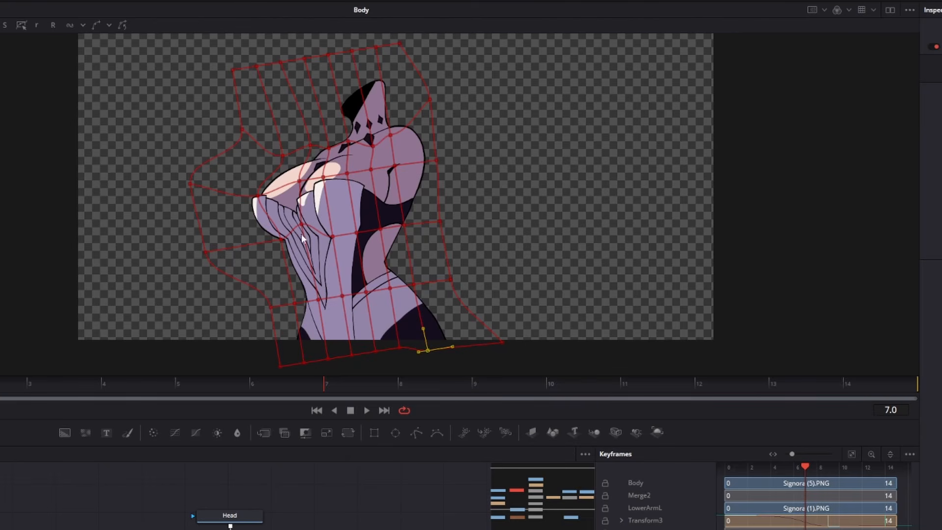
# Step: Fit the inner source grid points to the armpit, the edge of the upper arm and the underside of the bust
pyautogui.moveTo(380, 228); pyautogui.dragTo(393, 203)
pyautogui.click(381, 219)
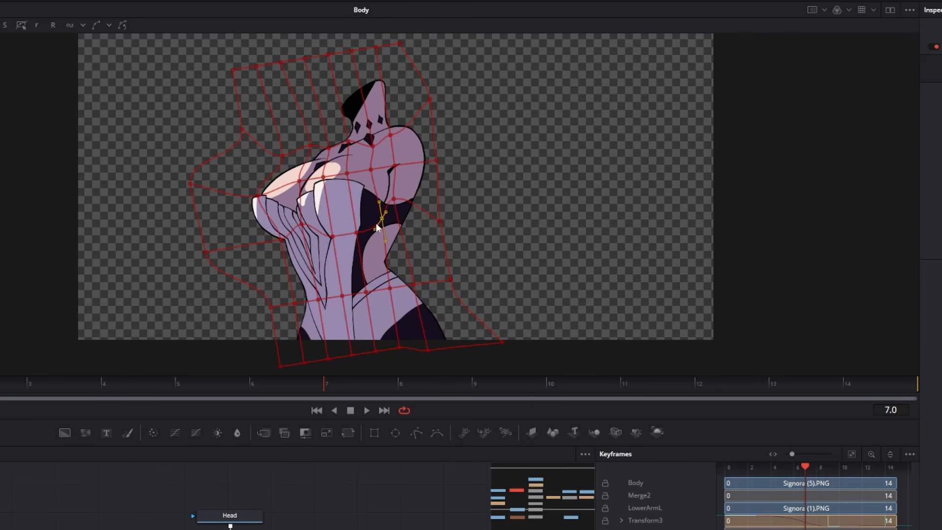
pyautogui.moveTo(382, 219); pyautogui.dragTo(379, 219)
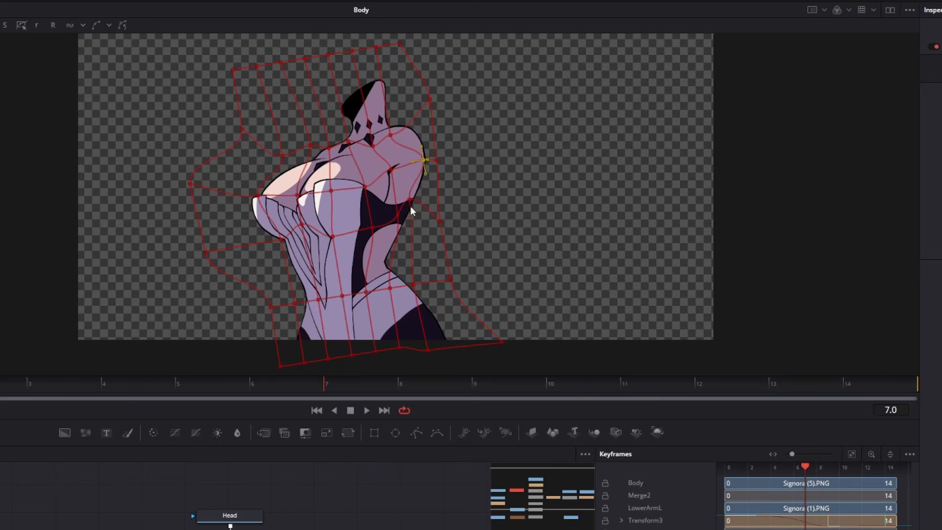
pyautogui.click(412, 200)
pyautogui.moveTo(391, 170); pyautogui.dragTo(380, 185)
pyautogui.moveTo(332, 237); pyautogui.dragTo(346, 231)
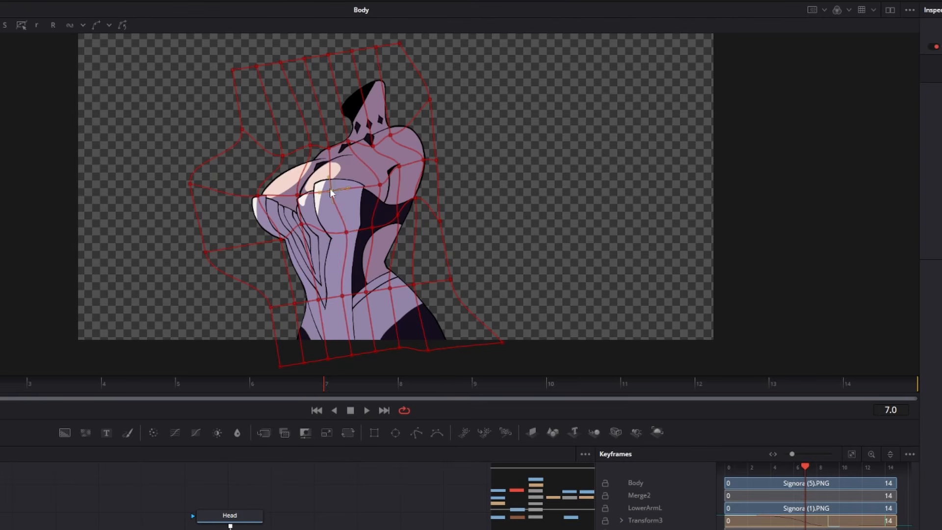
# Step: Refine the source grid points across the near breast, the armpit and the upper contour of the chest
pyautogui.moveTo(330, 191); pyautogui.dragTo(331, 194)
pyautogui.click(380, 185)
pyautogui.moveTo(379, 167); pyautogui.dragTo(378, 214)
pyautogui.click(373, 227)
pyautogui.moveTo(373, 228); pyautogui.dragTo(379, 217)
pyautogui.click(372, 160)
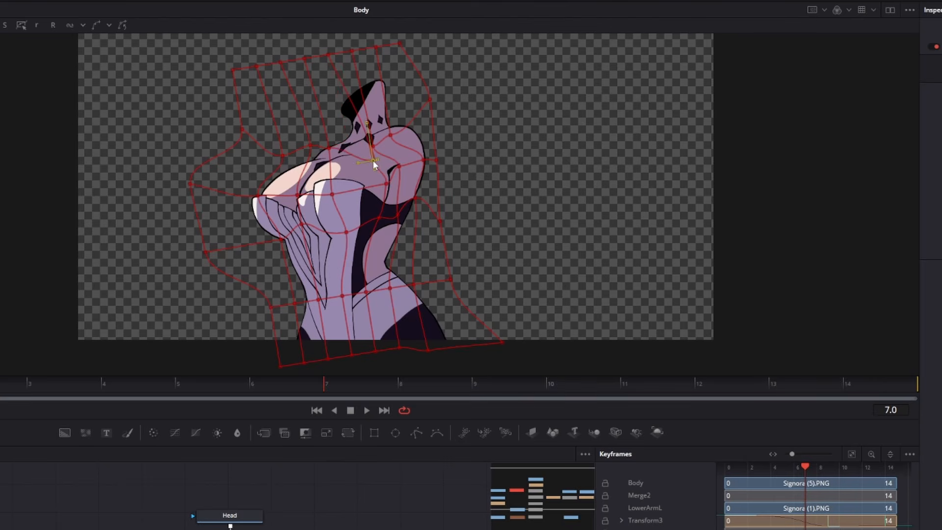
pyautogui.moveTo(336, 153); pyautogui.dragTo(339, 158)
pyautogui.moveTo(310, 145); pyautogui.dragTo(268, 178)
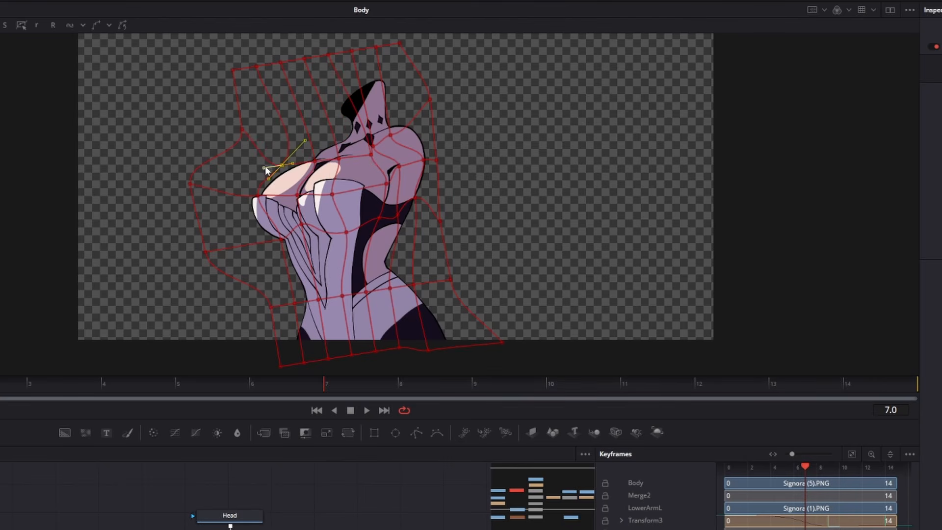
# Step: Bring the outer source grid points in front of the bust closer and raise the waist row to just beneath the bust
pyautogui.moveTo(194, 184); pyautogui.dragTo(240, 198)
pyautogui.moveTo(205, 252); pyautogui.dragTo(278, 227)
pyautogui.moveTo(242, 295); pyautogui.dragTo(429, 278)
pyautogui.moveTo(243, 278); pyautogui.dragTo(429, 311)
pyautogui.moveTo(343, 294); pyautogui.dragTo(336, 245)
pyautogui.click(290, 253)
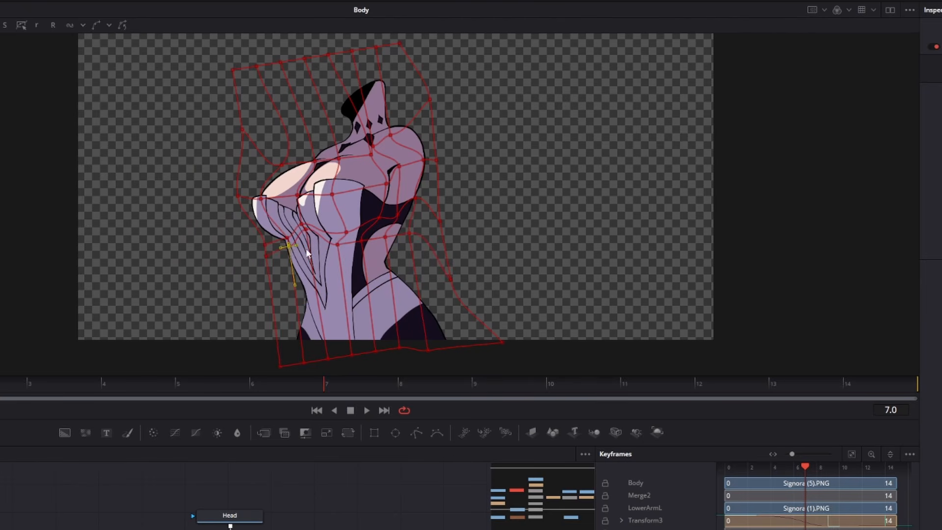
# Step: Fit the raised row of source grid points to the underside of the bust and tighten the points around the armpit
pyautogui.moveTo(337, 243); pyautogui.dragTo(373, 226)
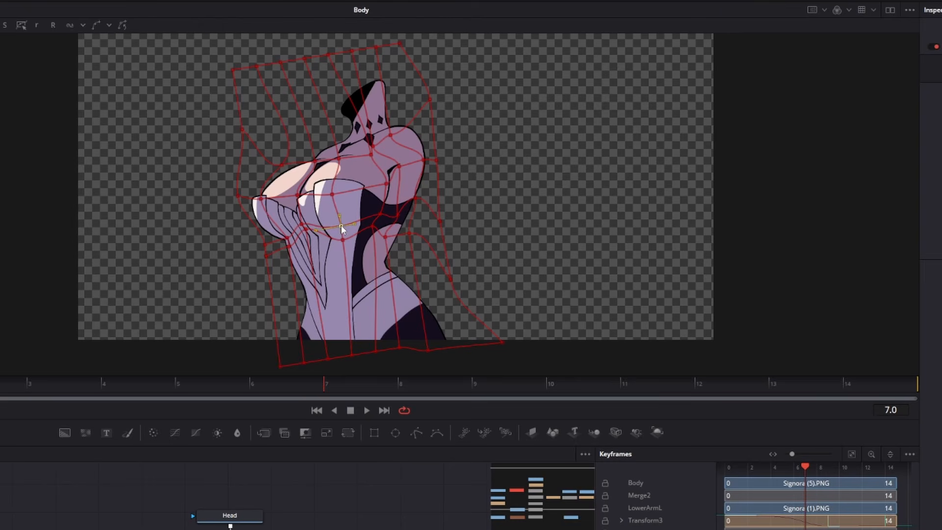
pyautogui.moveTo(346, 238); pyautogui.dragTo(343, 237)
pyautogui.click(391, 221)
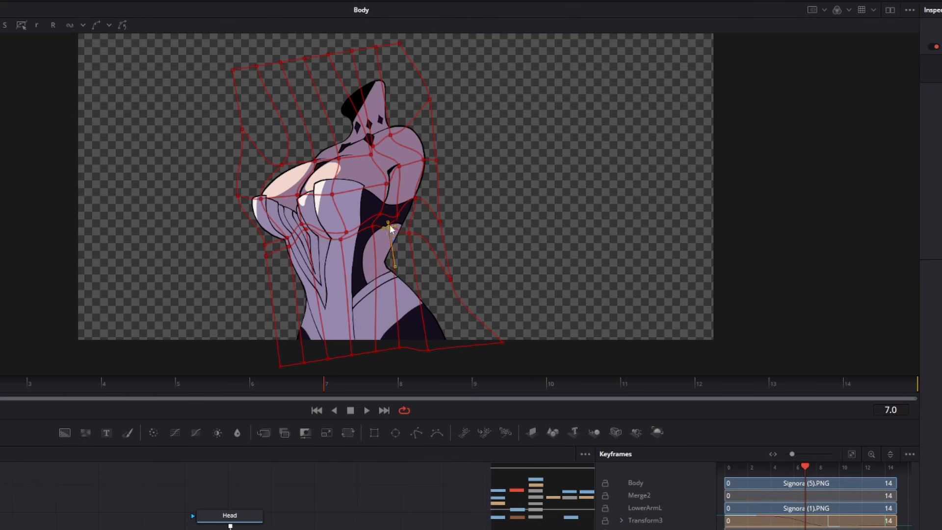
pyautogui.click(394, 205)
pyautogui.moveTo(391, 222); pyautogui.dragTo(387, 206)
pyautogui.click(376, 184)
pyautogui.click(386, 205)
pyautogui.click(371, 154)
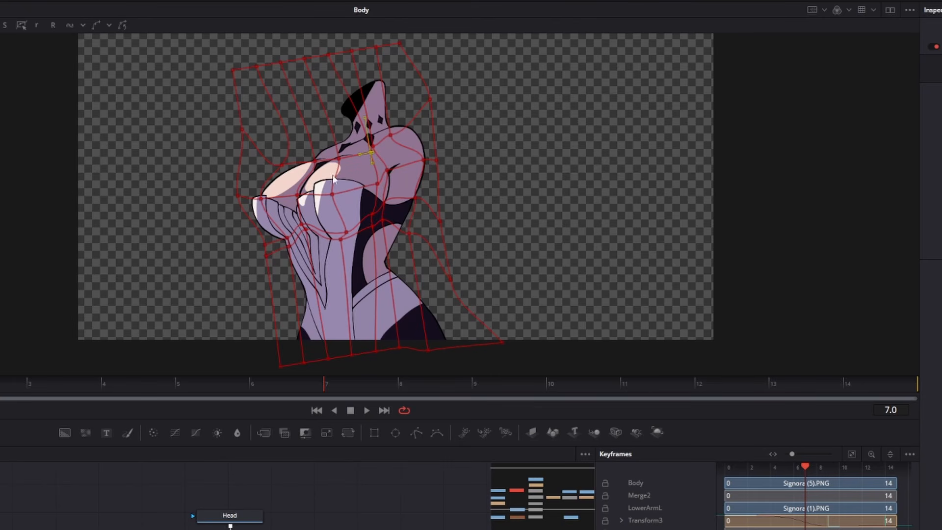
# Step: Move the source grid's outer points in front of the chest inward and adjust the points beside the back and lower hip corner
pyautogui.moveTo(242, 129); pyautogui.dragTo(257, 162)
pyautogui.moveTo(238, 197); pyautogui.dragTo(243, 197)
pyautogui.moveTo(409, 233); pyautogui.dragTo(416, 230)
pyautogui.click(502, 342)
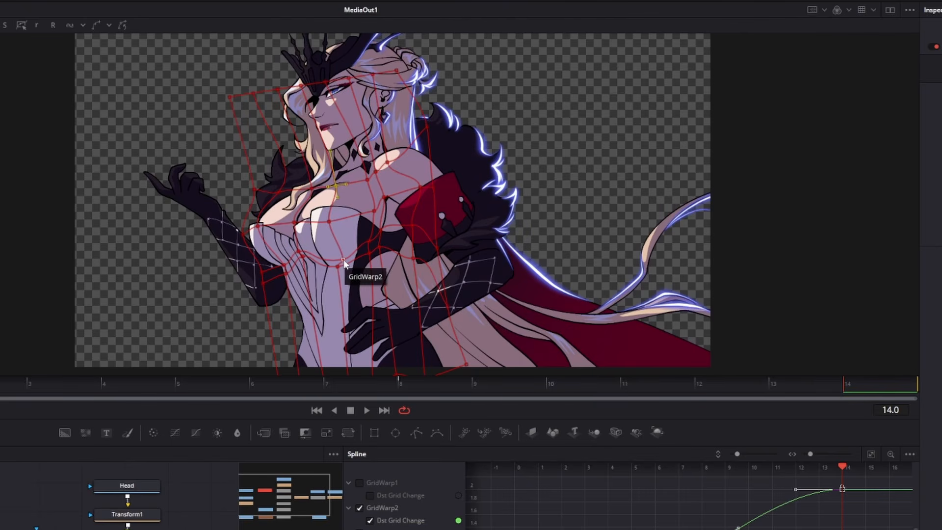
pyautogui.click(344, 260)
pyautogui.moveTo(344, 260)
pyautogui.mouseDown()
pyautogui.moveTo(325, 222)
pyautogui.moveTo(344, 260)
pyautogui.mouseUp()
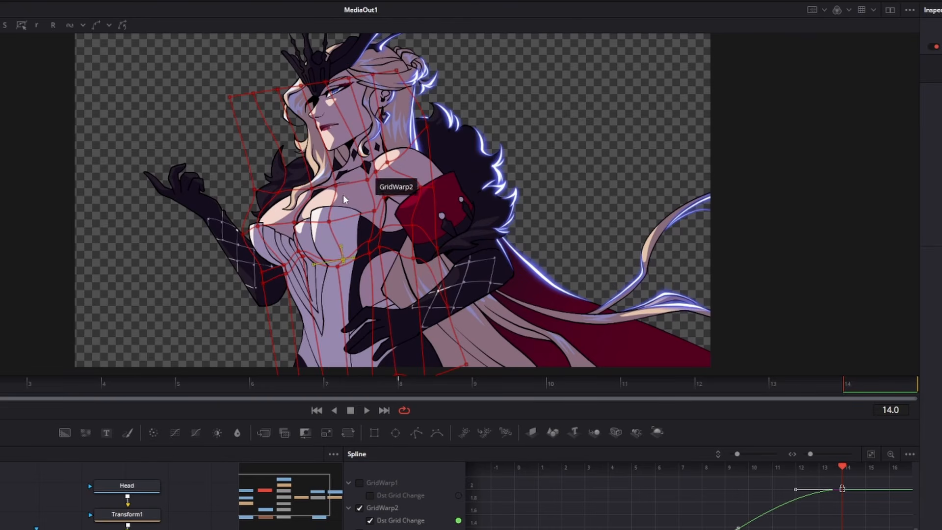
pyautogui.click(331, 200)
pyautogui.moveTo(331, 201); pyautogui.dragTo(334, 195)
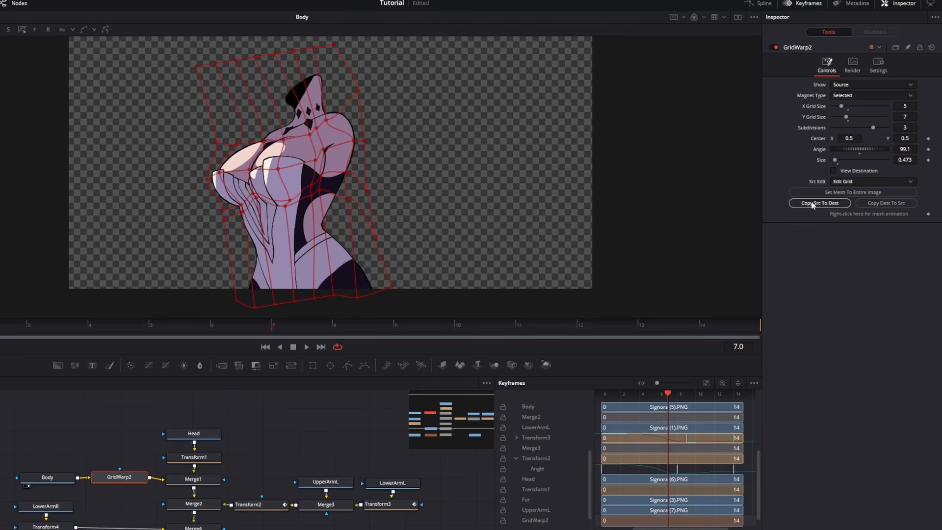
# Step: Copy GridWarp2's source grid to its destination grid and show the destination grid
pyautogui.click(842, 87)
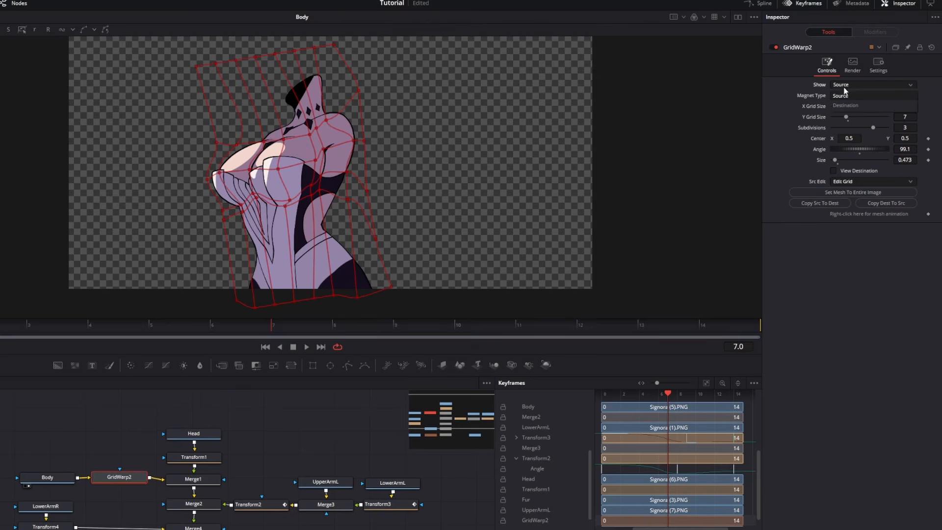
pyautogui.click(846, 105)
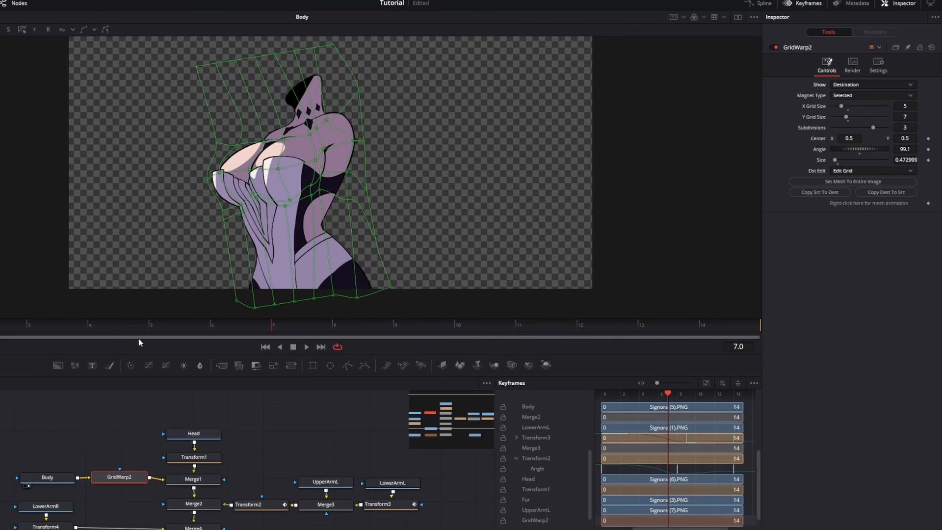
# Step: Keyframe GridWarp2's destination mesh at frames 0, 8 and 14
pyautogui.press('Home')
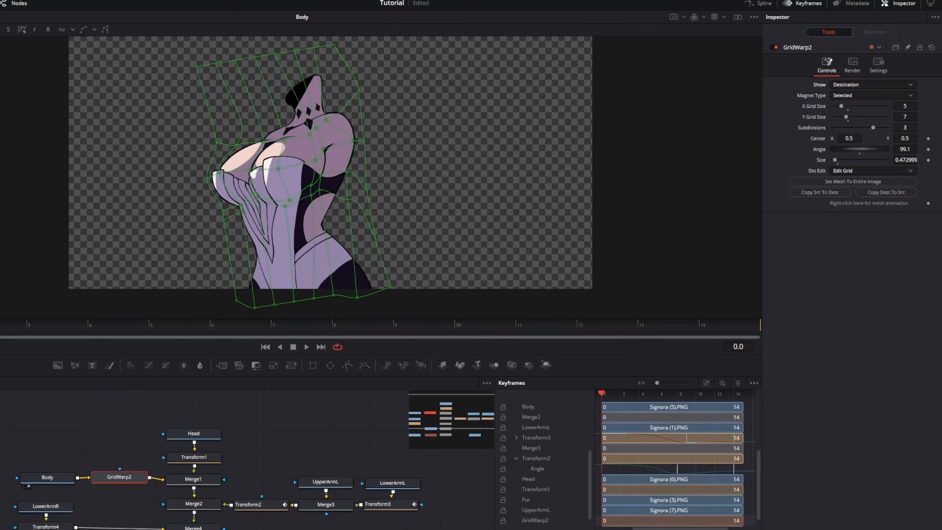
pyautogui.click(928, 203)
pyautogui.click(345, 328)
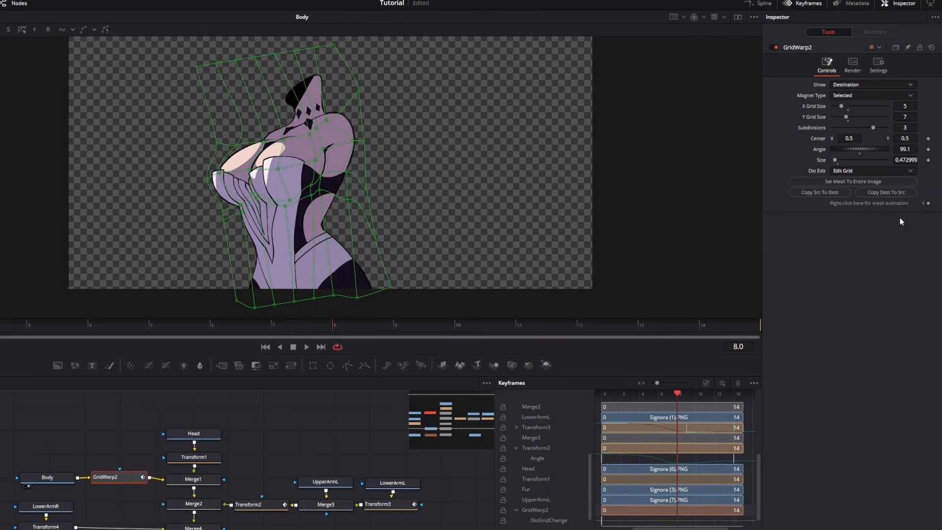
pyautogui.press('End')
pyautogui.click(928, 203)
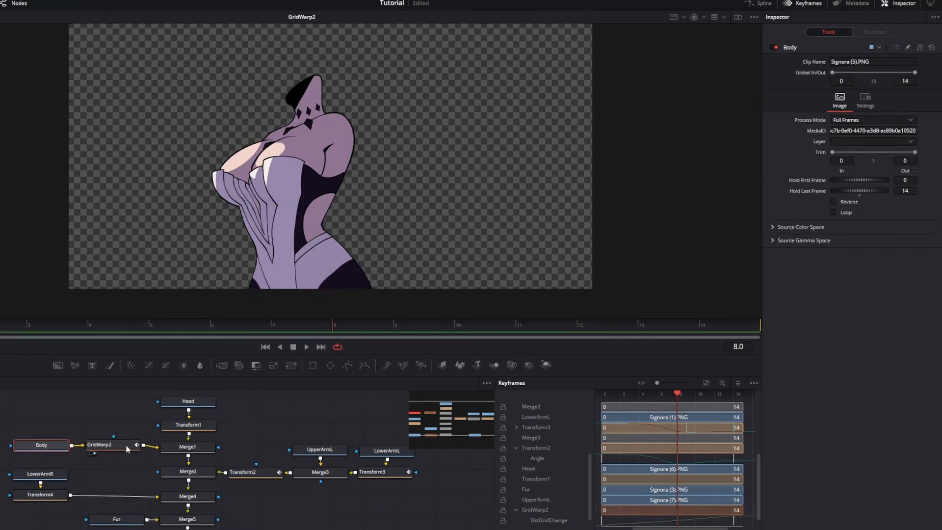
# Step: Try raising the destination grid point on the near breast at frame 8 while the Body node is in the viewer
pyautogui.click(124, 447)
pyautogui.click(43, 446)
pyautogui.press('1')
pyautogui.click(93, 446)
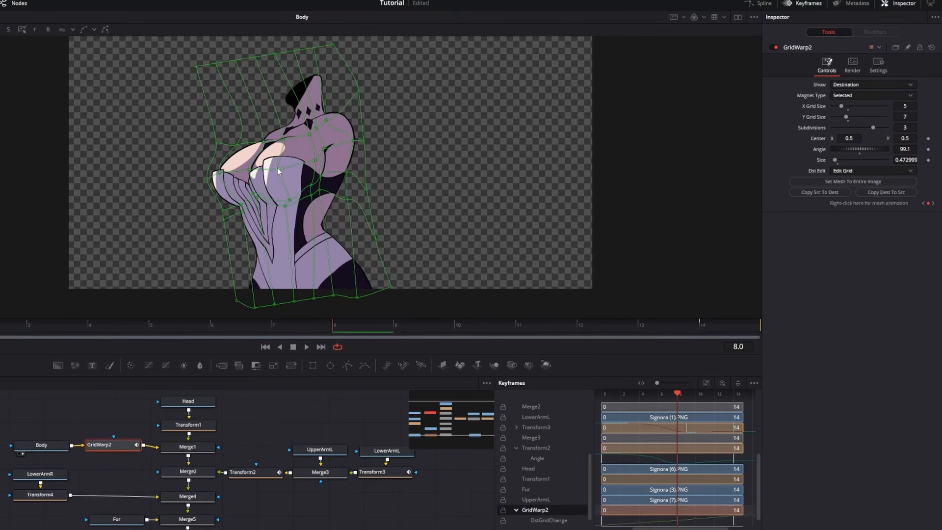
pyautogui.hotkey('ctrl', 'a')
pyautogui.moveTo(279, 167); pyautogui.dragTo(281, 154)
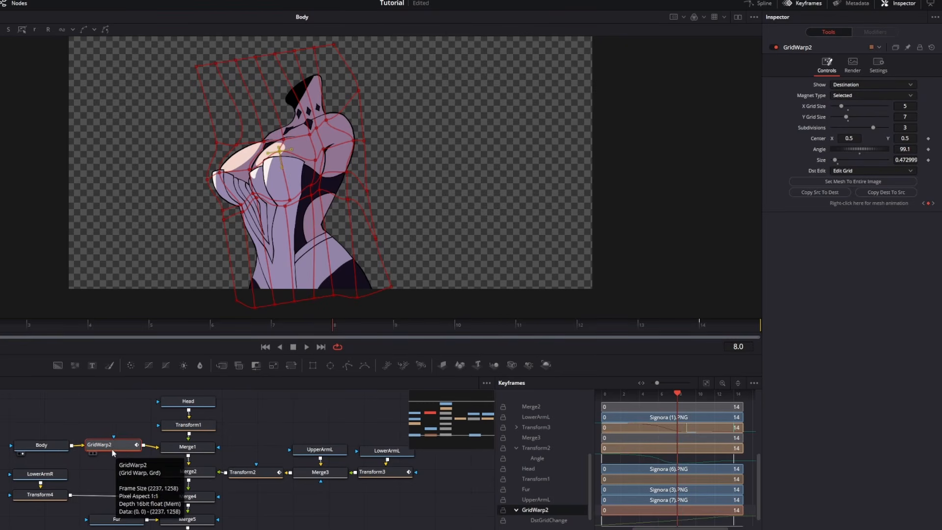
# Step: View GridWarp2's output, raise the destination grid points around the bust and armpit at frame 0, play the animation, and go to frame 8
pyautogui.press('1')
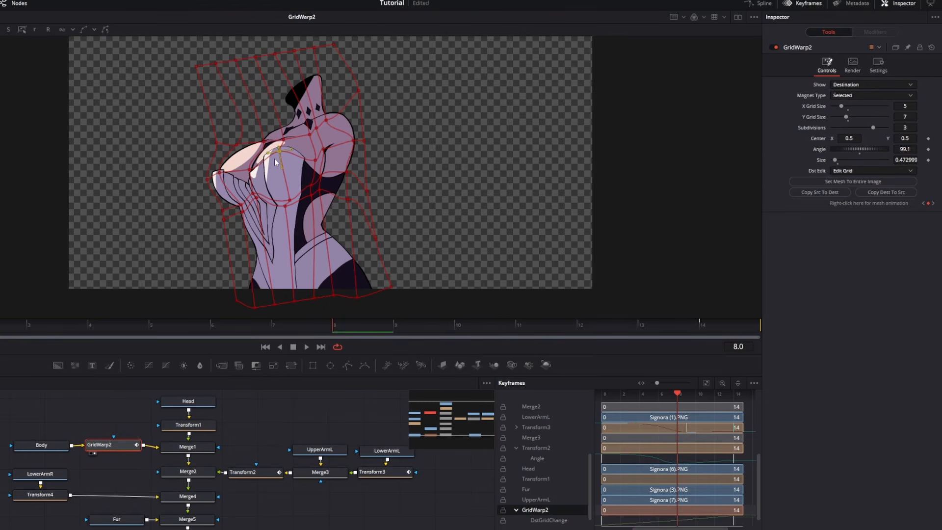
pyautogui.press('Home')
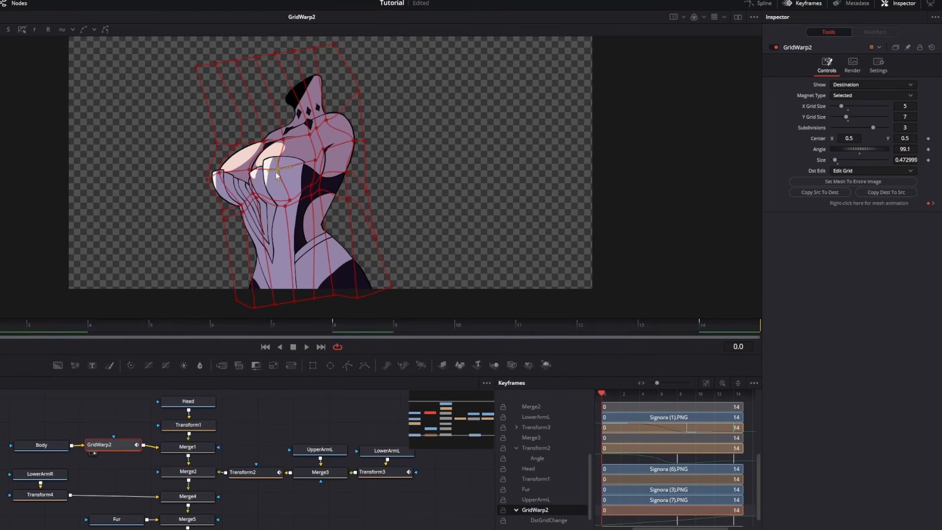
pyautogui.moveTo(278, 169); pyautogui.dragTo(281, 153)
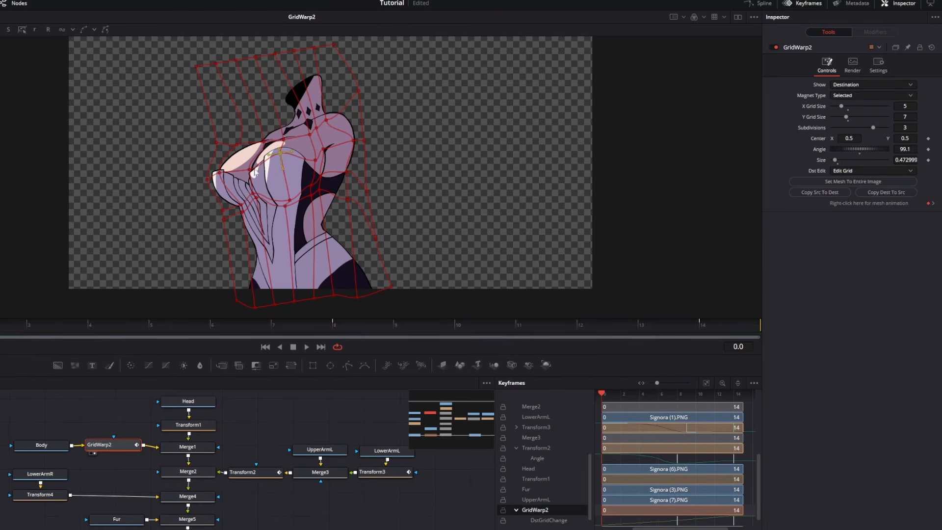
pyautogui.moveTo(220, 173); pyautogui.dragTo(226, 159)
pyautogui.moveTo(207, 180); pyautogui.dragTo(226, 159)
pyautogui.click(282, 154)
pyautogui.click(289, 198)
pyautogui.moveTo(240, 205); pyautogui.dragTo(241, 201)
pyautogui.moveTo(311, 186); pyautogui.dragTo(315, 152)
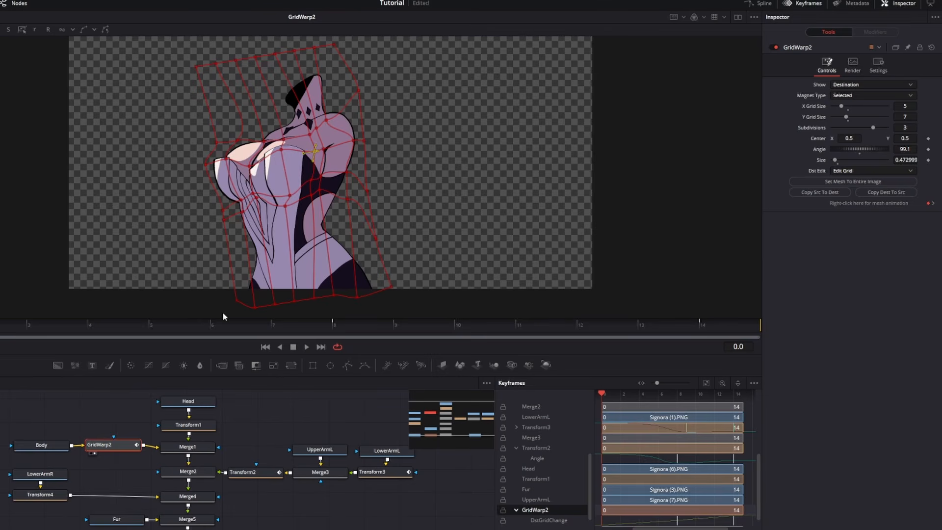
pyautogui.press('space')
pyautogui.click(334, 325)
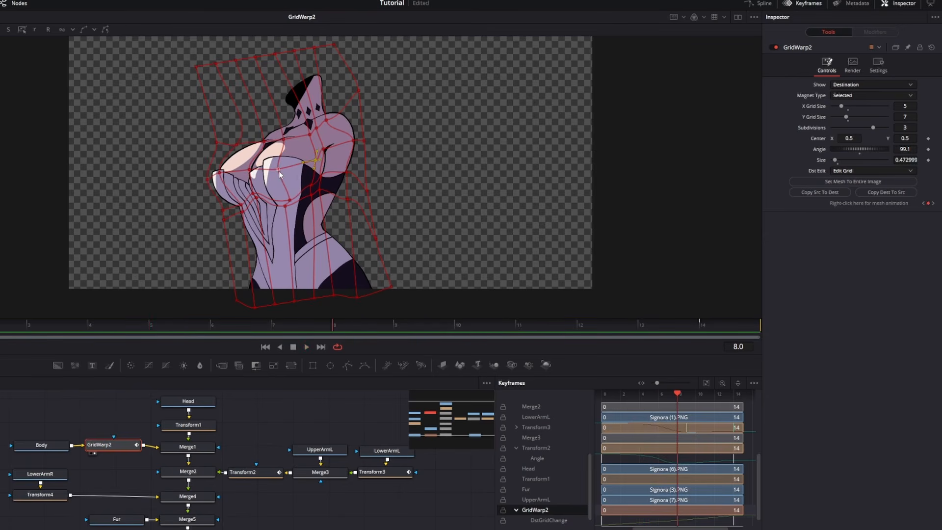
# Step: Lower GridWarp2's destination grid points around the bust and armpit at frame 8, and play the animation
pyautogui.moveTo(278, 170); pyautogui.dragTo(208, 191)
pyautogui.moveTo(237, 145); pyautogui.dragTo(217, 174)
pyautogui.click(221, 183)
pyautogui.click(250, 178)
pyautogui.click(314, 162)
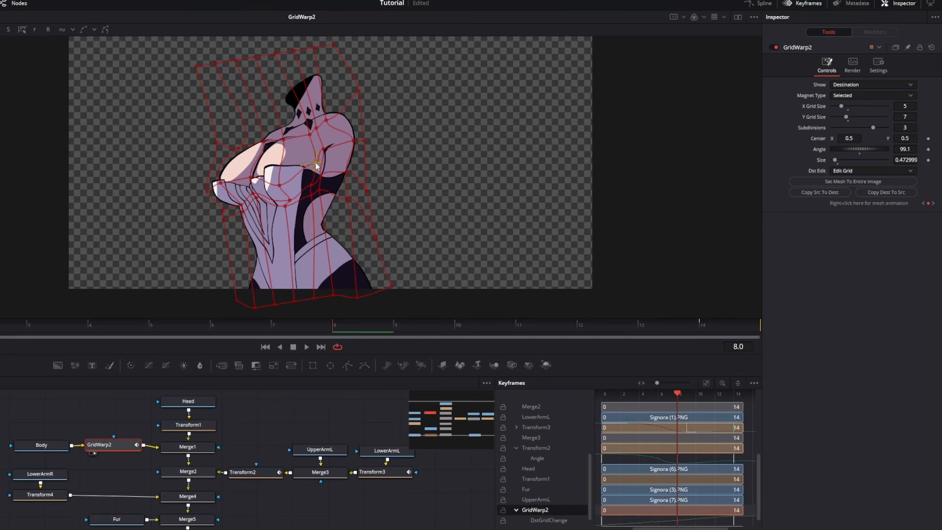
pyautogui.press('space')
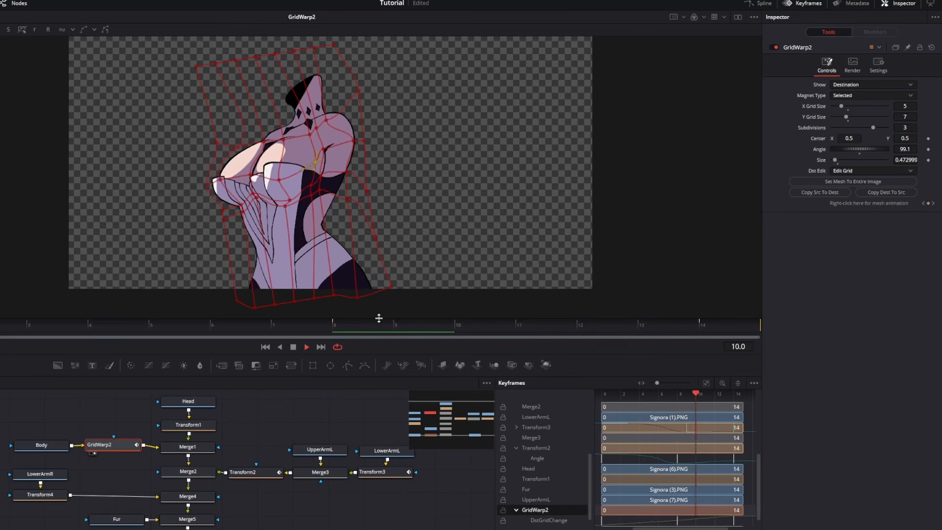
pyautogui.press('space')
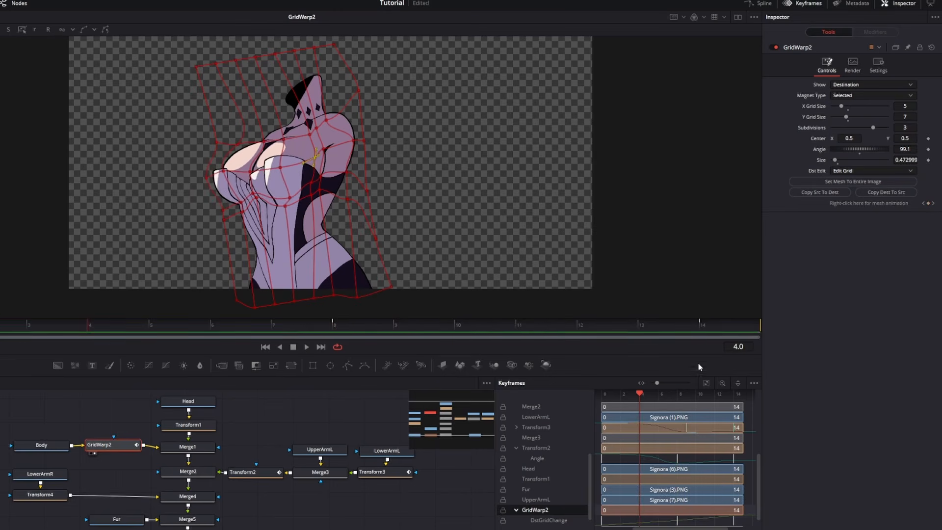
# Step: Save the project and smooth all keyframes on GridWarp2's Dst Grid Change curve
pyautogui.click(790, 3)
pyautogui.click(760, 3)
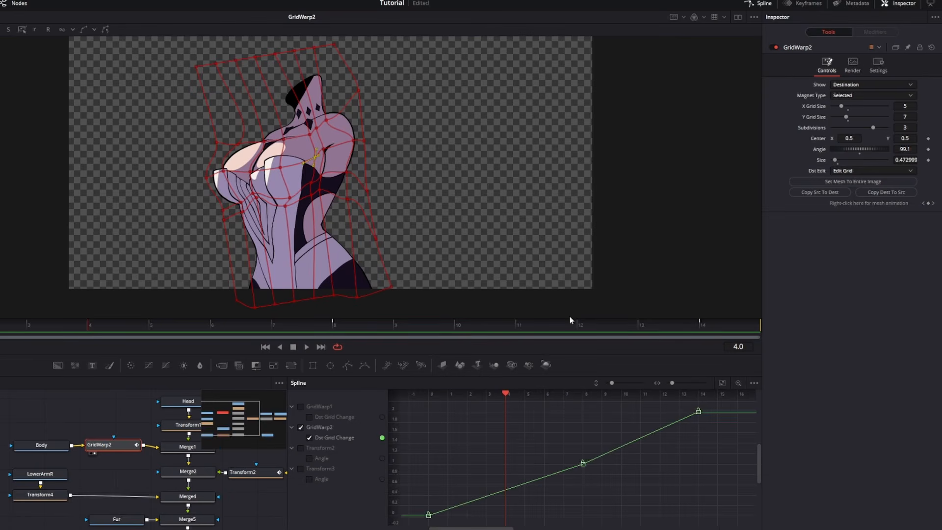
pyautogui.hotkey('ctrl', 's')
pyautogui.moveTo(426, 403); pyautogui.dragTo(721, 528)
pyautogui.press('s')
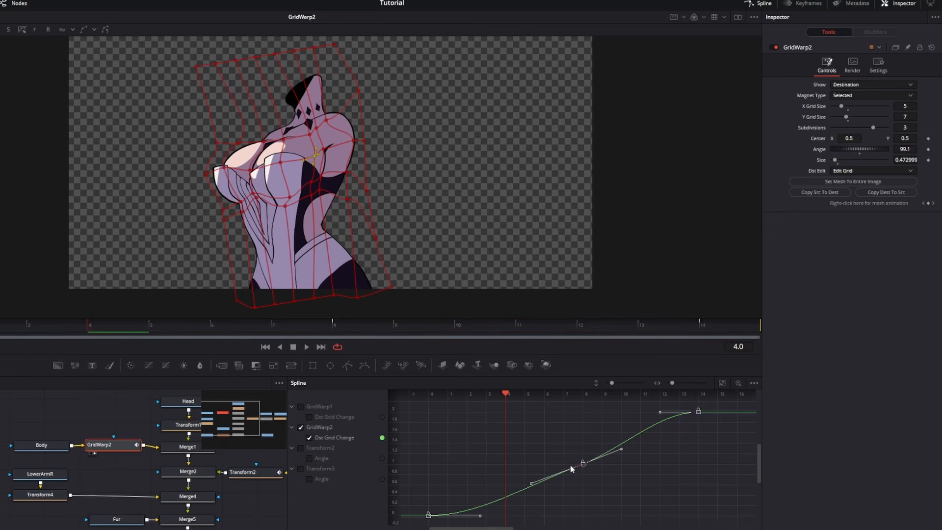
# Step: Lengthen the curve's ease handle at frame 0, steepen the handles at frame 8, and play the animation
pyautogui.moveTo(480, 515); pyautogui.dragTo(540, 515)
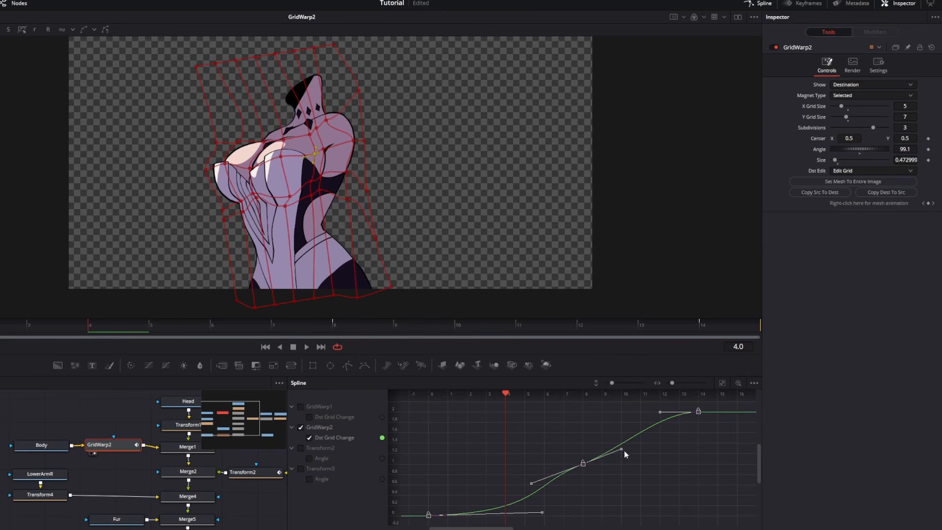
pyautogui.moveTo(621, 448); pyautogui.dragTo(611, 446)
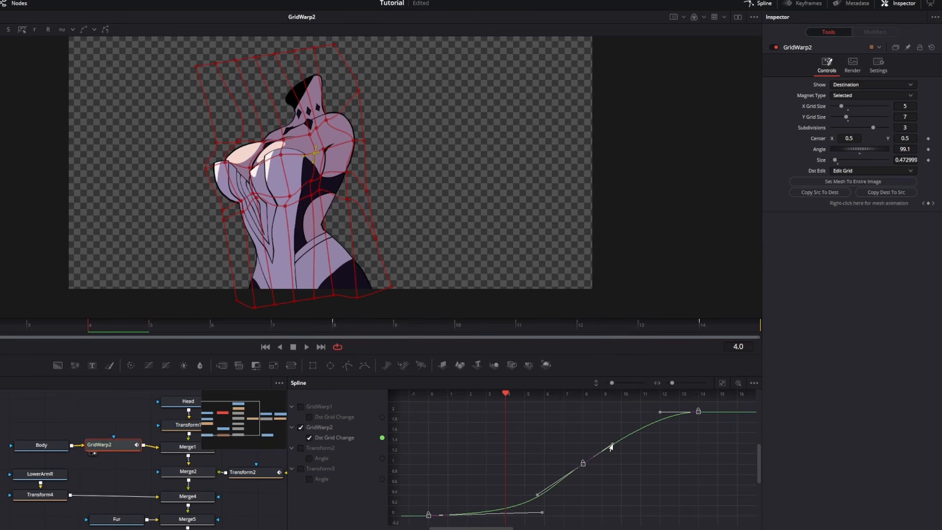
pyautogui.press('space')
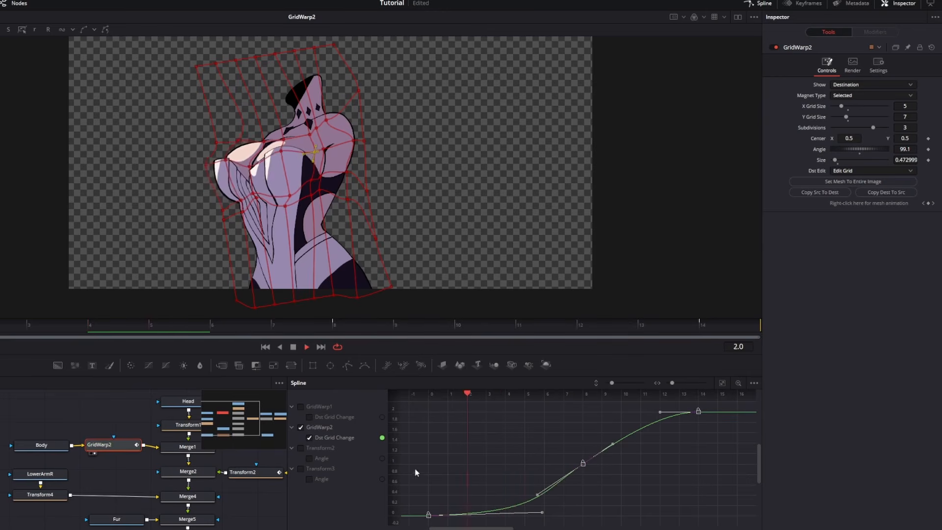
pyautogui.press('space')
# Step: View MediaOut1's output and play the complete character animation
pyautogui.moveTo(241, 507); pyautogui.dragTo(136, 410)
pyautogui.moveTo(228, 471)
pyautogui.mouseDown()
pyautogui.moveTo(206, 479)
pyautogui.moveTo(229, 507)
pyautogui.moveTo(285, 529)
pyautogui.mouseUp()
pyautogui.click(219, 492)
pyautogui.press('1')
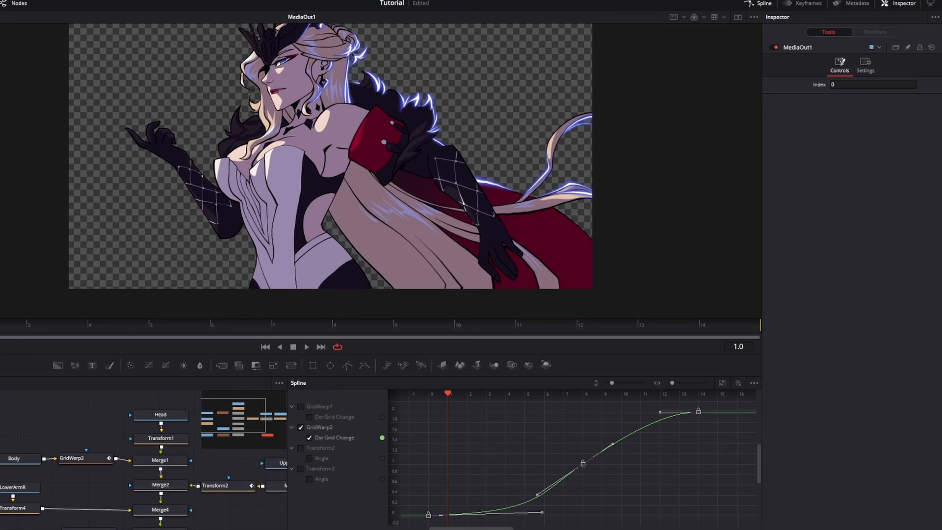
pyautogui.click(308, 346)
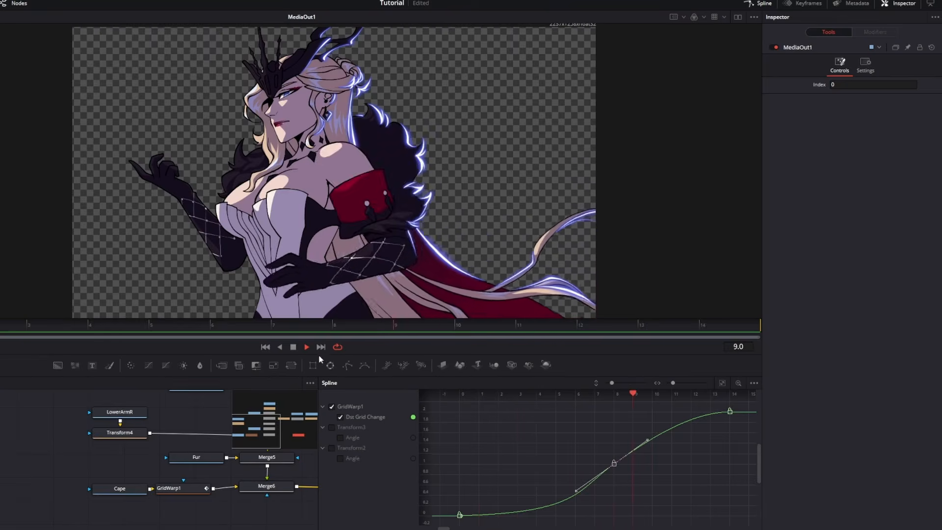
pyautogui.click(307, 346)
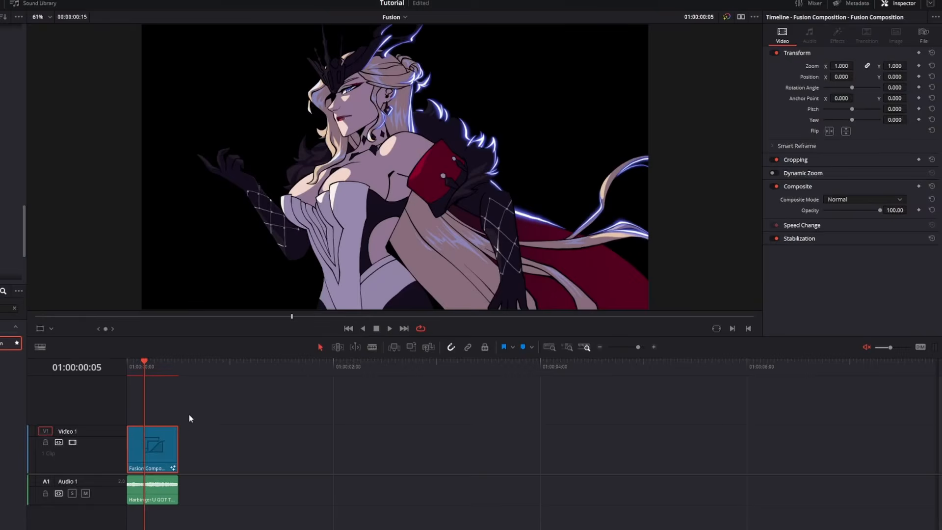
# Step: Play the Fusion Composition clip from the start of the Edit page timeline
pyautogui.moveTo(181, 341); pyautogui.dragTo(163, 336)
pyautogui.press('space')
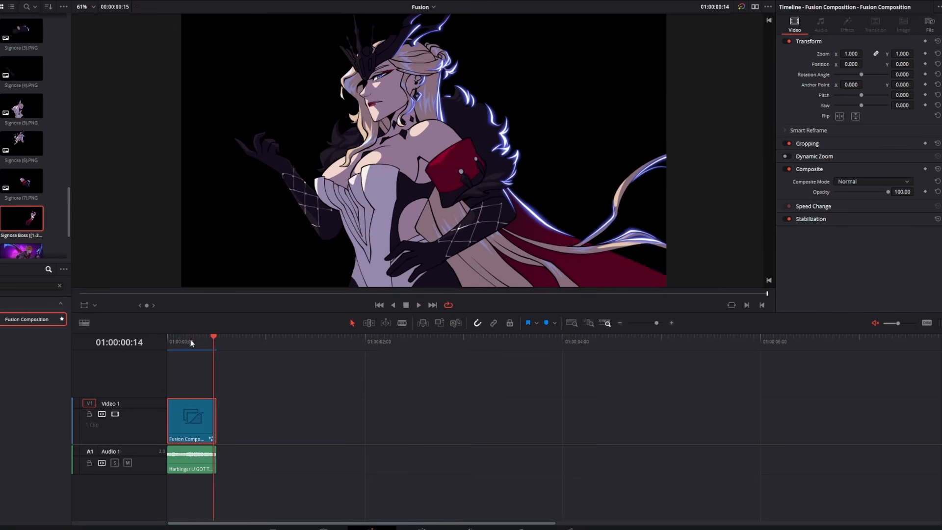
pyautogui.moveTo(189, 341); pyautogui.dragTo(160, 339)
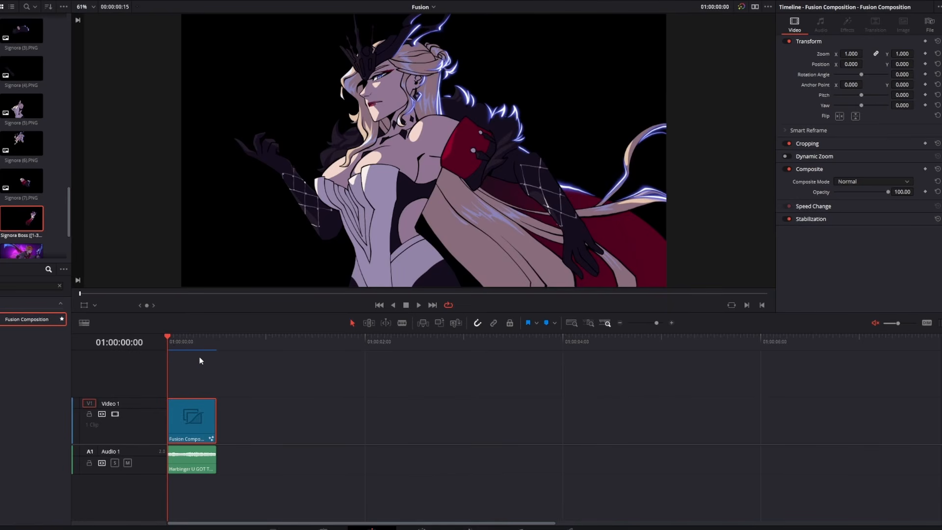
pyautogui.press('space')
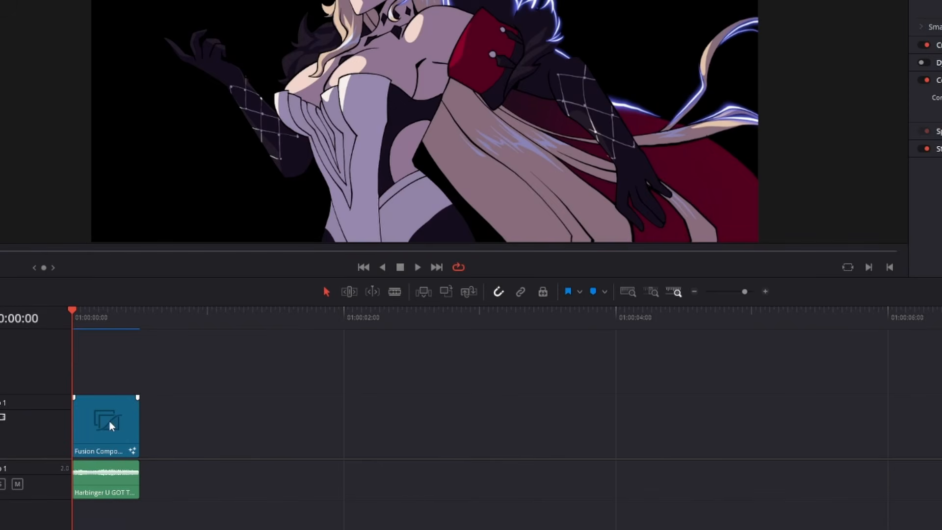
# Step: Examine the Render Cache Fusion Output options of the Fusion Composition clip
pyautogui.rightClick(198, 416)
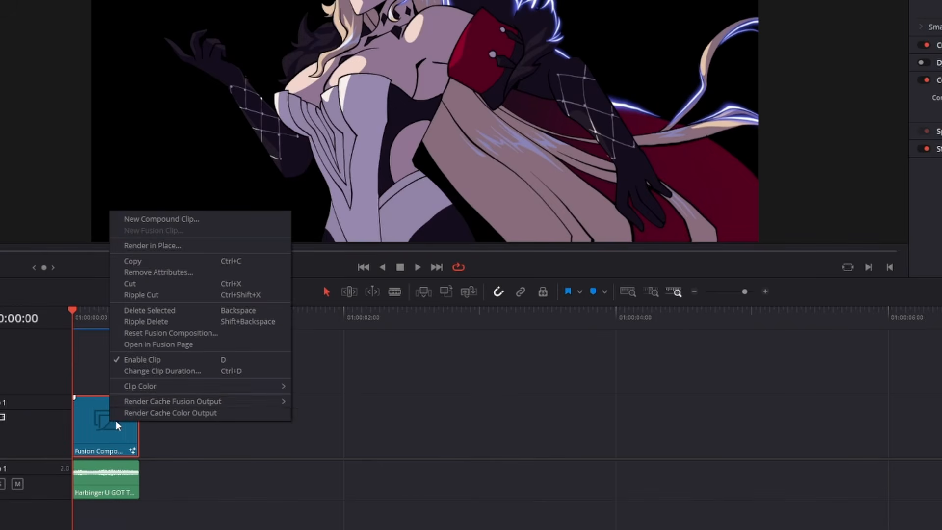
pyautogui.moveTo(156, 405)
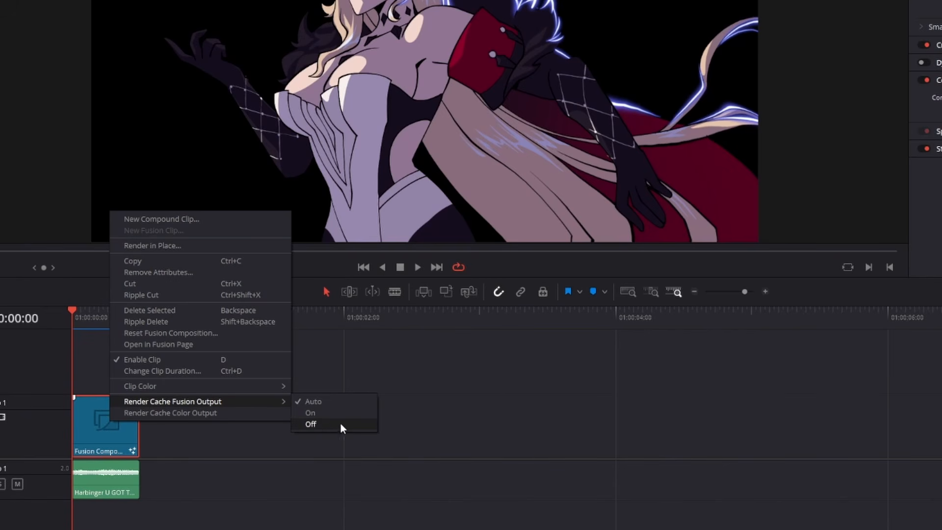
pyautogui.click(463, 384)
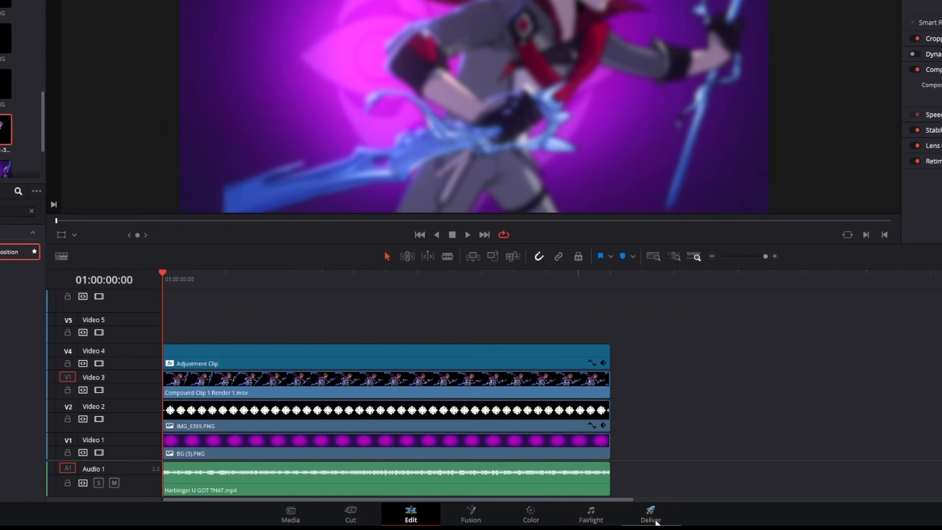
# Step: Open the Deliver page and bring the finished timeline's clips into view for rendering
pyautogui.click(653, 510)
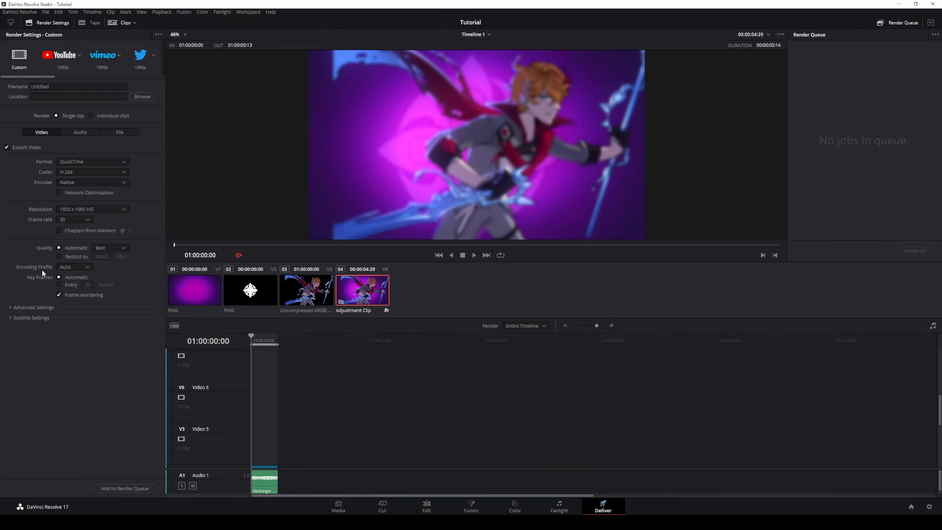
pyautogui.click(611, 325)
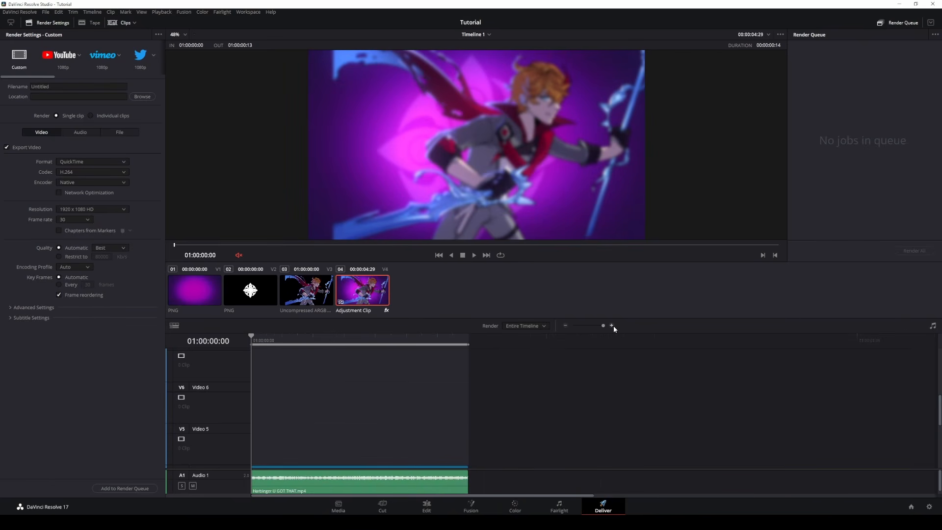
pyautogui.scroll(-1, 368, 391)
pyautogui.scroll(-3, 368, 390)
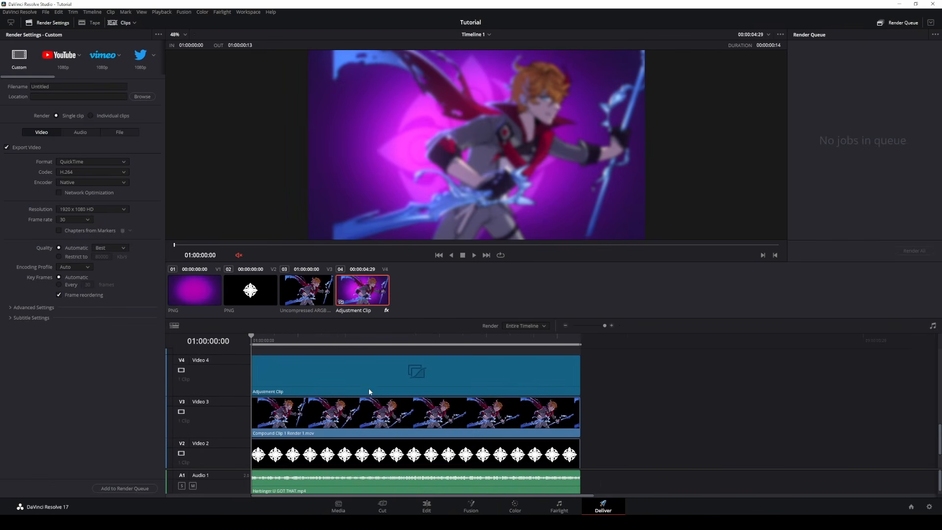
# Step: Unmute the preview audio and play back the timeline before rendering
pyautogui.click(474, 257)
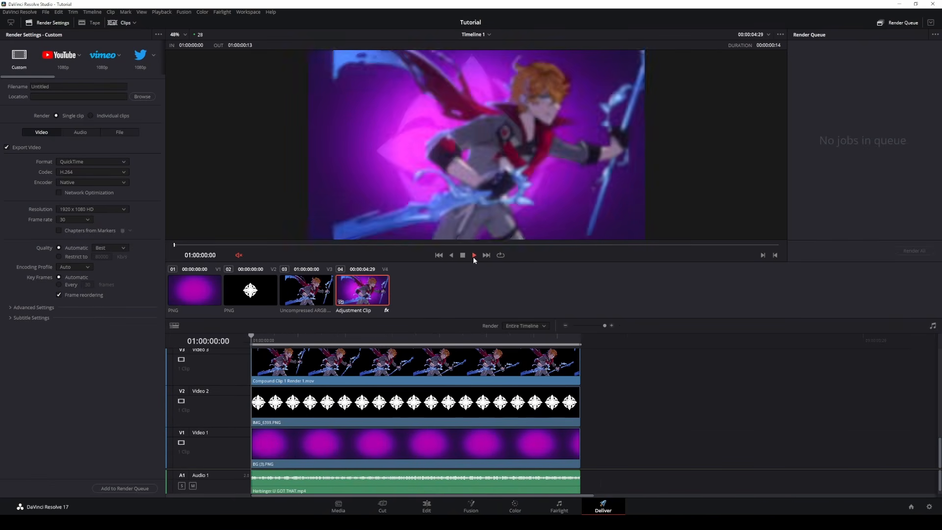
pyautogui.click(464, 256)
pyautogui.click(239, 255)
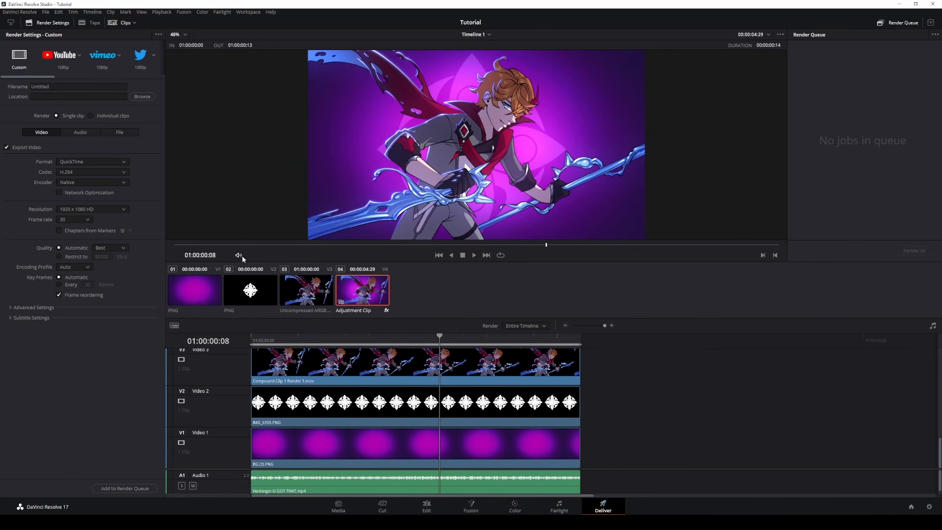
pyautogui.click(474, 255)
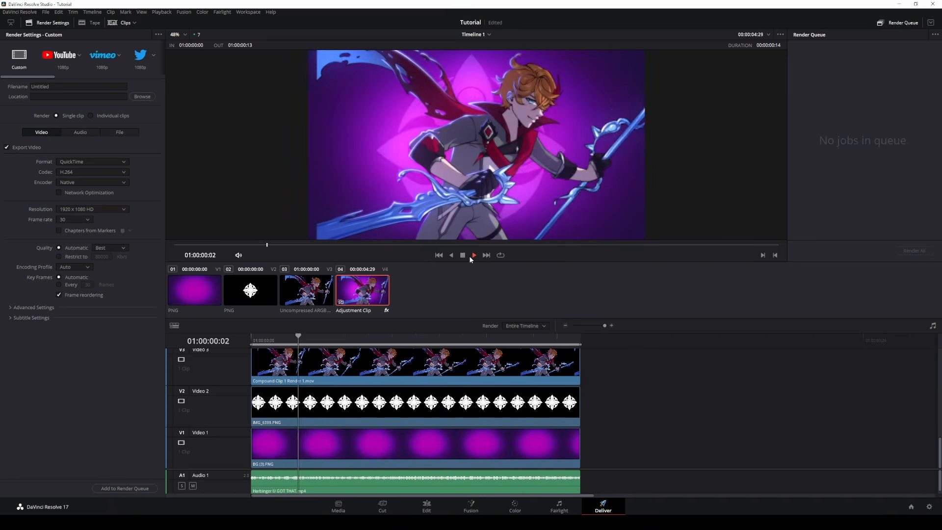
pyautogui.click(463, 256)
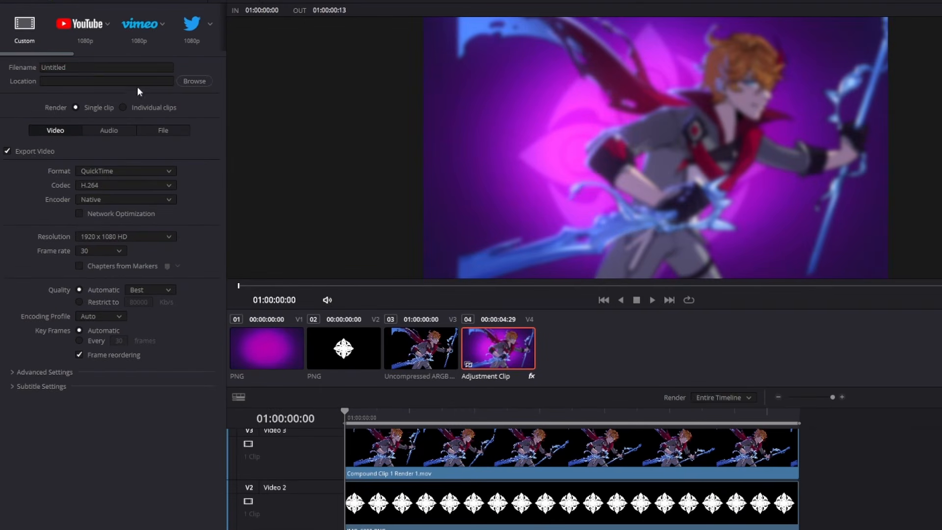
# Step: Set the render's filename to TestFileCharacter, its location to E:\DaVinci Stuff and its format to MP4
pyautogui.click(72, 87)
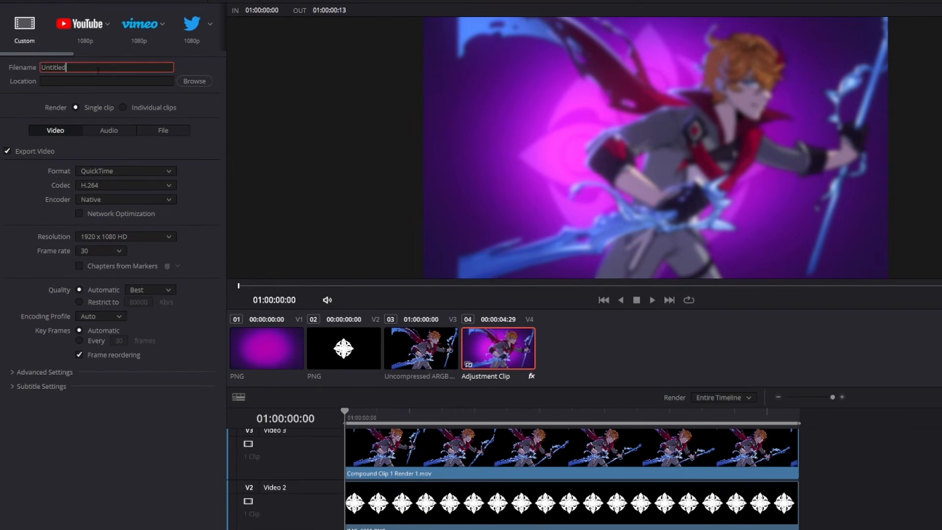
pyautogui.press('BackSpace')
pyautogui.press('BackSpace')
pyautogui.press('BackSpace')
pyautogui.press('BackSpace')
pyautogui.press('BackSpace')
pyautogui.press('BackSpace')
pyautogui.press('BackSpace')
pyautogui.press('BackSpace')
pyautogui.write('TestFileCharacter')
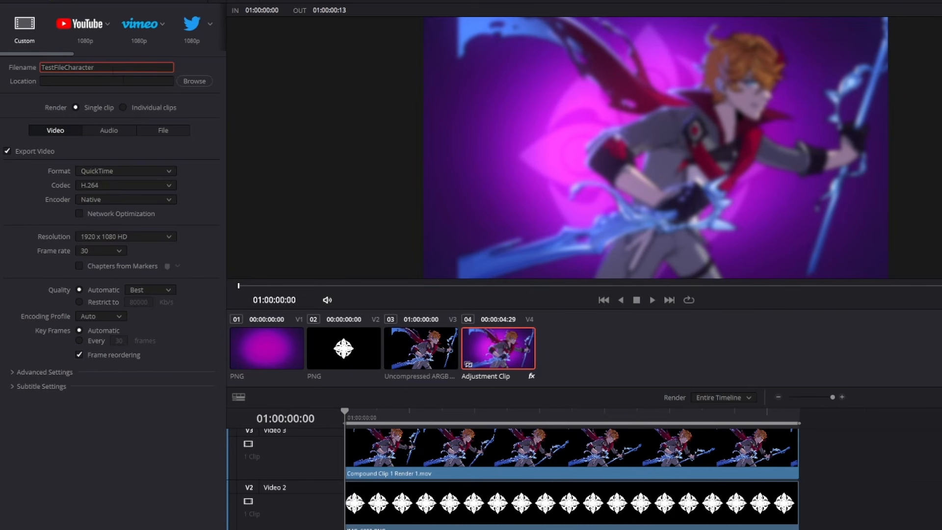
pyautogui.click(194, 81)
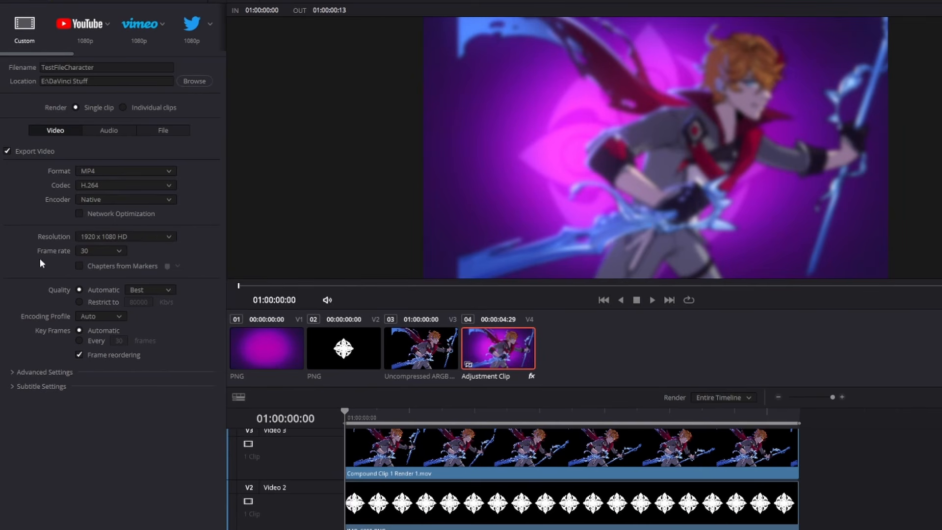
# Step: Enable subtitle export in the render settings and set its format to Burn into video
pyautogui.click(14, 386)
pyautogui.click(7, 401)
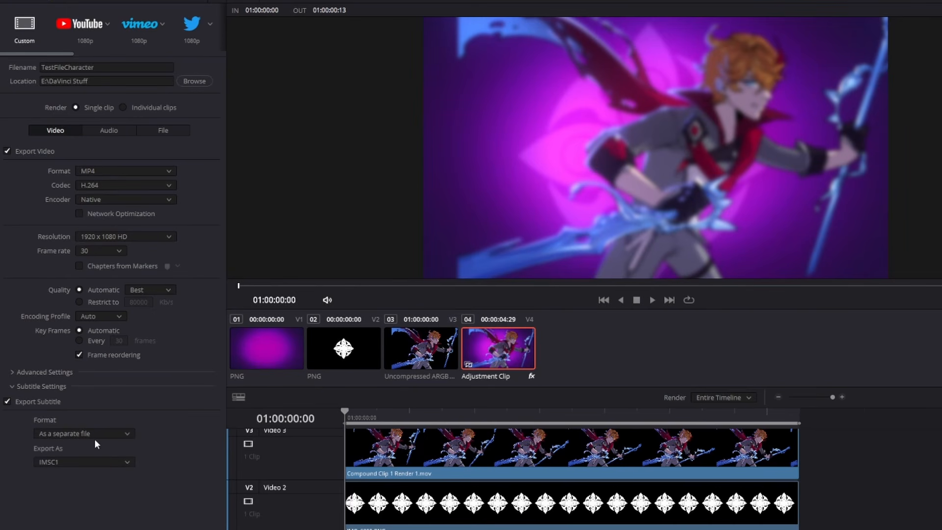
pyautogui.click(94, 459)
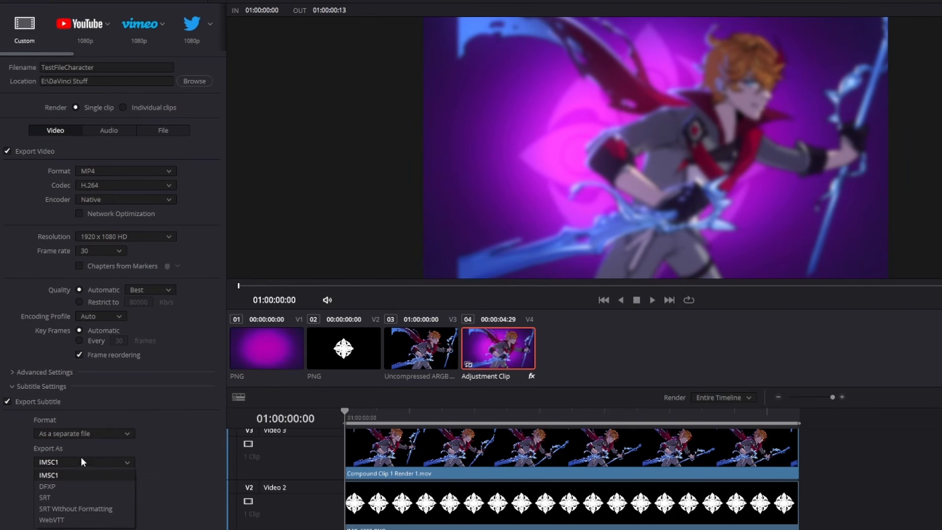
pyautogui.click(80, 460)
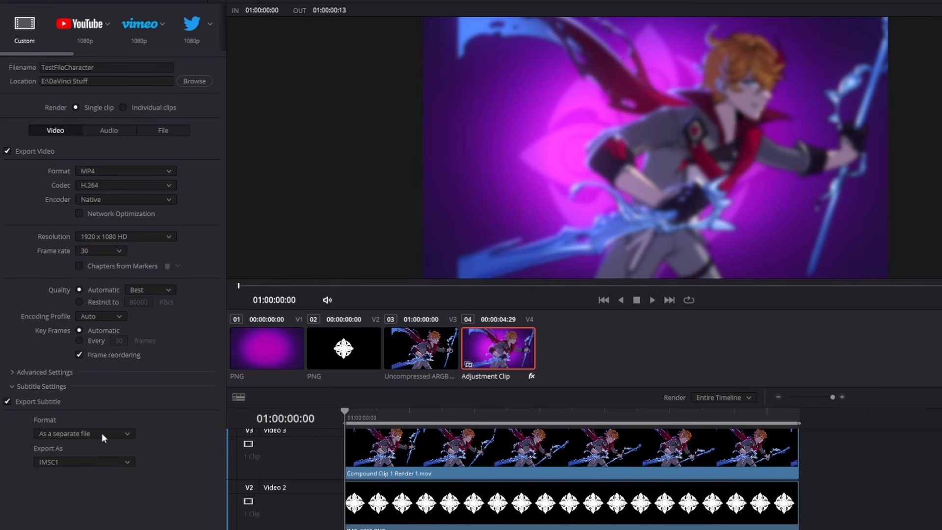
pyautogui.click(101, 433)
pyautogui.click(69, 457)
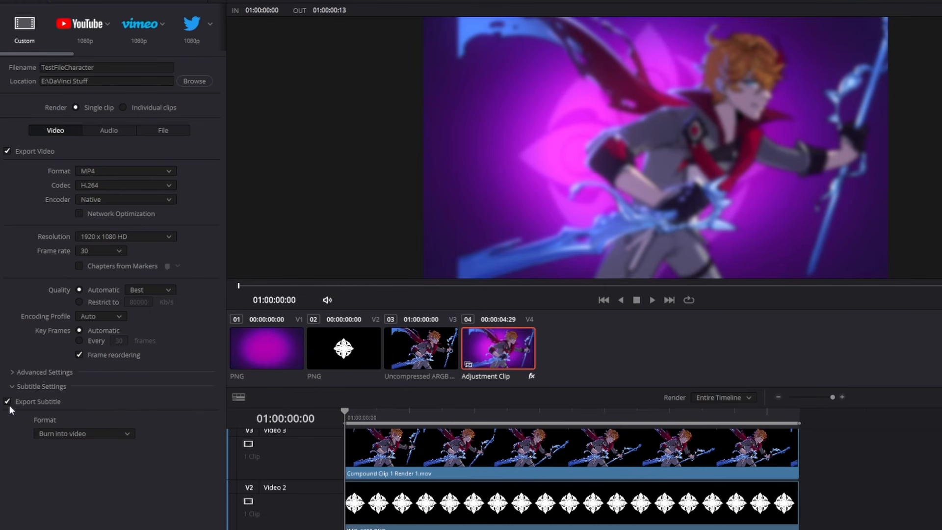
pyautogui.click(13, 388)
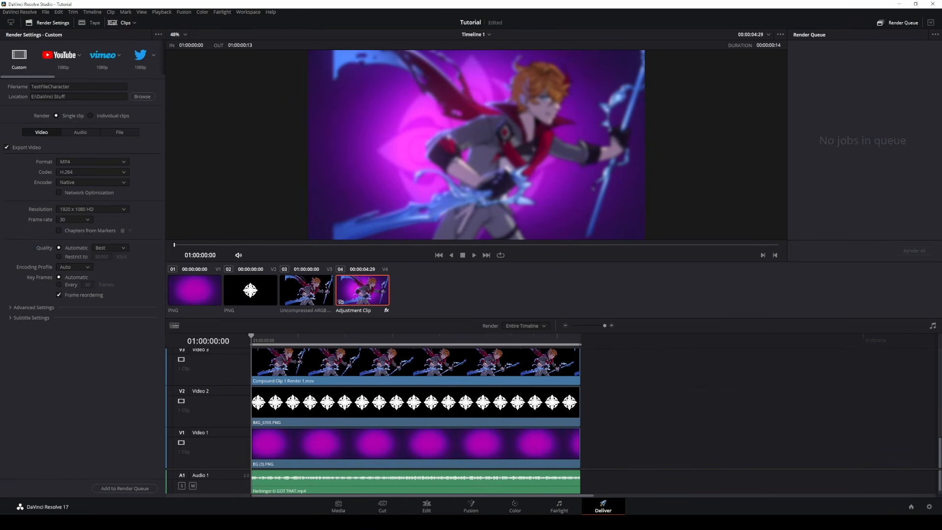
# Step: Queue and render the timeline, and play the exported TestFileCharacter video
pyautogui.click(124, 489)
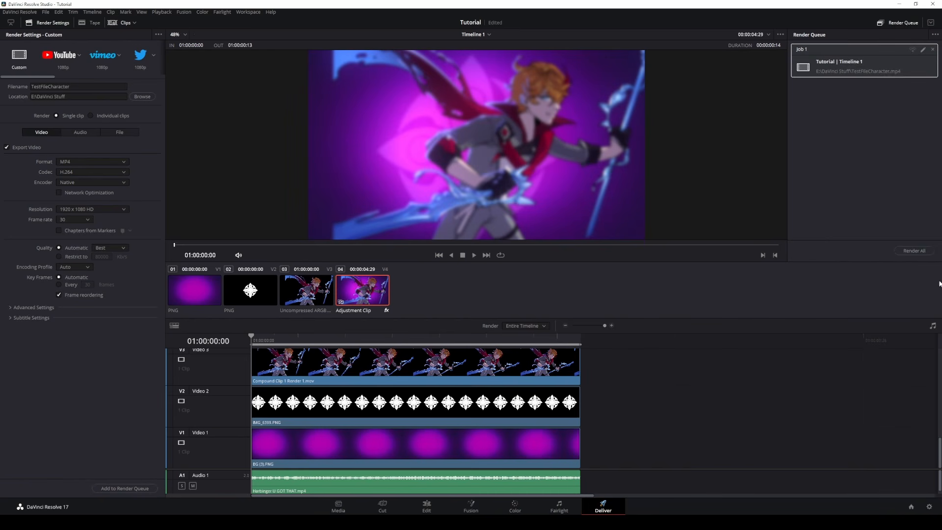
pyautogui.click(915, 252)
pyautogui.click(127, 522)
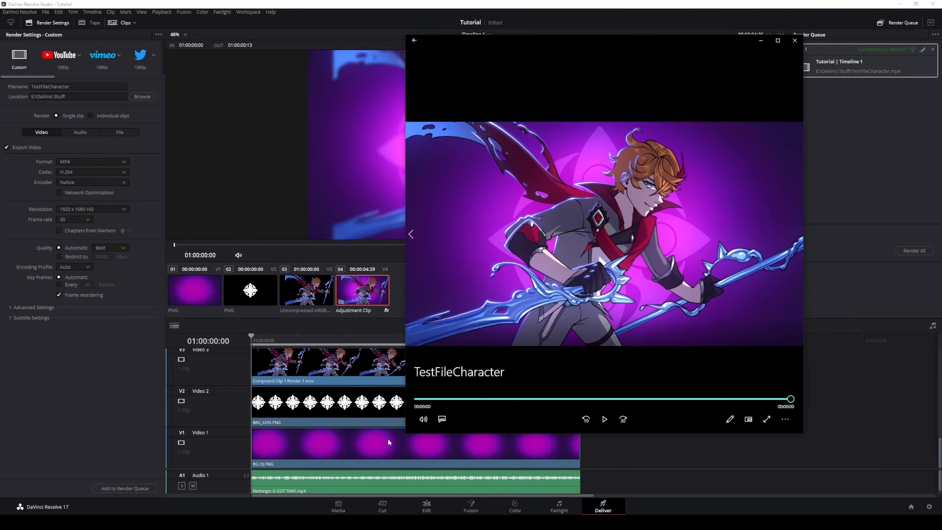
pyautogui.click(606, 421)
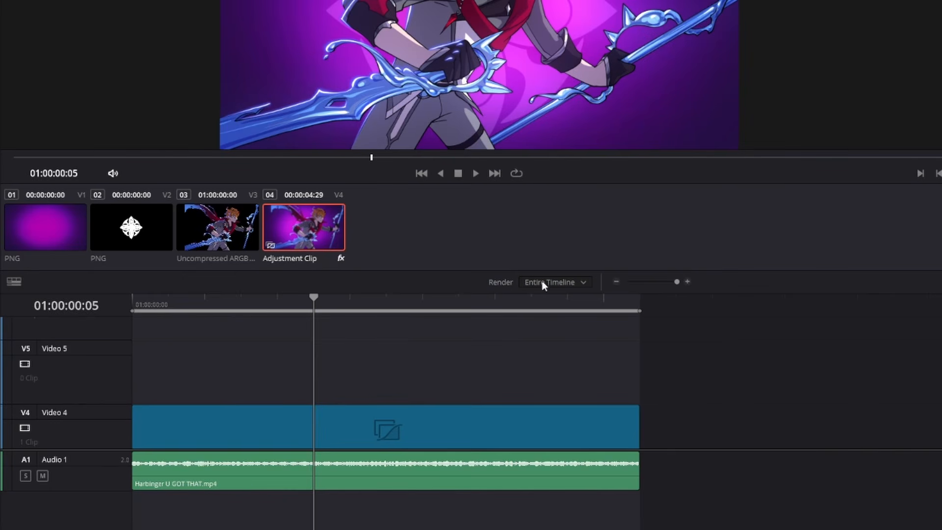
# Step: Try limiting the render to a shorter section of the timeline by adjusting the render range's start and end
pyautogui.click(584, 283)
pyautogui.click(560, 310)
pyautogui.moveTo(640, 312)
pyautogui.mouseDown()
pyautogui.moveTo(495, 312)
pyautogui.moveTo(640, 312)
pyautogui.mouseUp()
pyautogui.moveTo(132, 311); pyautogui.dragTo(306, 324)
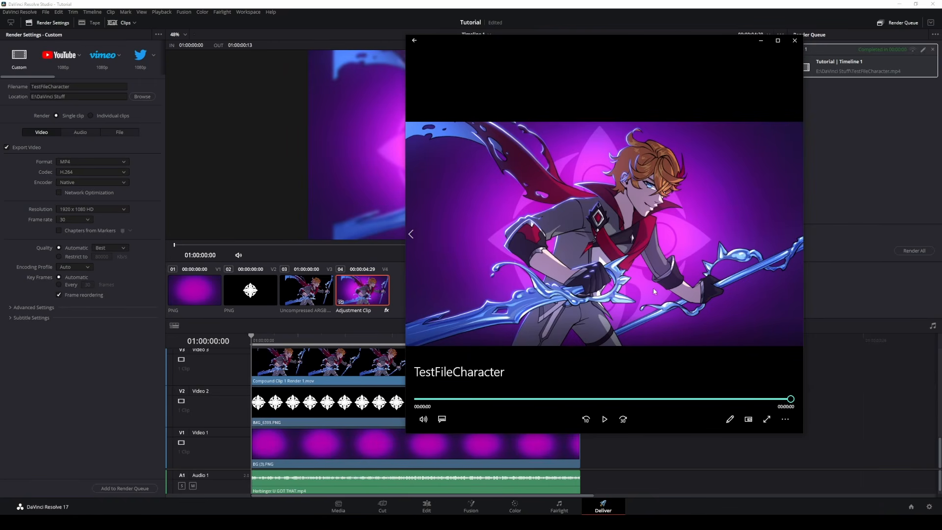
# Step: Close the exported video's player, choose the YouTube 1080p render preset and enable direct upload to YouTube
pyautogui.click(795, 41)
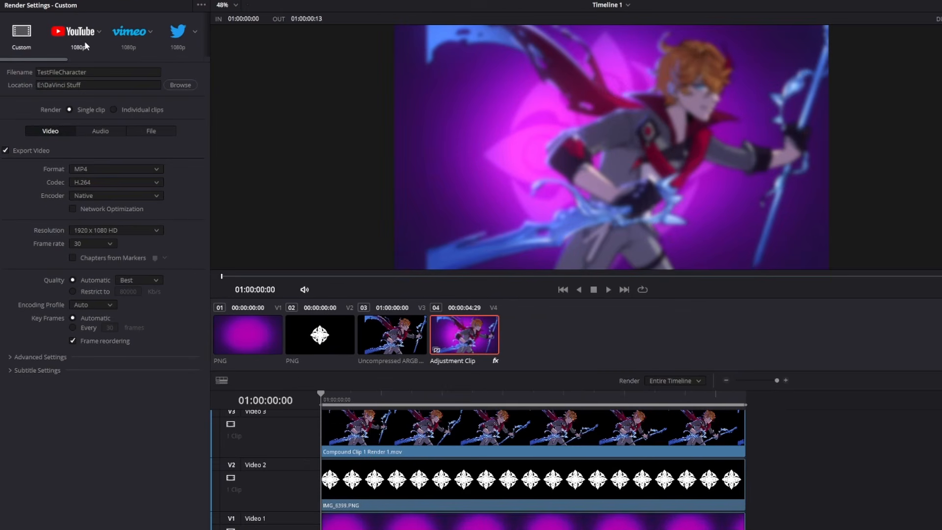
pyautogui.click(80, 34)
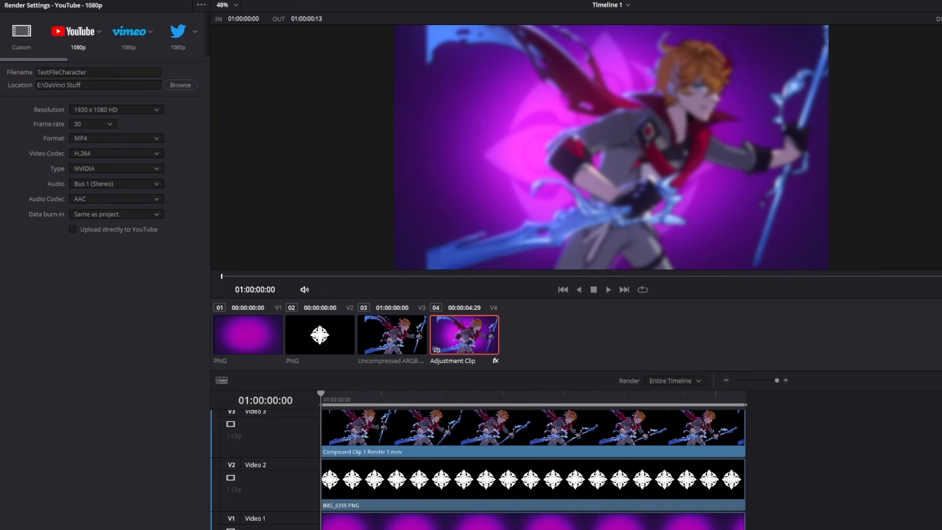
pyautogui.click(73, 229)
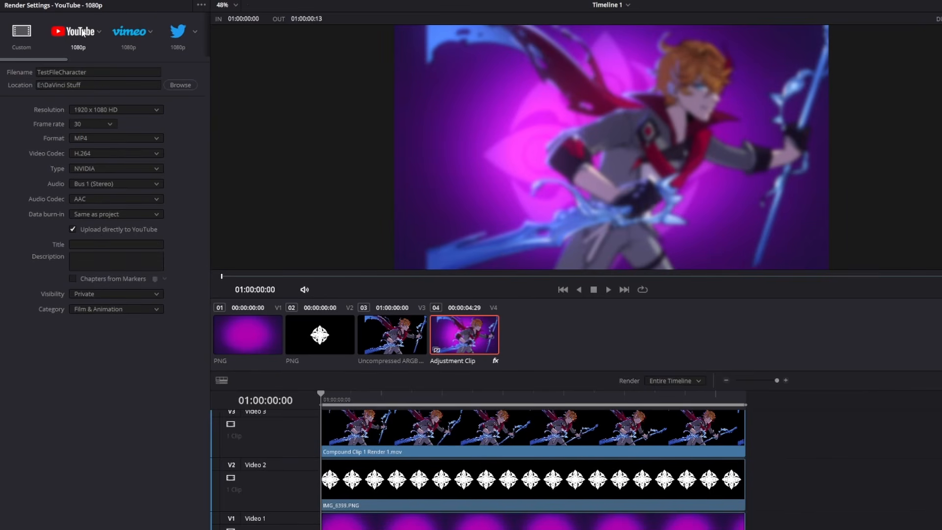
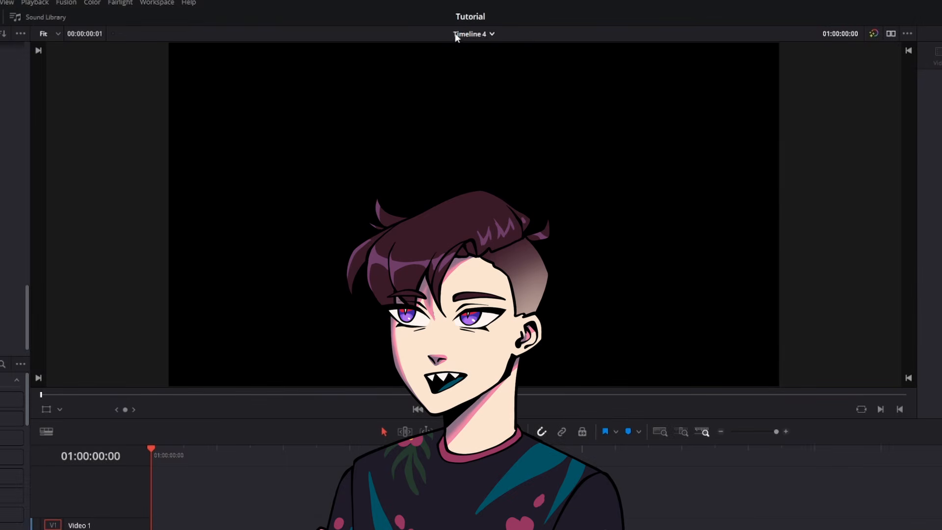
# Step: Switch from the empty Timeline 4 to the timeline with the finished character animation
pyautogui.click(456, 36)
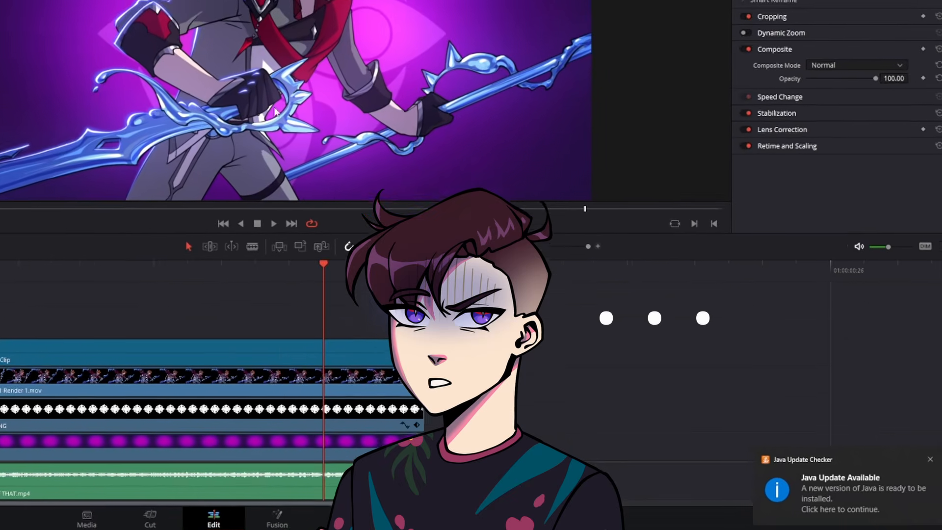